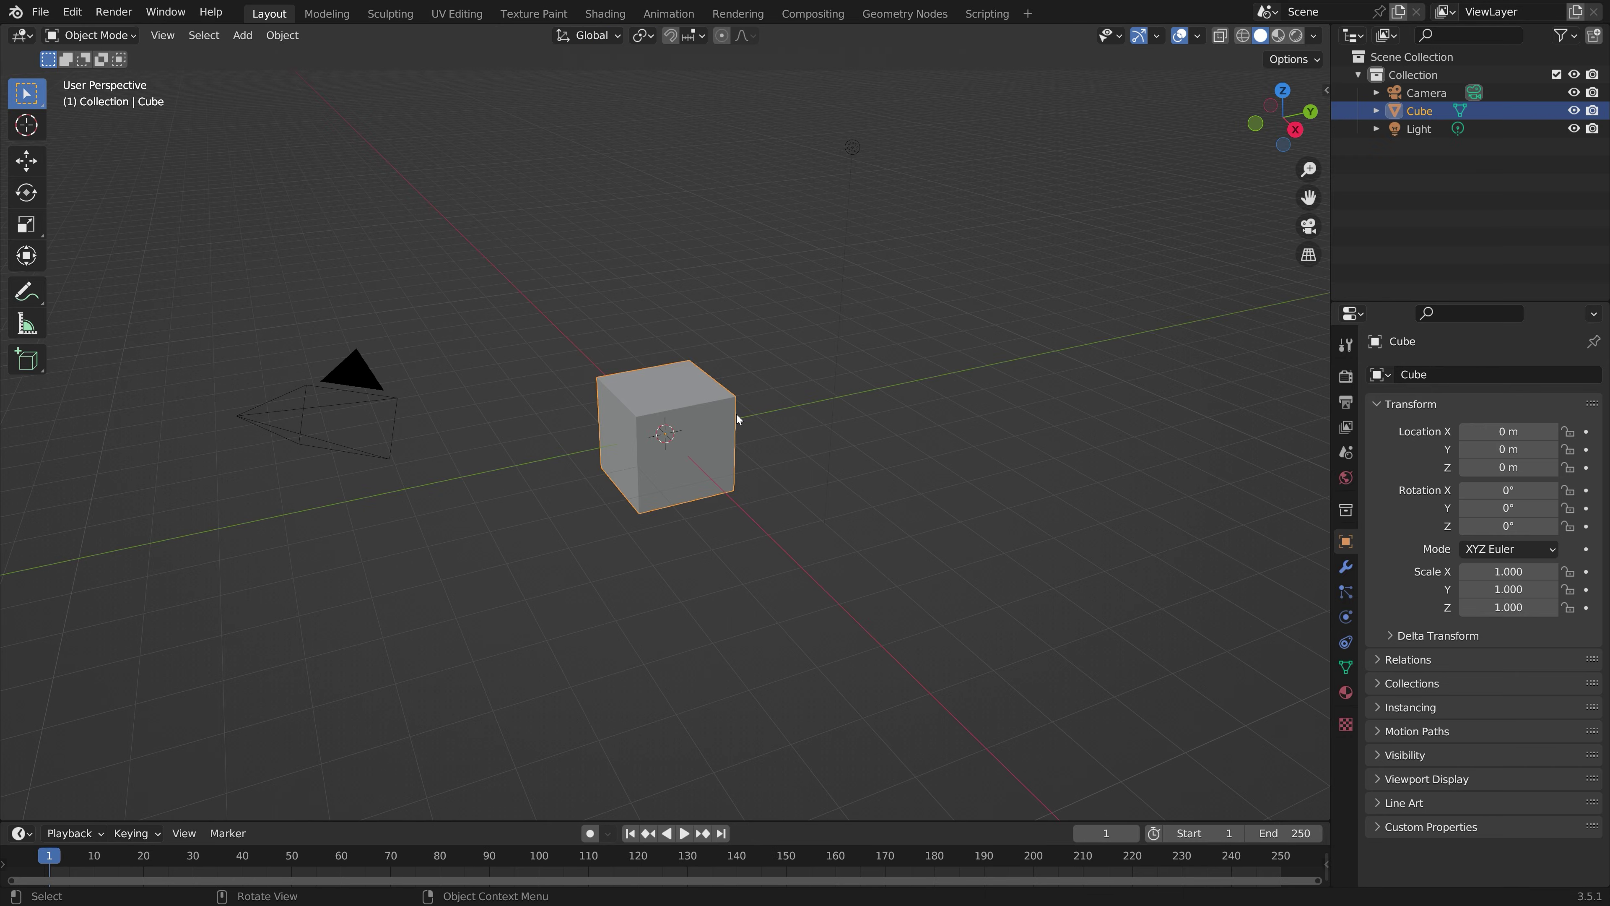
Step: Delete the default cube and add a mesh cylinder in its place
key(x)
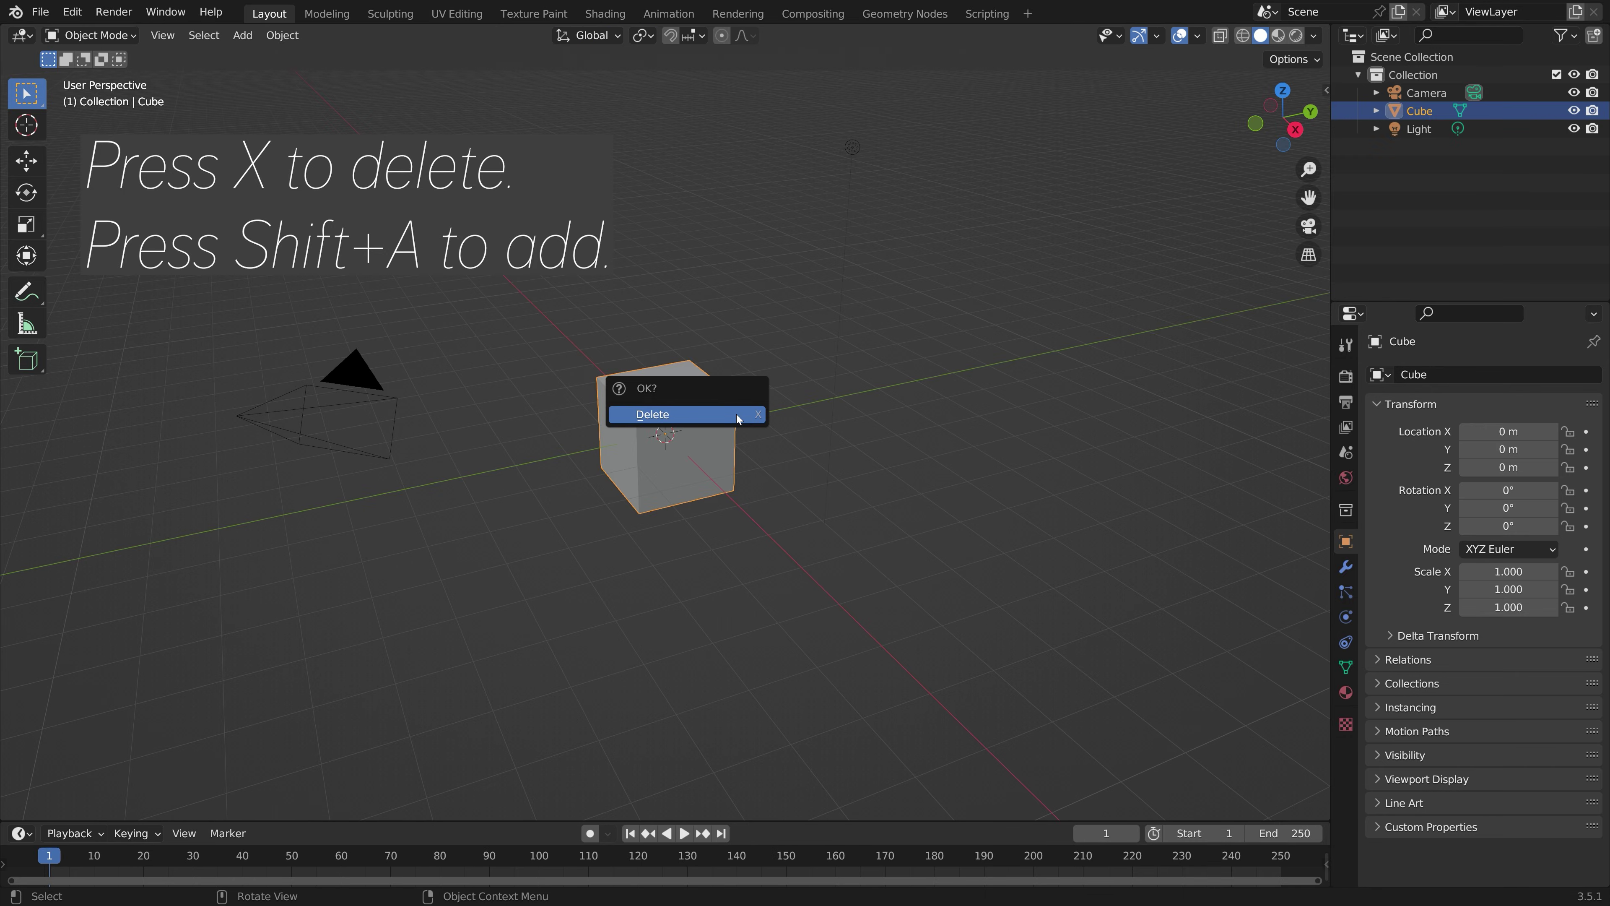
click(736, 414)
key(shift+a)
mouse_move(736, 414)
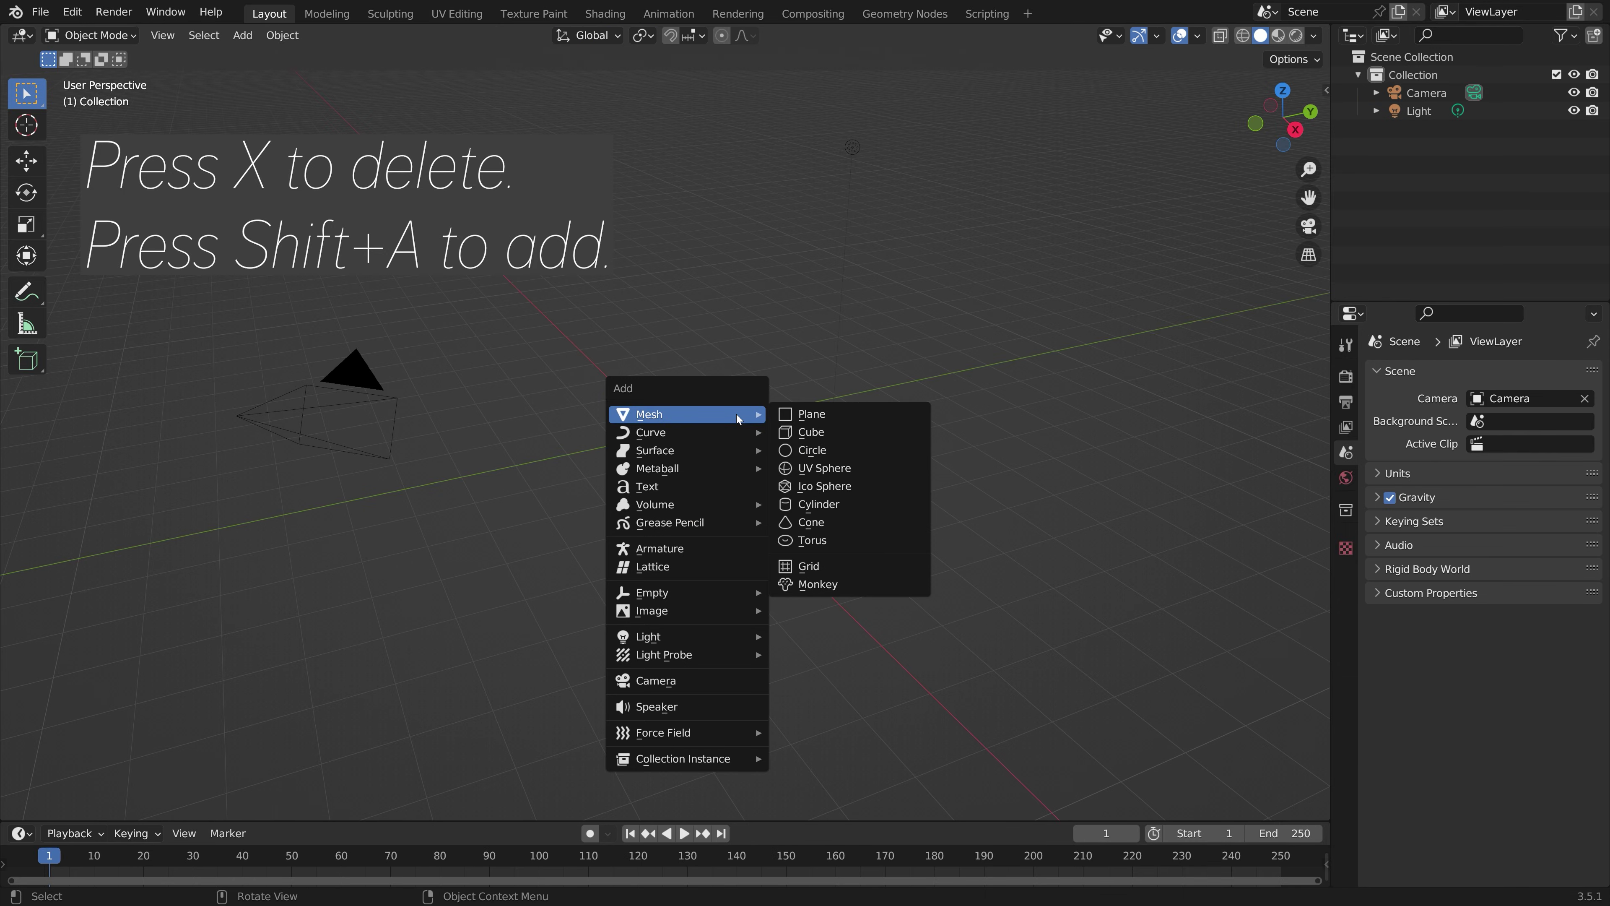
click(846, 505)
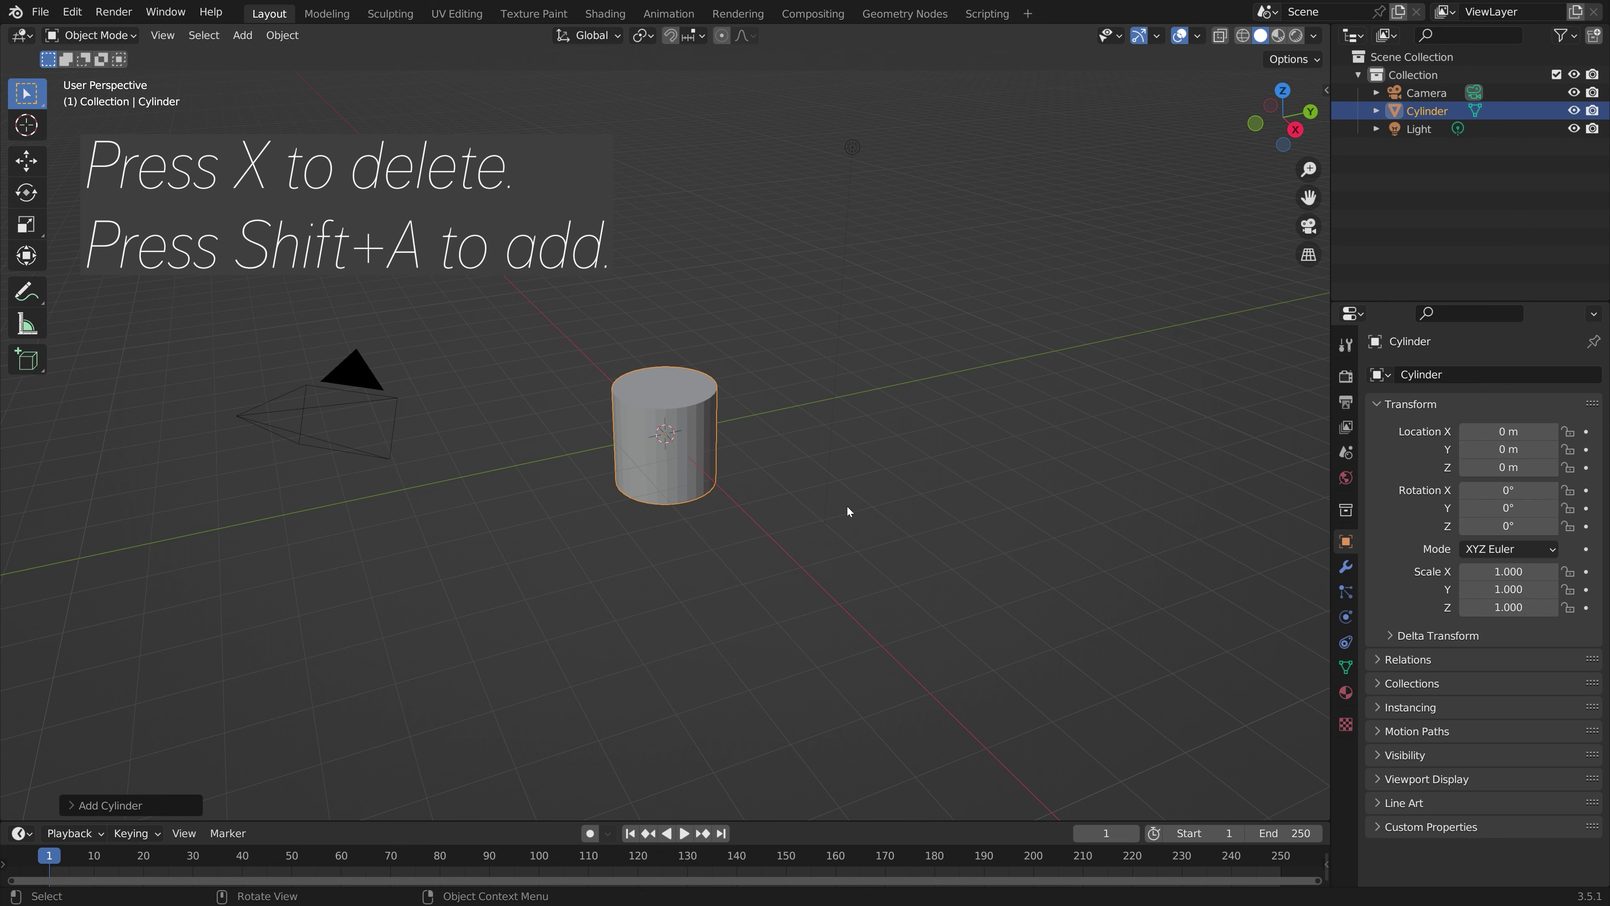
Step: Flatten the cylinder along Z into a thin disc with Z scale 0.118
key(s)
key(z)
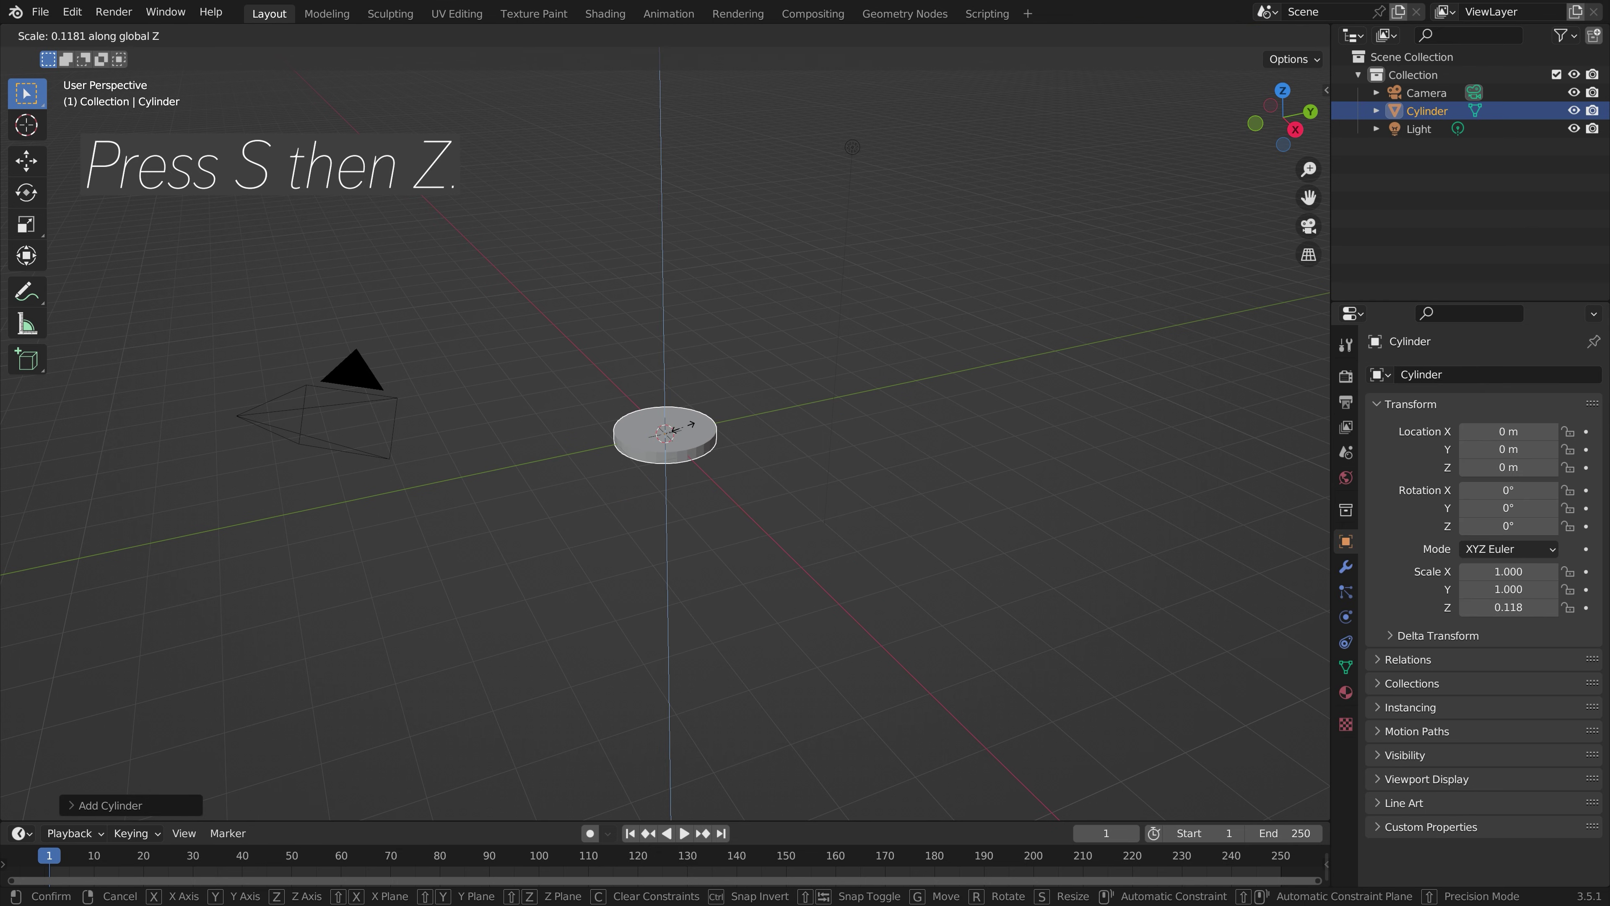
click(711, 448)
scroll(708, 483, up, 5)
Step: In Edit Mode, select the disc's bottom face in face mode, show the side panel, then return to Object Mode
key(Tab)
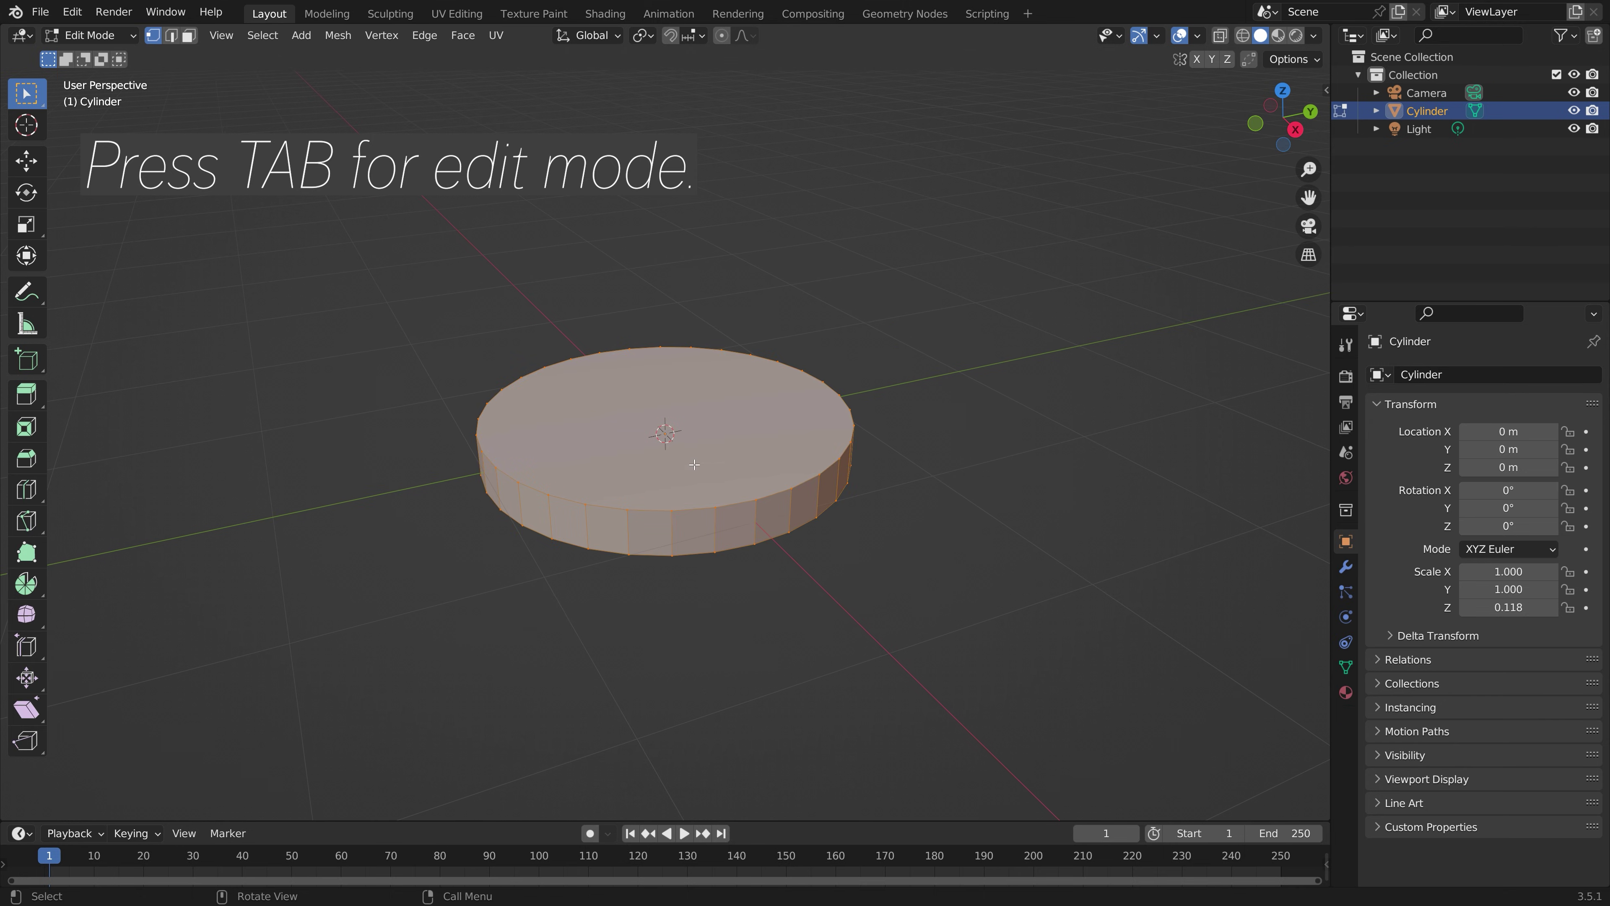
click(188, 35)
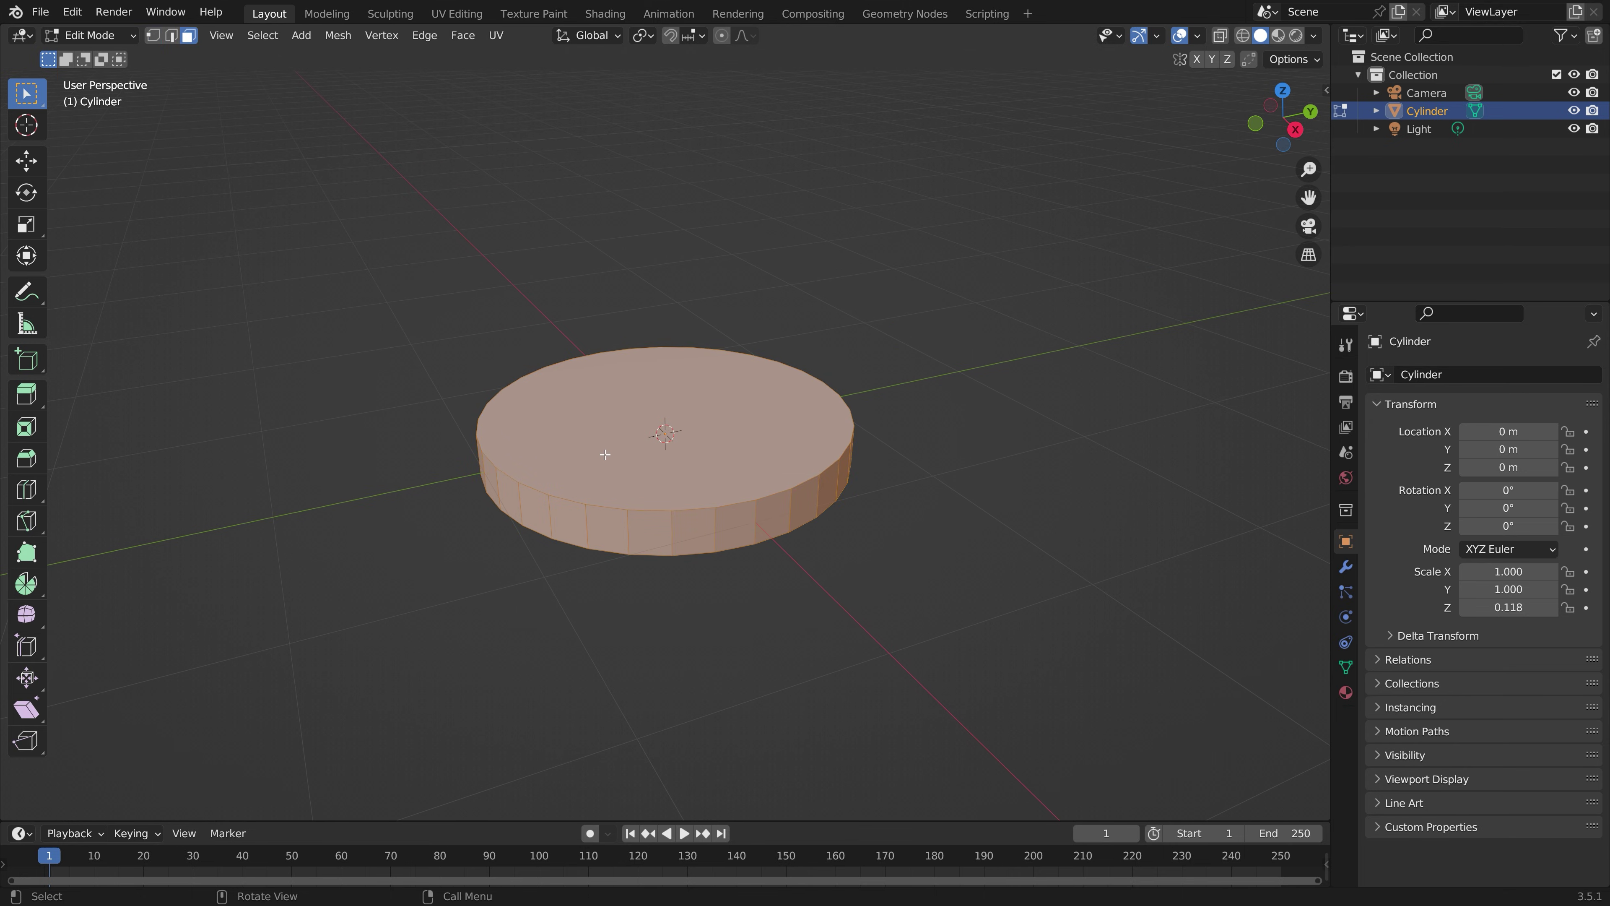
click(788, 619)
middle_drag(788, 618, 776, 515)
click(773, 435)
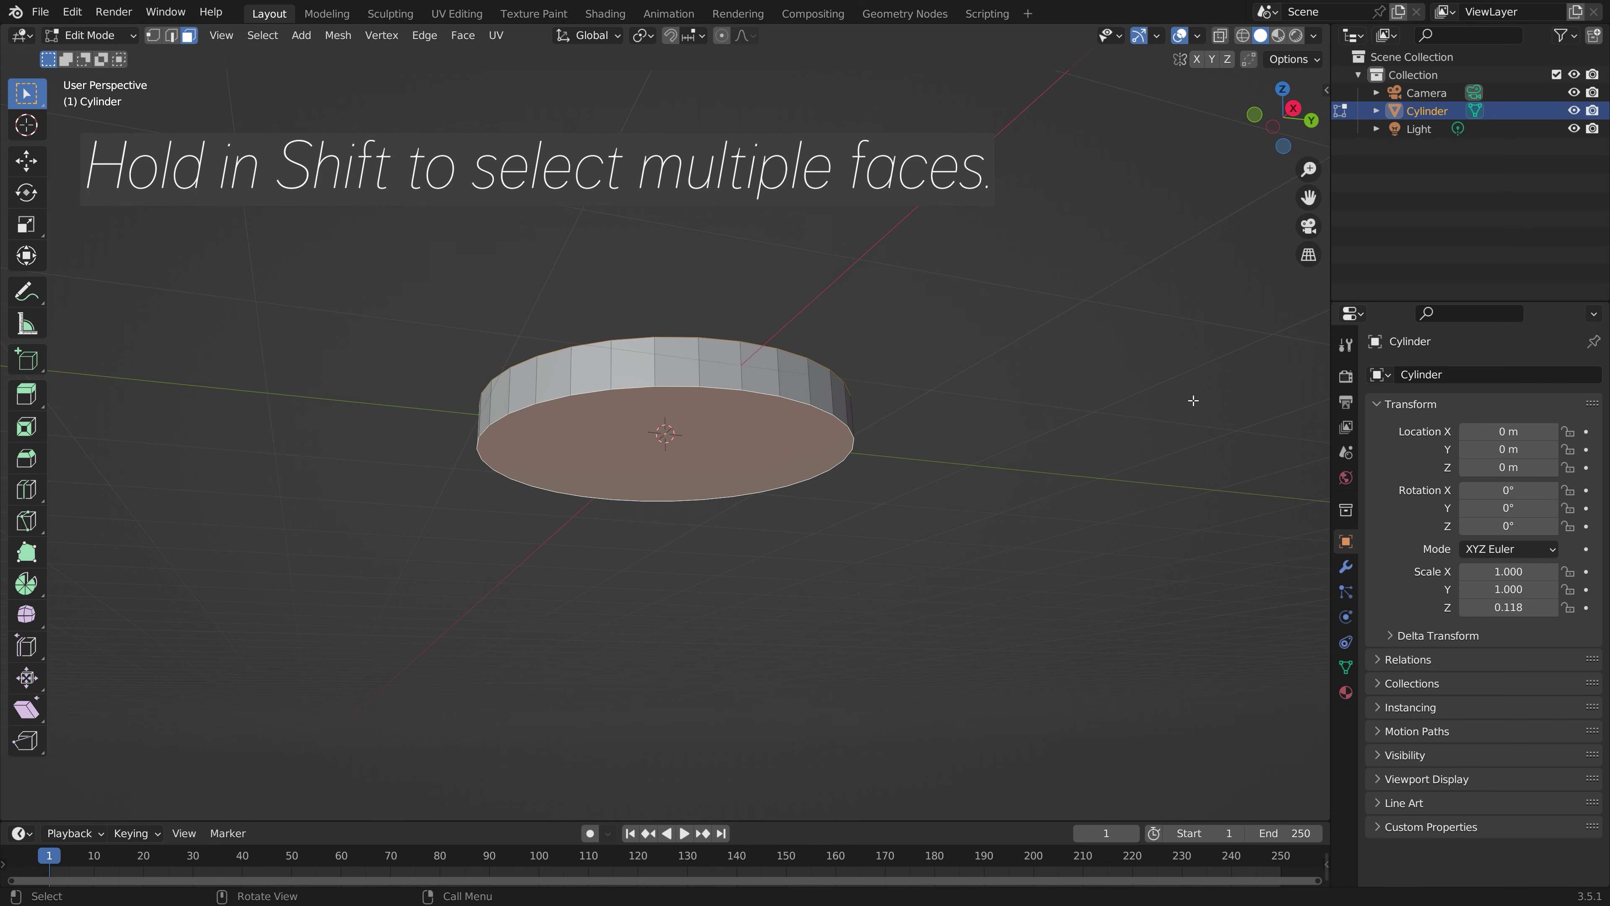
key(n)
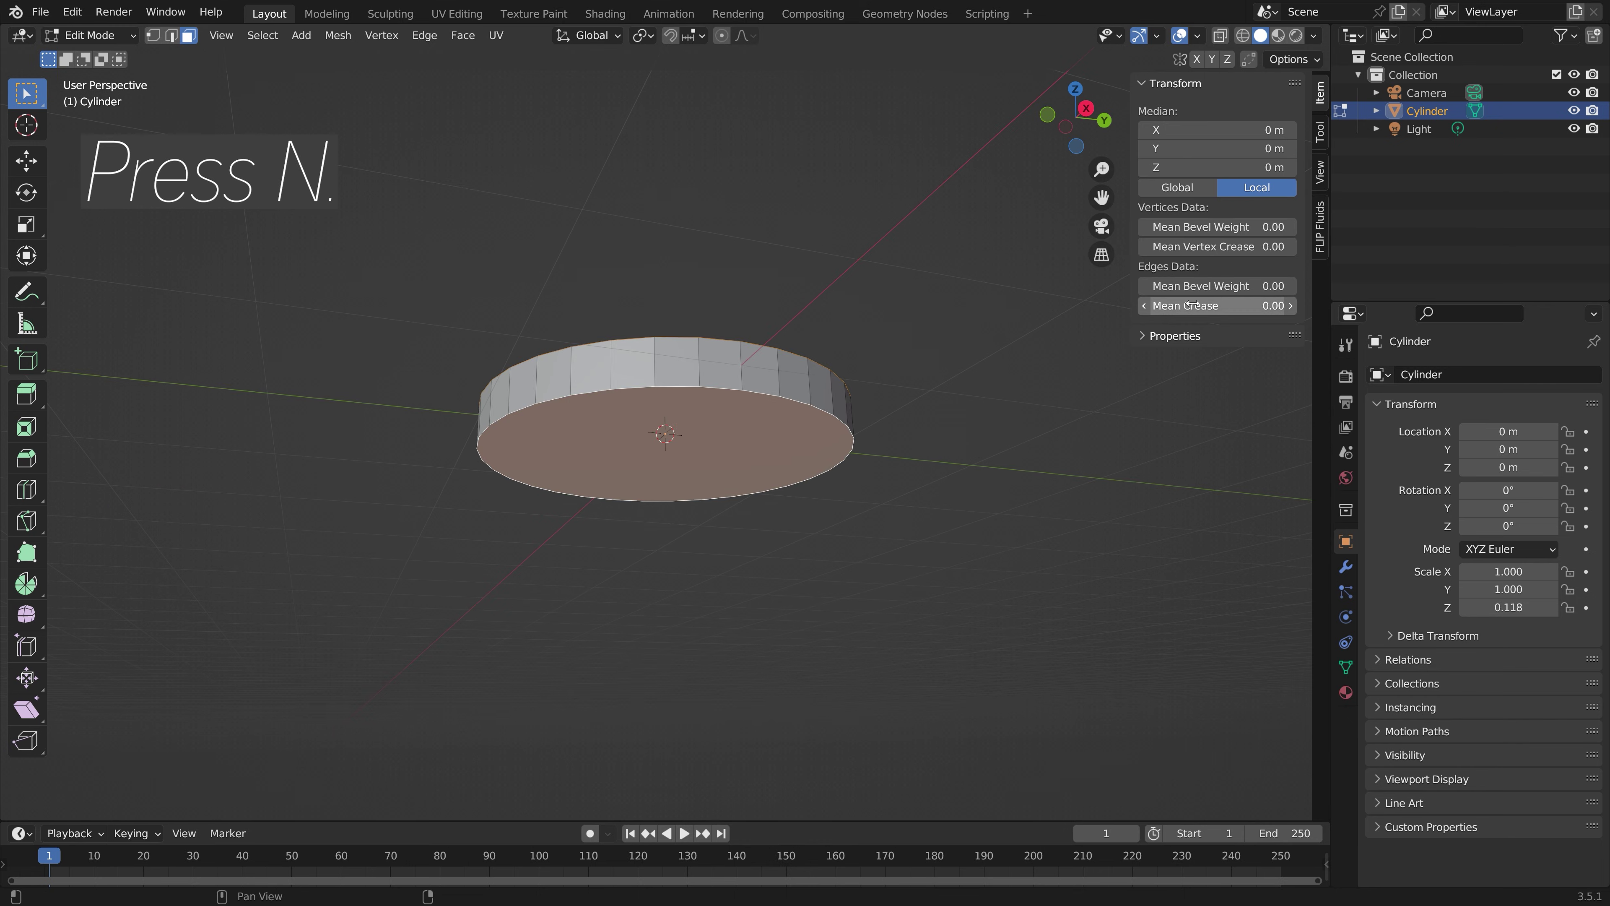
key(Tab)
middle_drag(927, 370, 903, 495)
Step: Add a Bevel modifier to the disc with amount 0.35 m and 7 segments
click(1347, 567)
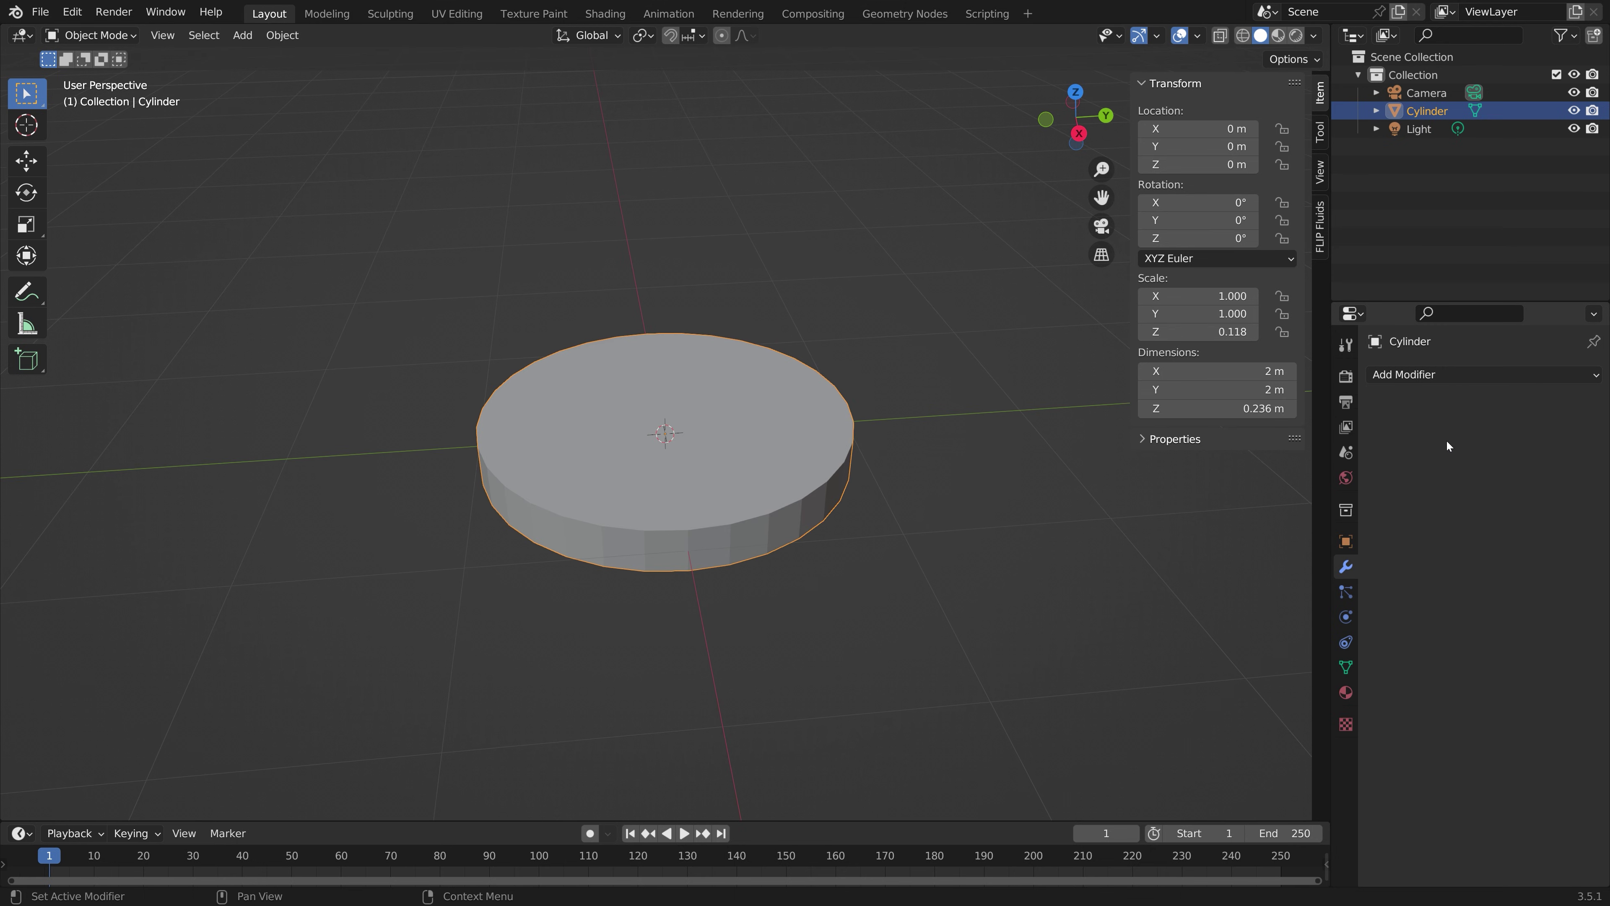
click(1450, 378)
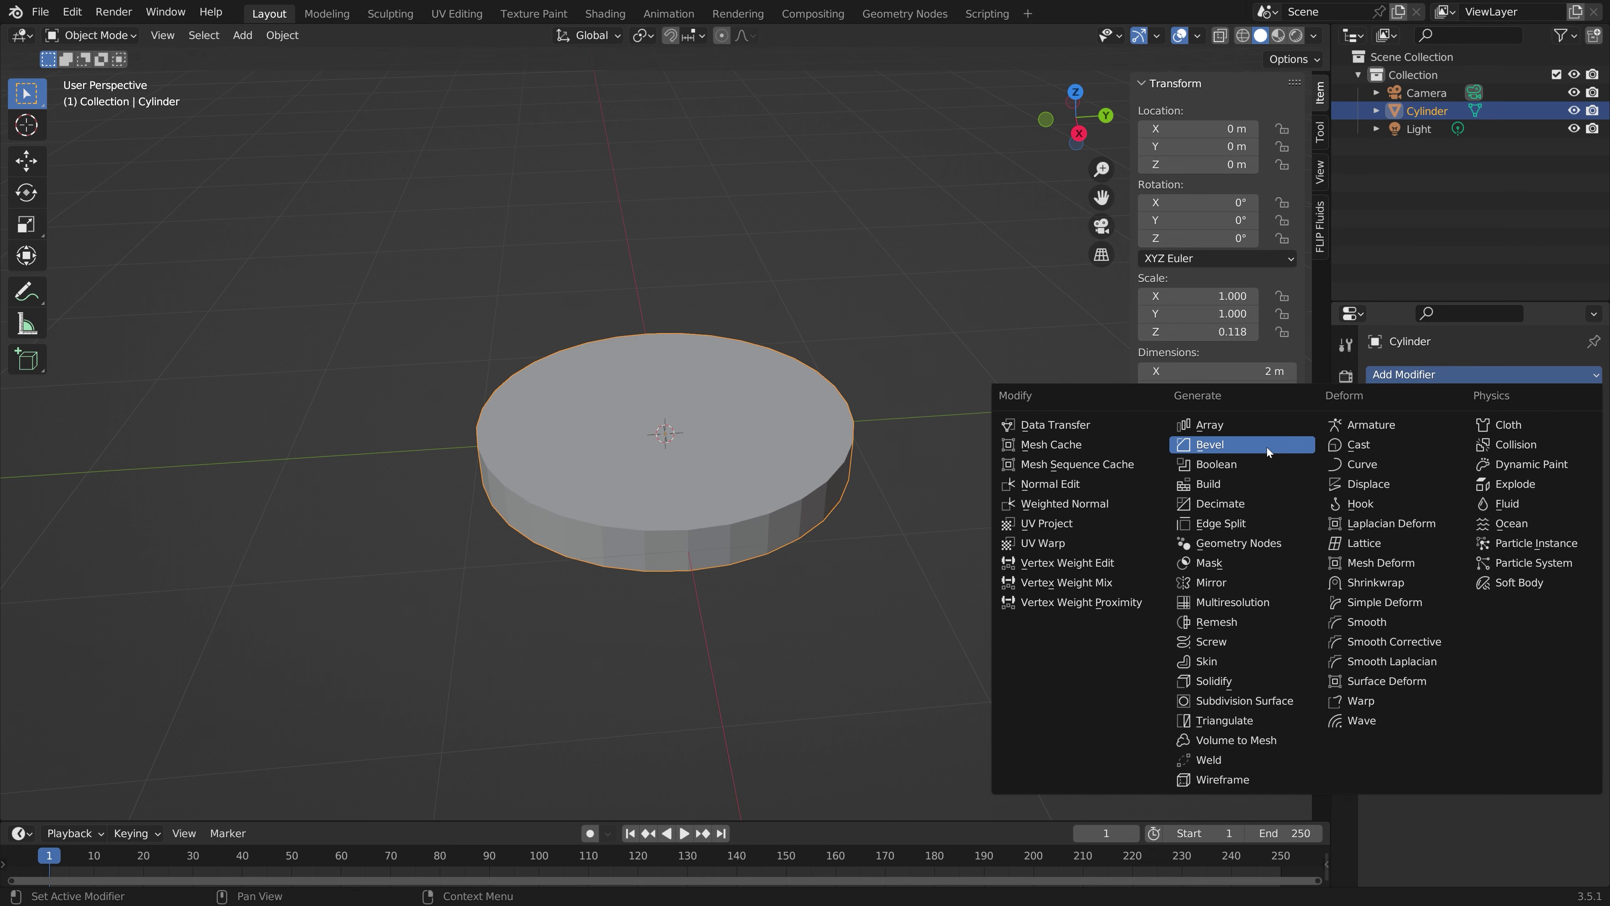
click(1267, 447)
drag(1464, 473, 1568, 498)
click(1568, 499)
click(1568, 498)
Step: Add a Subdivision Surface modifier with viewport level 3 and render level 4
click(1457, 371)
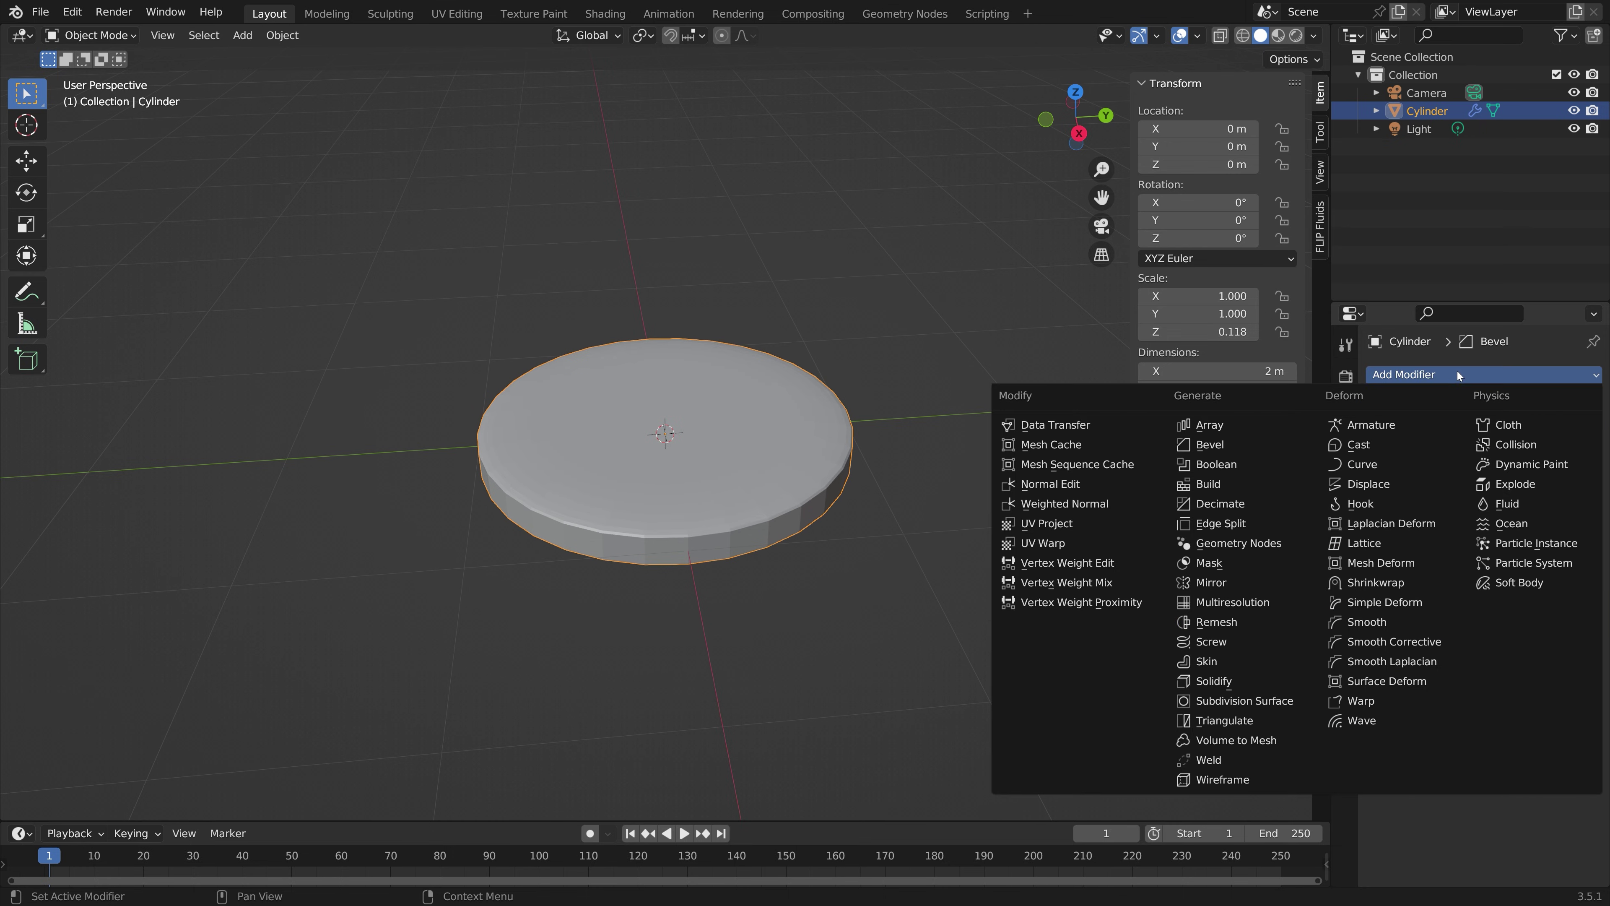
click(1242, 694)
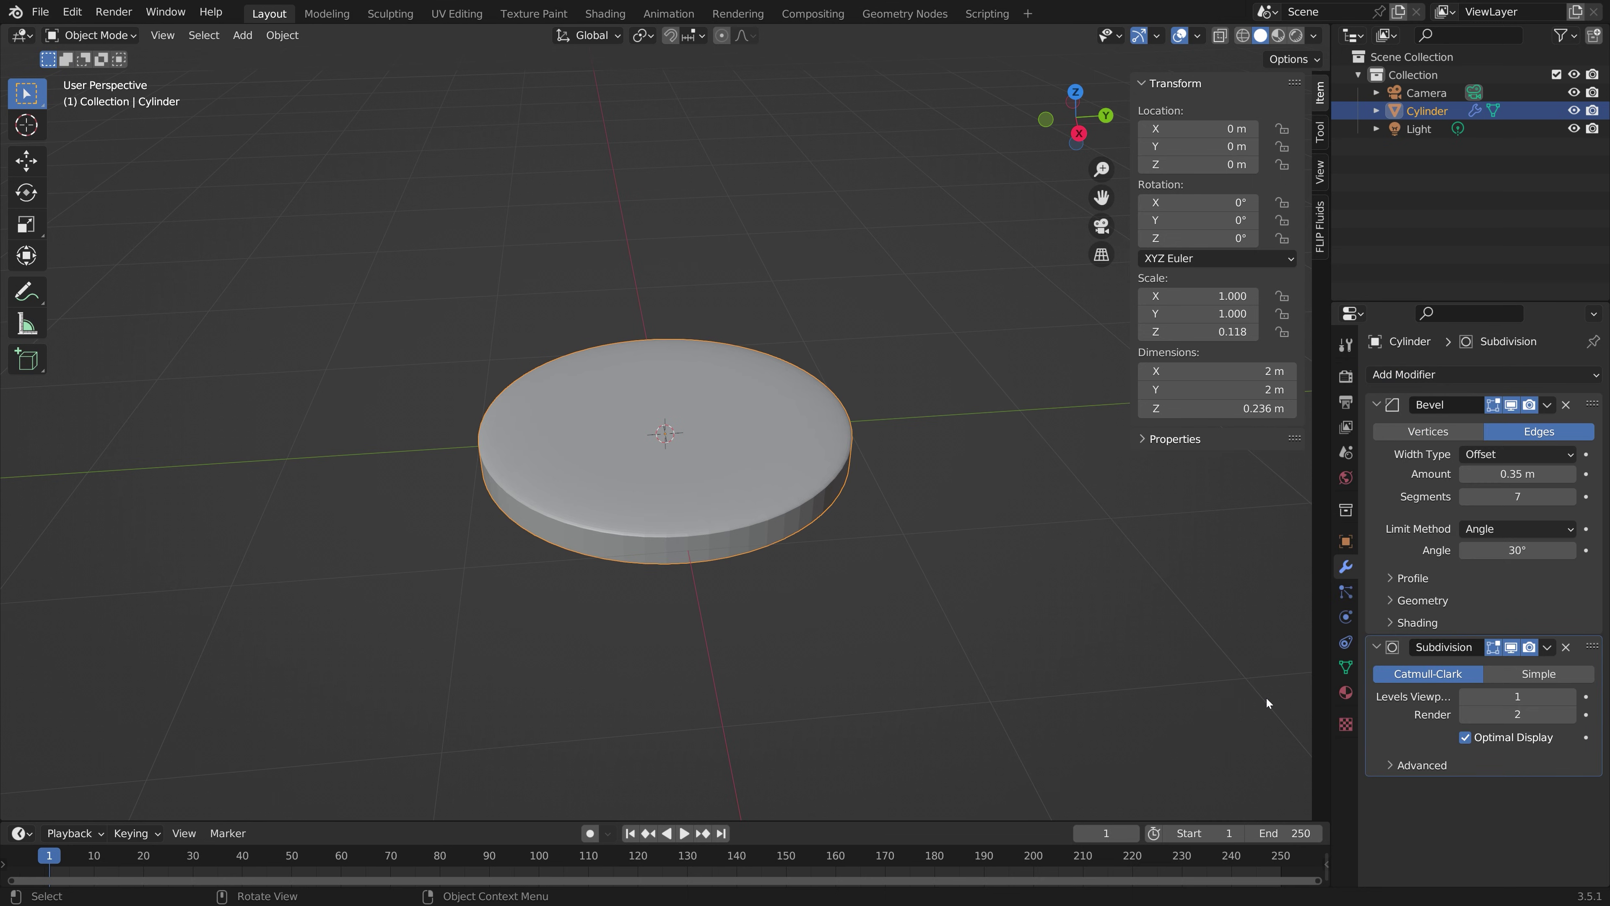
click(1571, 696)
click(1571, 696)
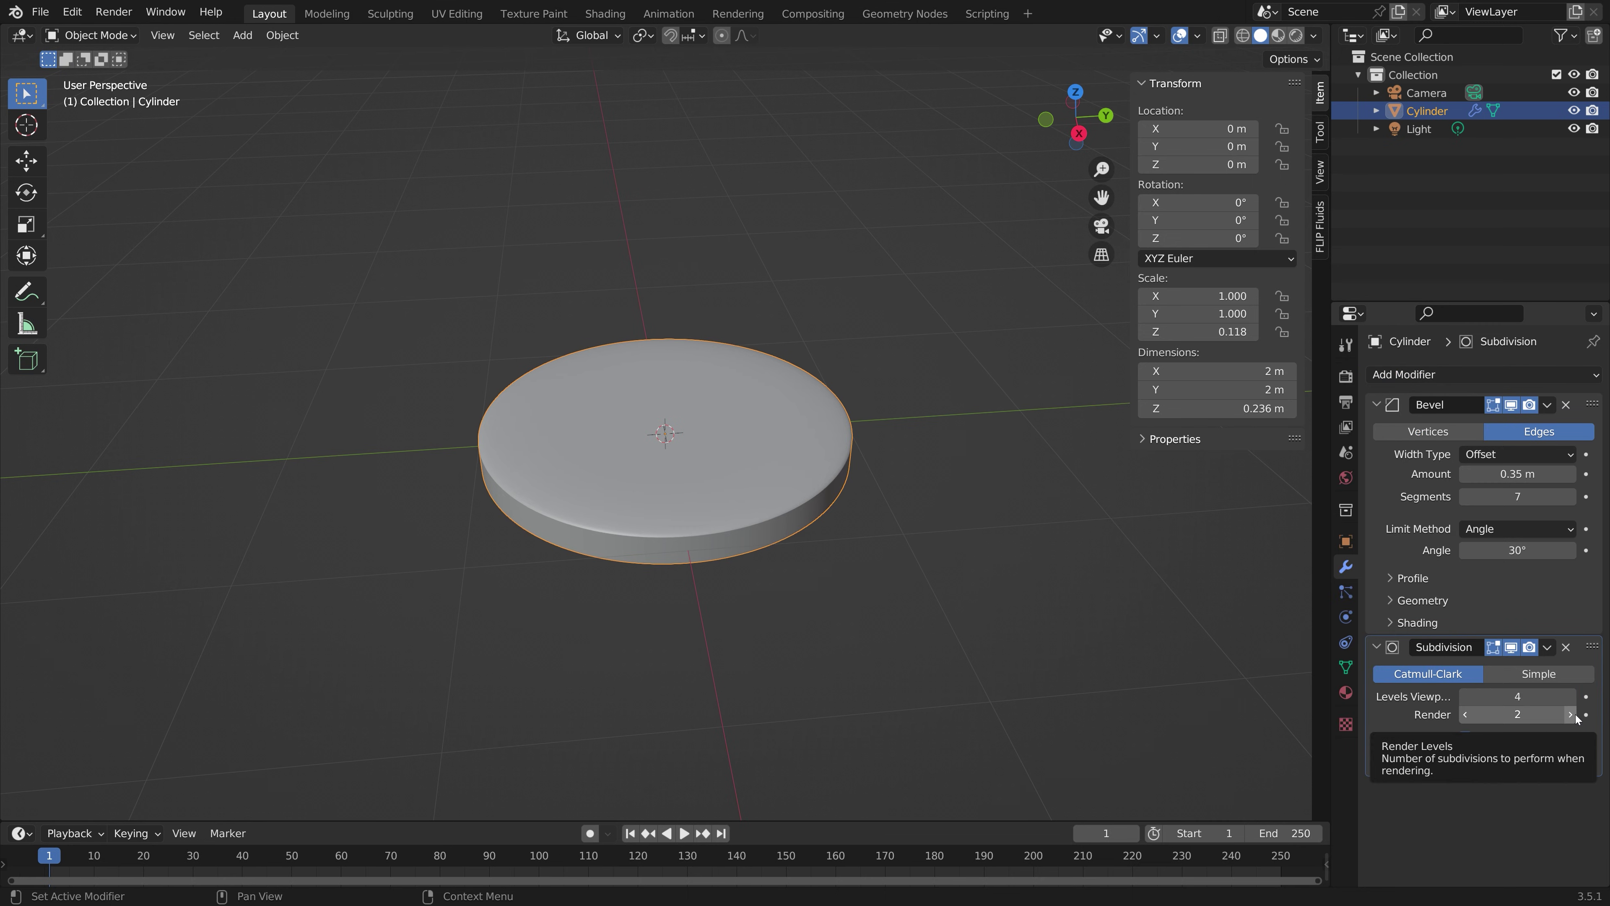
click(1571, 715)
click(1571, 715)
middle_drag(793, 413, 539, 483)
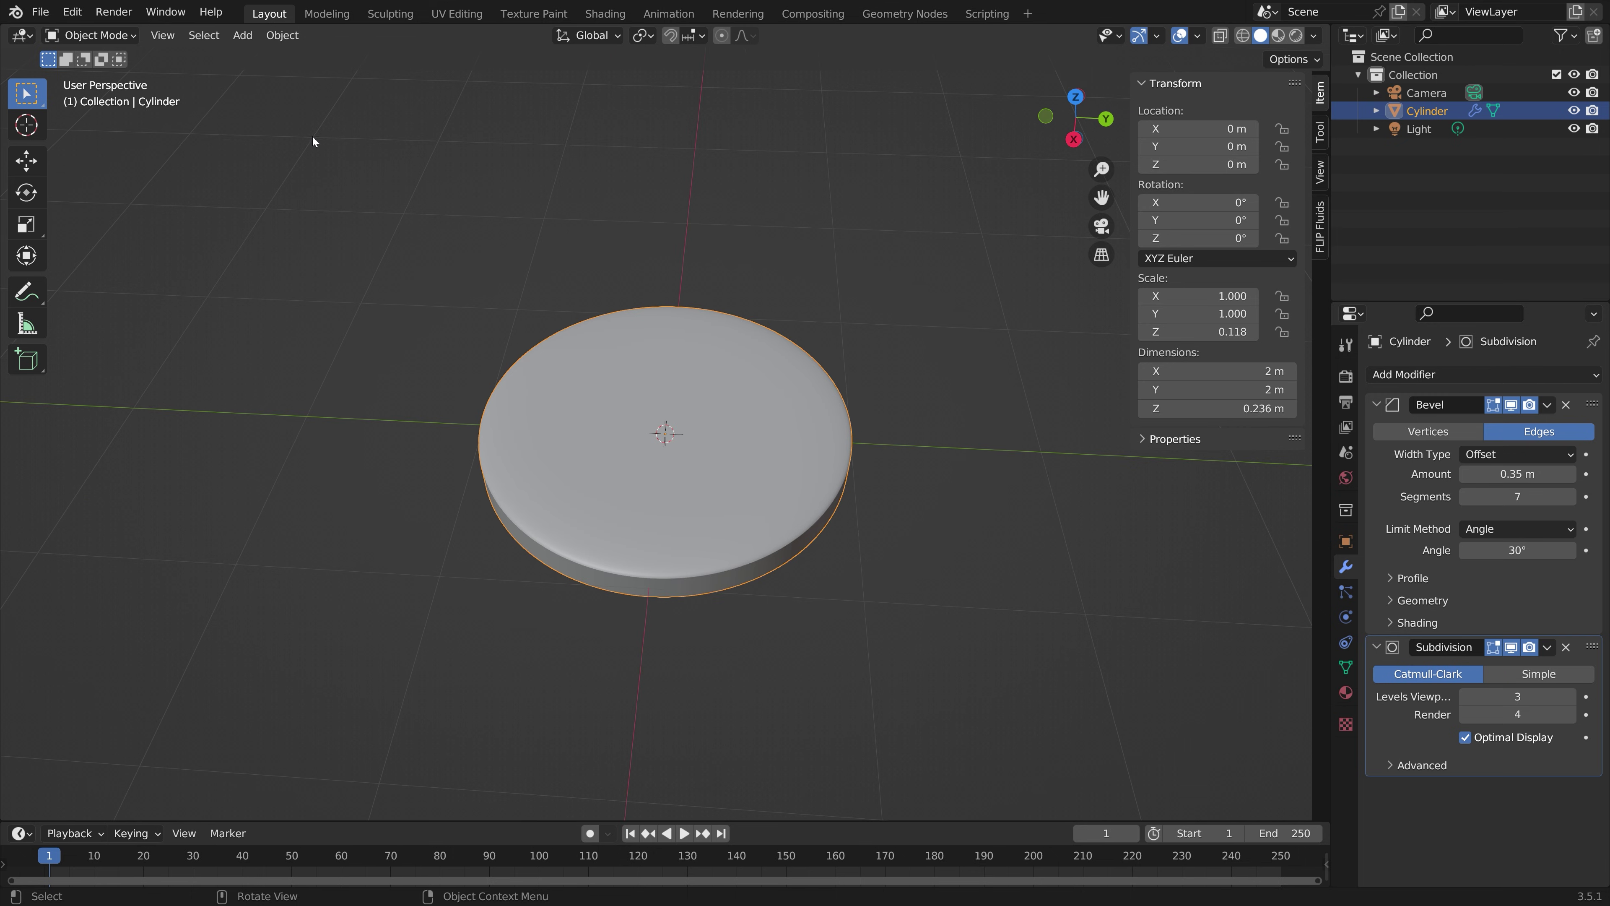
Step: Save the project under the name 'Cylinder'
click(40, 11)
click(77, 150)
click(659, 709)
text(Cylinder)
key(Return)
Step: Set the World colour to an Environment Texture loading Chelsea_Stairs_8k.jpg from the Chelsea_Stairs folder
click(1346, 478)
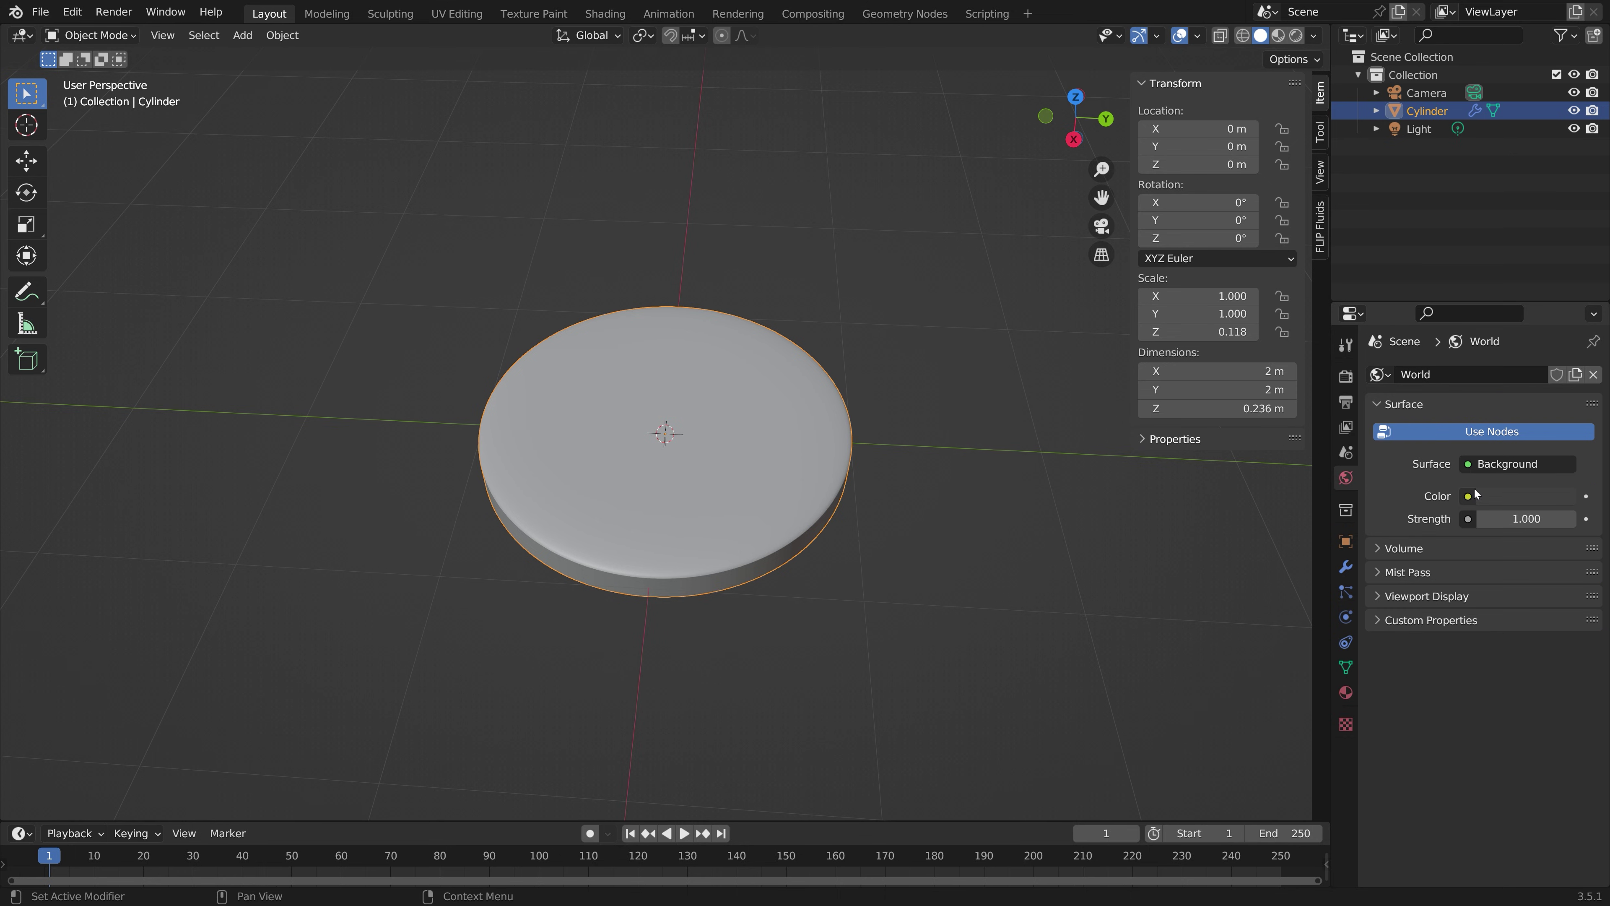
click(1468, 496)
click(1054, 576)
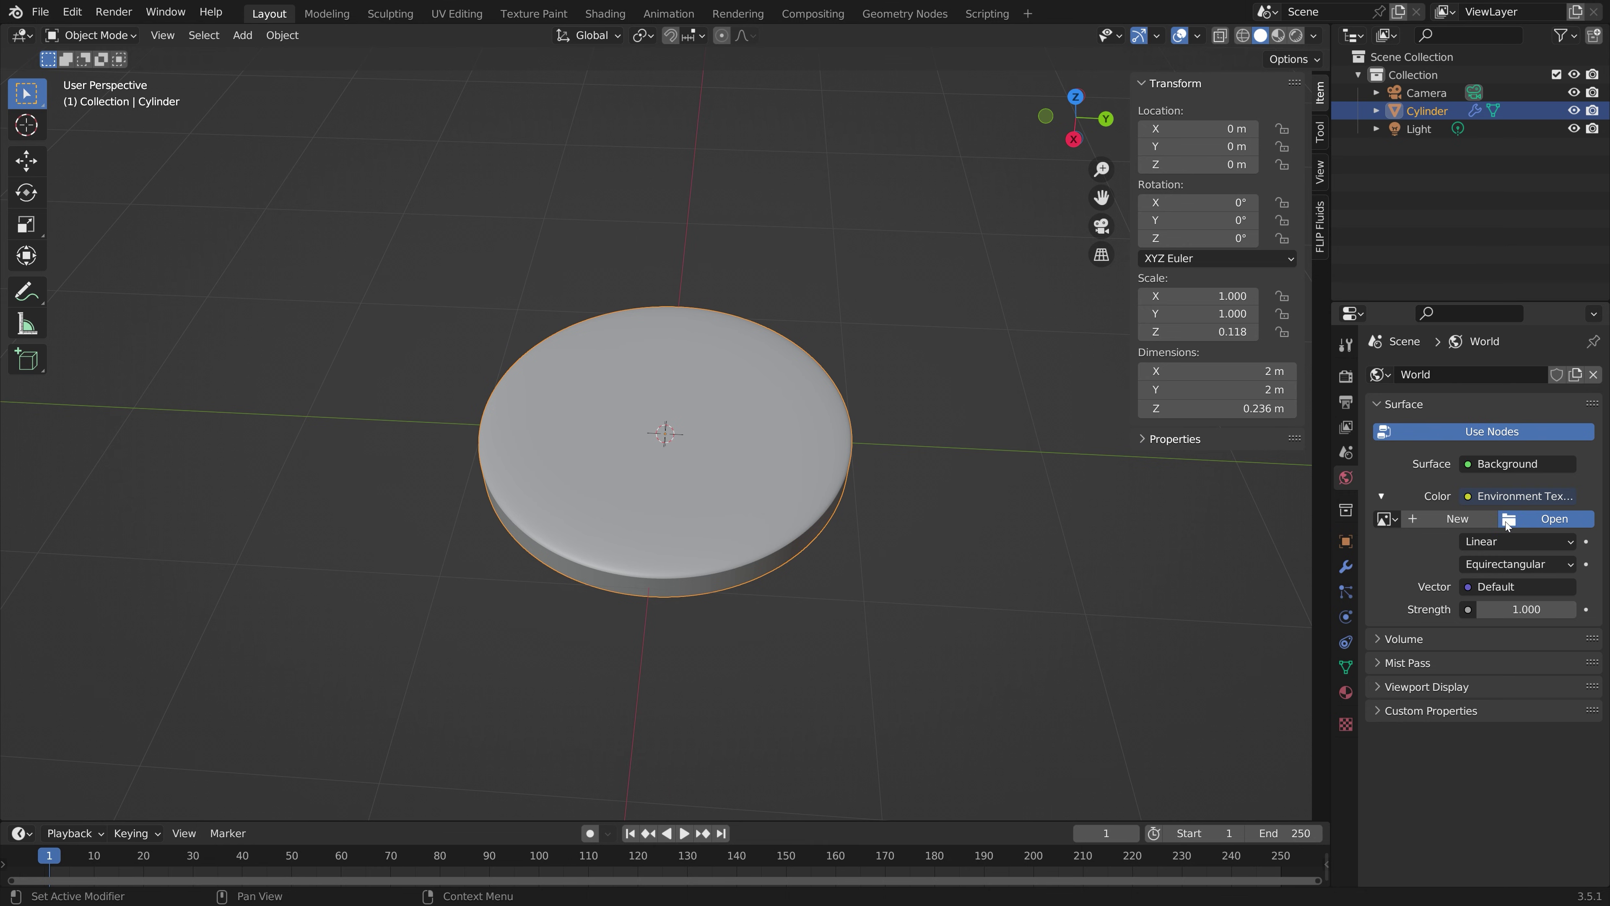
click(1547, 518)
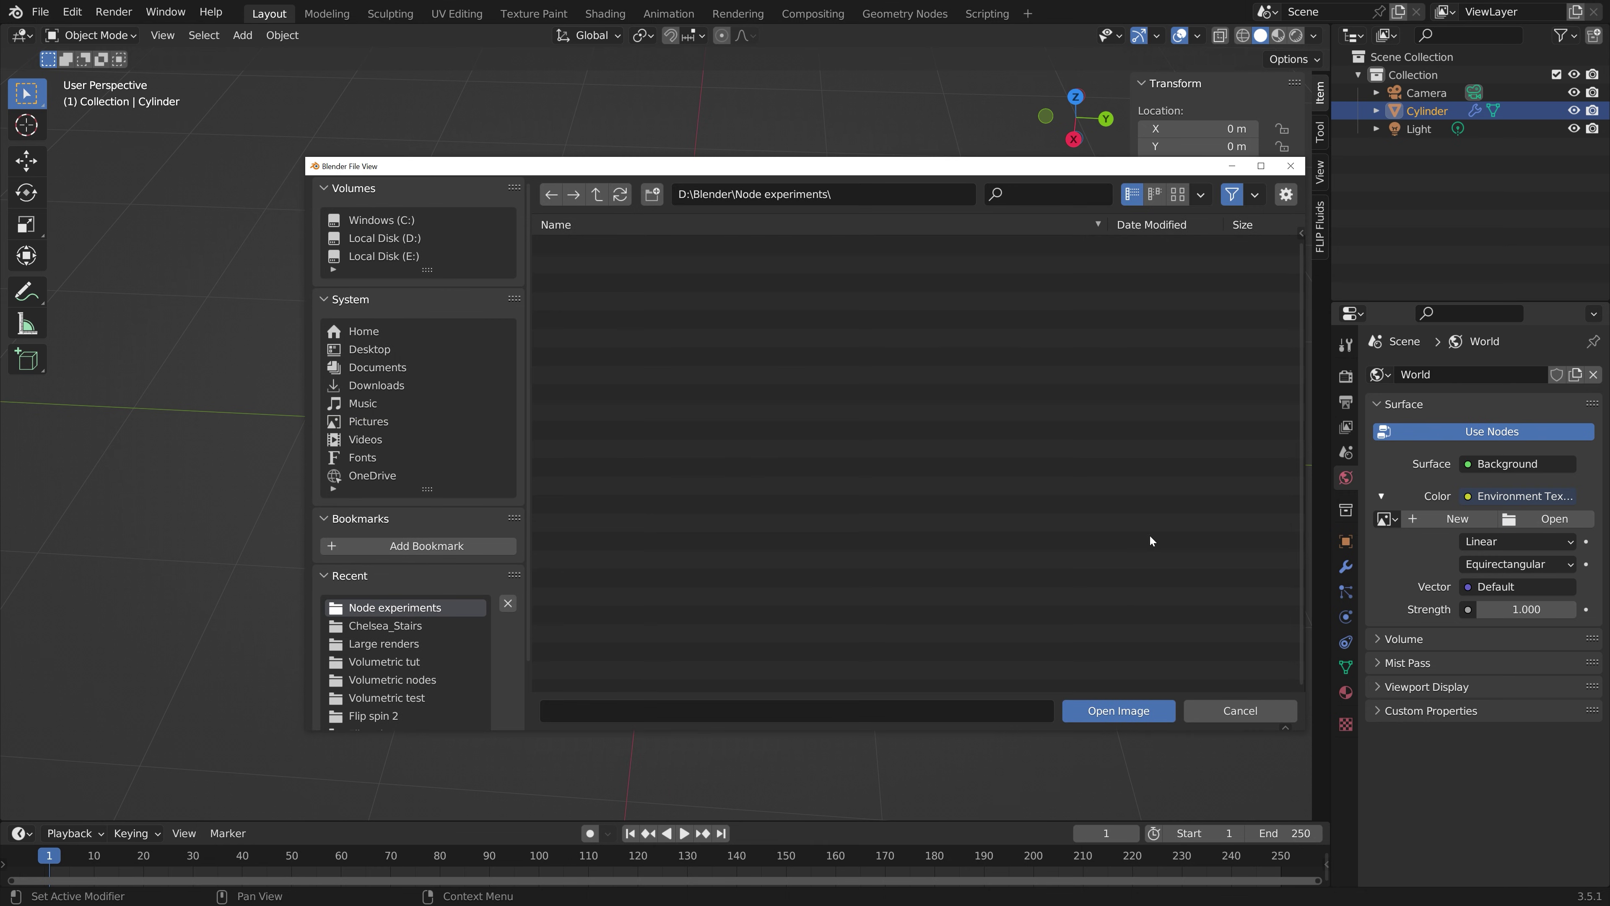
click(433, 626)
click(652, 266)
click(1125, 712)
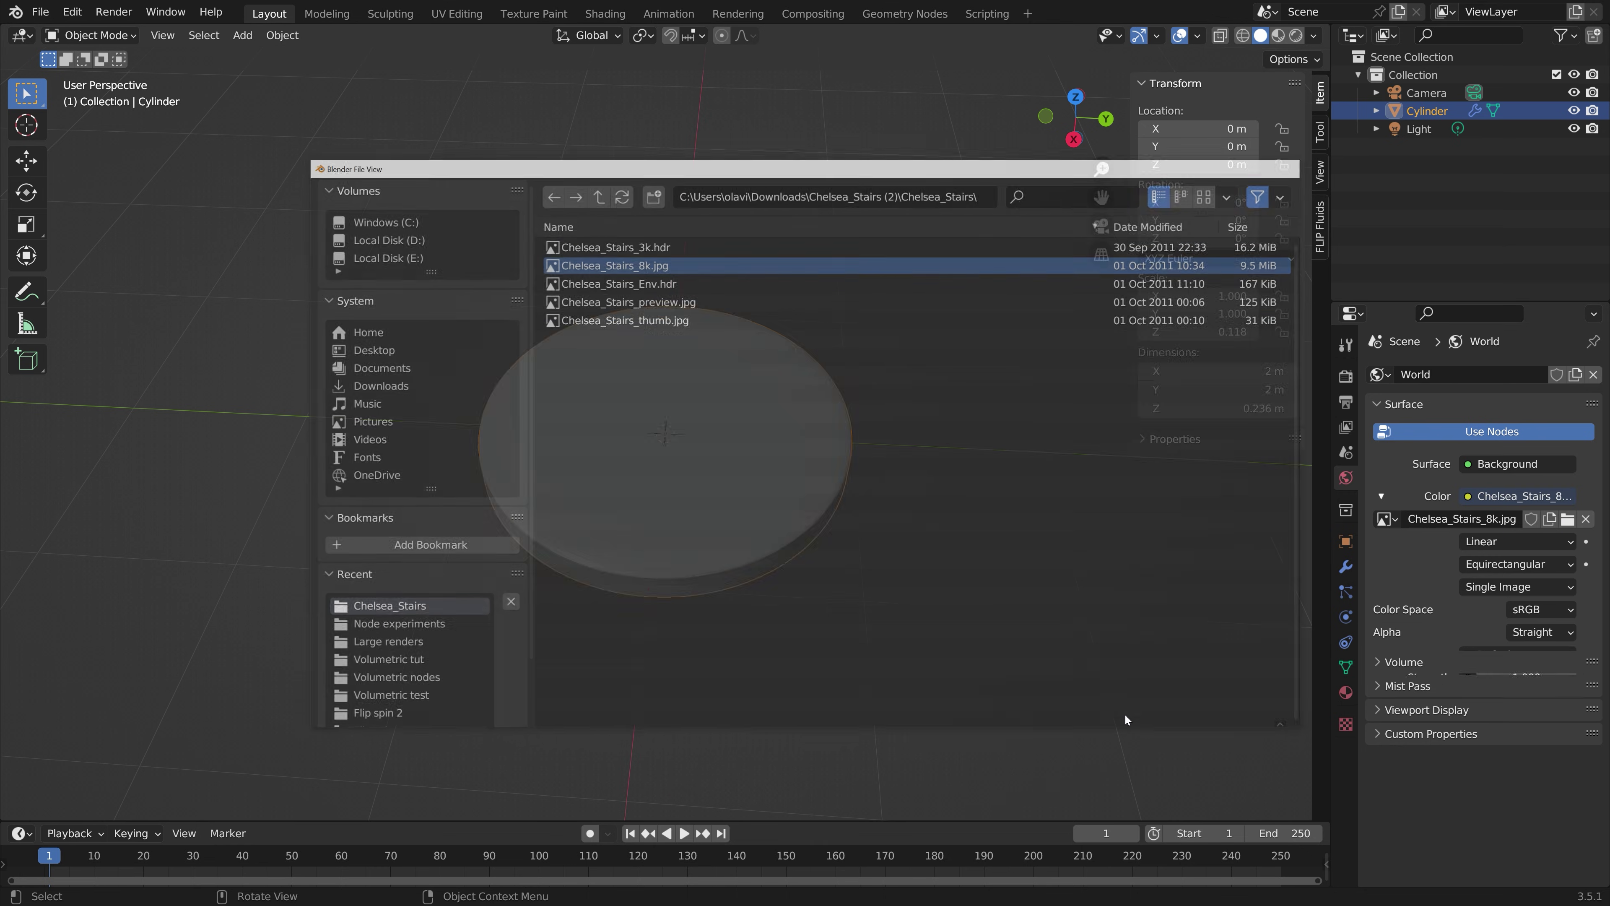
click(1344, 378)
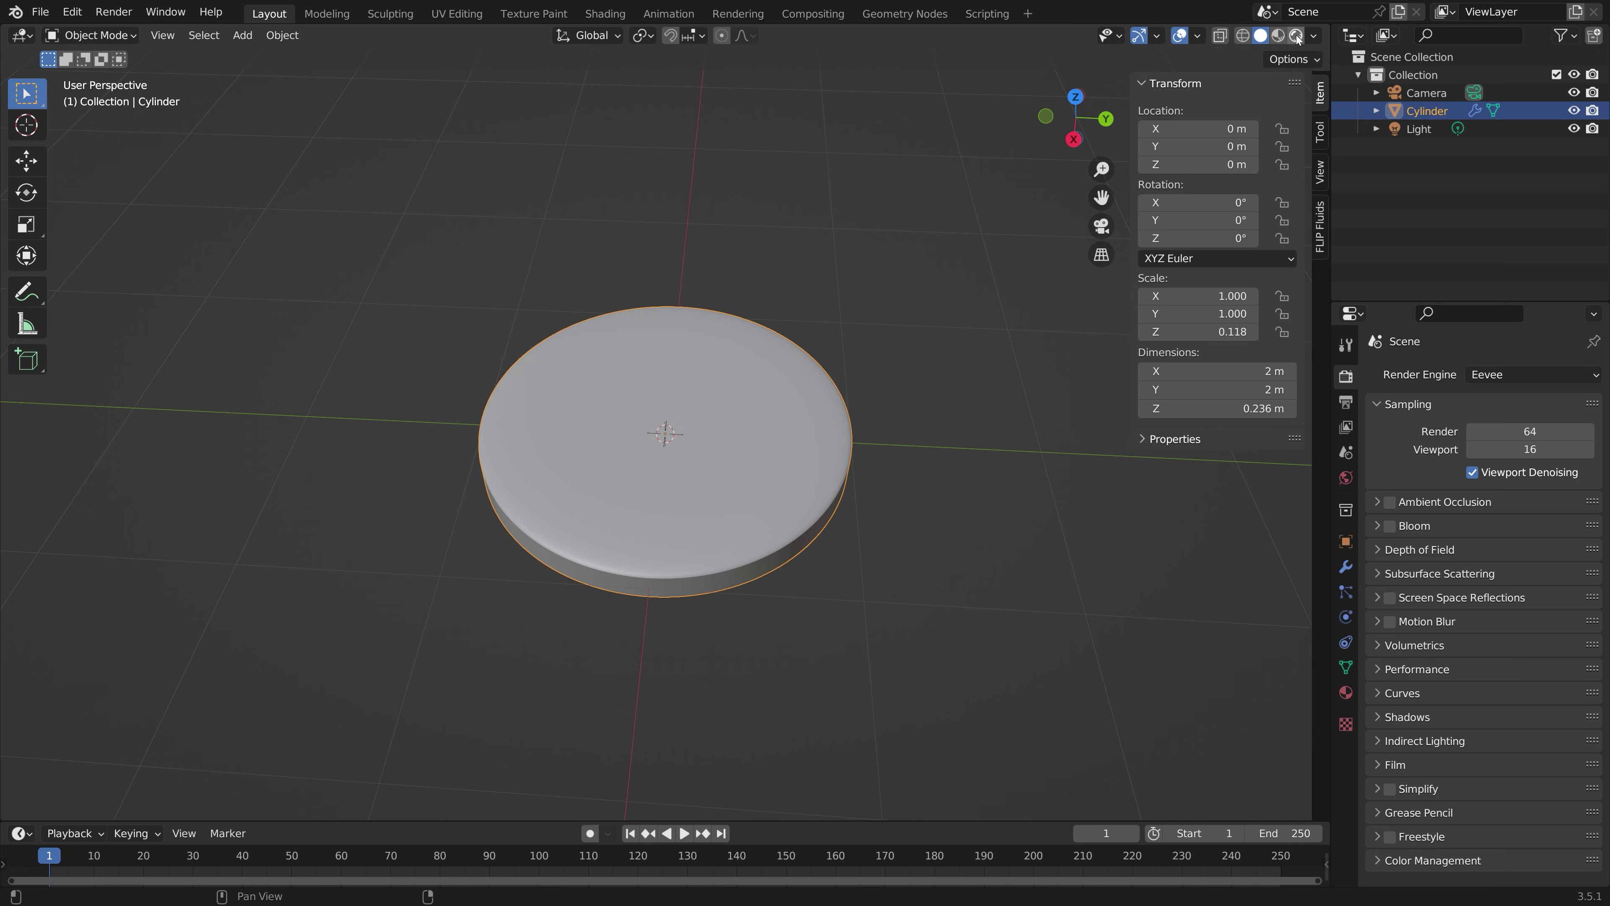
Step: Switch to rendered shading and set the render engine to Cycles on GPU Compute
key(z)
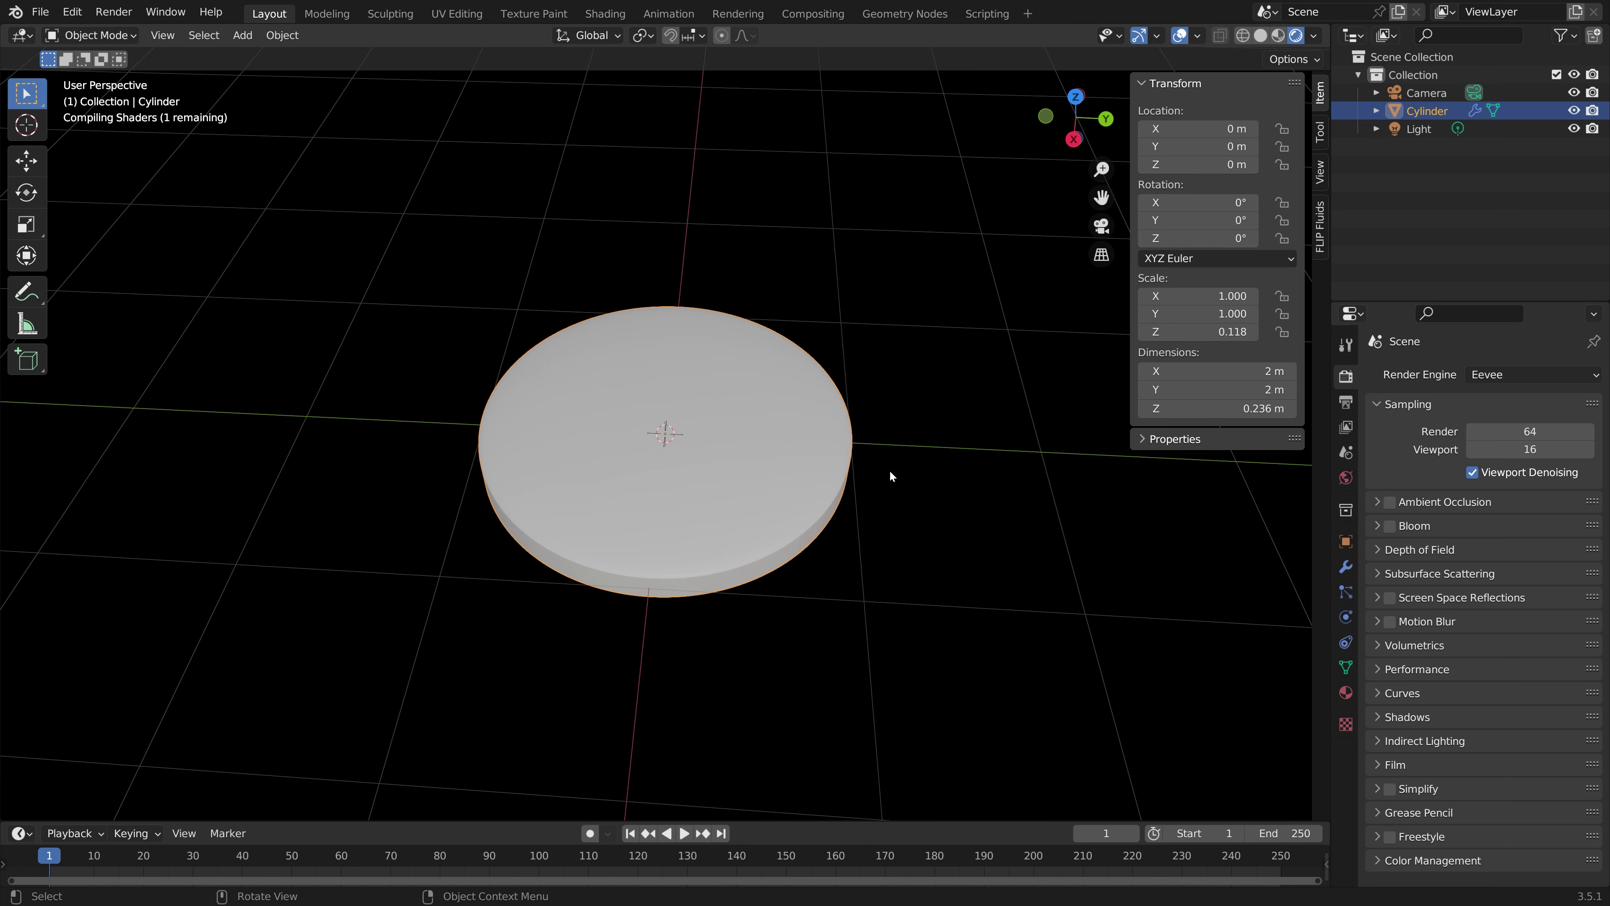
middle_drag(924, 435, 1273, 399)
click(1498, 377)
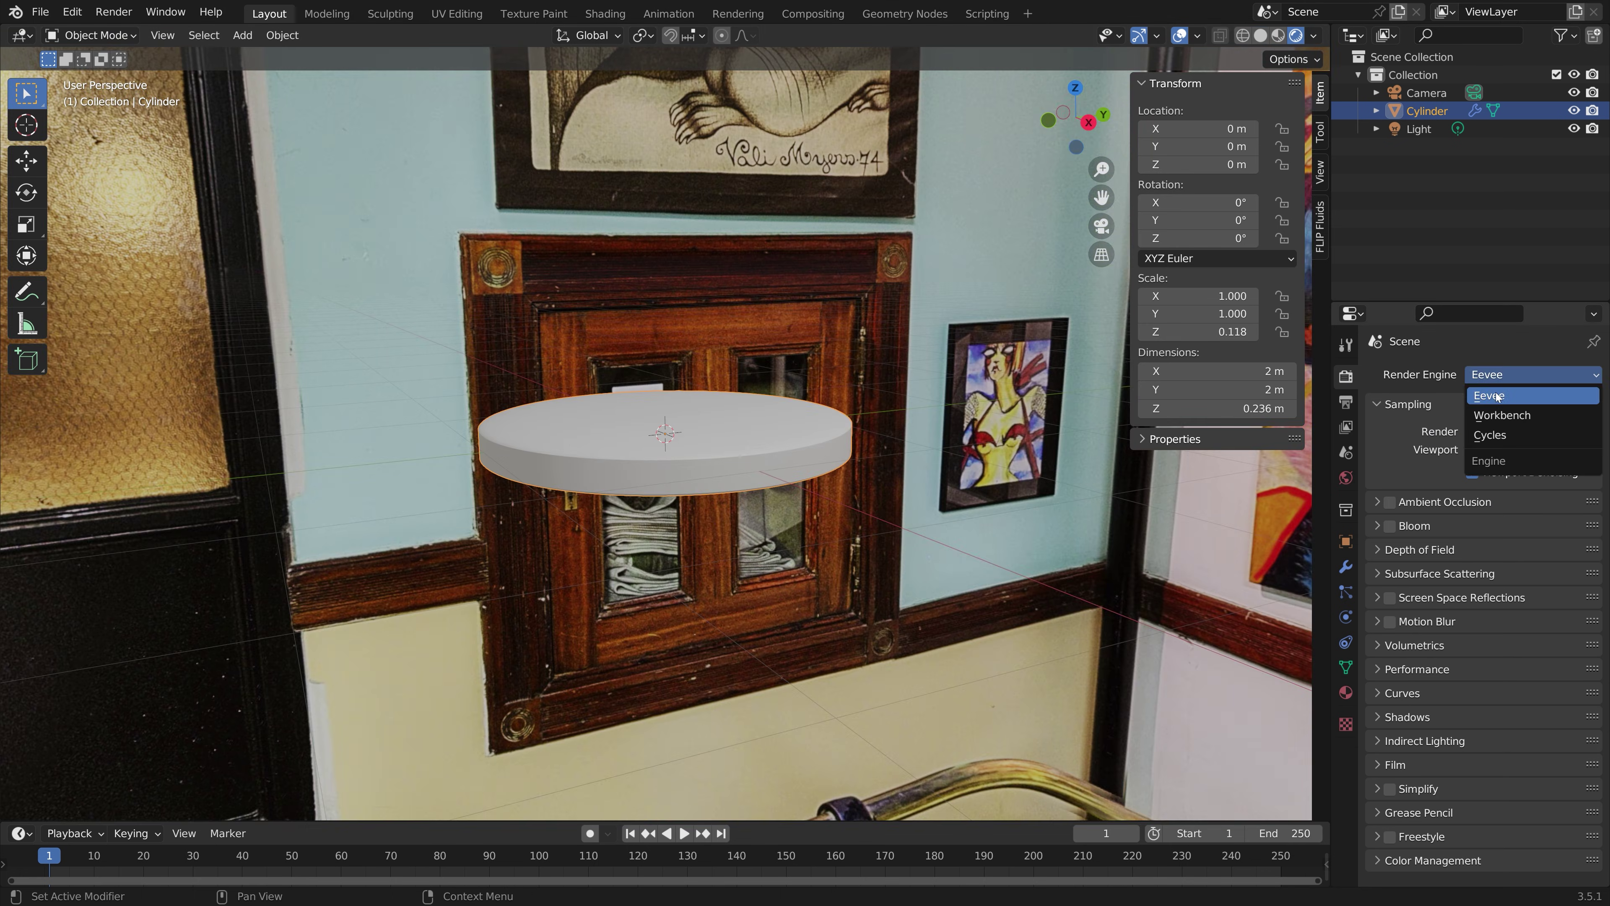
click(1490, 436)
click(1522, 422)
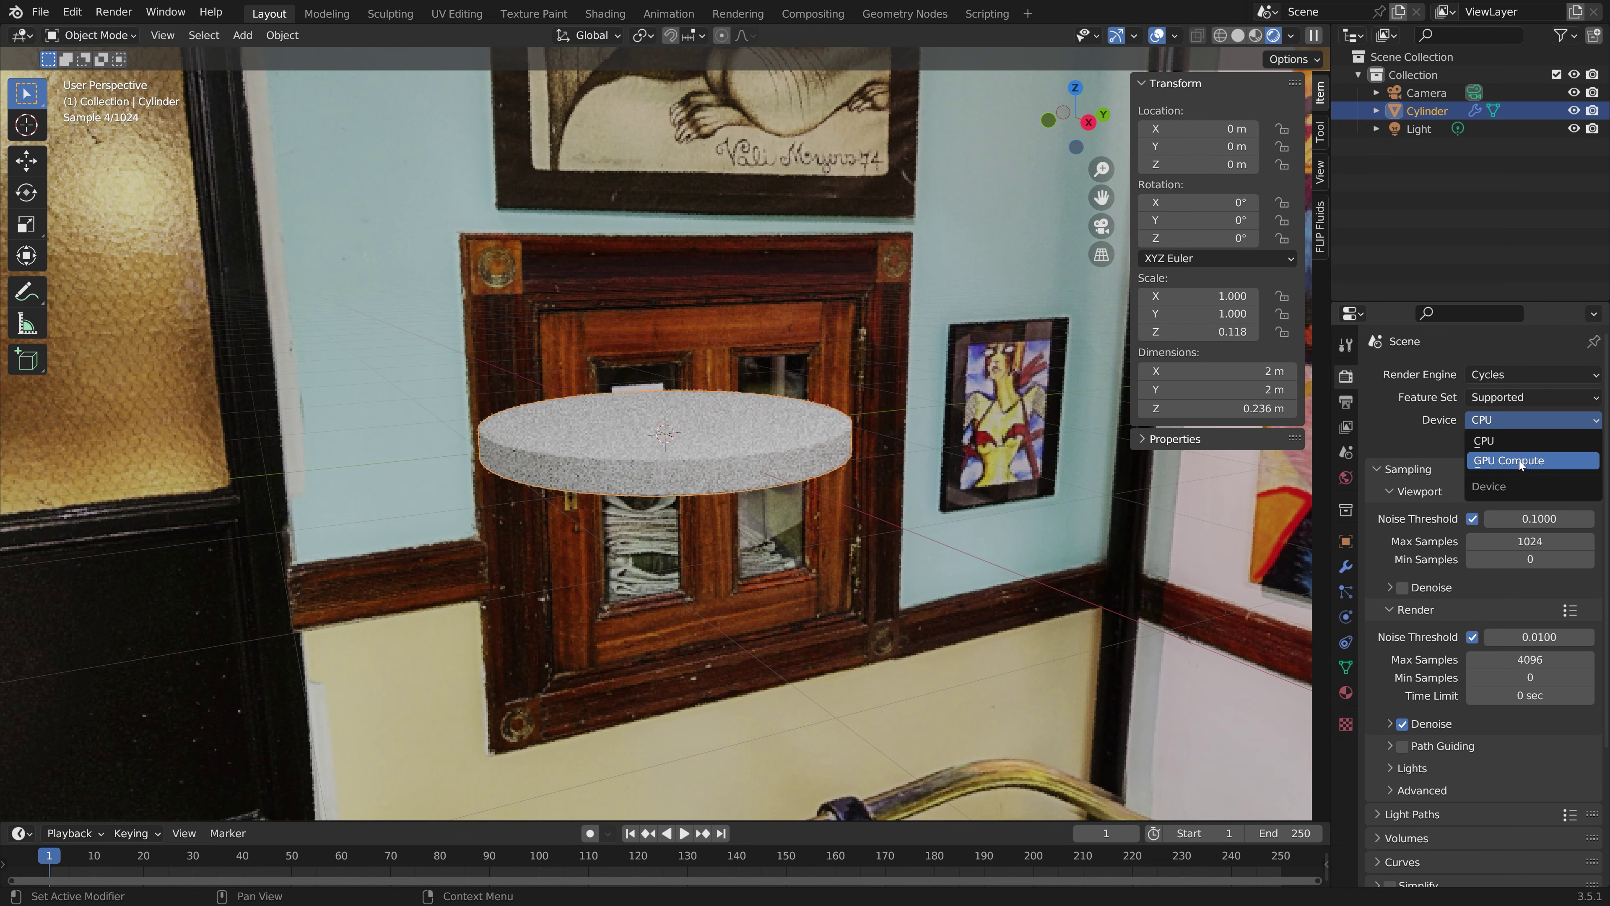
click(1517, 465)
Step: Enable Transparent in the Film settings
scroll(1395, 669, down, 5)
scroll(1395, 670, down, 1)
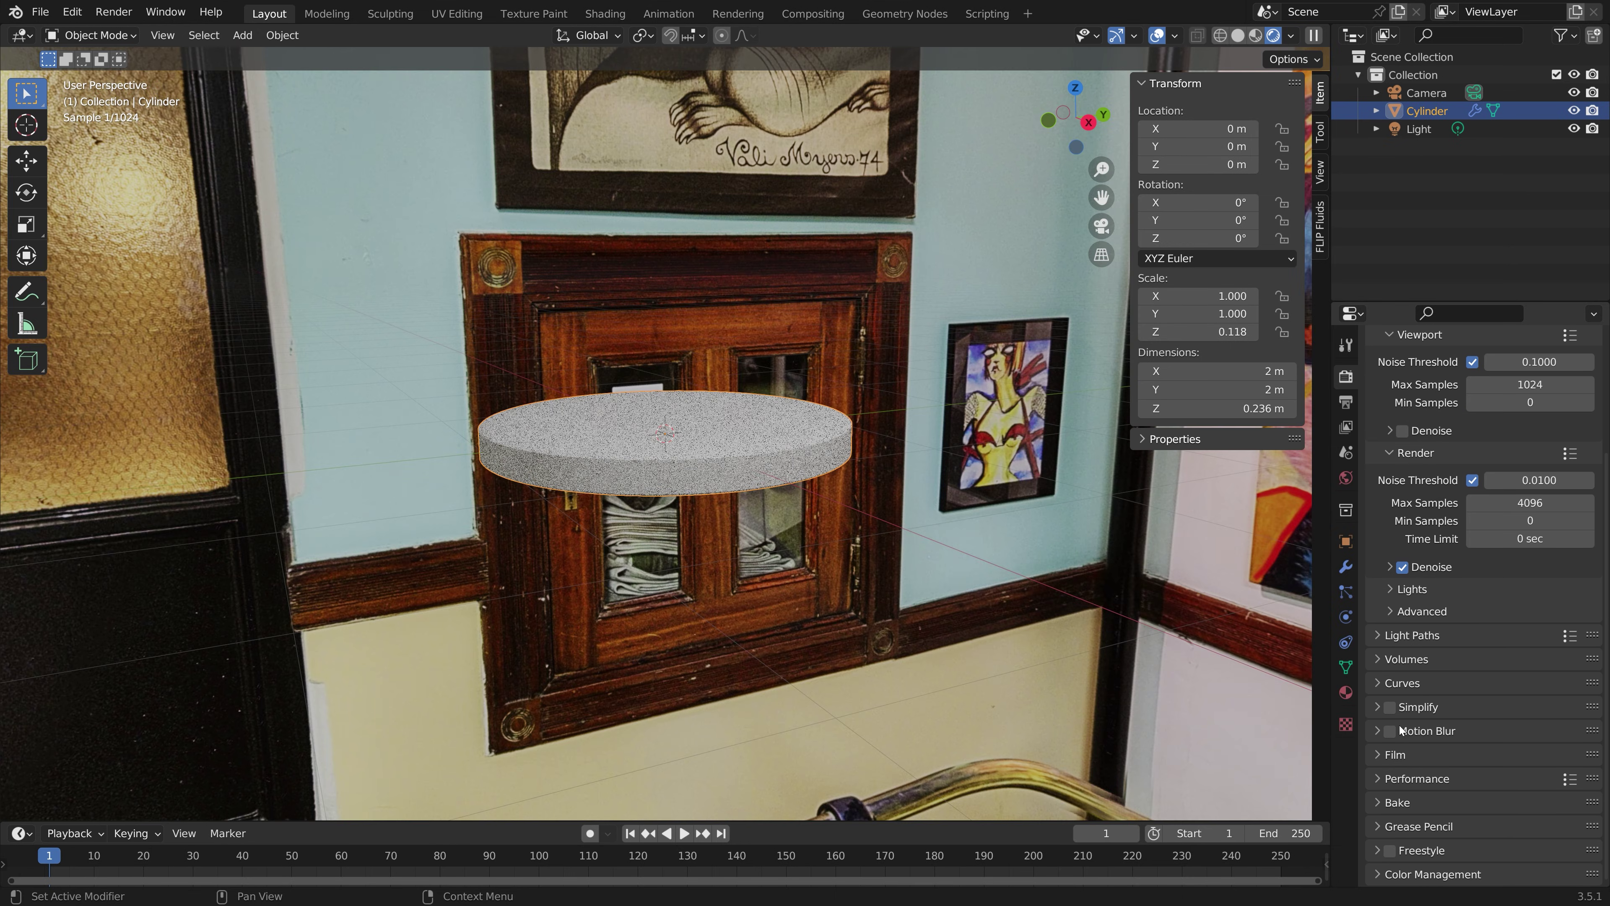
click(1388, 757)
scroll(1388, 779, down, 3)
click(1402, 801)
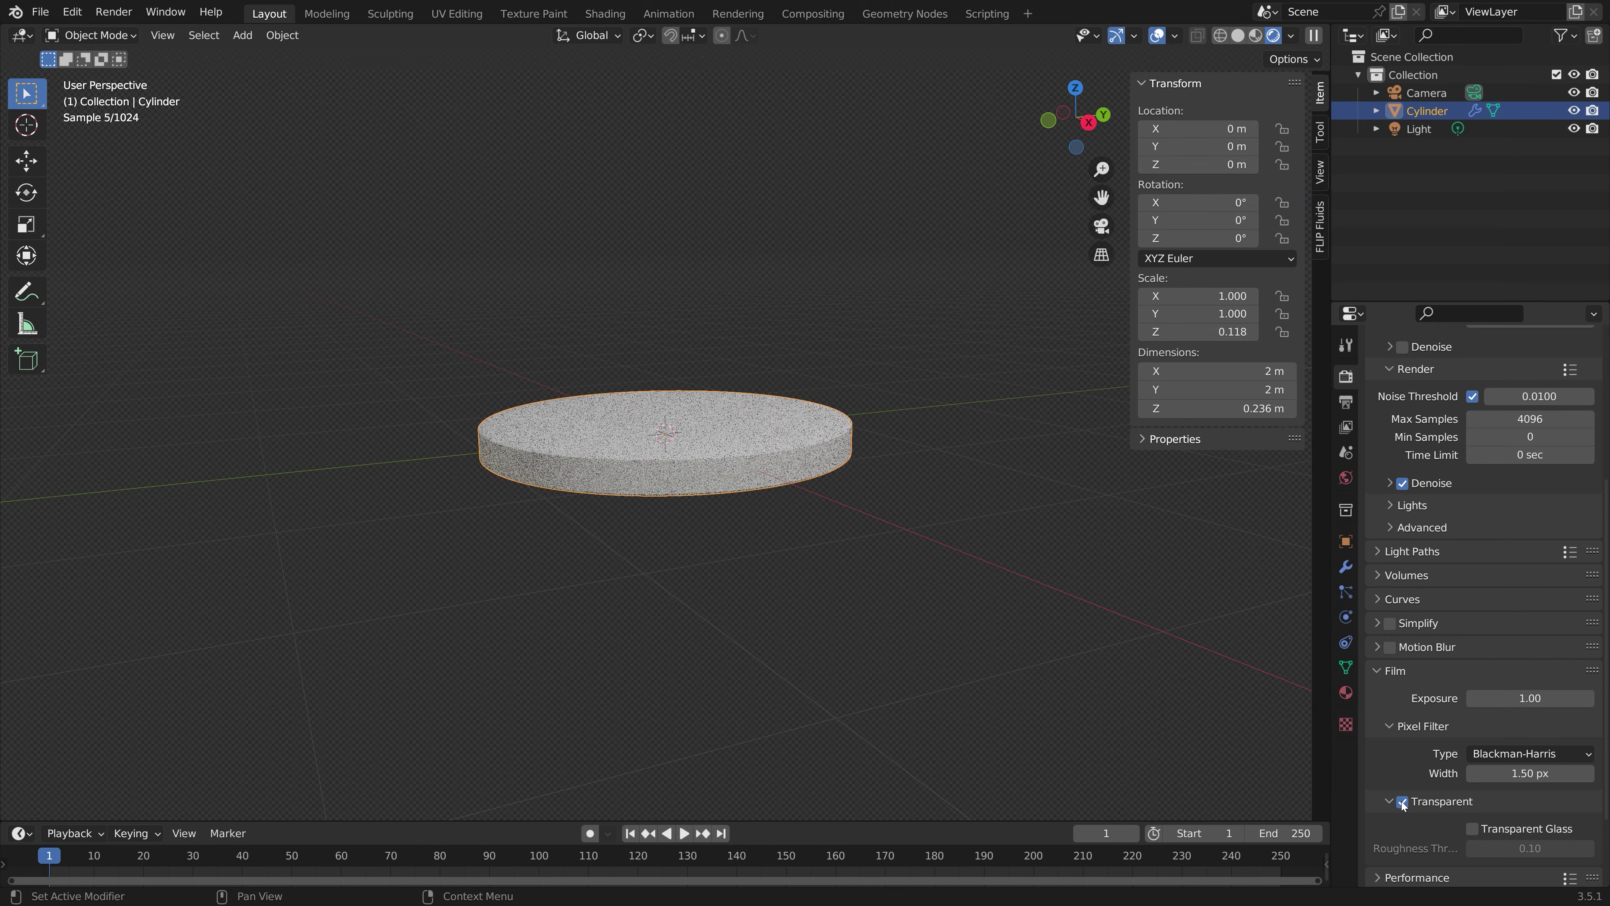
click(1398, 671)
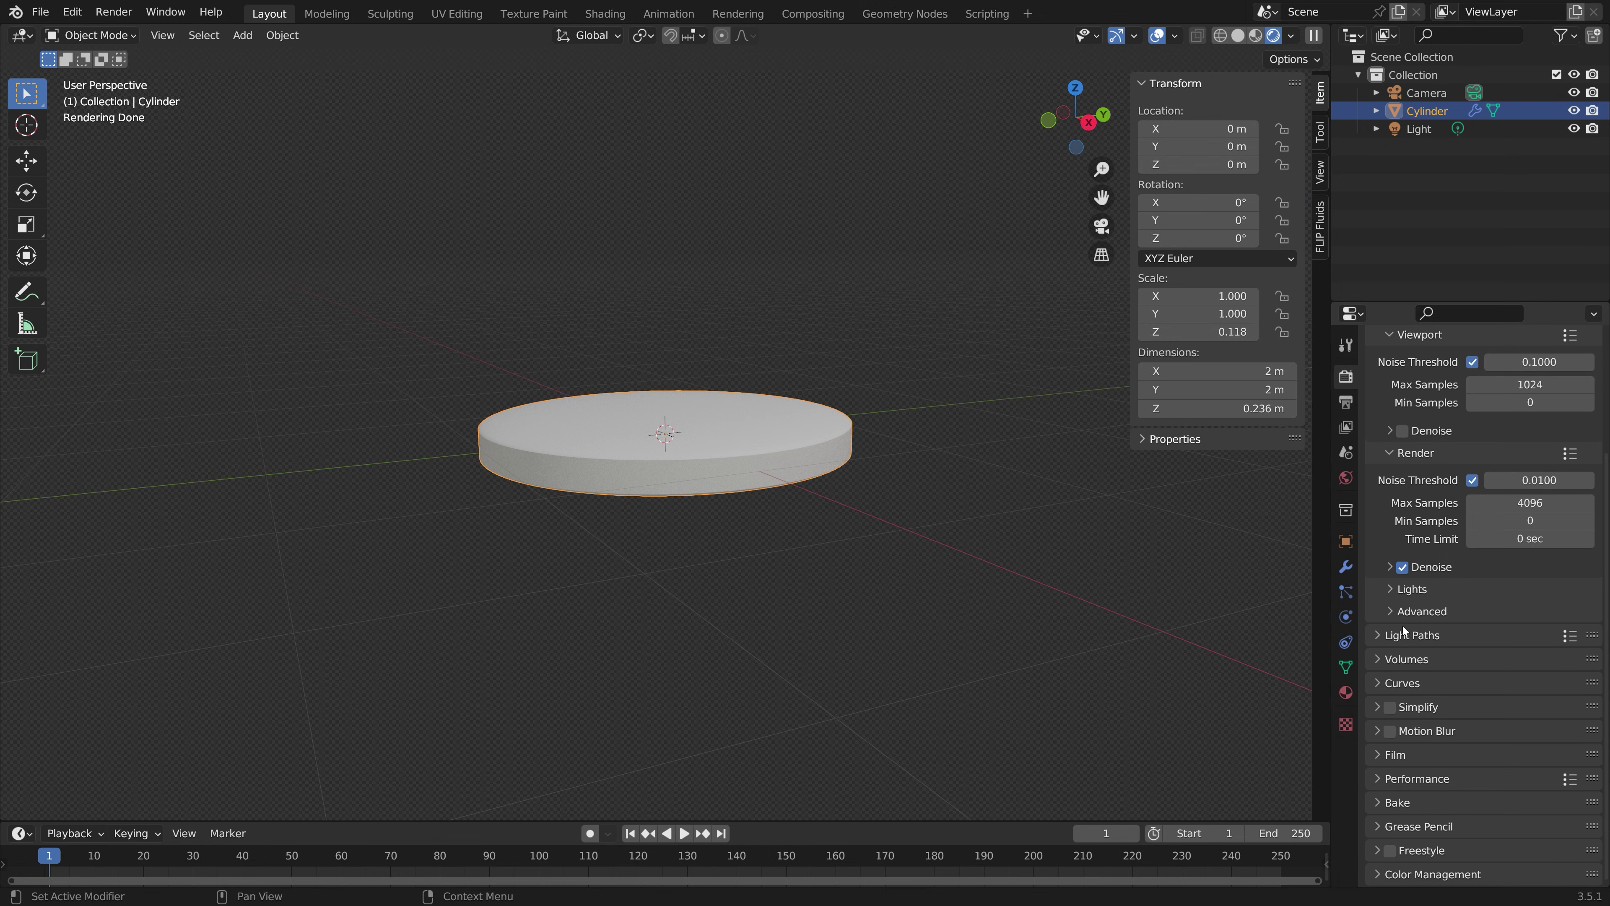
scroll(1385, 530, up, 5)
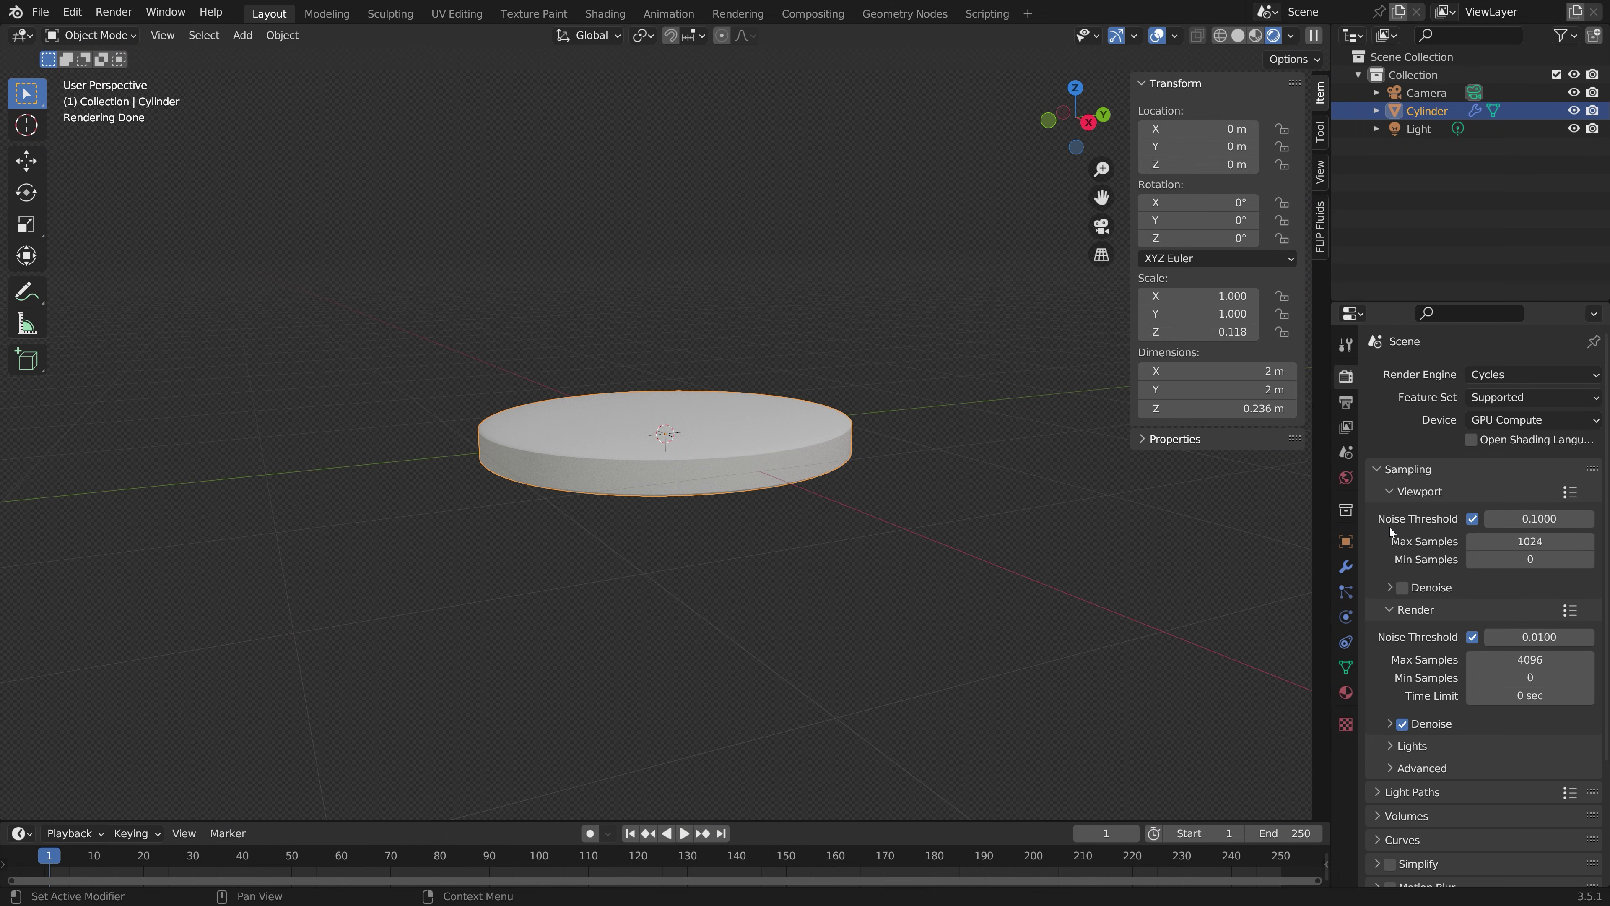
Step: Change the scene light to a Sun with strength 5
click(1423, 129)
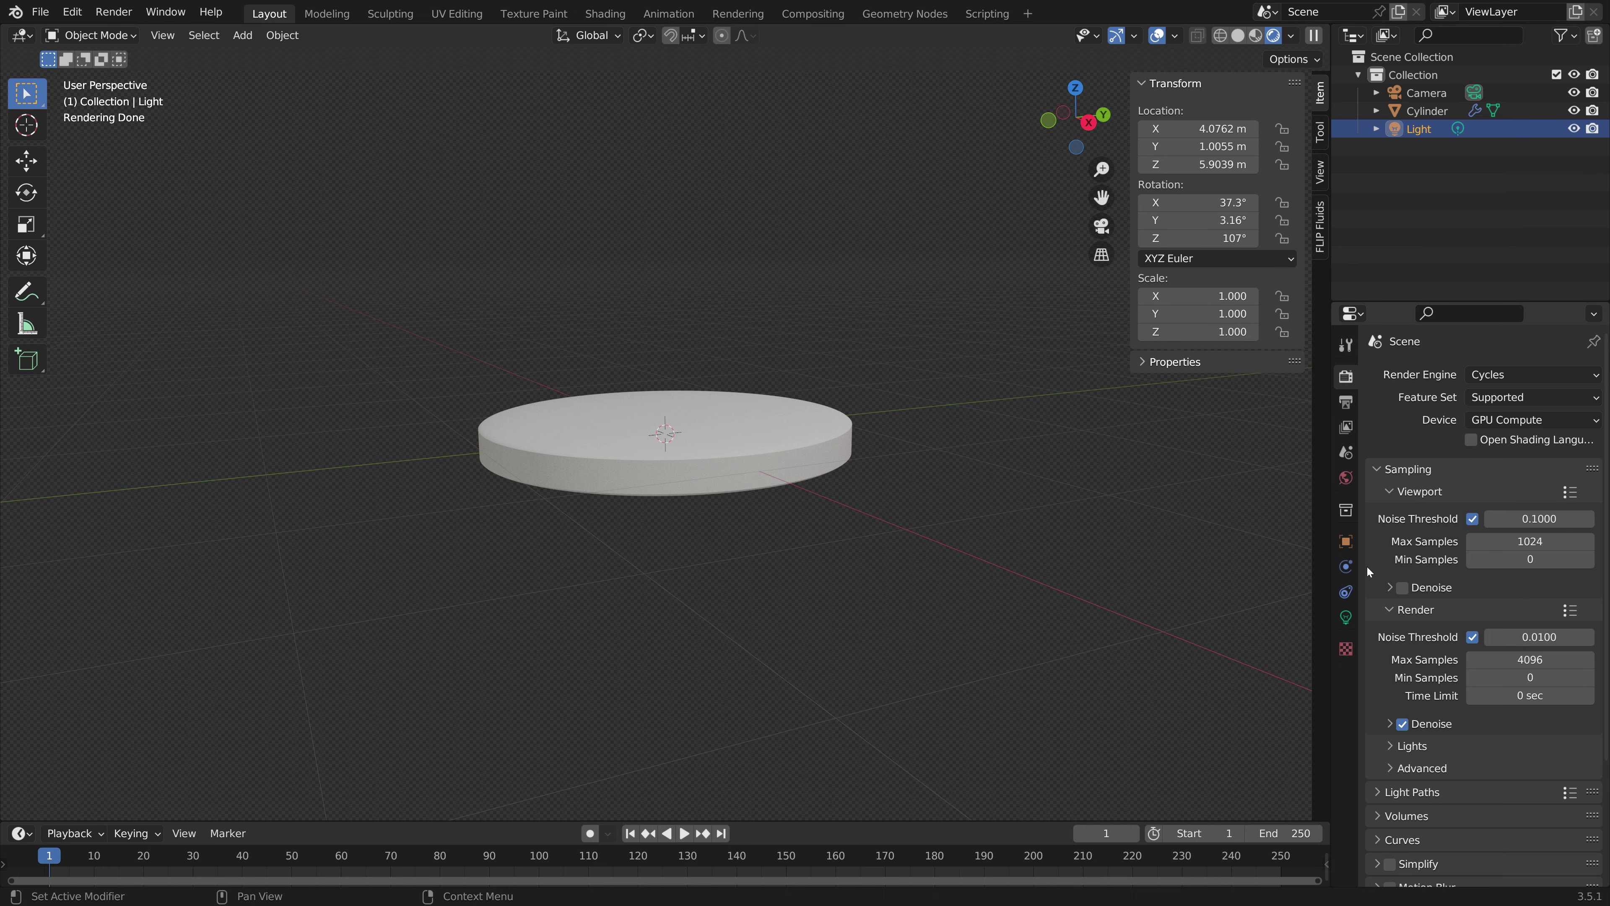
click(1346, 617)
click(1465, 455)
click(1490, 497)
text(5)
key(Return)
Step: Reselect the cylinder and split the viewport into two areas
middle_drag(1017, 384, 1006, 494)
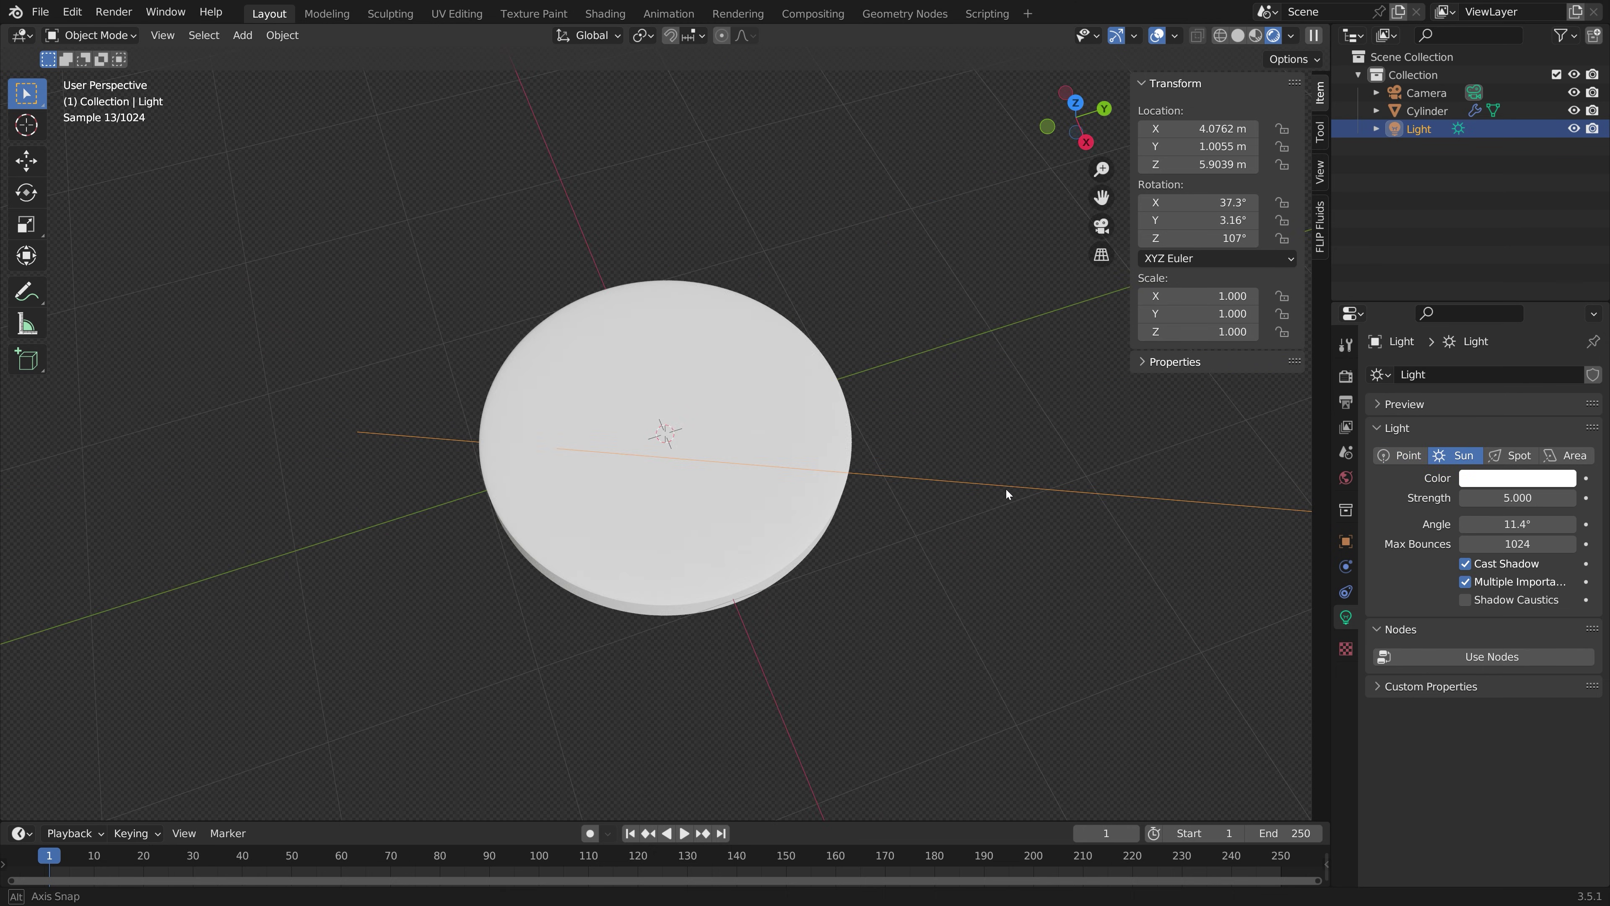
click(845, 384)
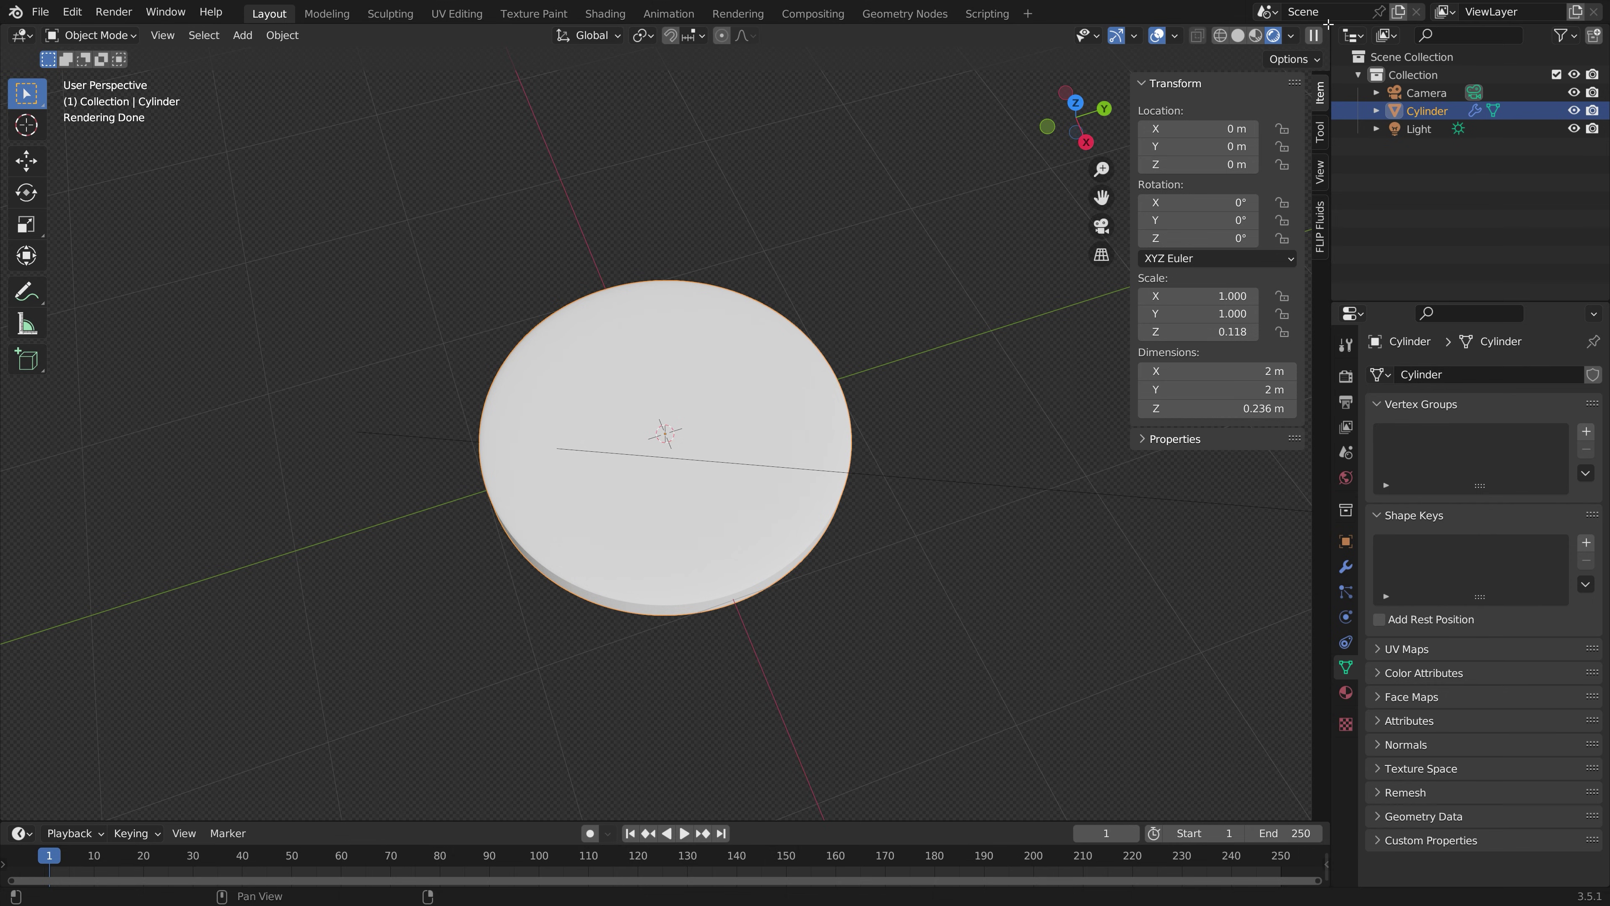
drag(1328, 24, 337, 91)
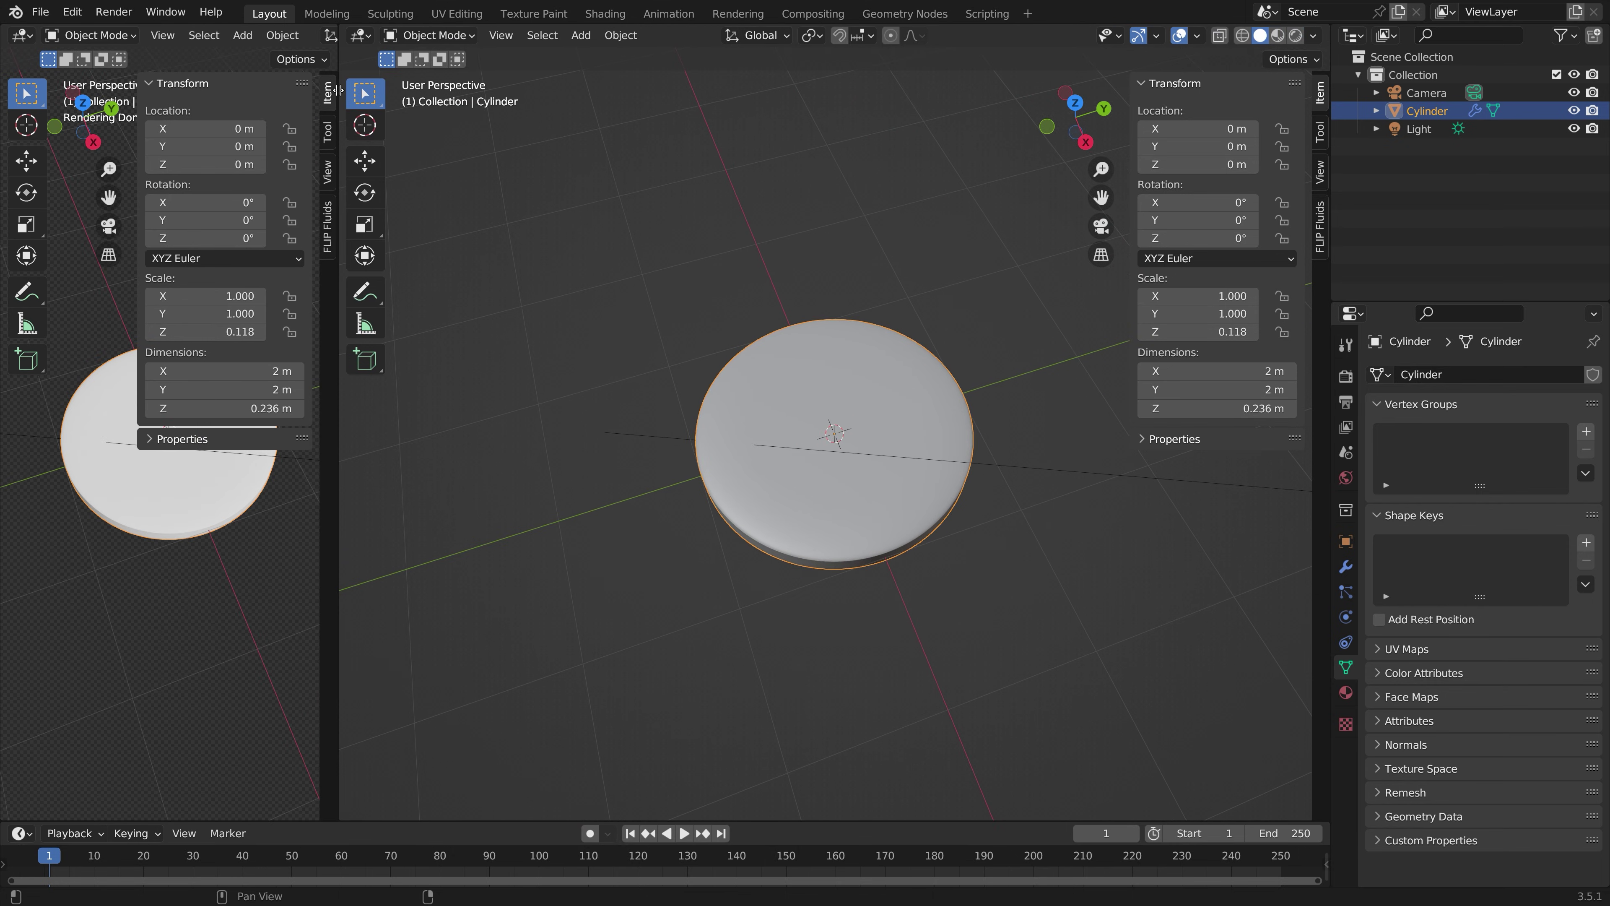
Step: Turn the right-hand area into a Shader Editor and create a new material for the cylinder
key(n)
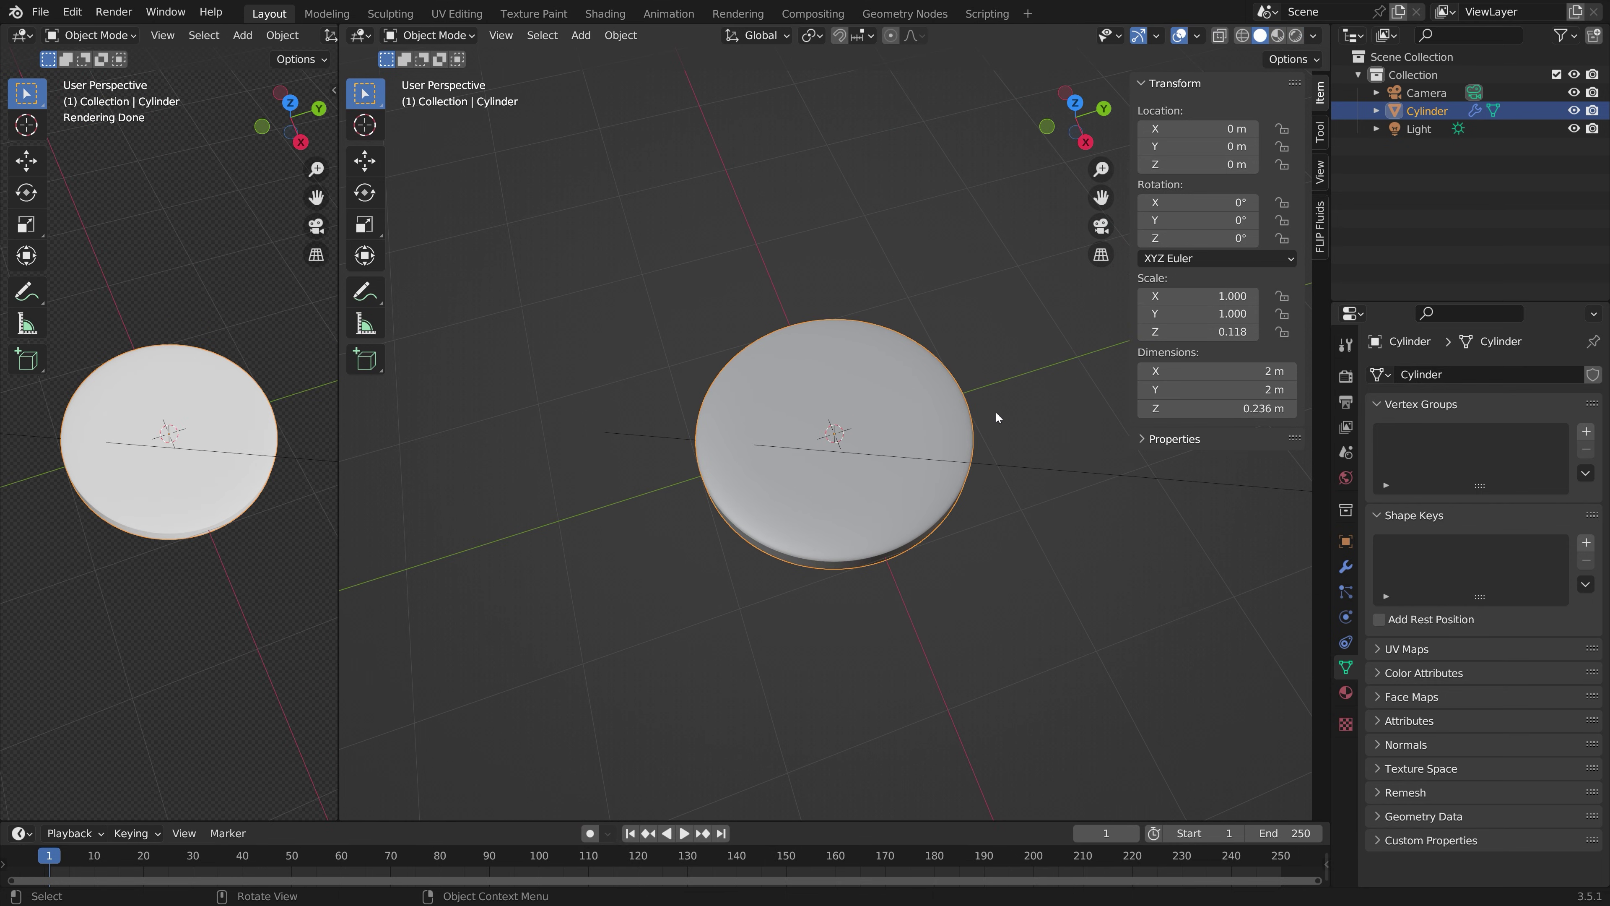
click(370, 33)
click(444, 204)
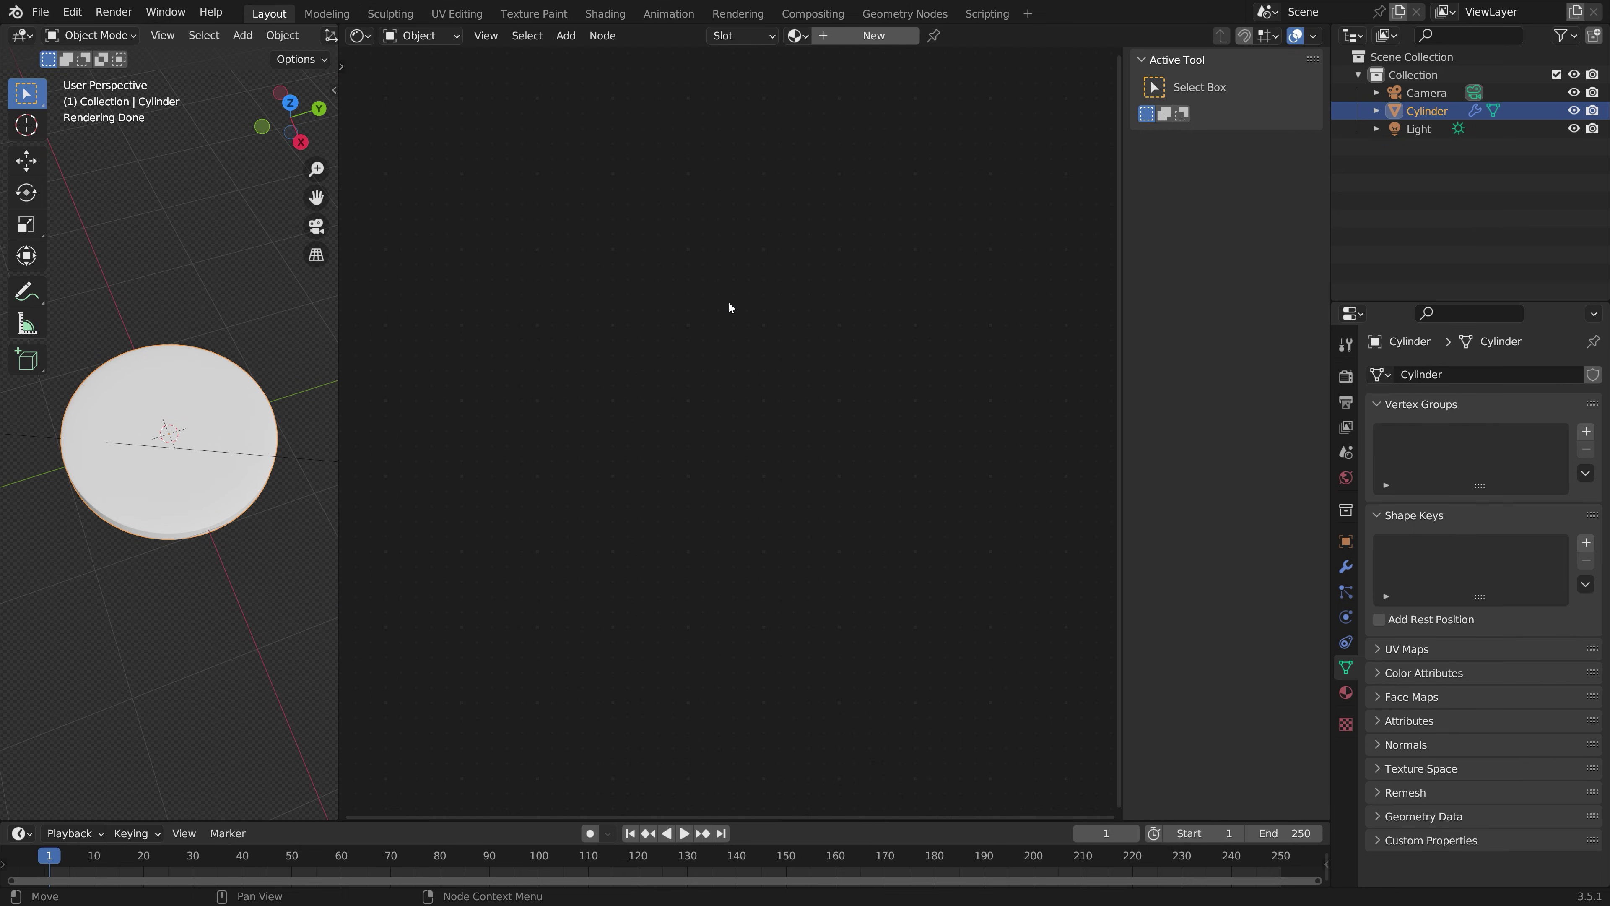
click(874, 36)
key(n)
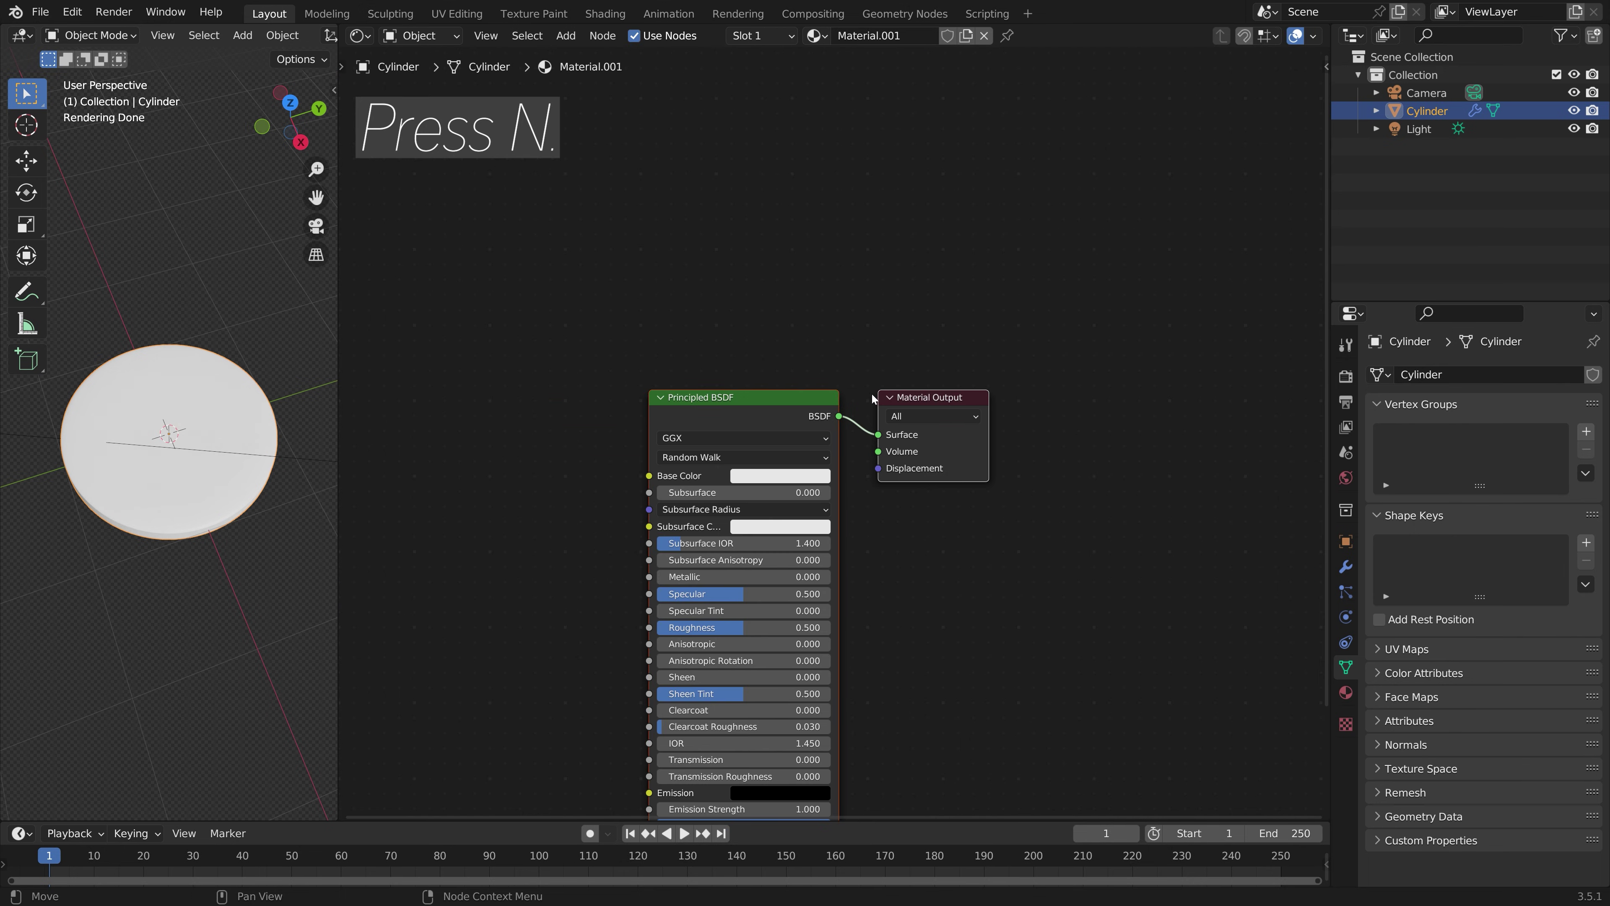
middle_drag(863, 488, 1107, 328)
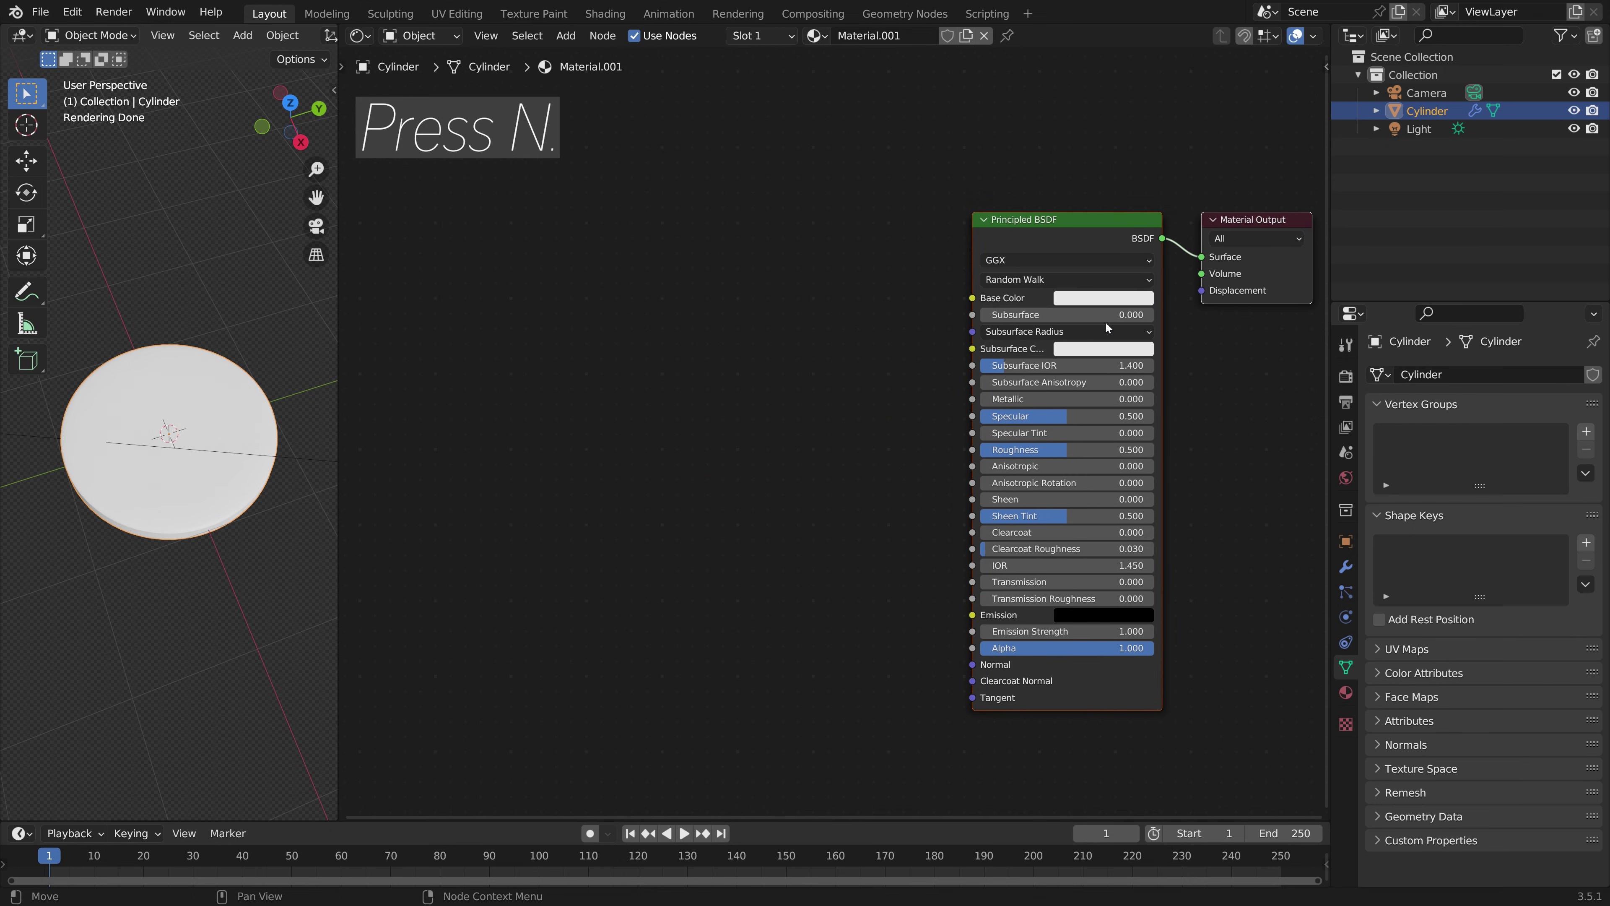
Step: Add a Radial Gradient Texture node and connect its Color to Base Color
key(shift+a)
click(786, 345)
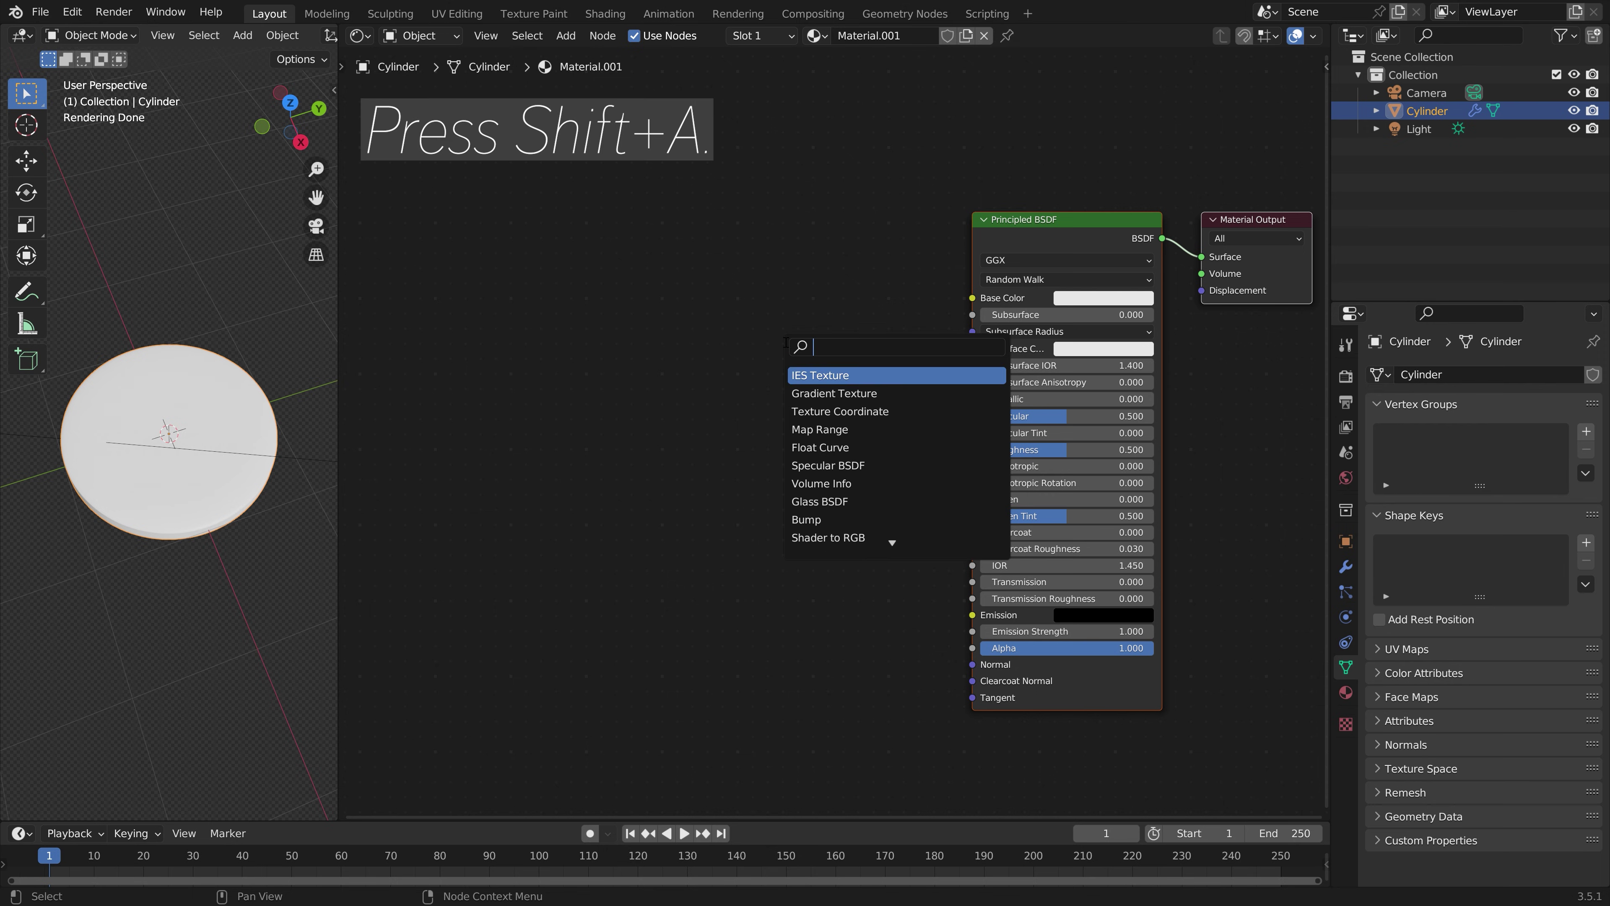
text(gra)
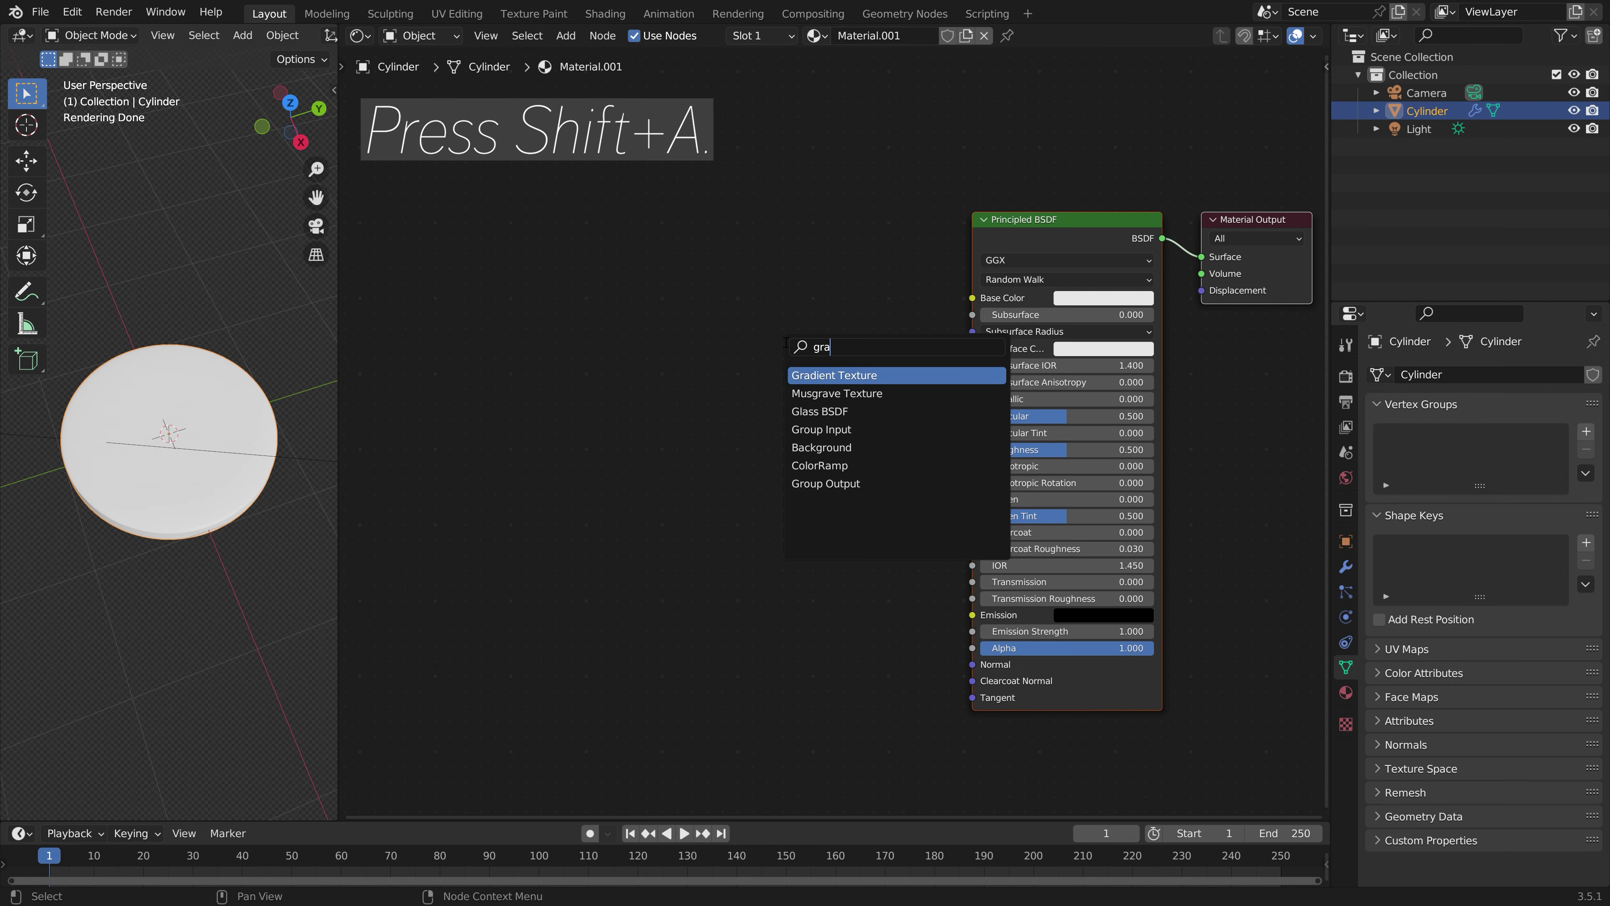
key(Return)
click(815, 412)
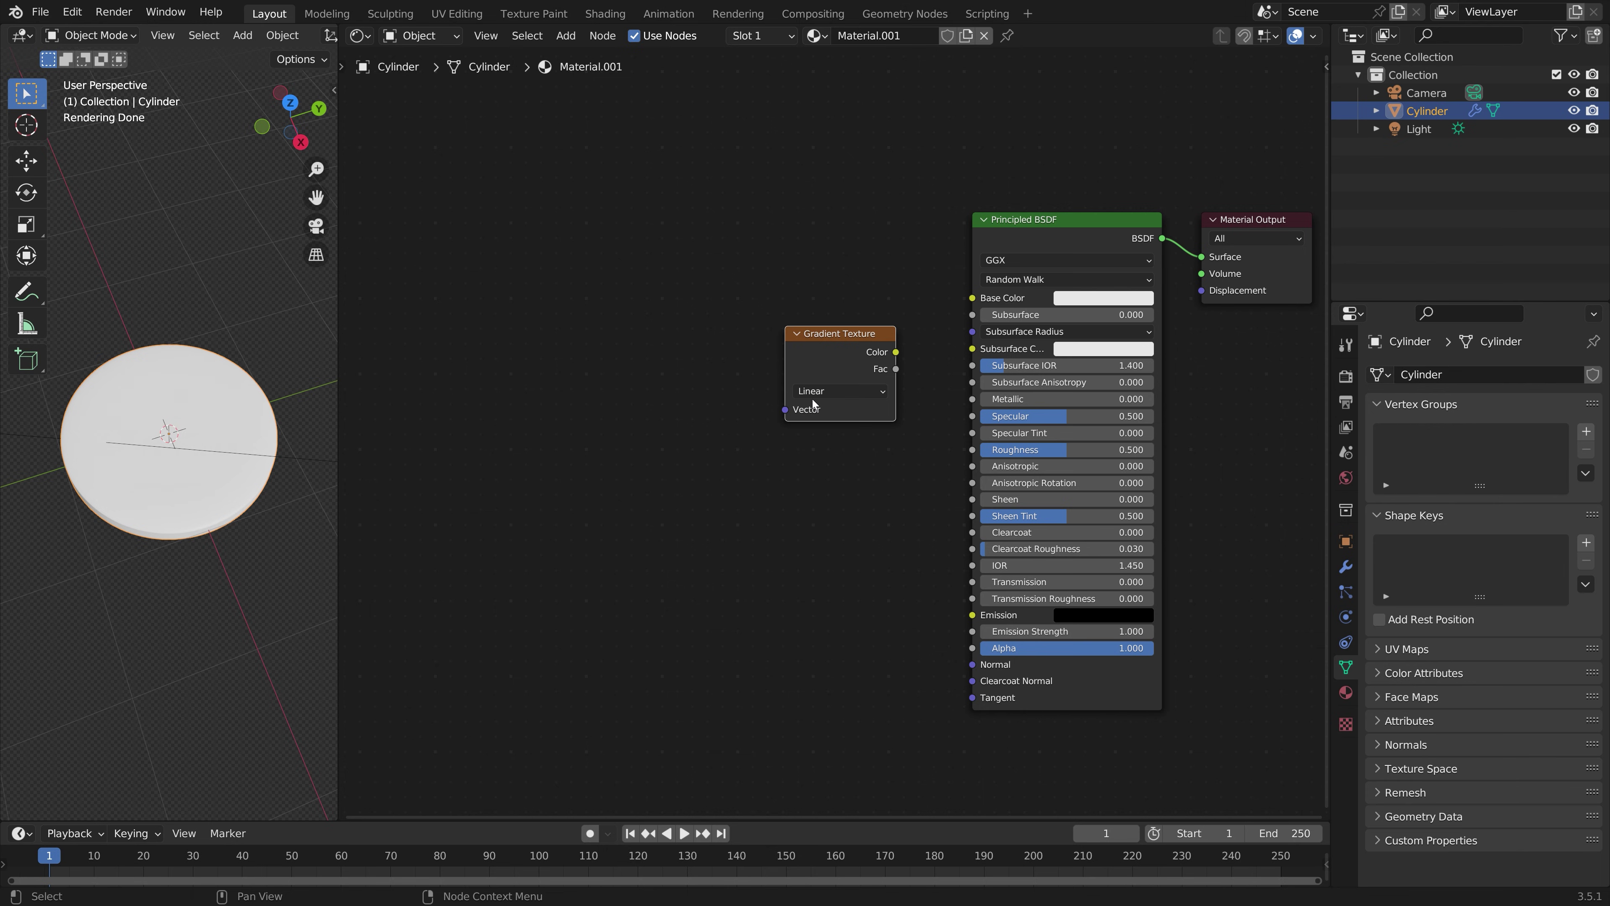
click(814, 404)
click(830, 510)
drag(897, 353, 972, 297)
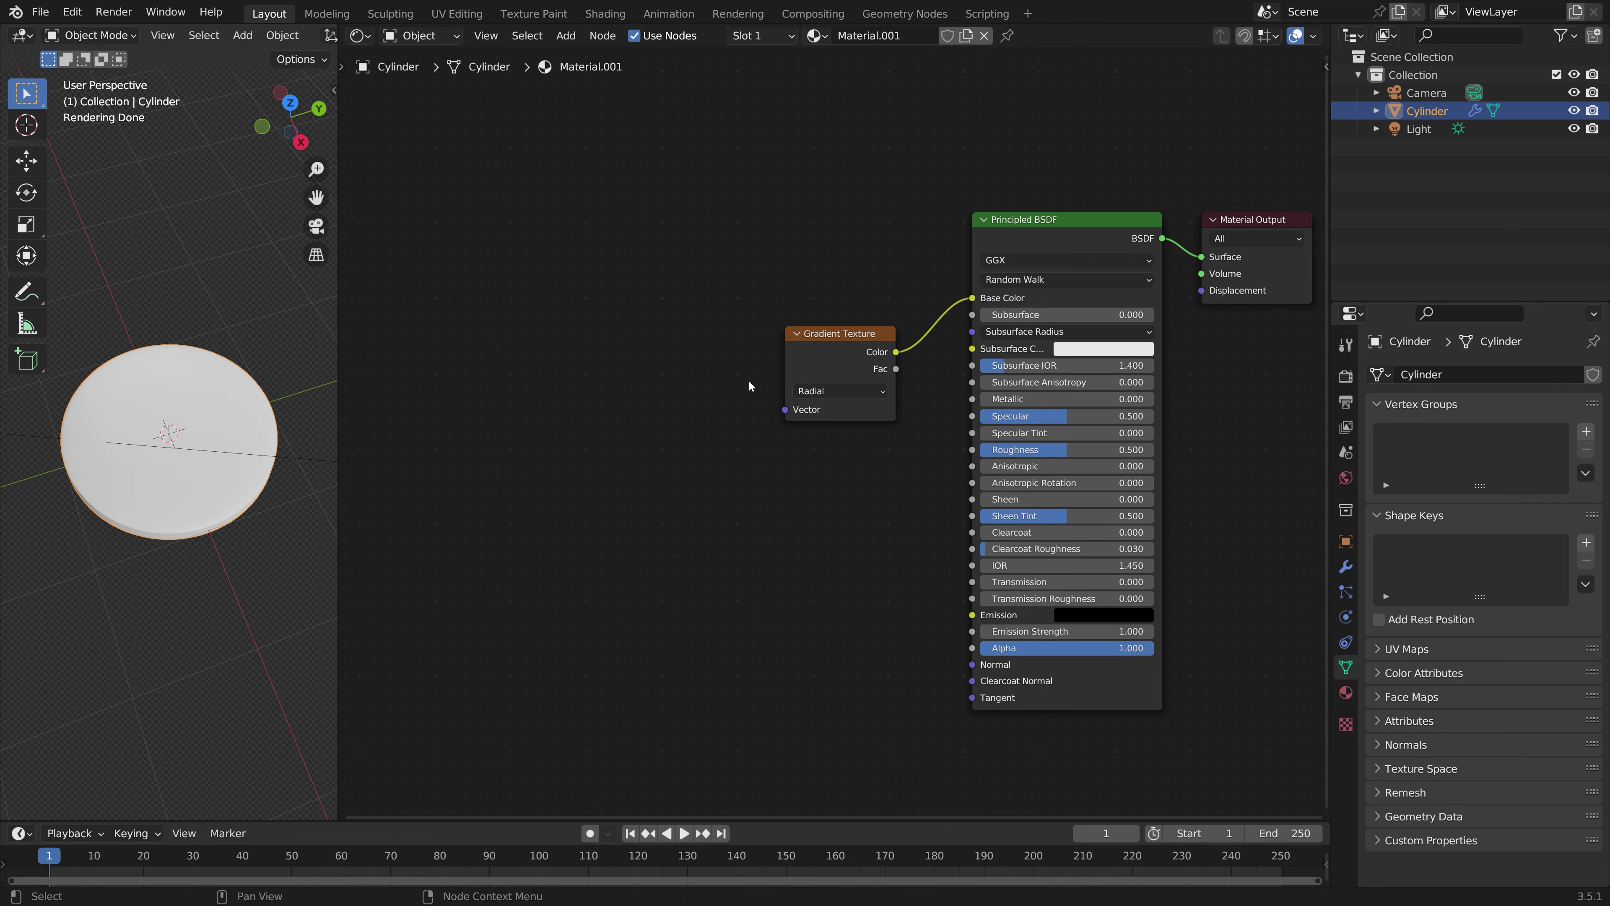
drag(804, 350, 676, 319)
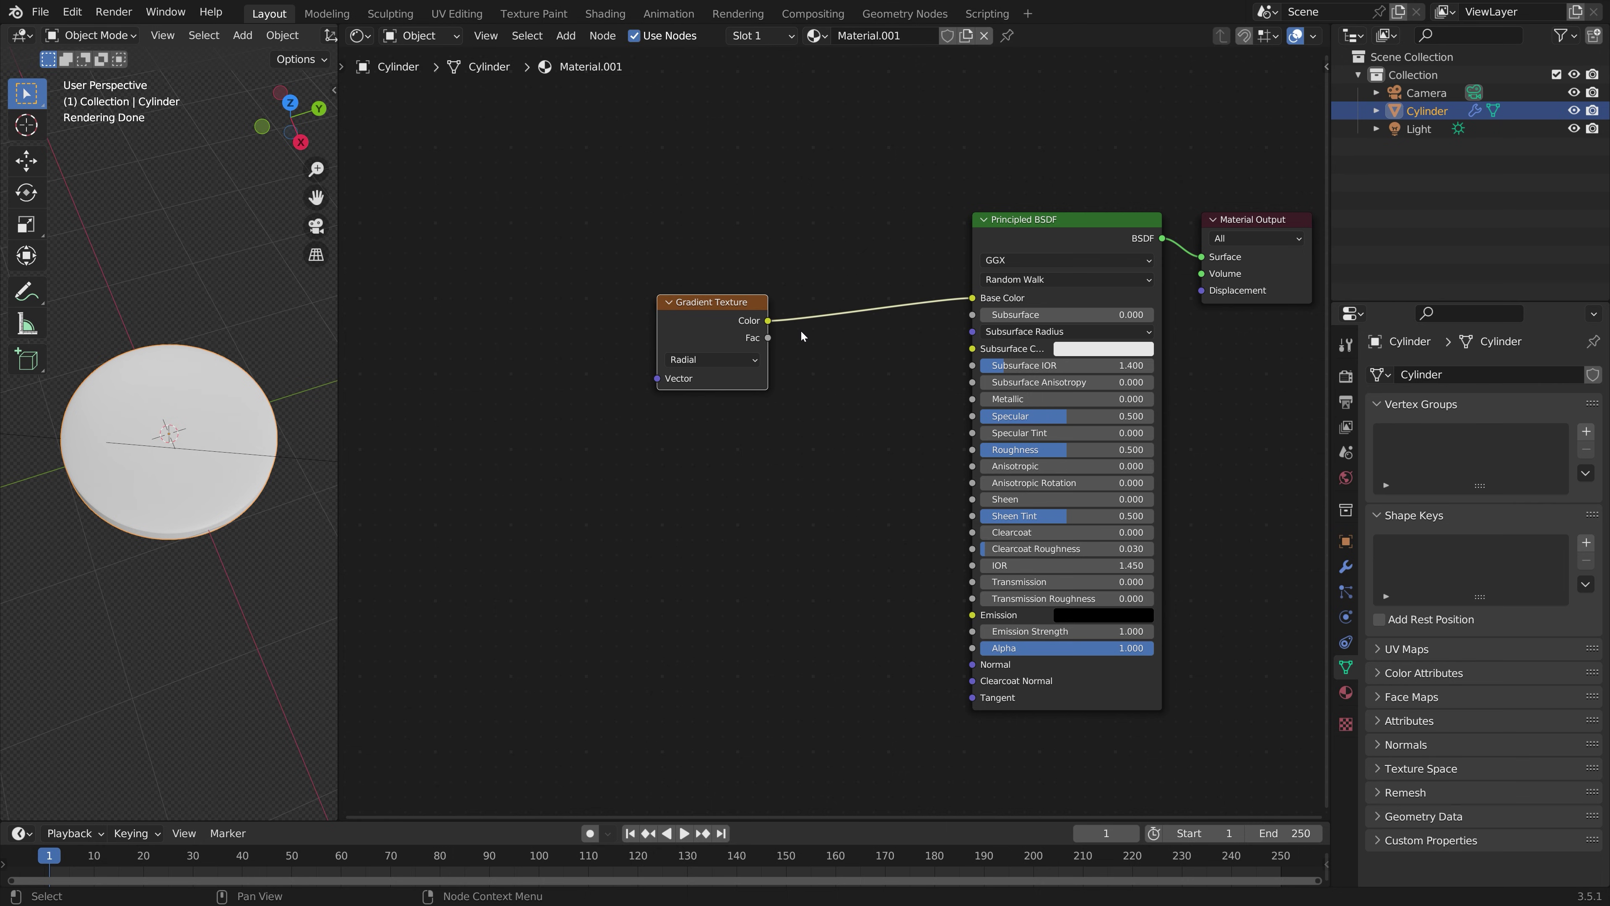
Step: Insert a ColorRamp into the gradient link and move its black stop to 0.588
key(shift+a)
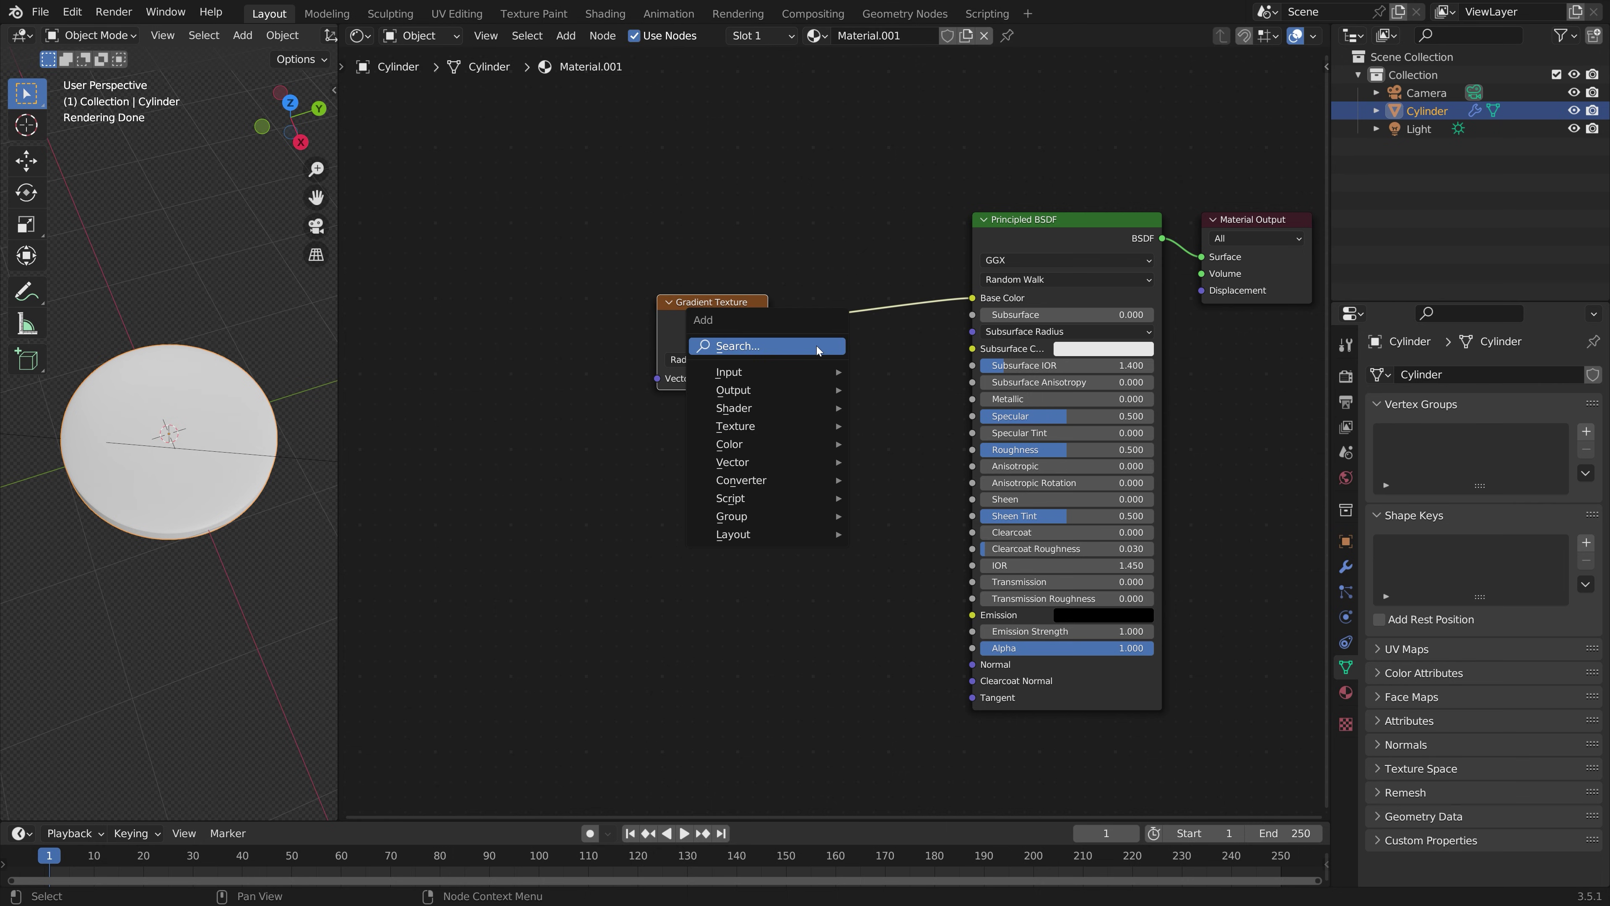
click(816, 345)
text(color)
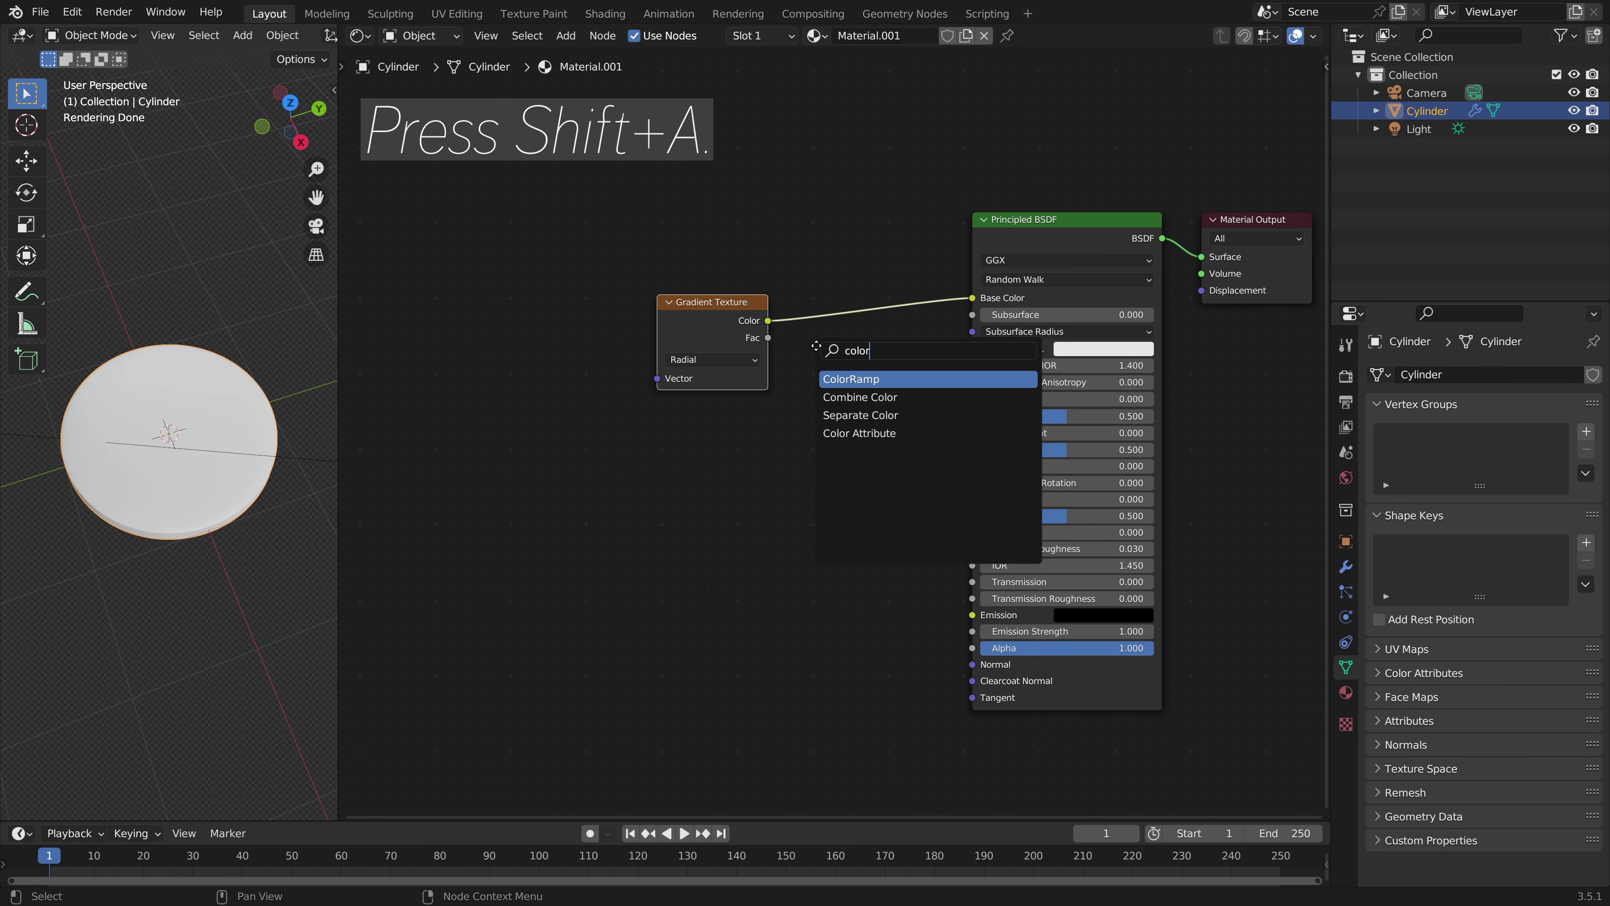
key(Return)
click(984, 407)
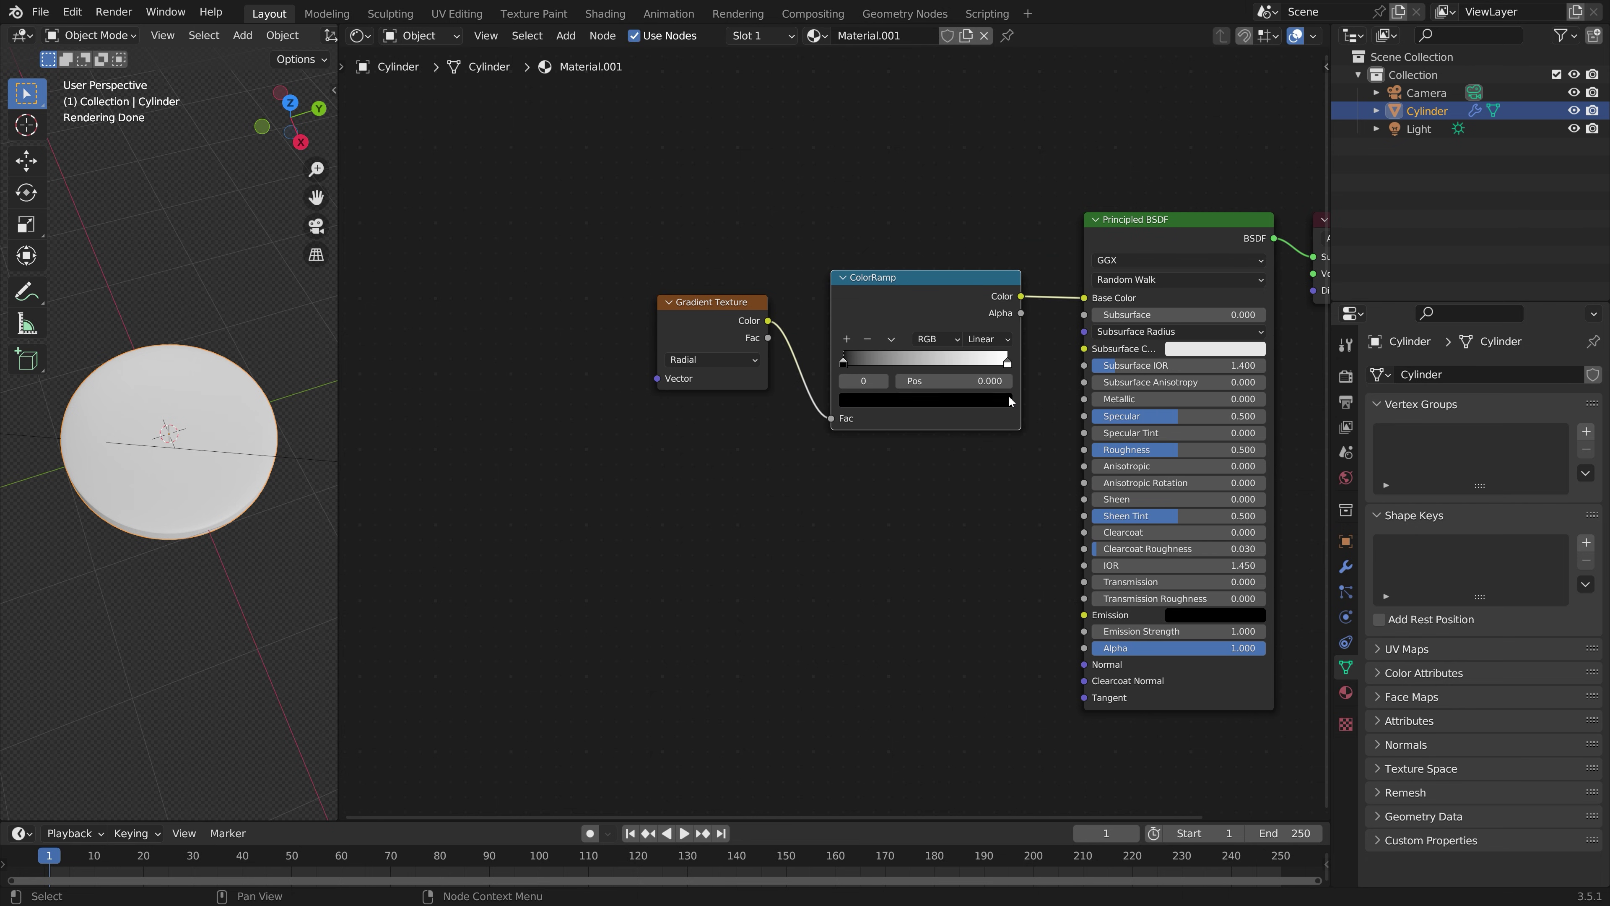
drag(847, 367, 949, 371)
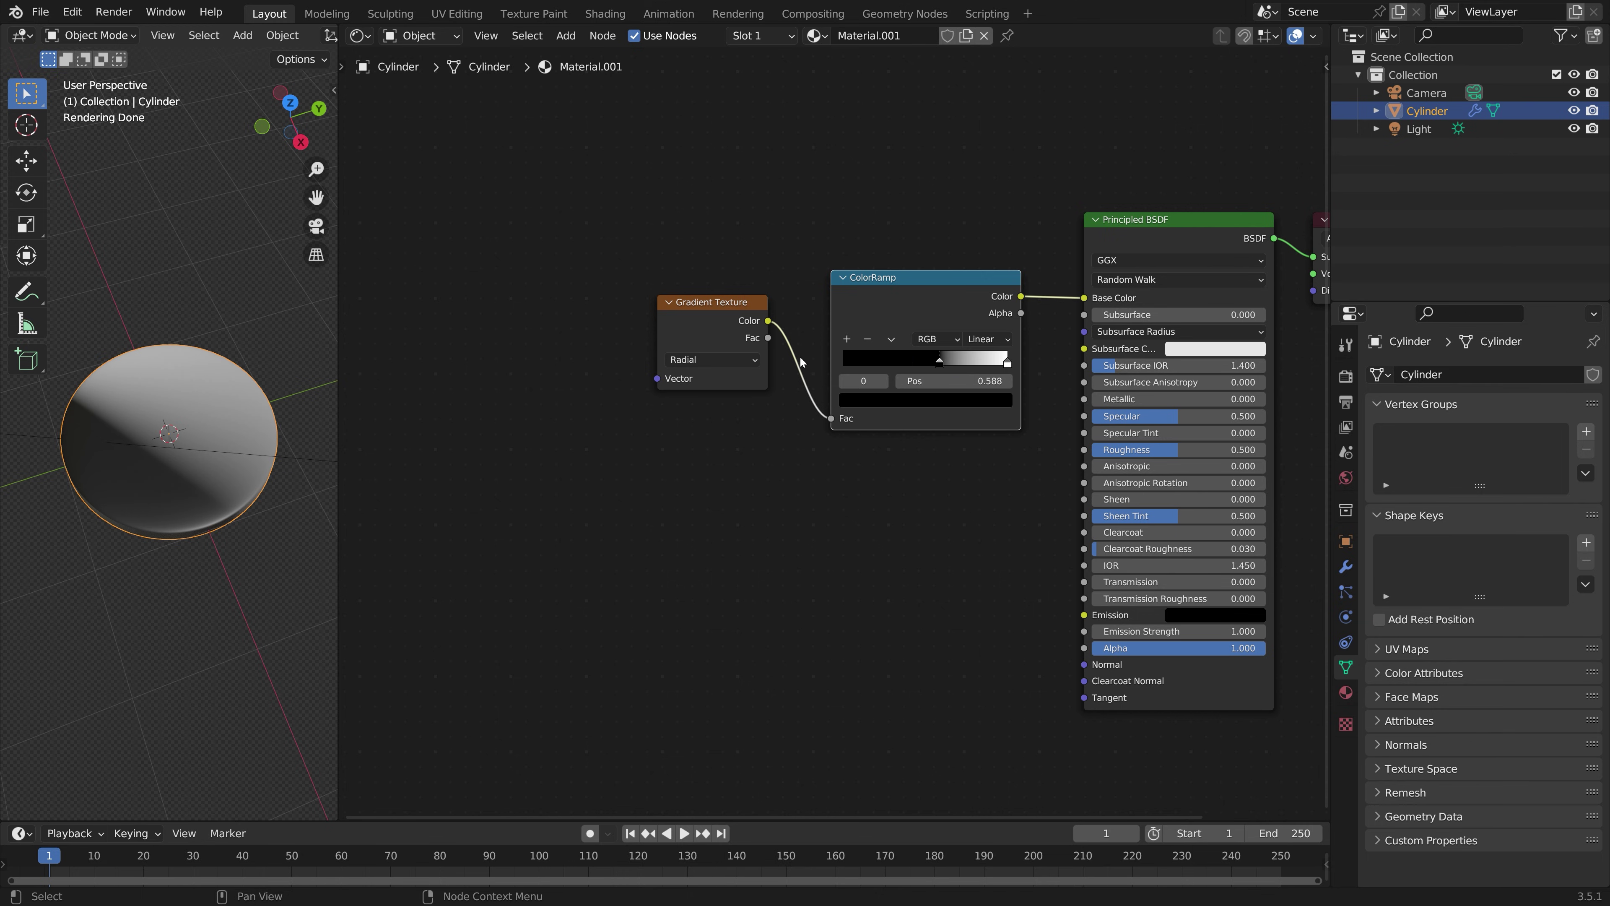
Step: Add a Mapping node and connect its Vector output to the Gradient Texture's Vector input
key(shift+a)
text(mapping)
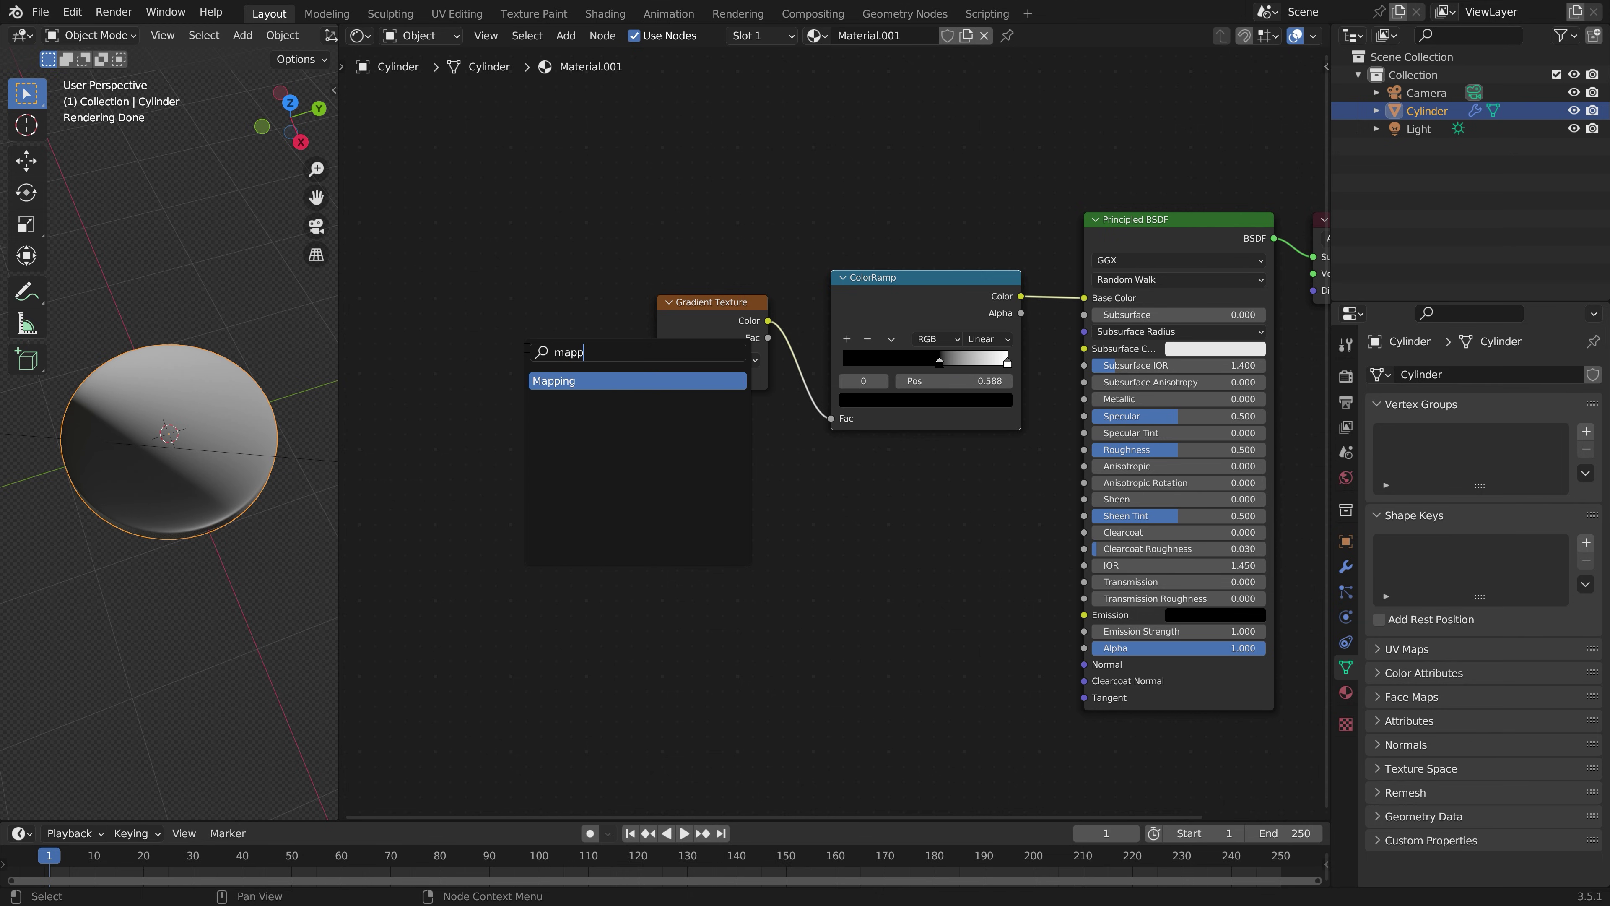
key(Return)
click(508, 332)
drag(619, 342, 657, 378)
Step: Add a Texture Coordinate node to the left of the Mapping node
key(shift+a)
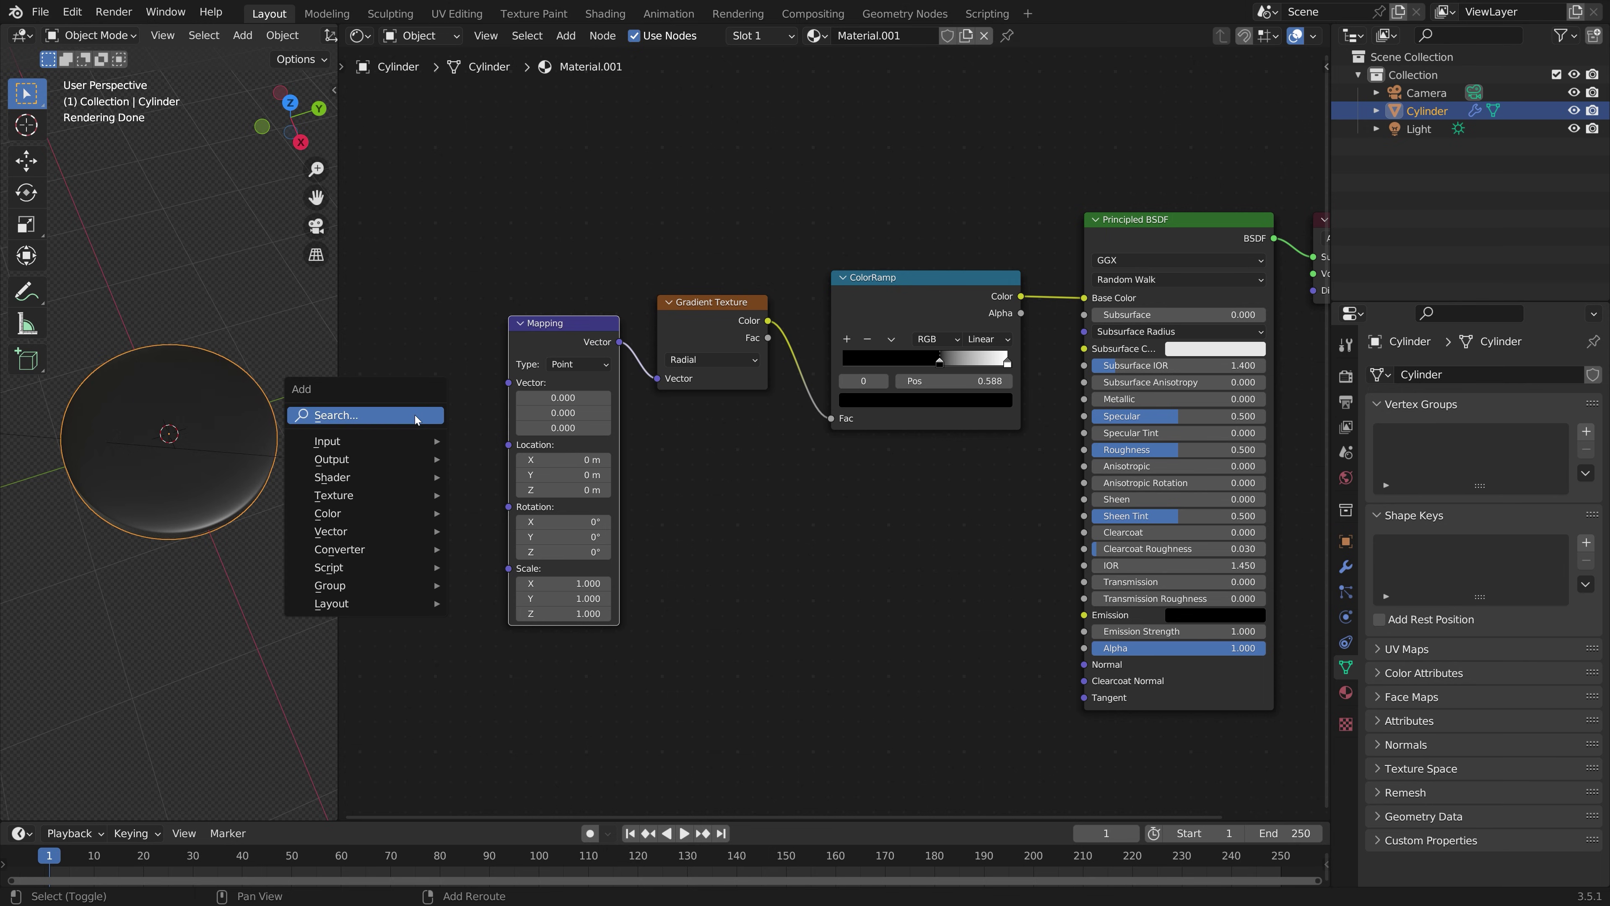
text(texture)
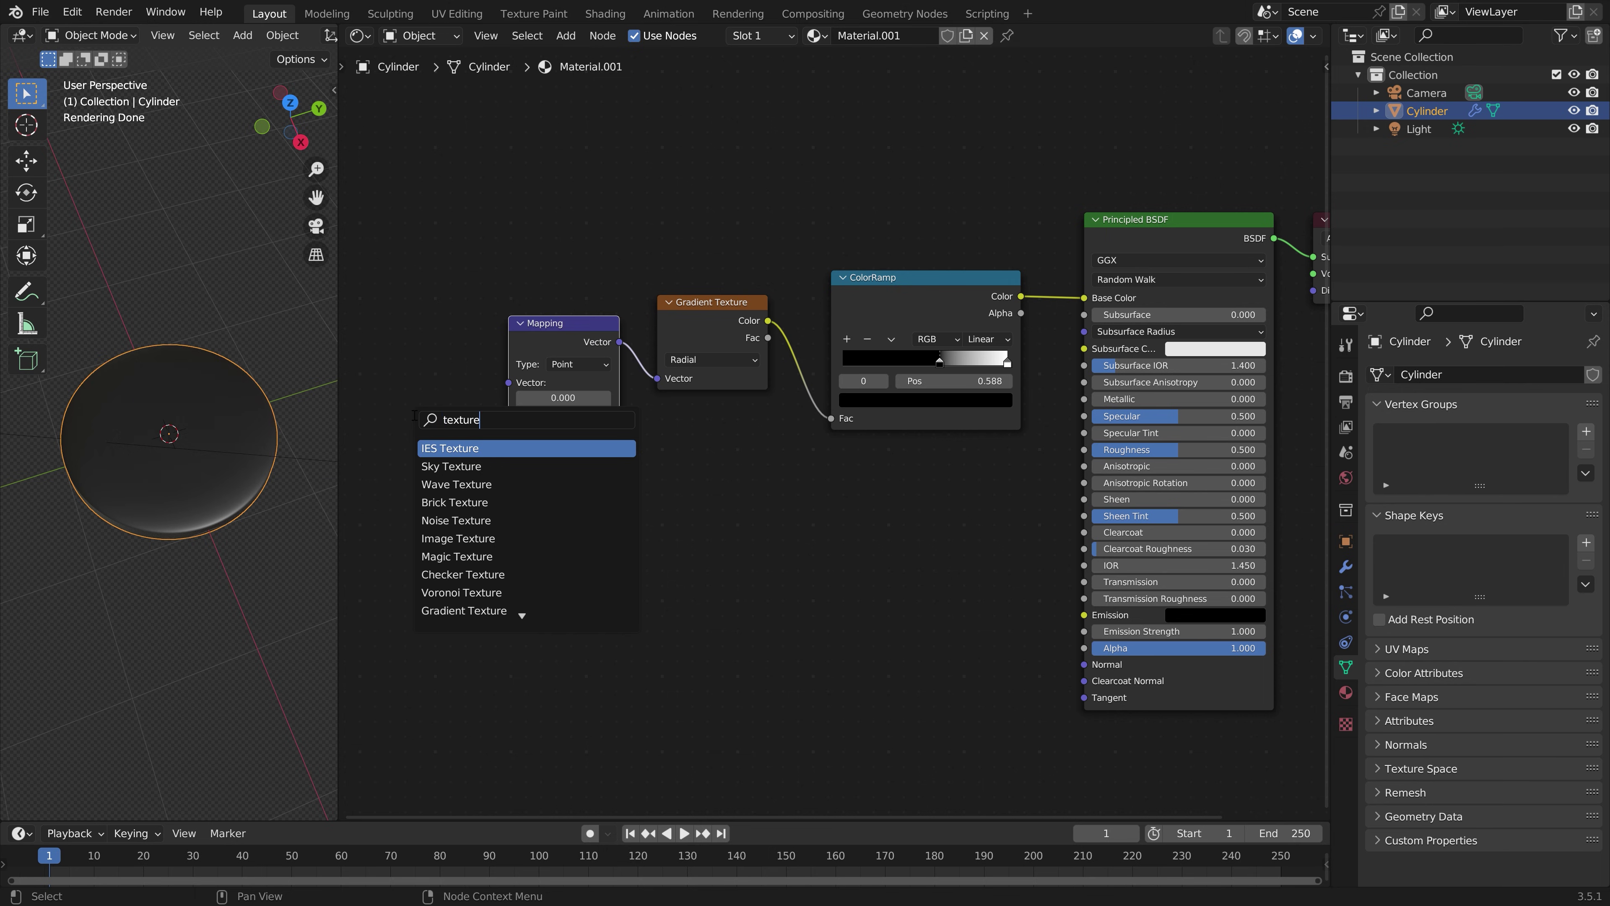
text( coord)
key(Return)
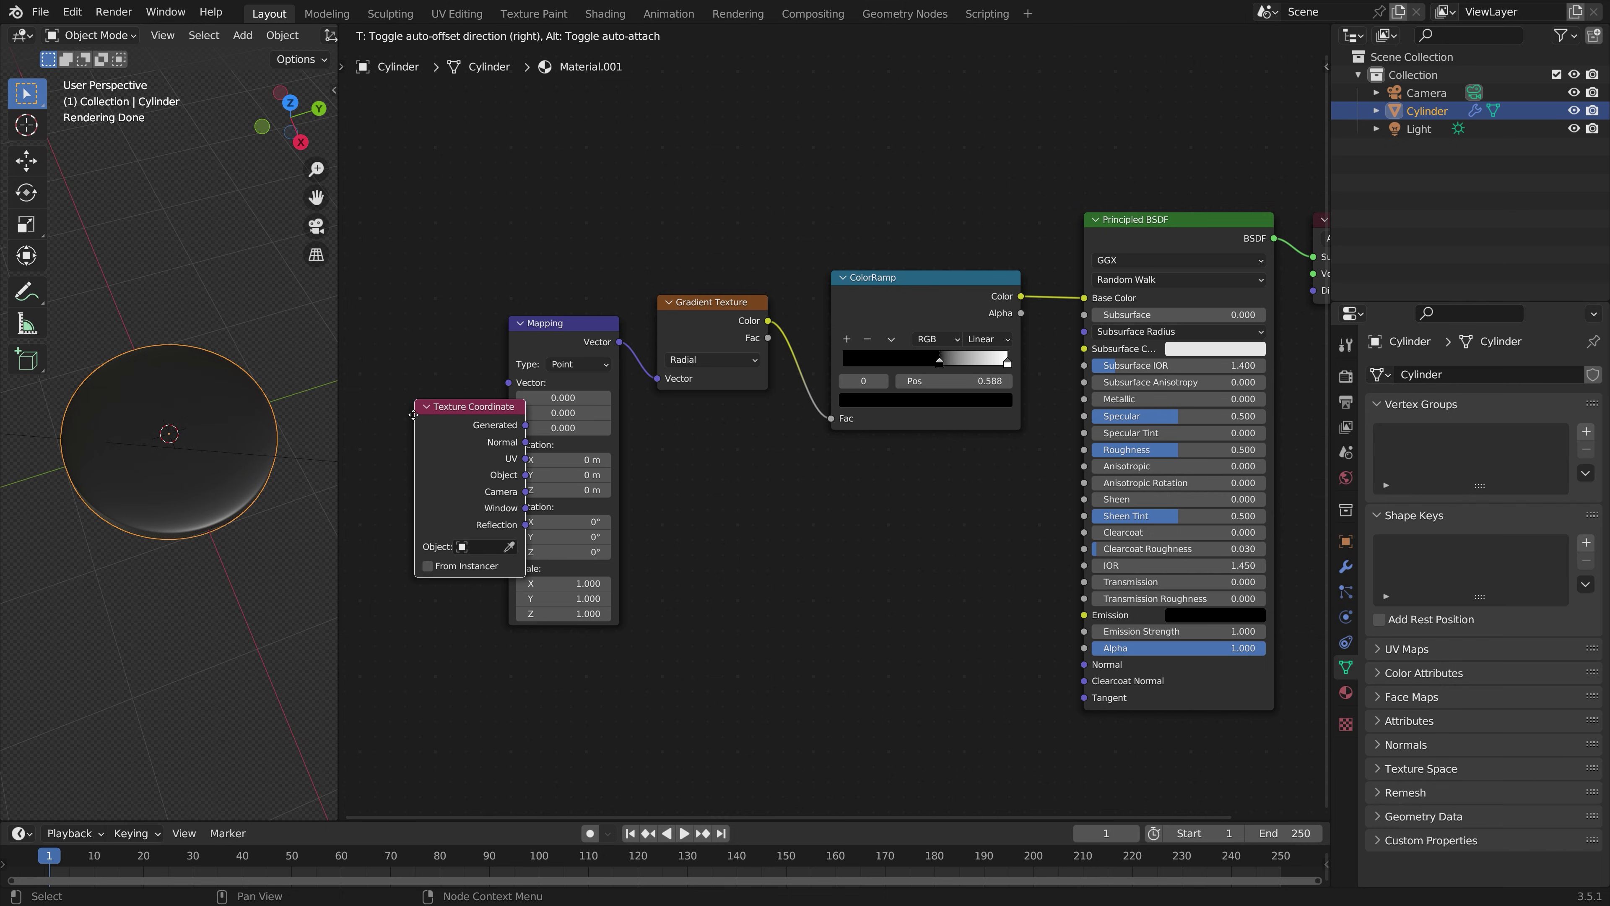
click(359, 344)
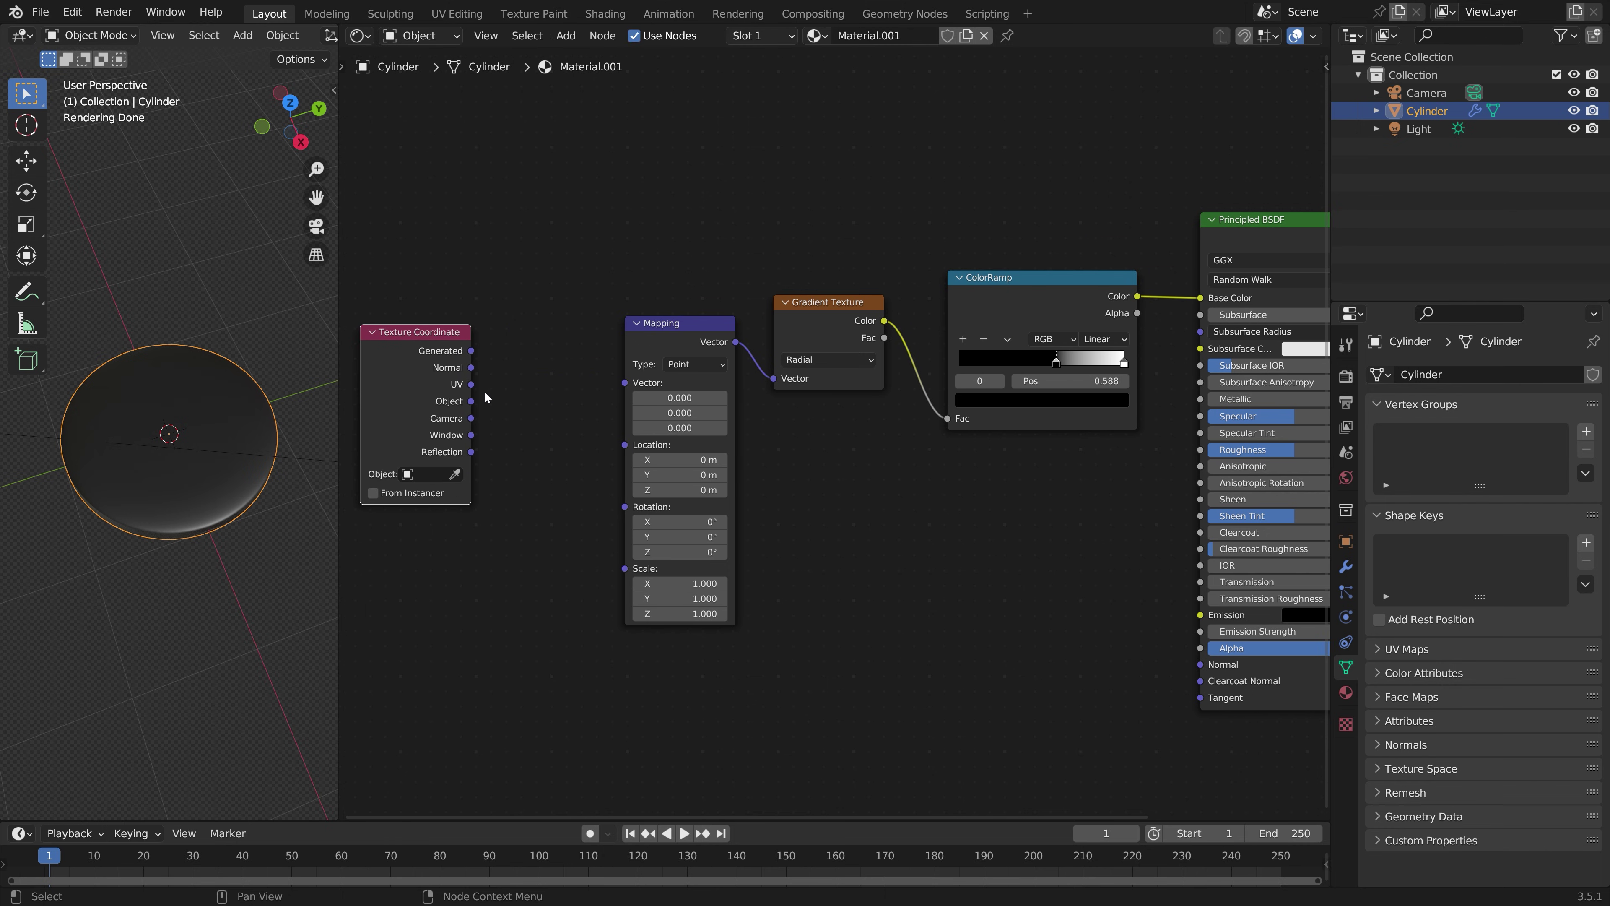
Step: Link Object coordinates to Mapping Vector and set the ColorRamp to Constant, sliding the white stop left
drag(471, 401, 632, 388)
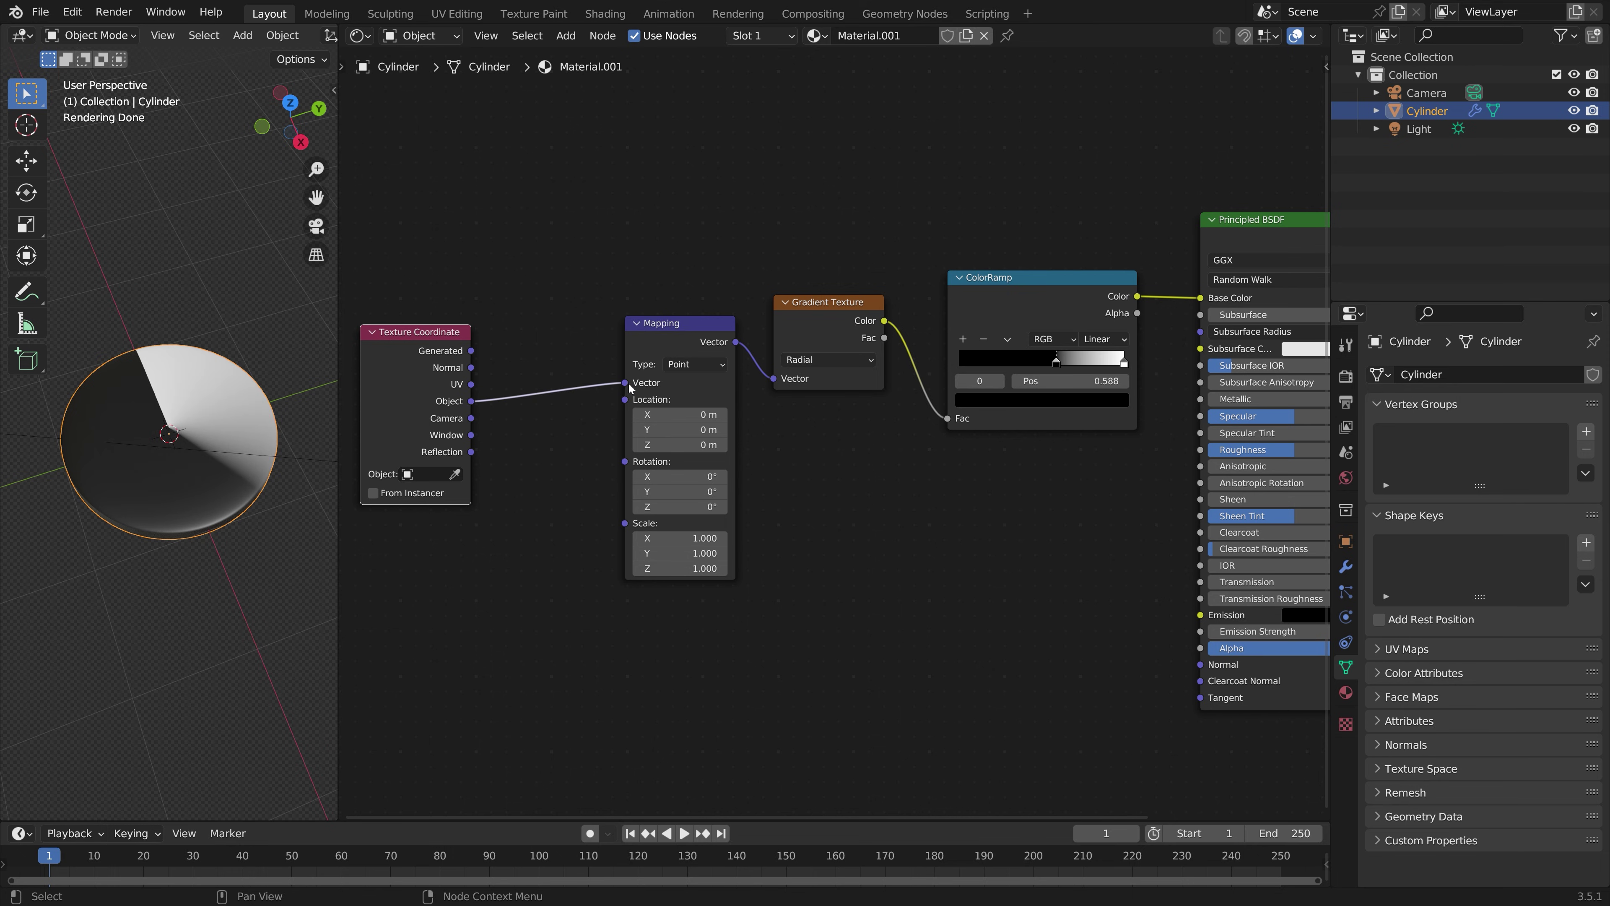
click(1097, 341)
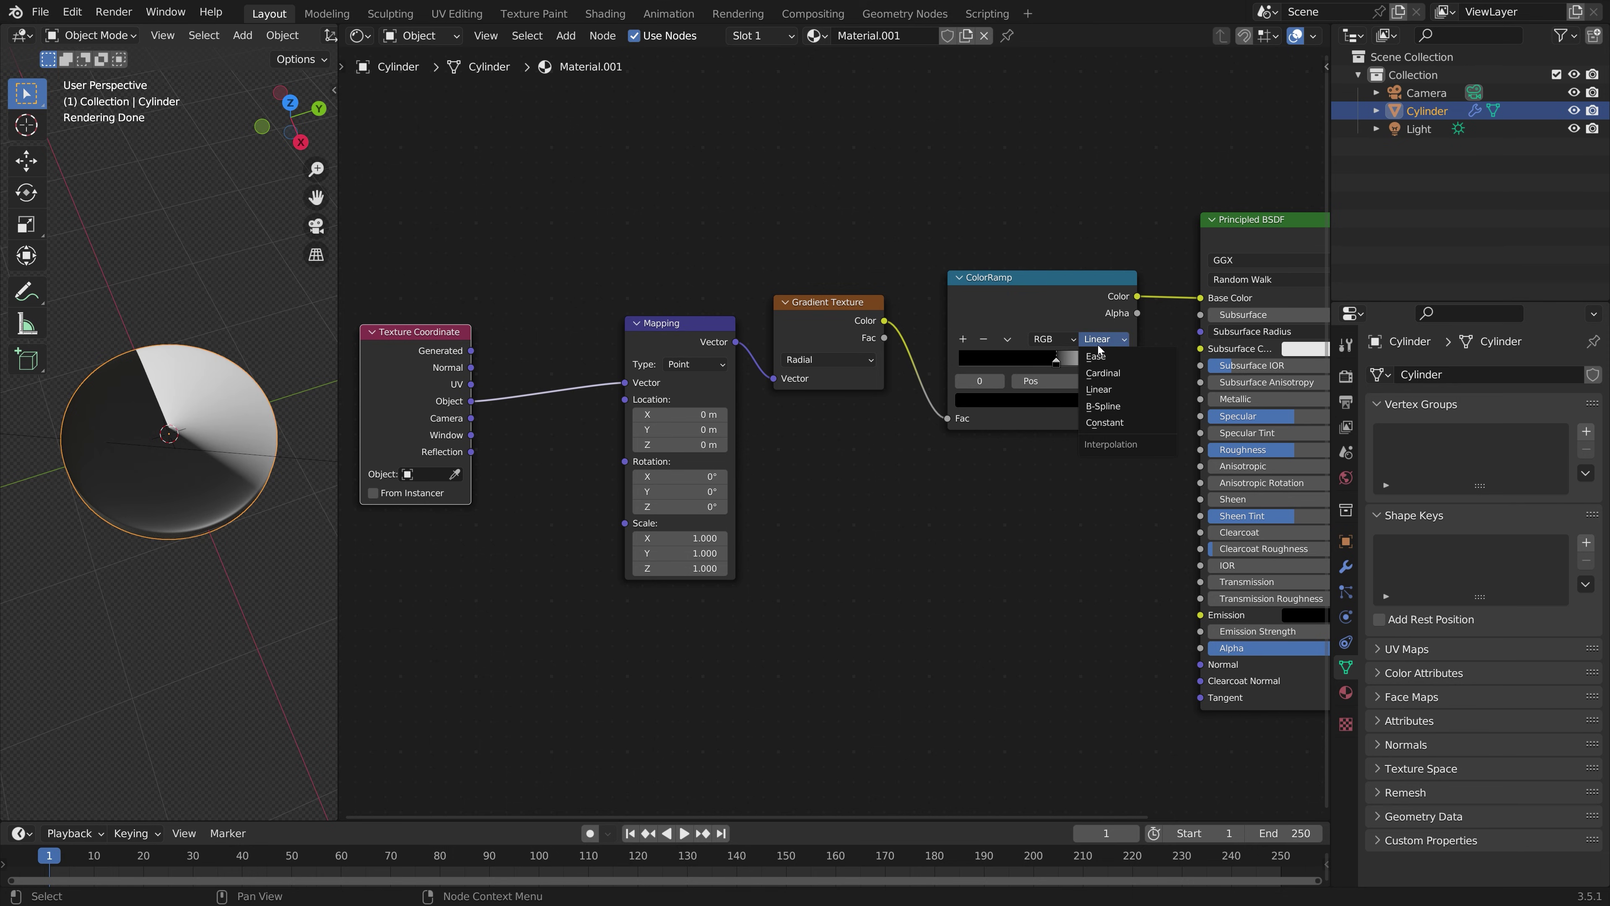
click(1115, 421)
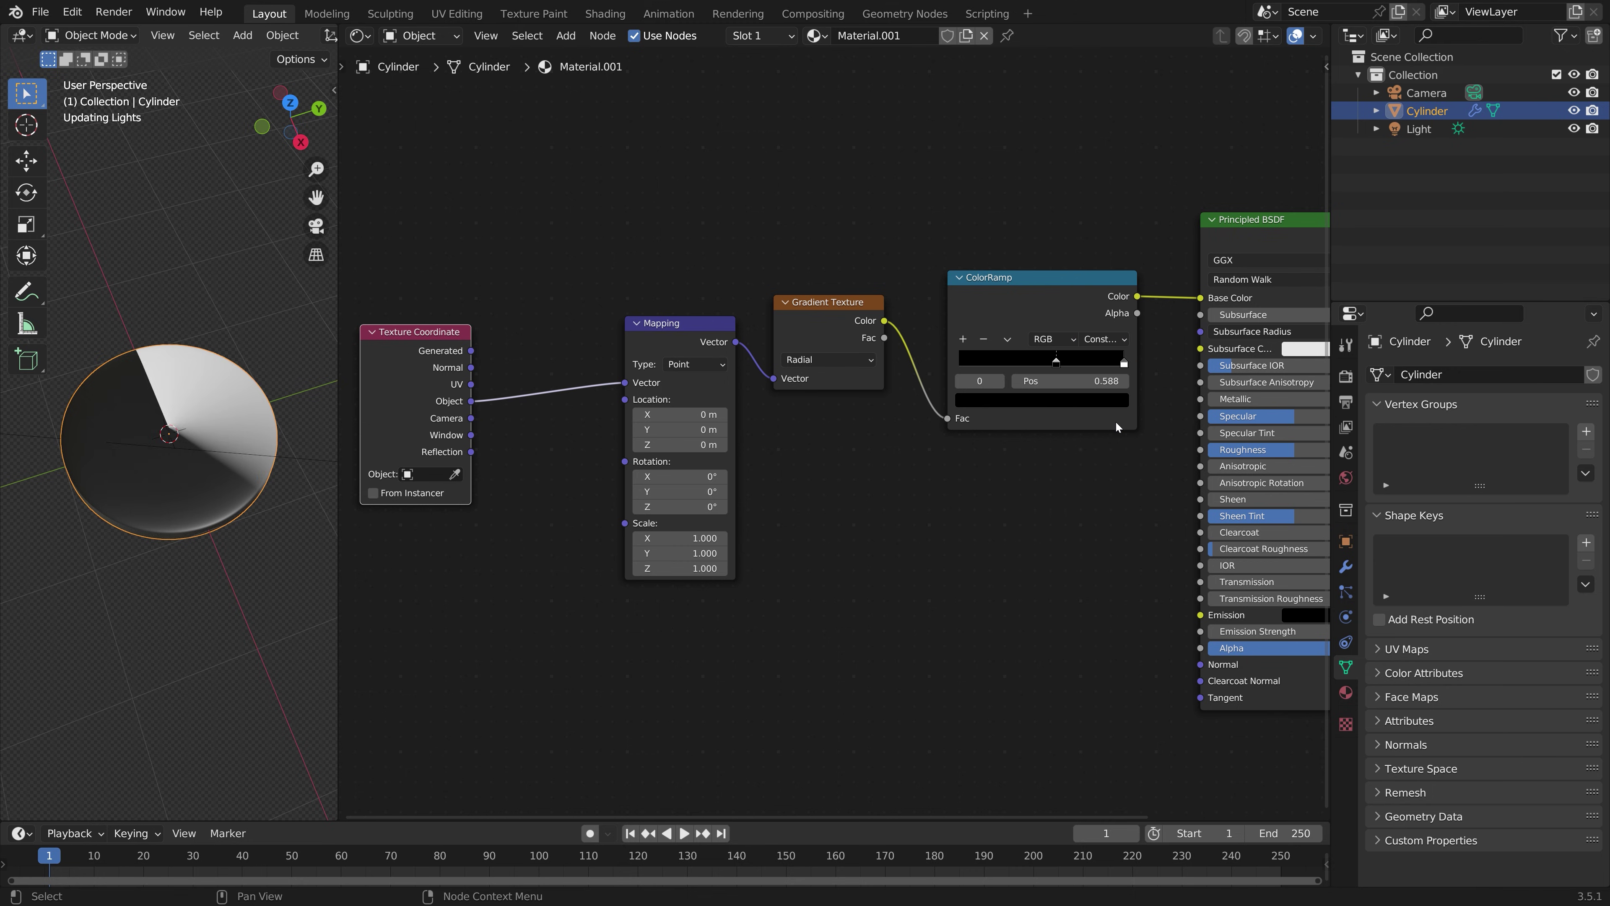
drag(1123, 362, 1014, 366)
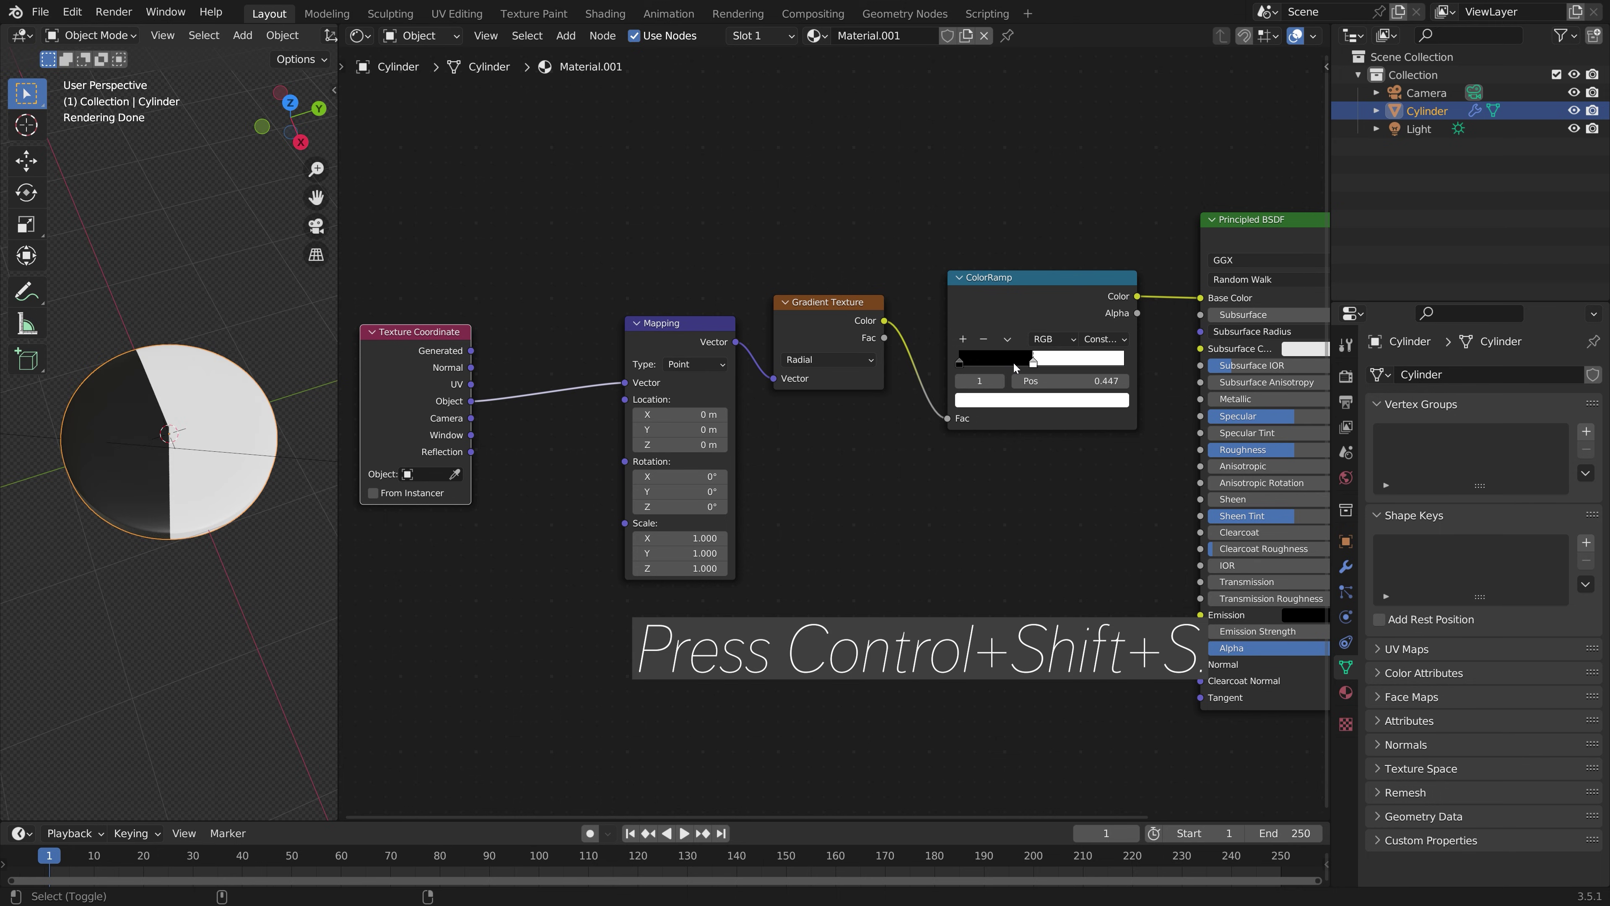
Step: Save the file as tut1.blend
key(ctrl+shift+s)
click(1042, 710)
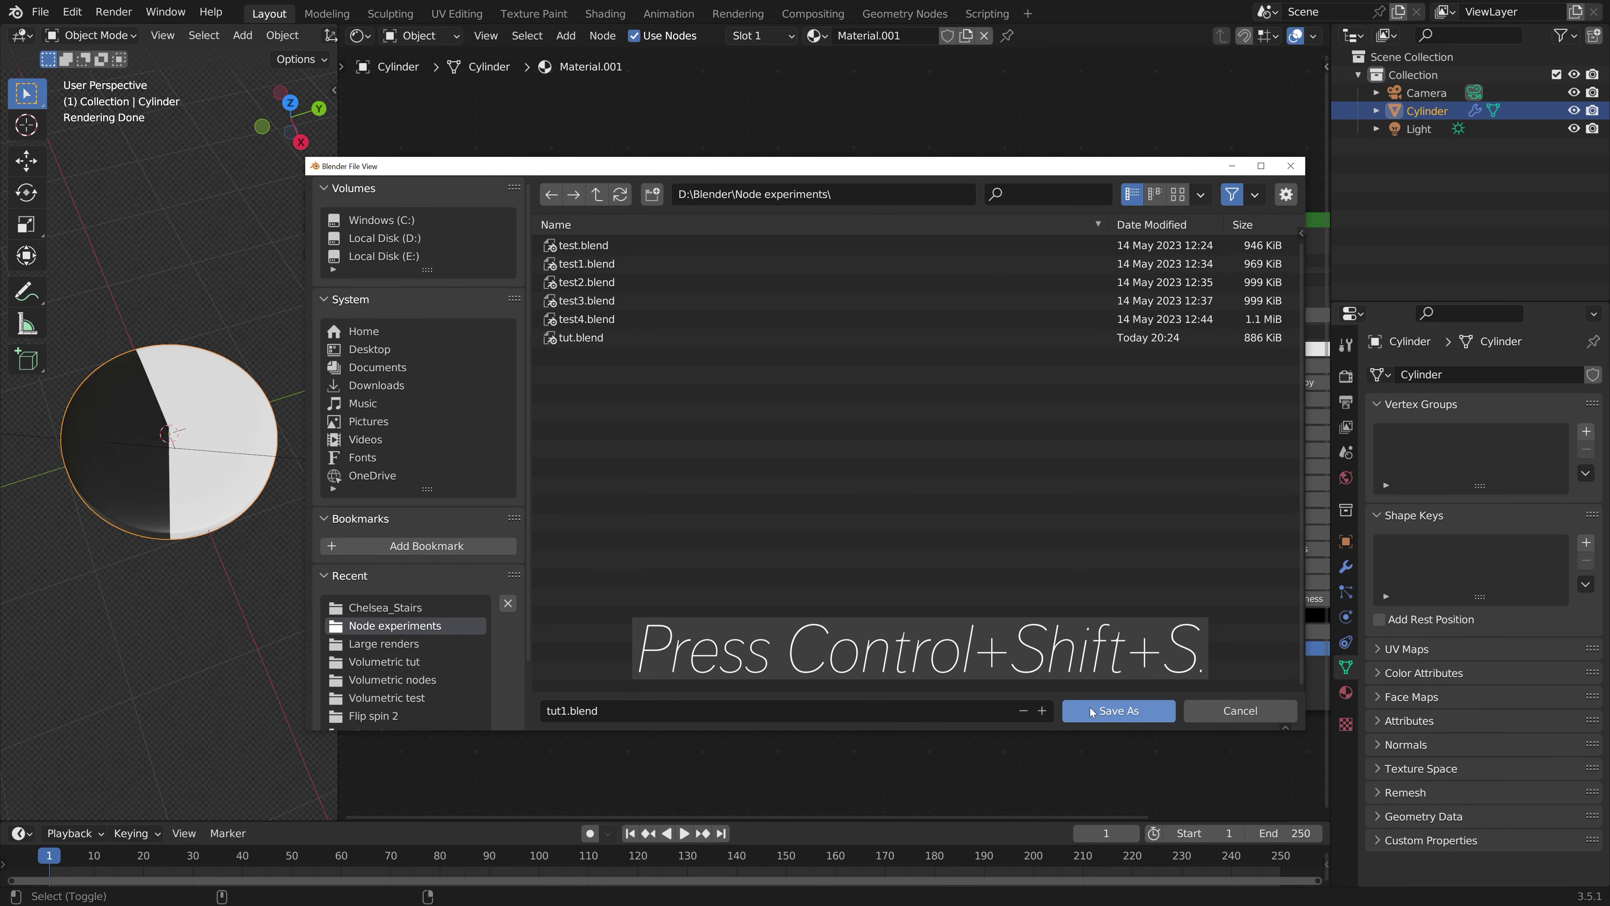
click(1089, 708)
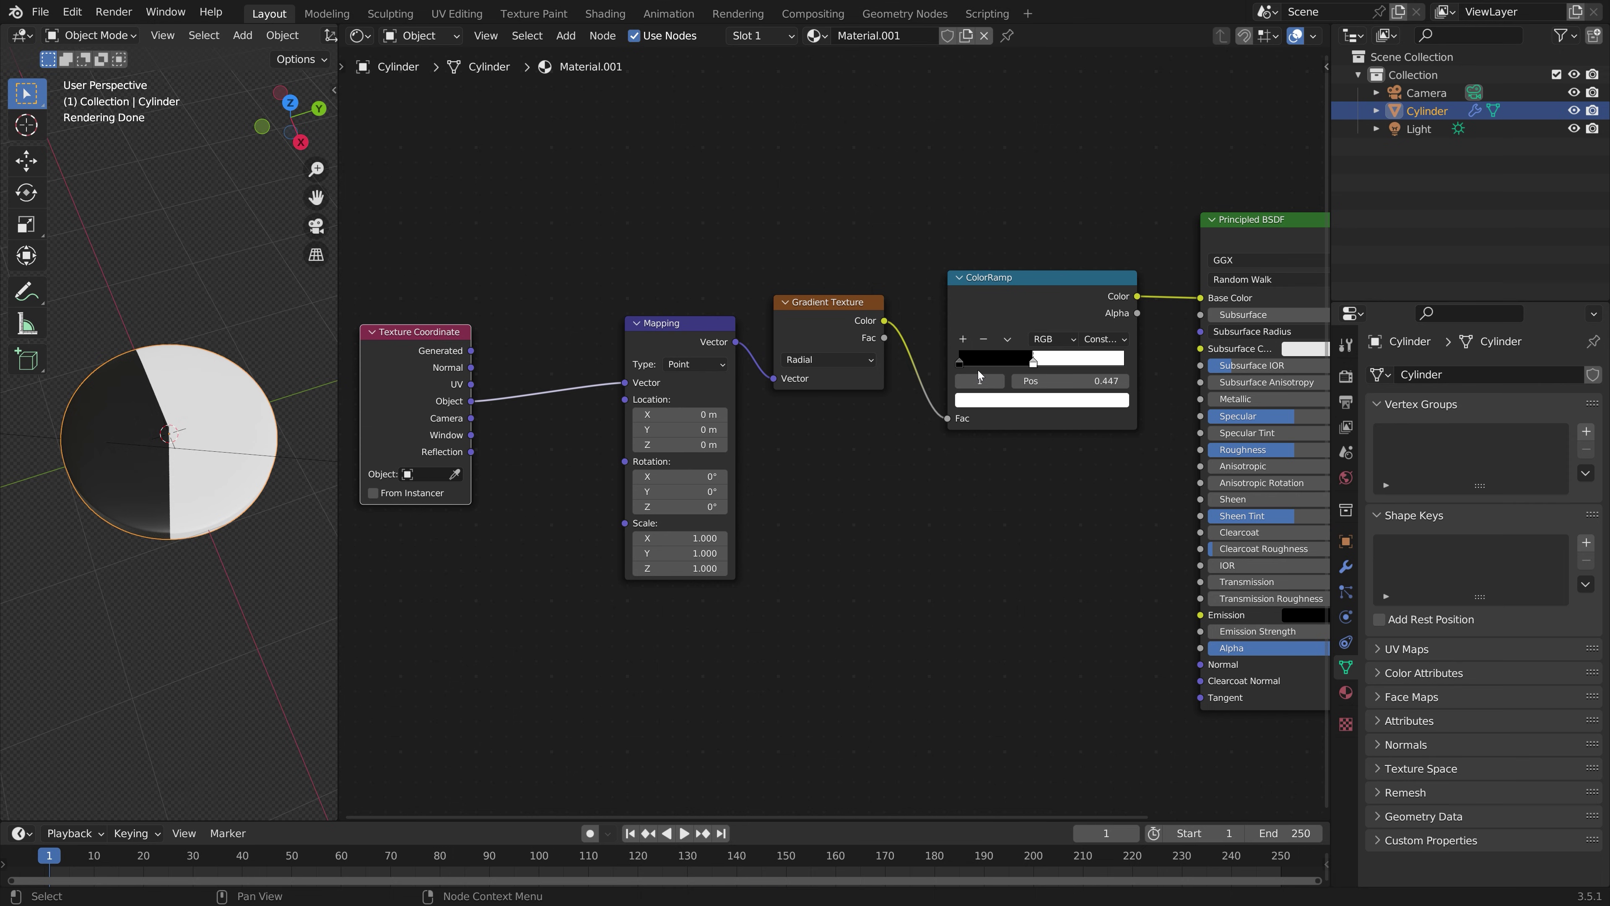
Step: Set the ColorRamp's left stop to a full-brightness, saturated magenta
click(959, 362)
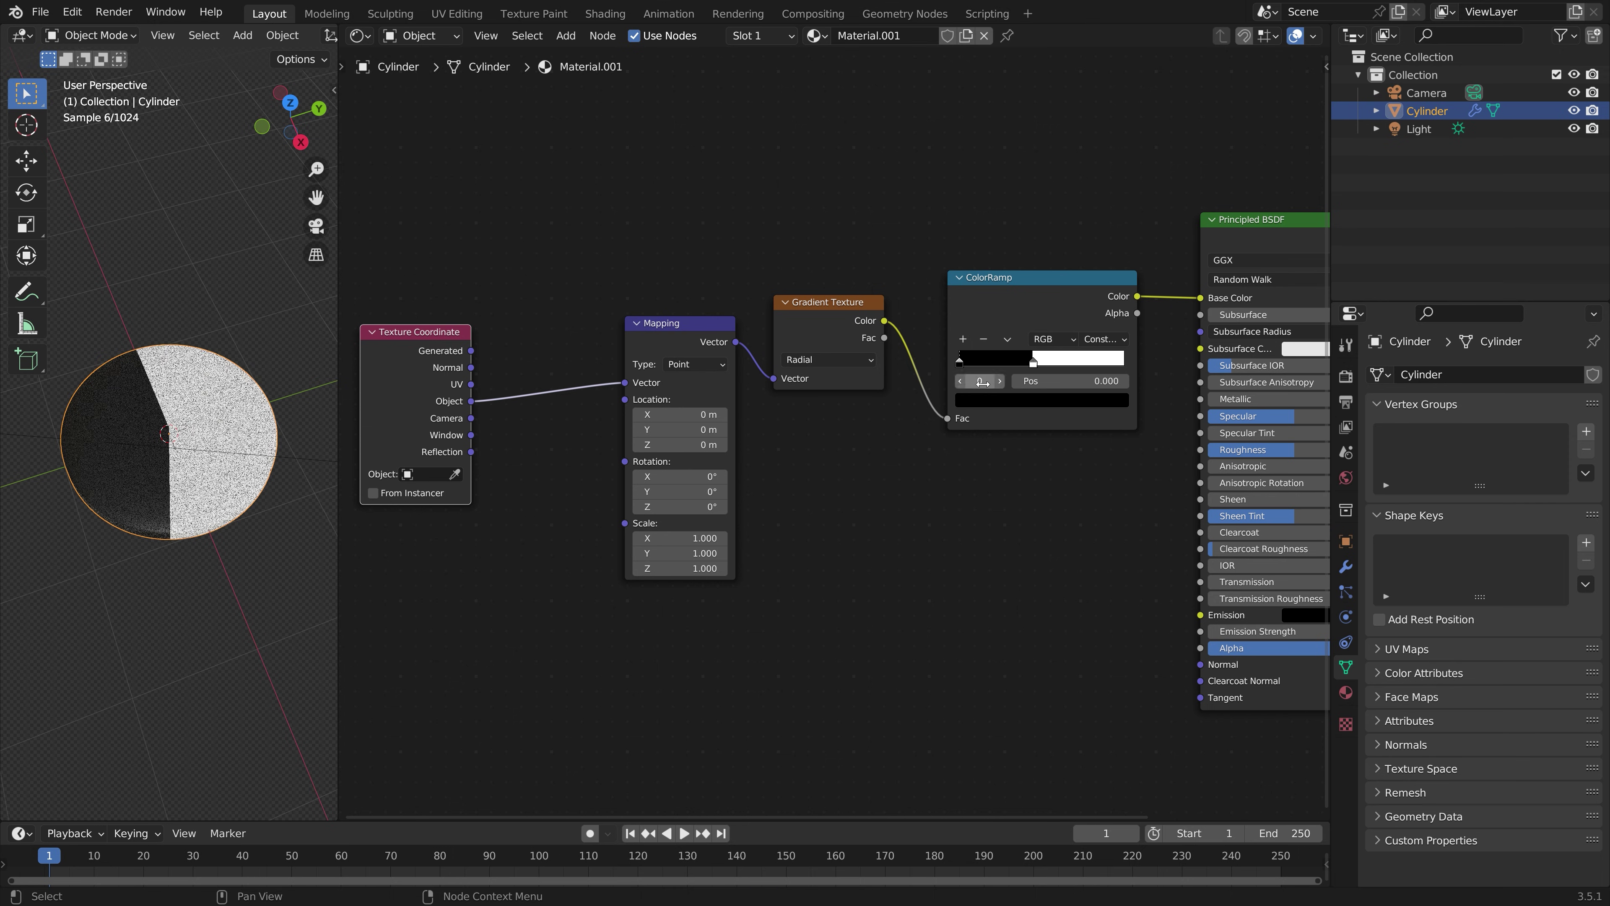
click(1017, 400)
drag(1084, 215, 1085, 184)
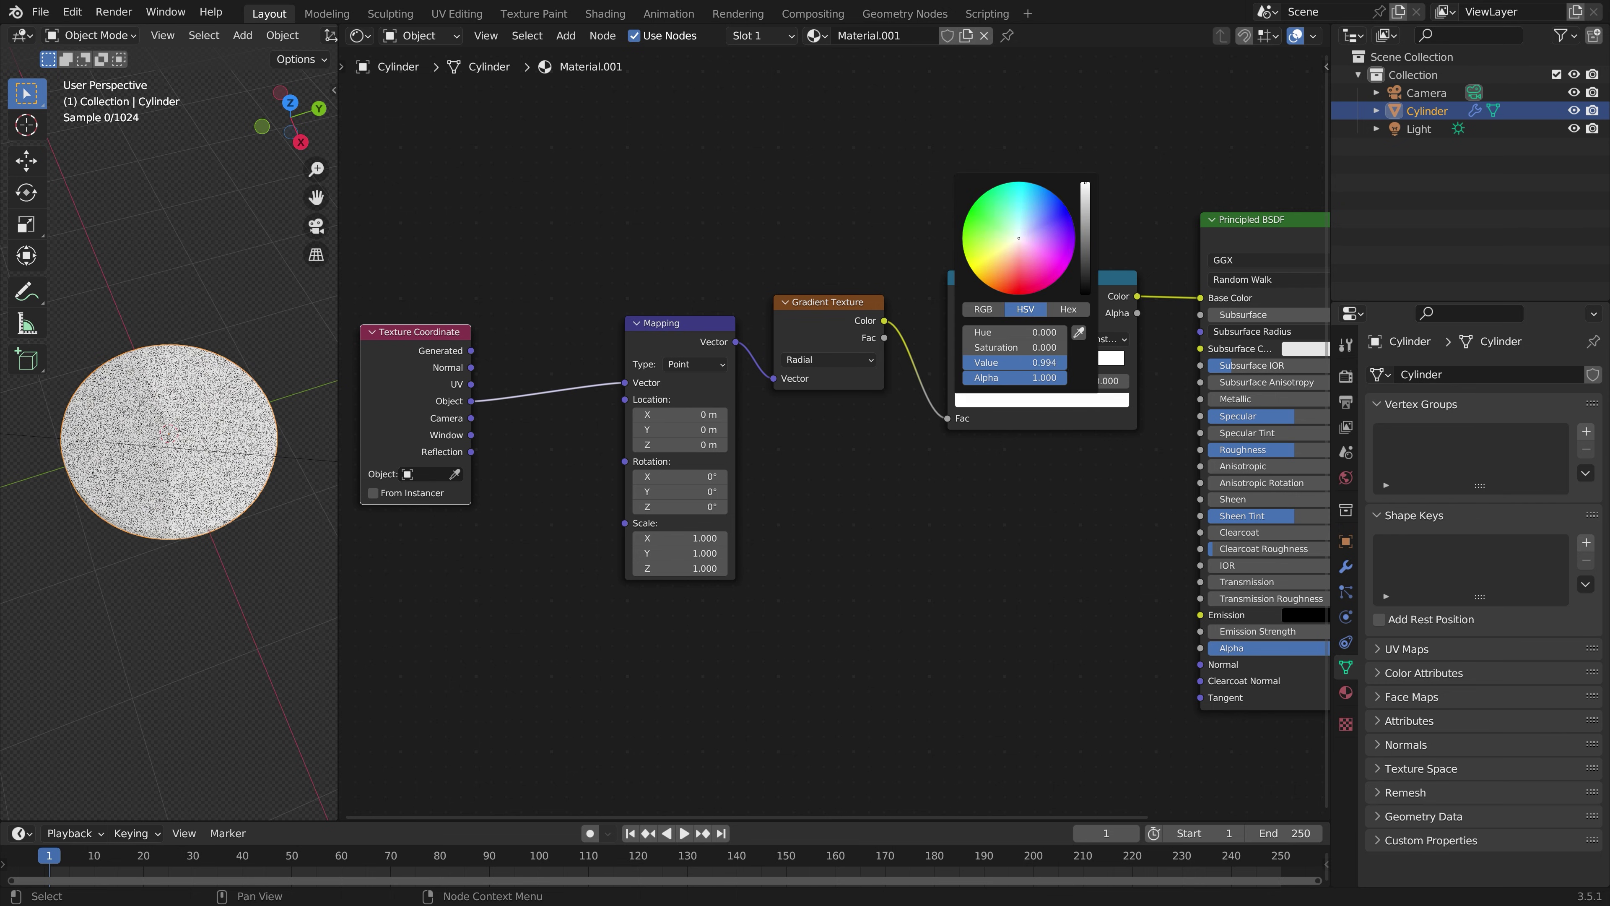
click(1046, 274)
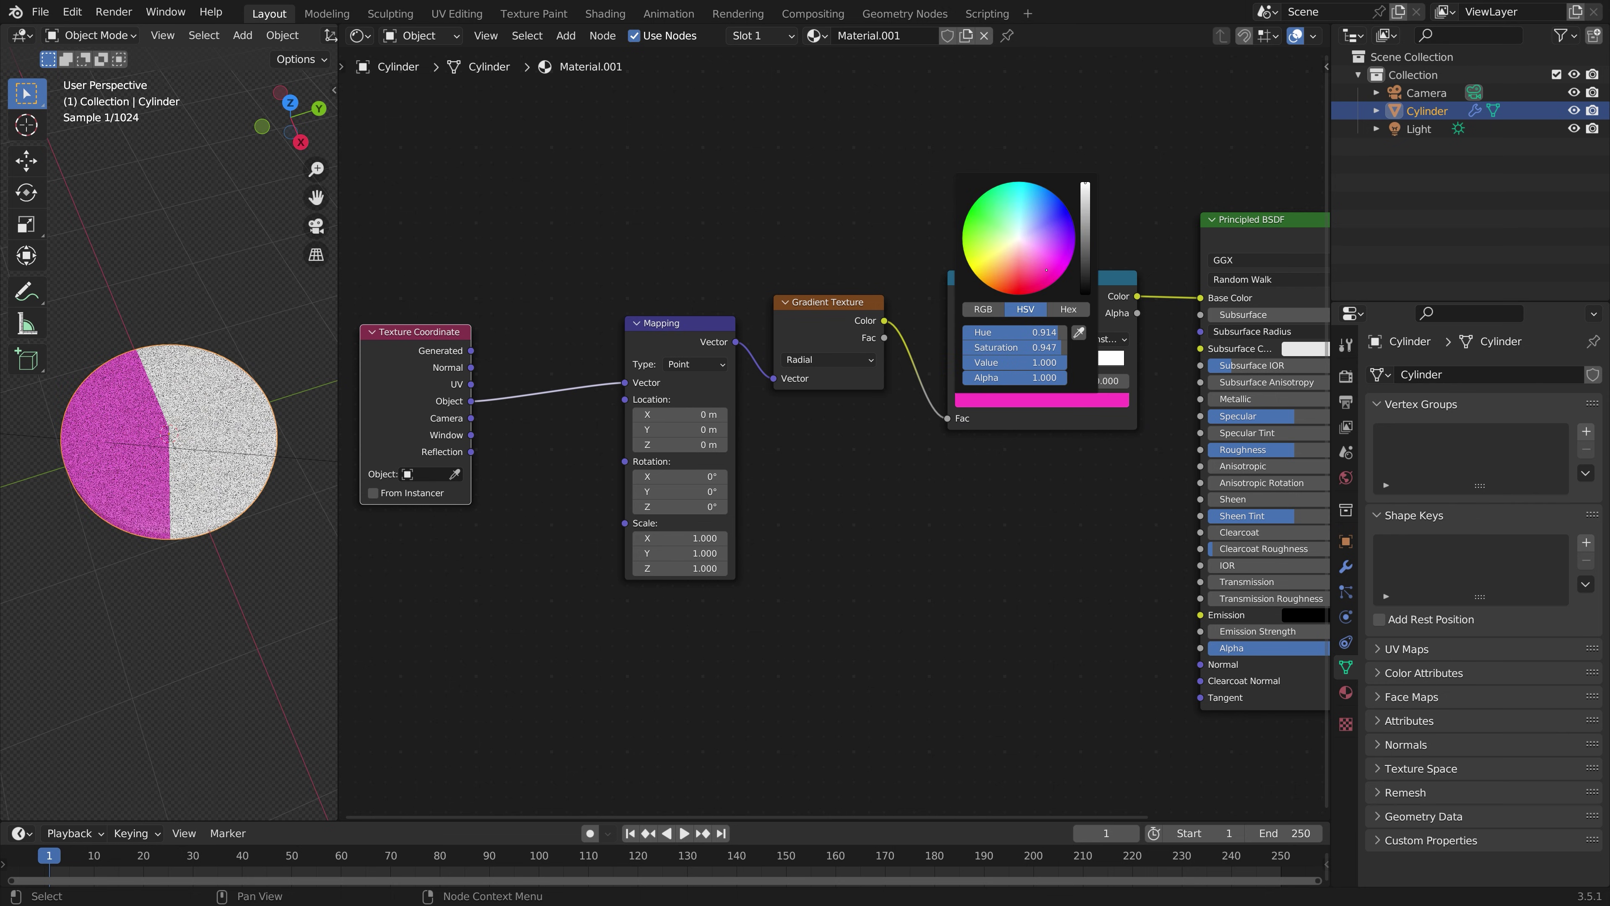
drag(1046, 273, 1055, 278)
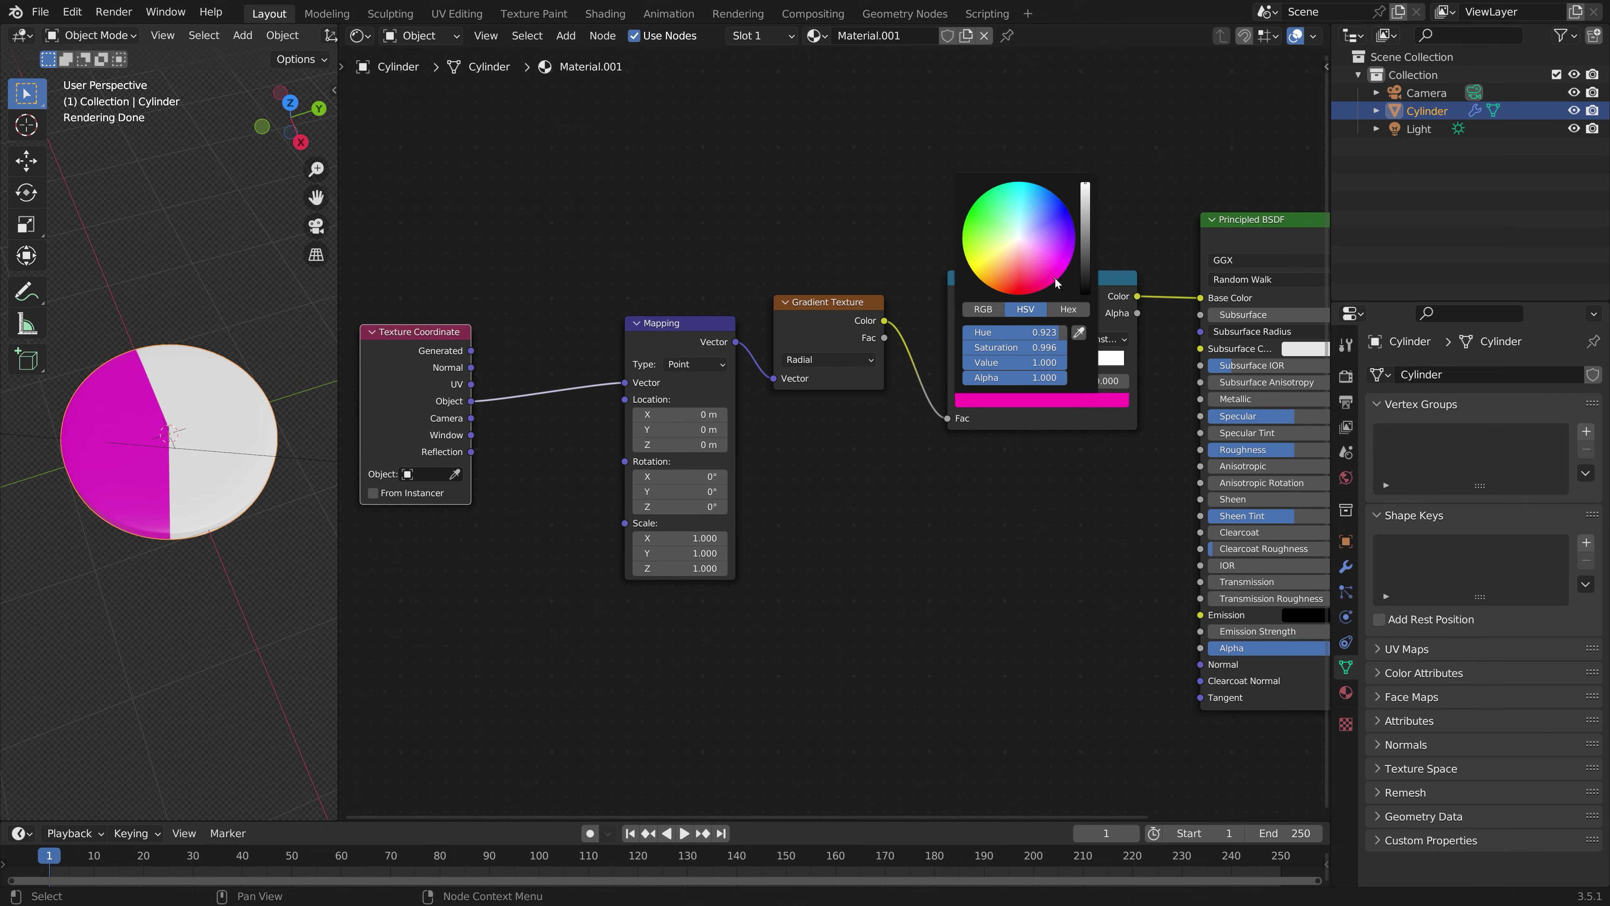
scroll(888, 425, down, 3)
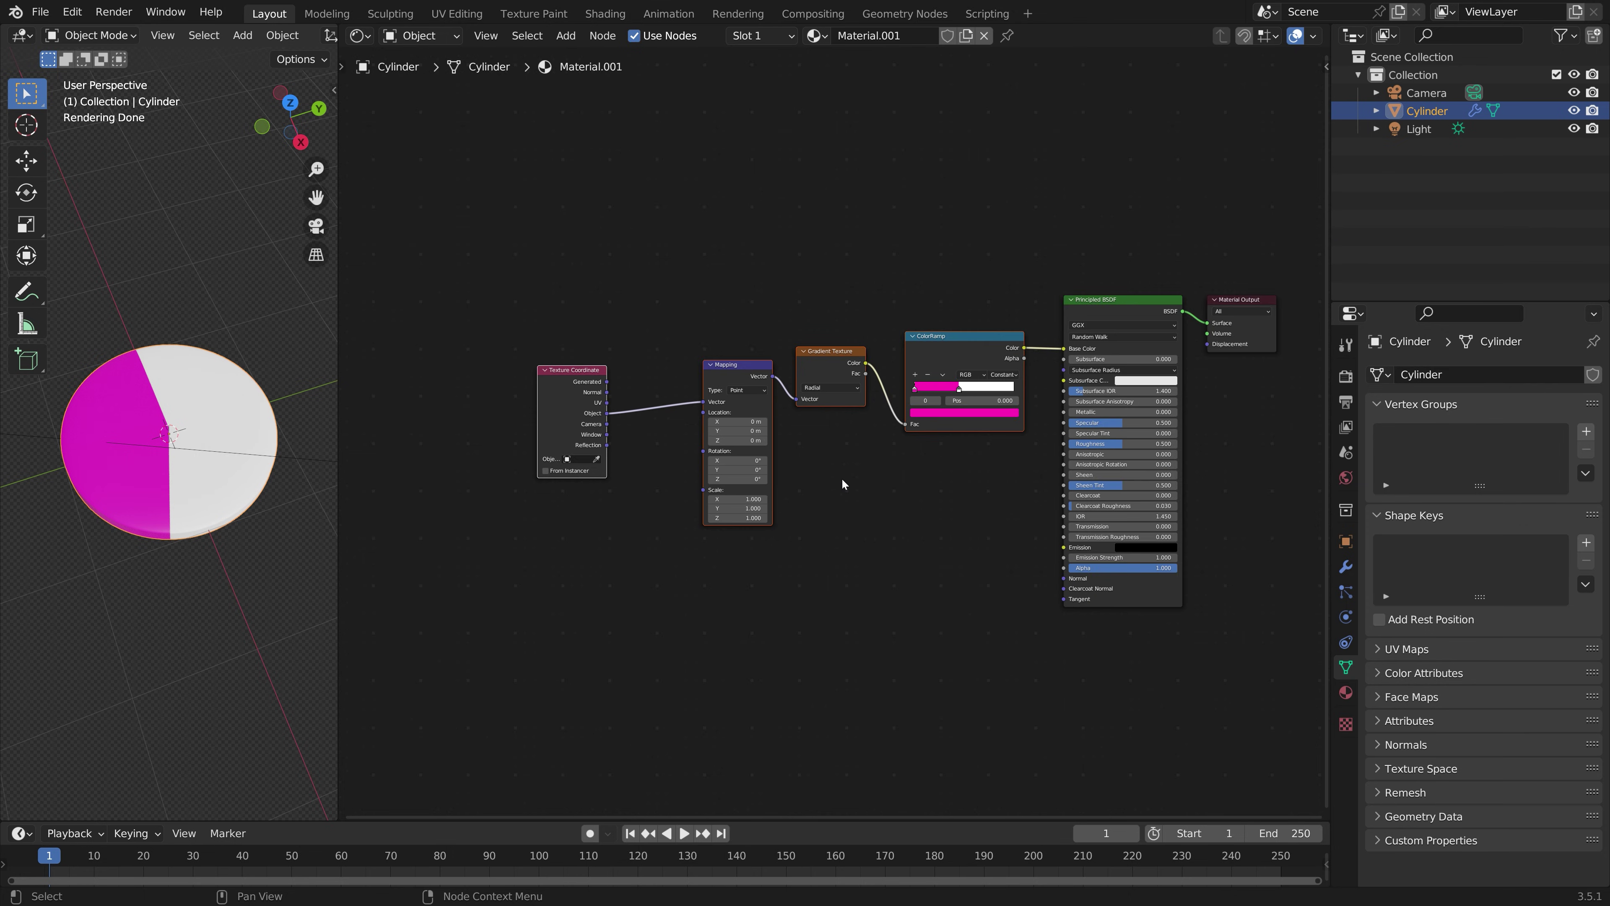
Step: Shift the nodes left and insert a Math node set to Fraction before the ColorRamp
drag(460, 599, 814, 288)
drag(815, 351, 575, 321)
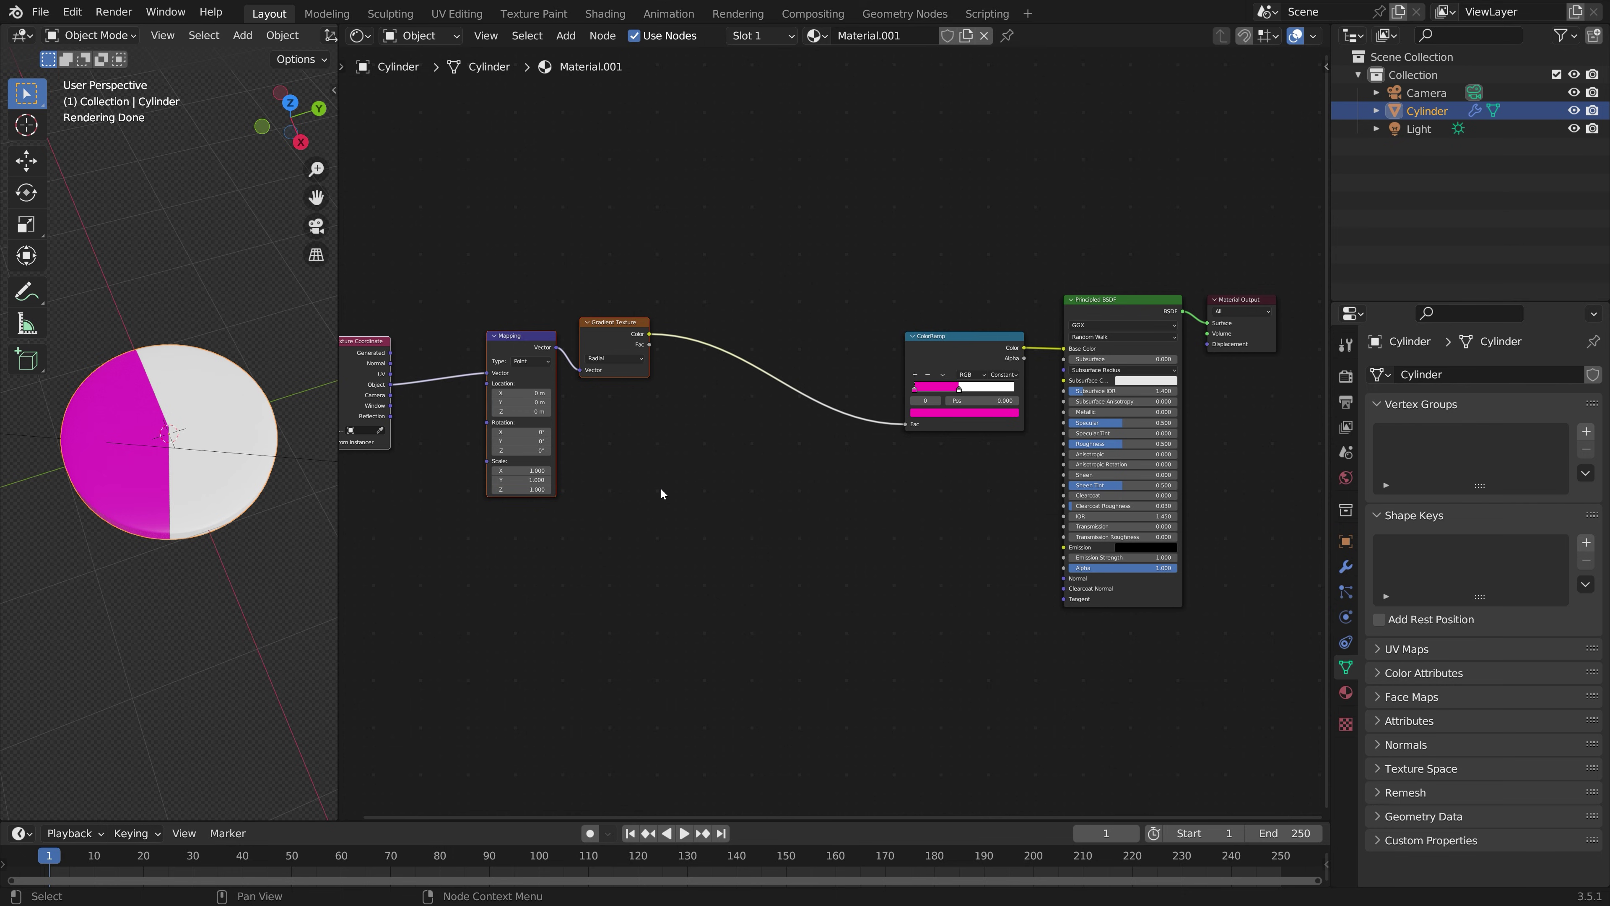
key(shift+a)
click(661, 492)
text(add)
key(Return)
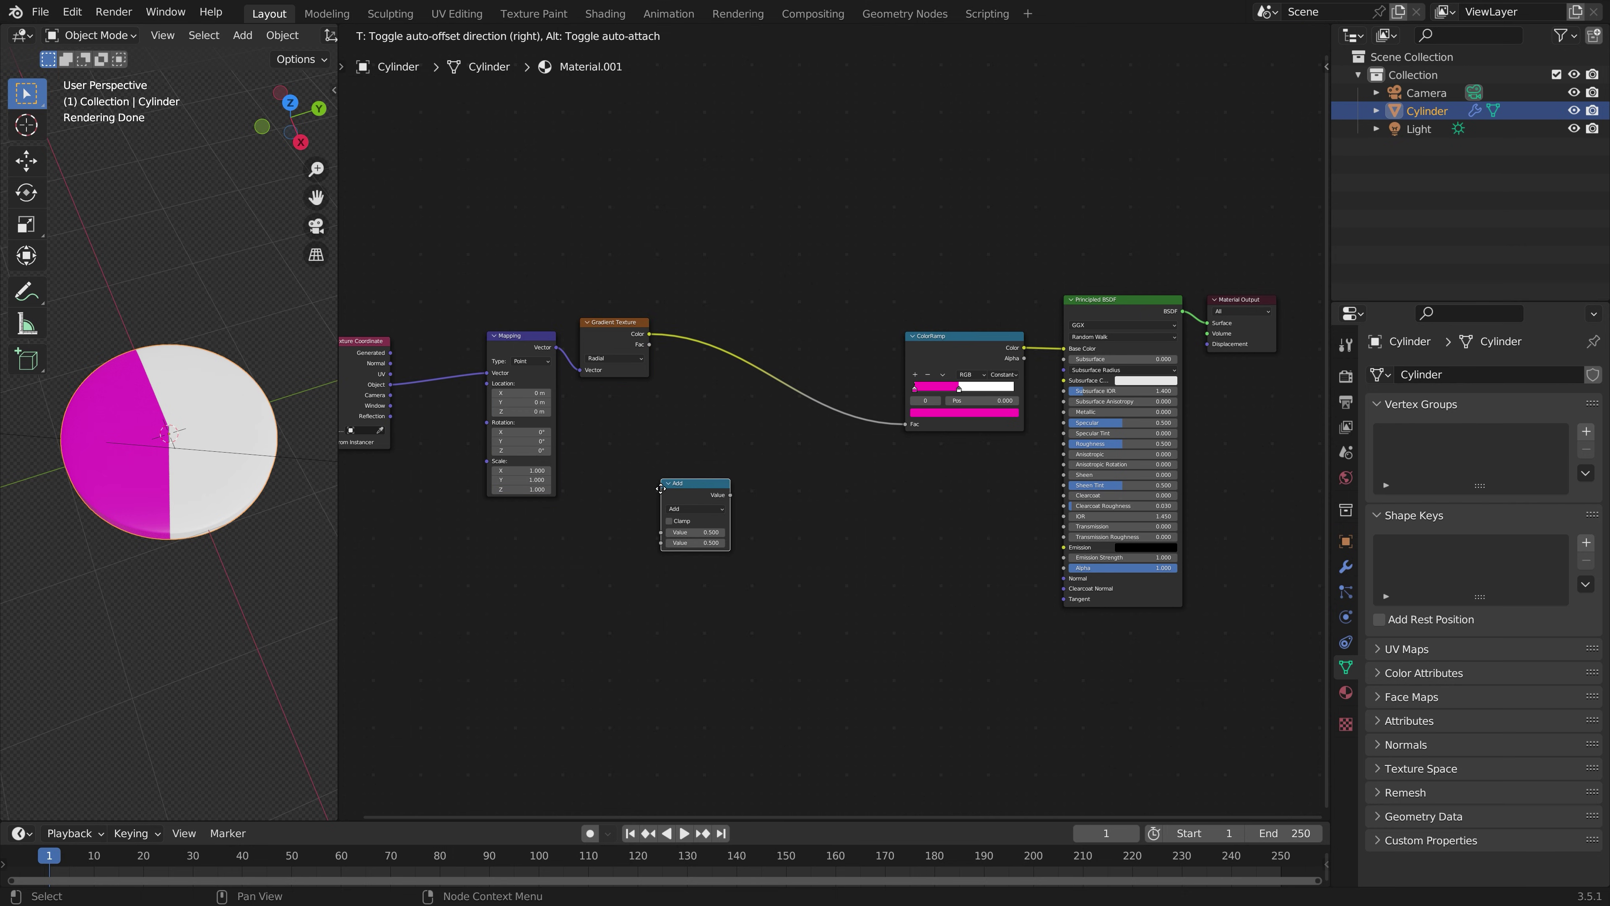
click(767, 356)
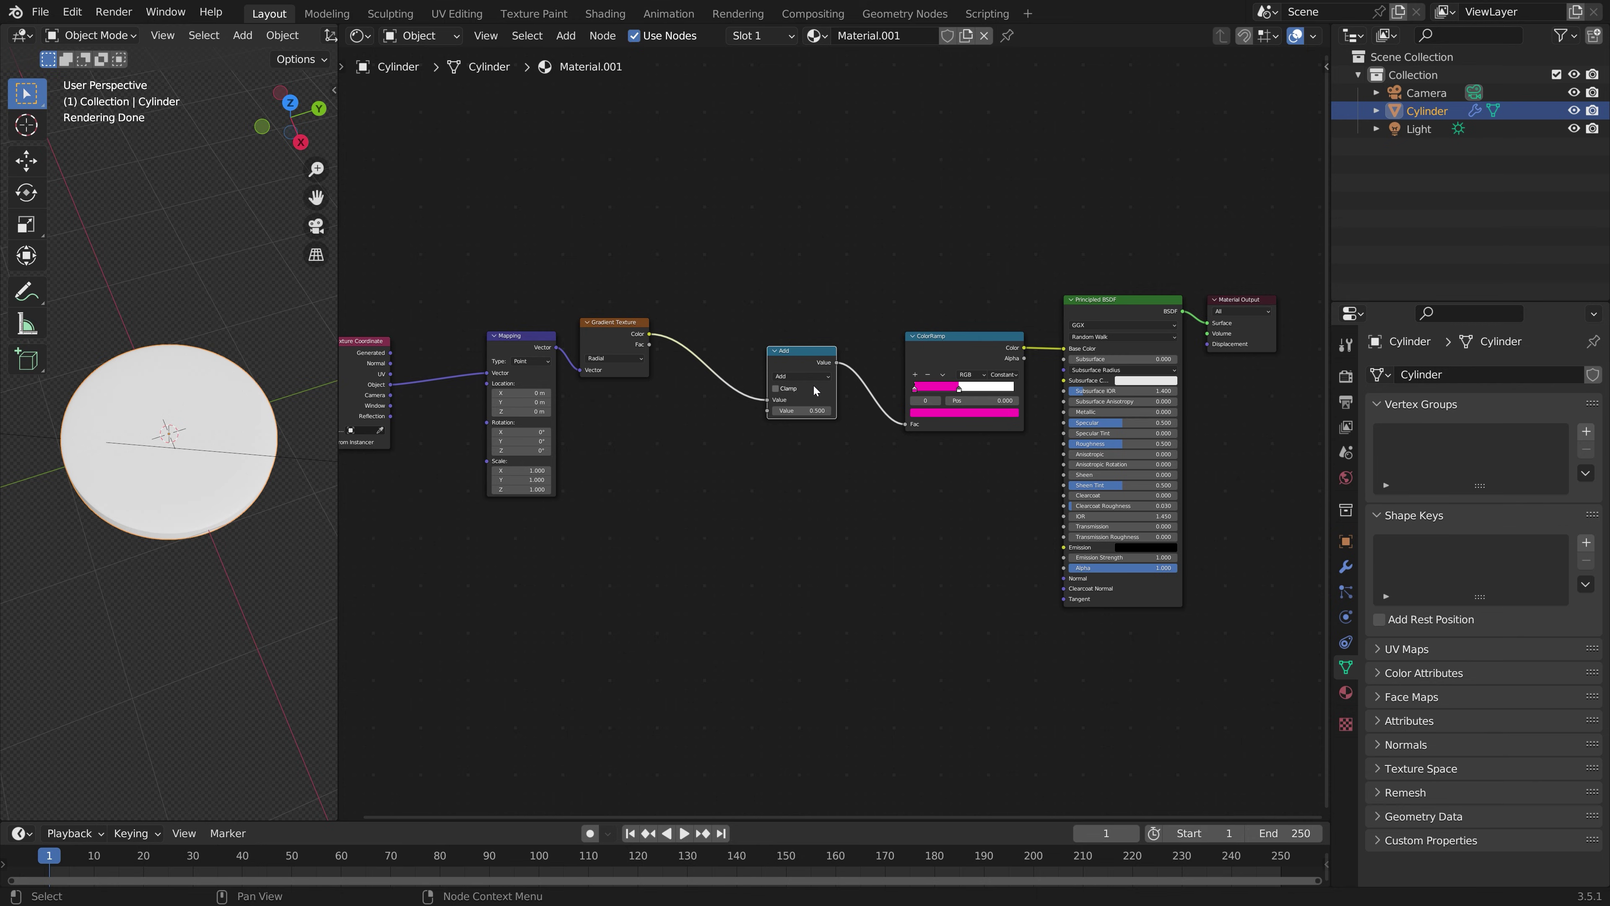
click(799, 376)
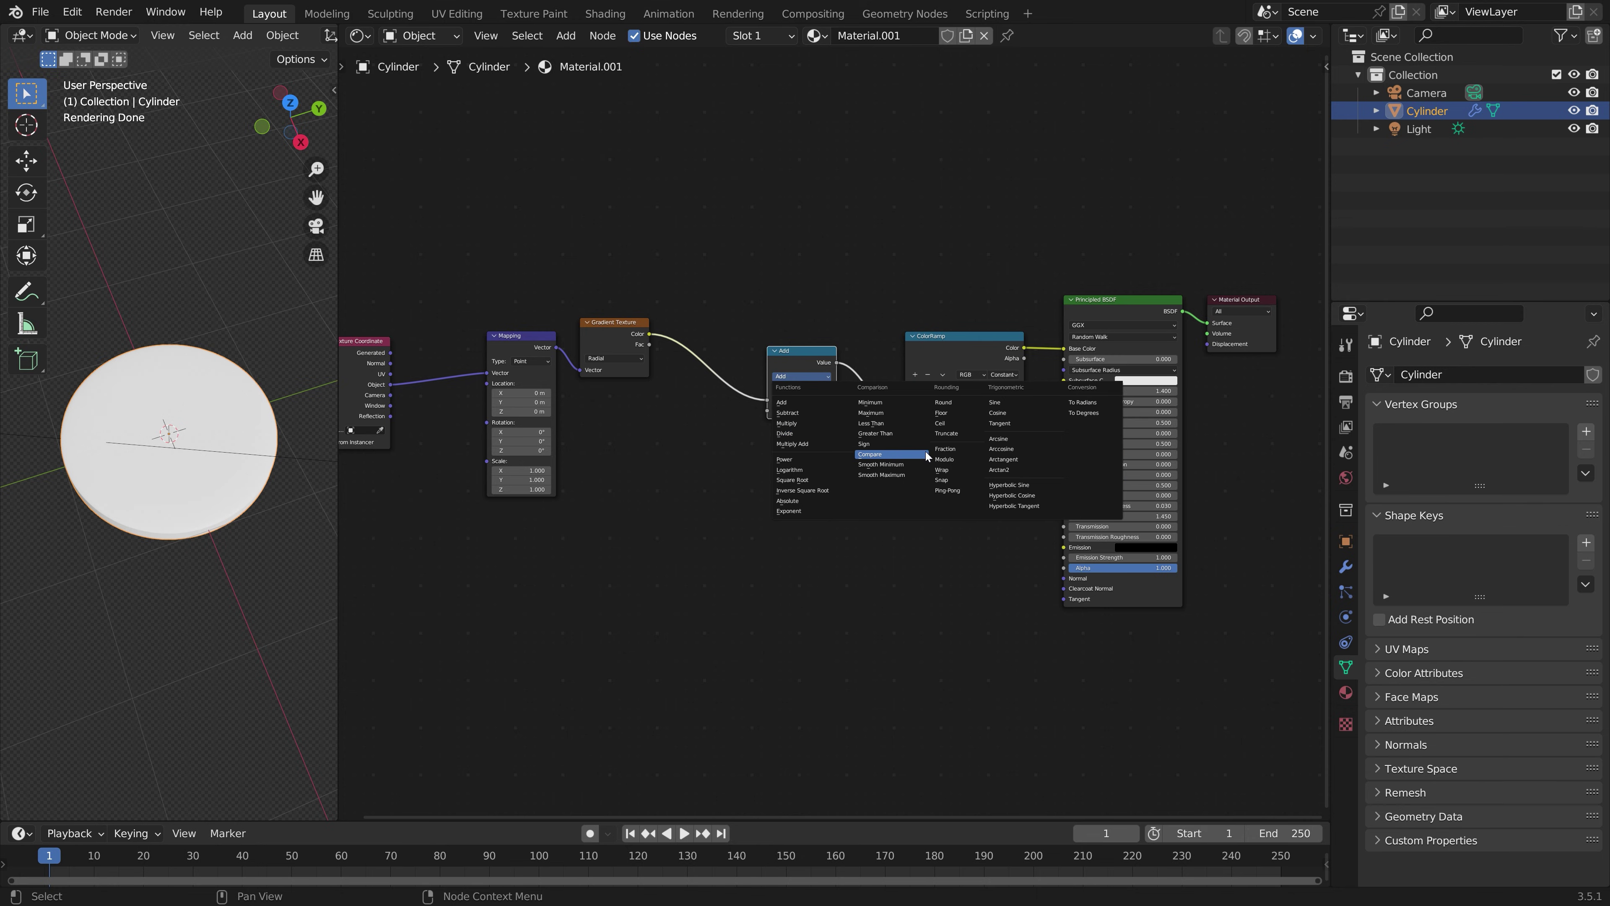
click(942, 449)
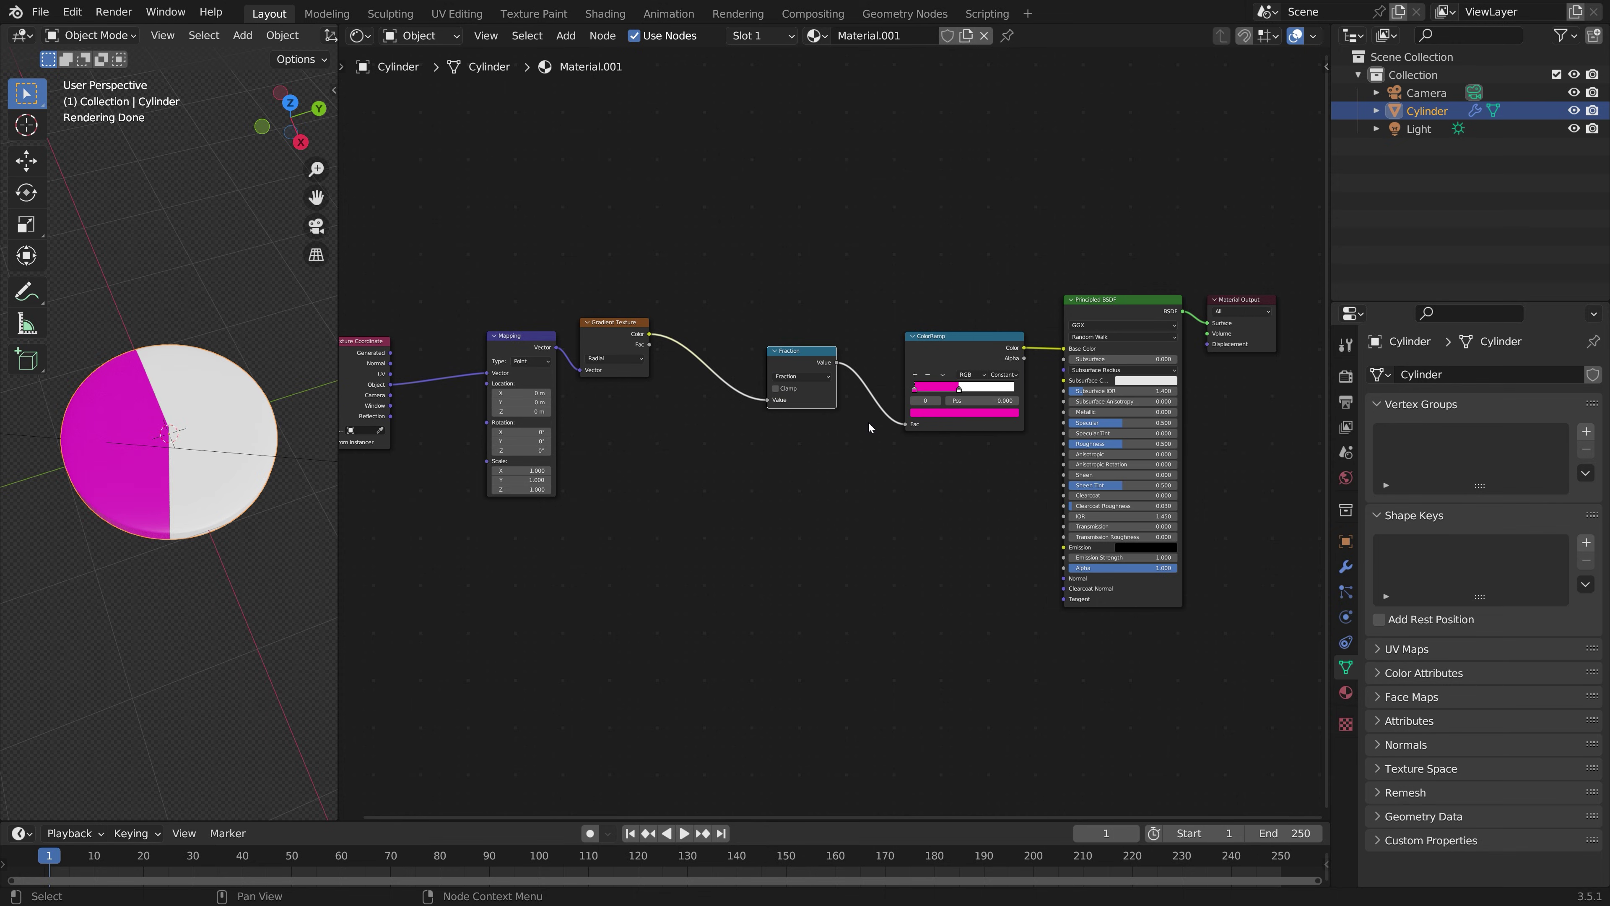
Step: Insert a new Add math node between the Gradient Texture and the Fraction node
click(816, 416)
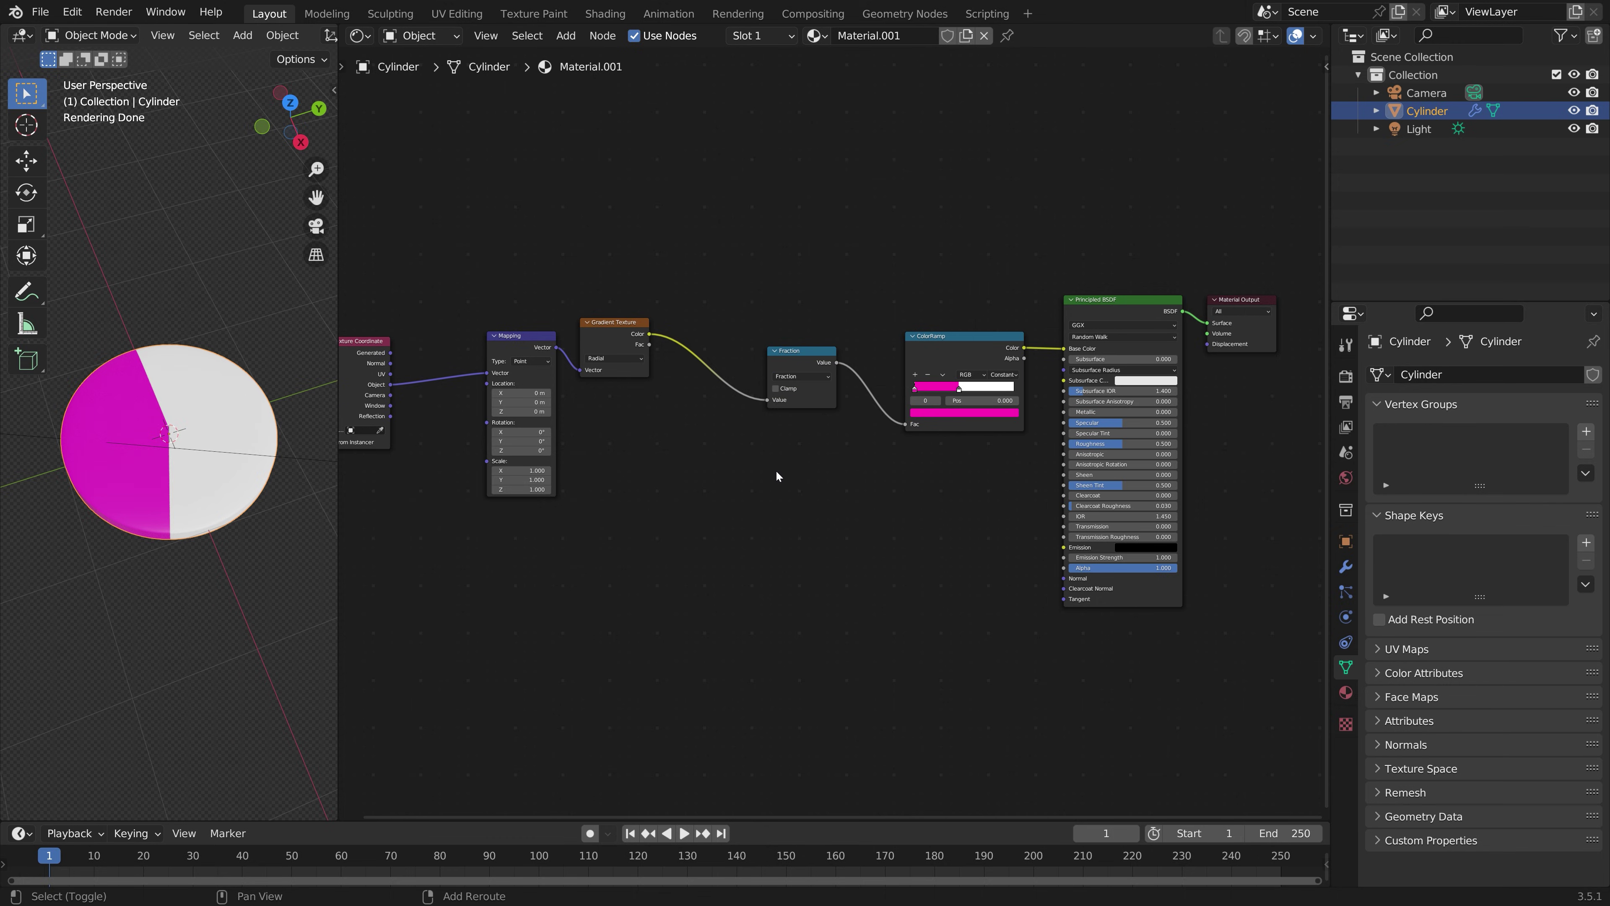
key(shift+a)
click(738, 389)
text(add)
key(Return)
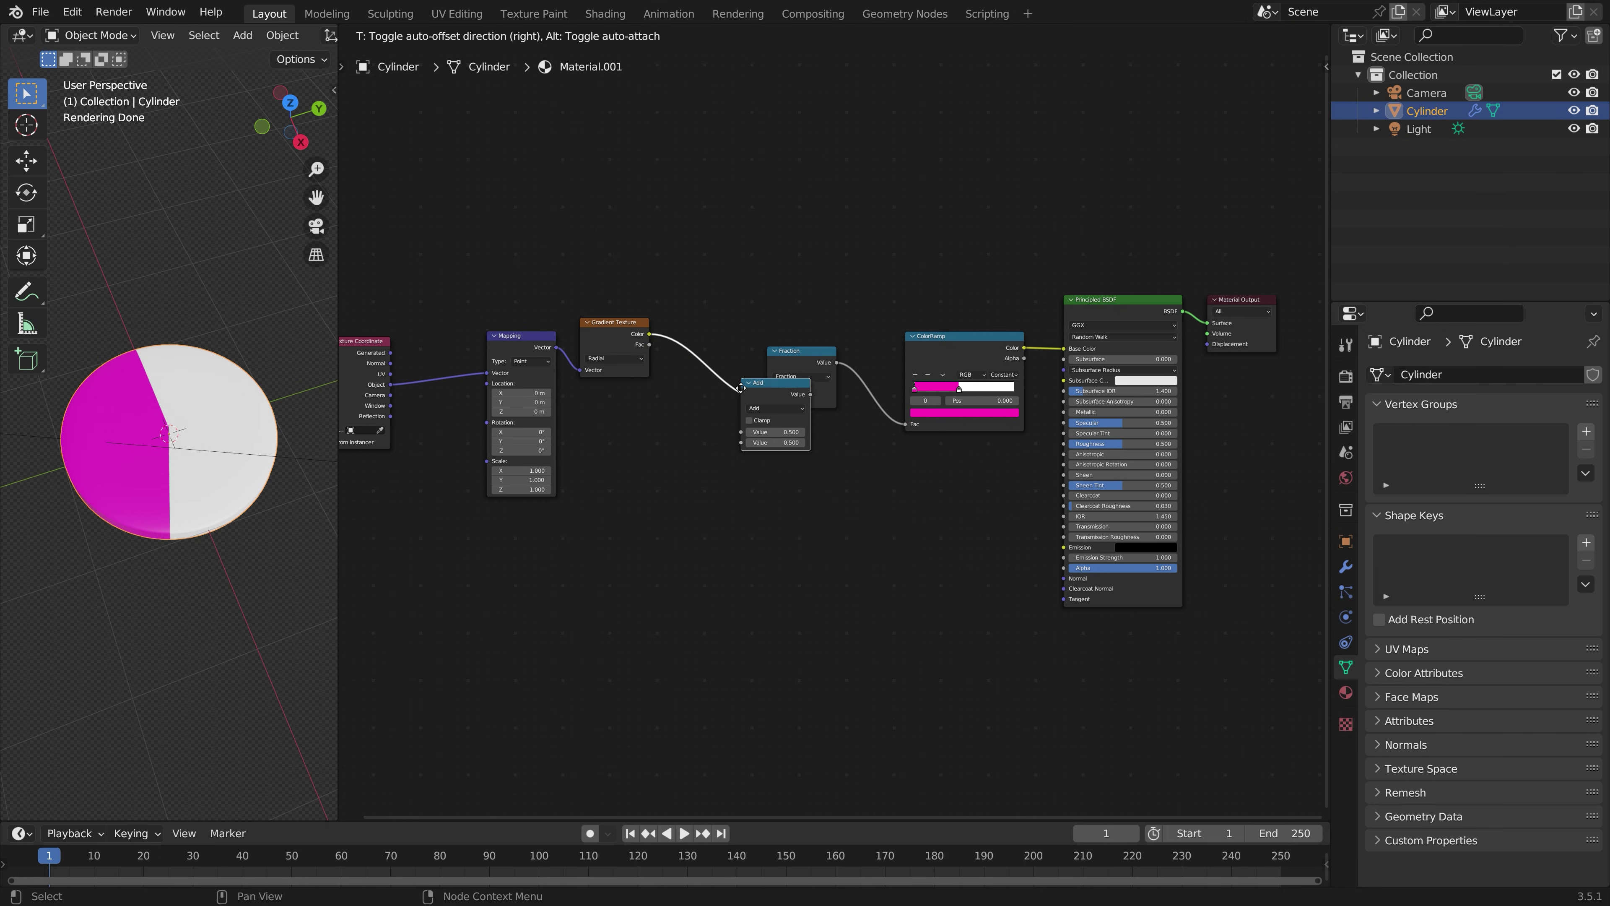
click(695, 368)
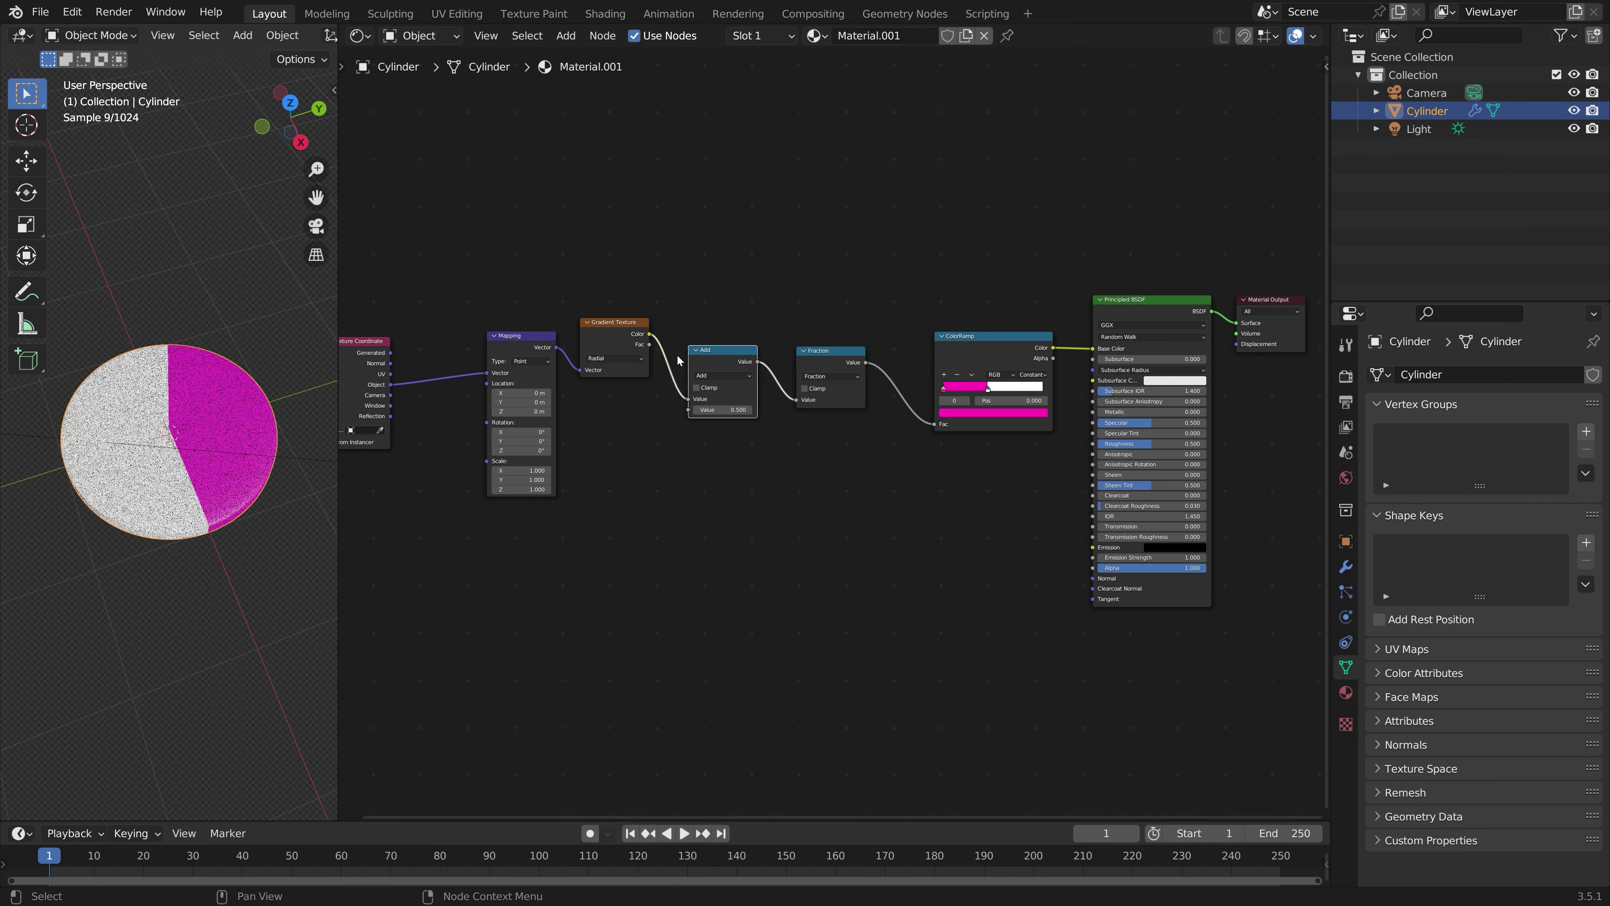
Step: Switch the Add node to Multiply with value 15, nudge the white stop to ~0.519, and hide overlays
click(737, 375)
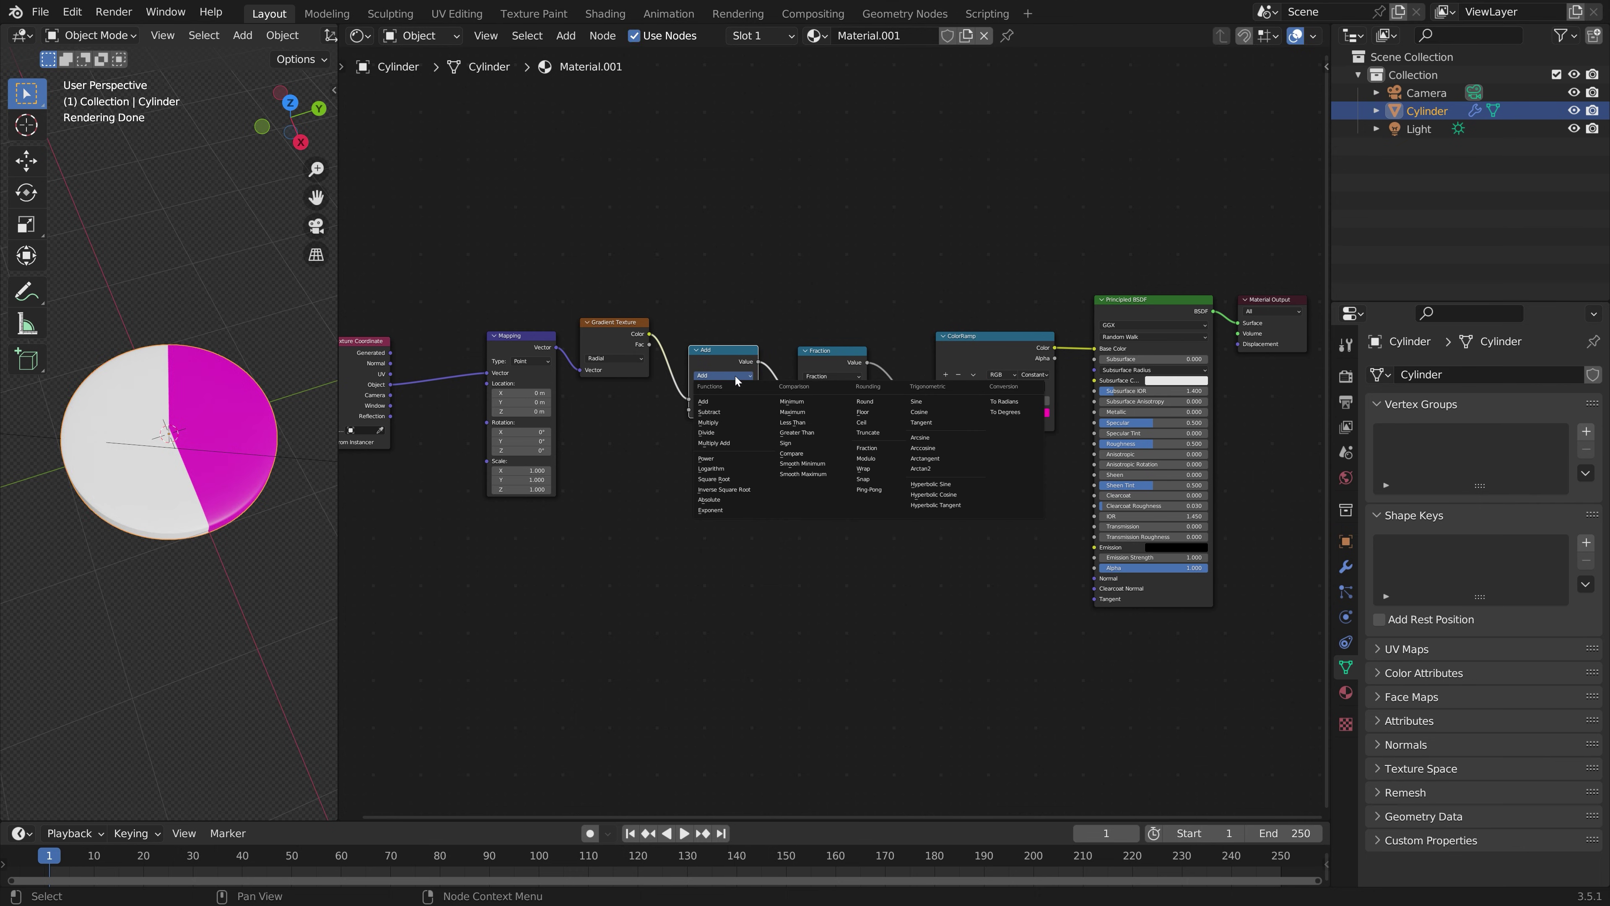
click(739, 429)
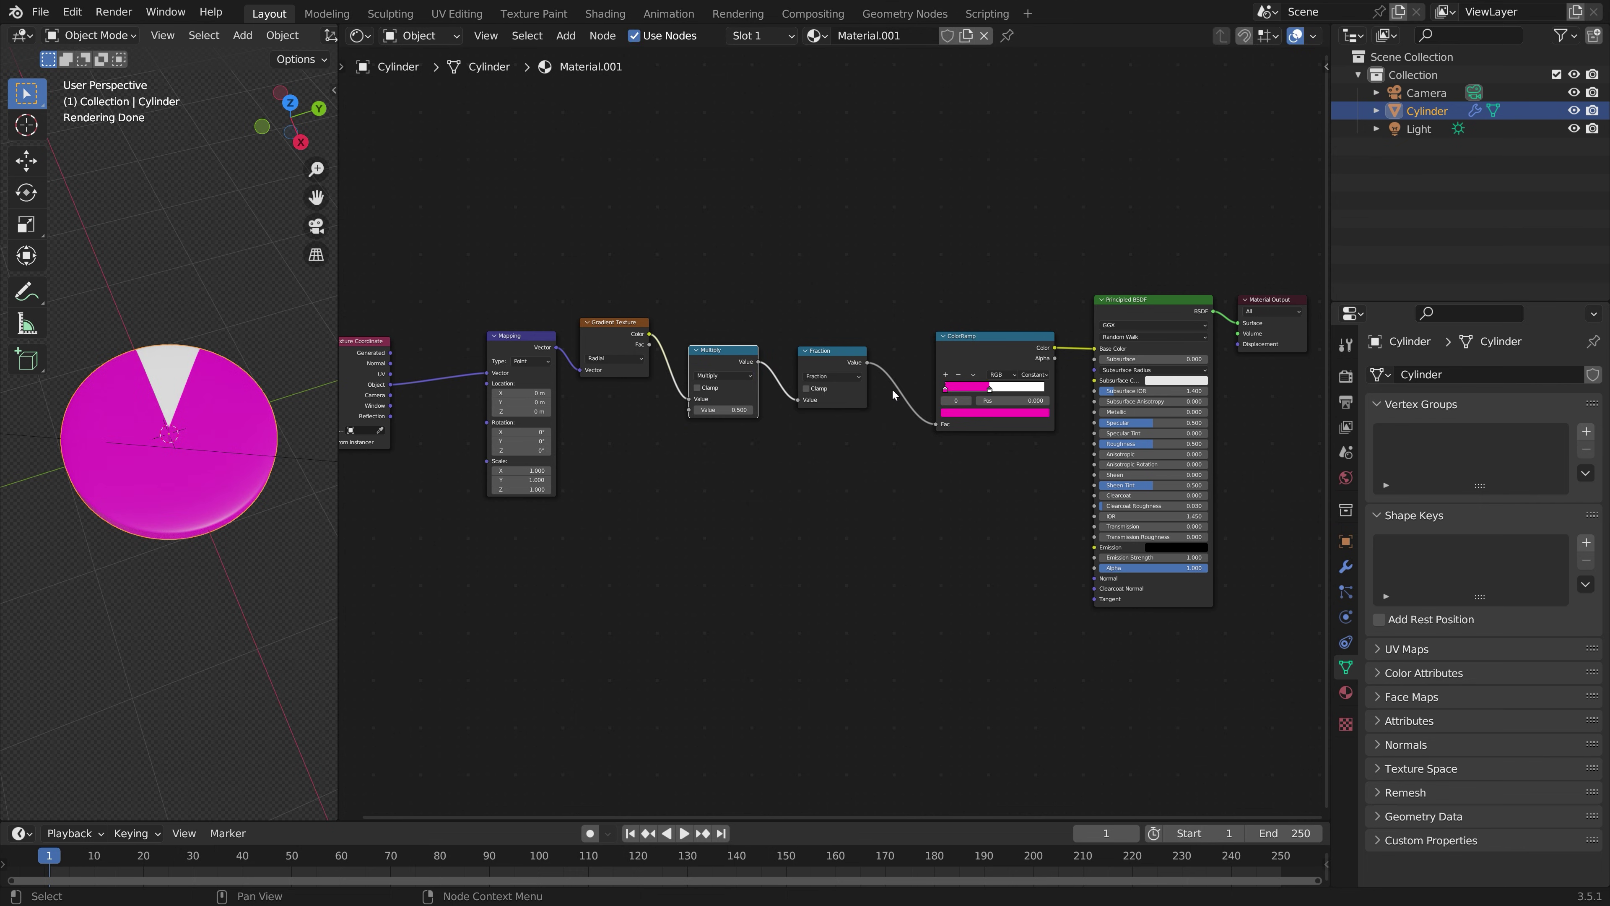
drag(987, 391, 983, 394)
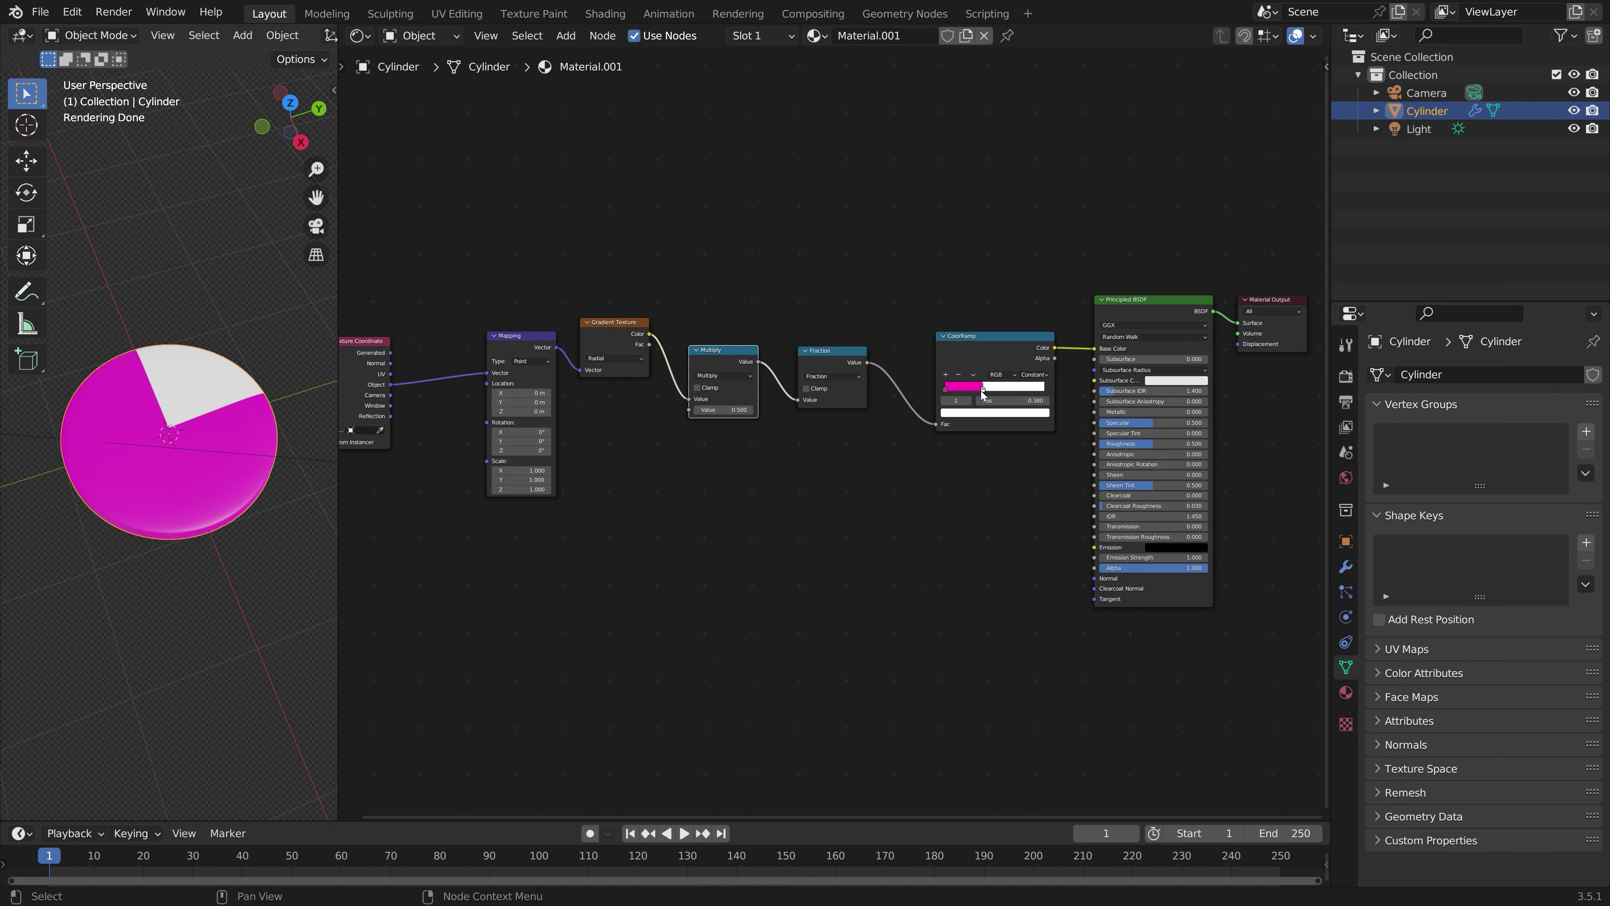
drag(722, 410, 821, 409)
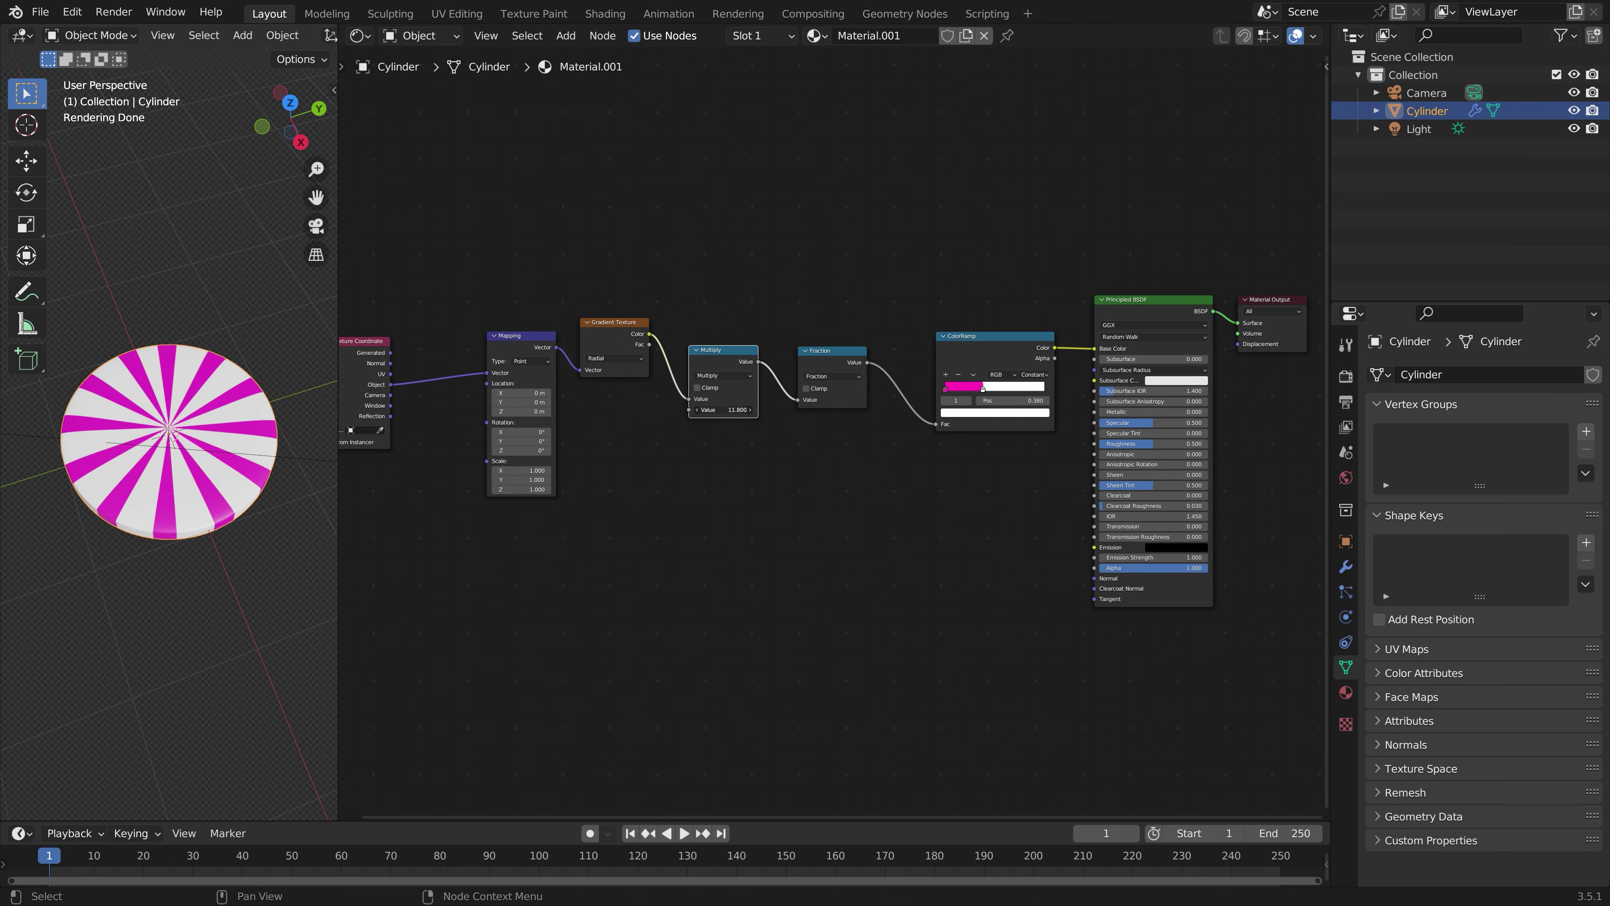
click(720, 409)
text(15)
drag(983, 389, 997, 390)
scroll(288, 36, down, 5)
click(289, 36)
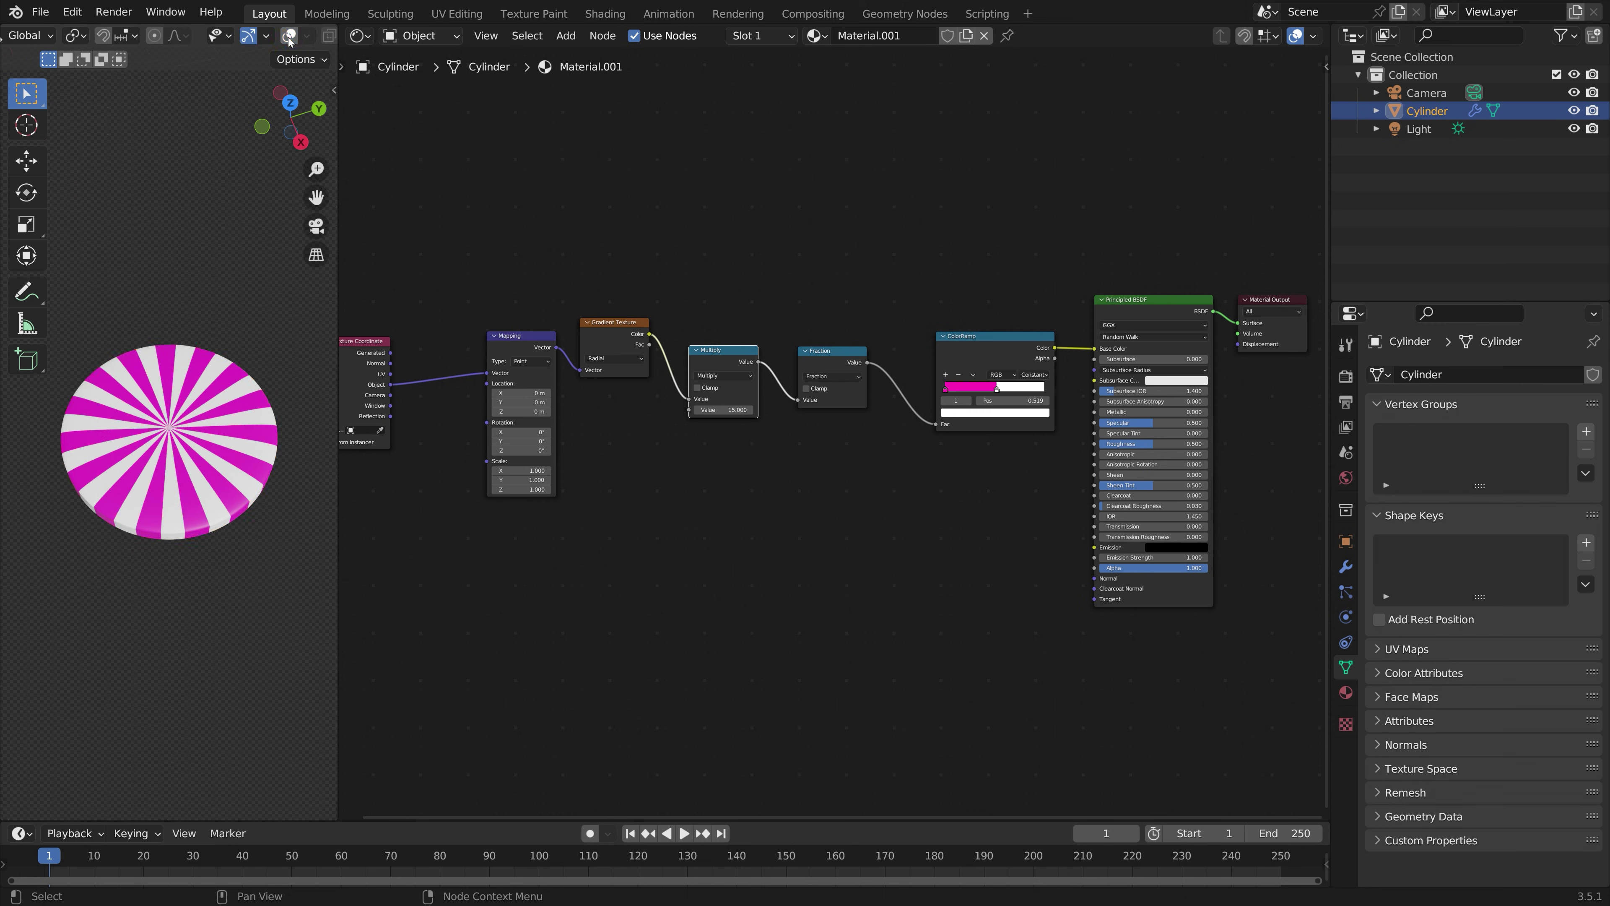
Step: Save an incremented new version of the file
key(ctrl+shift+s)
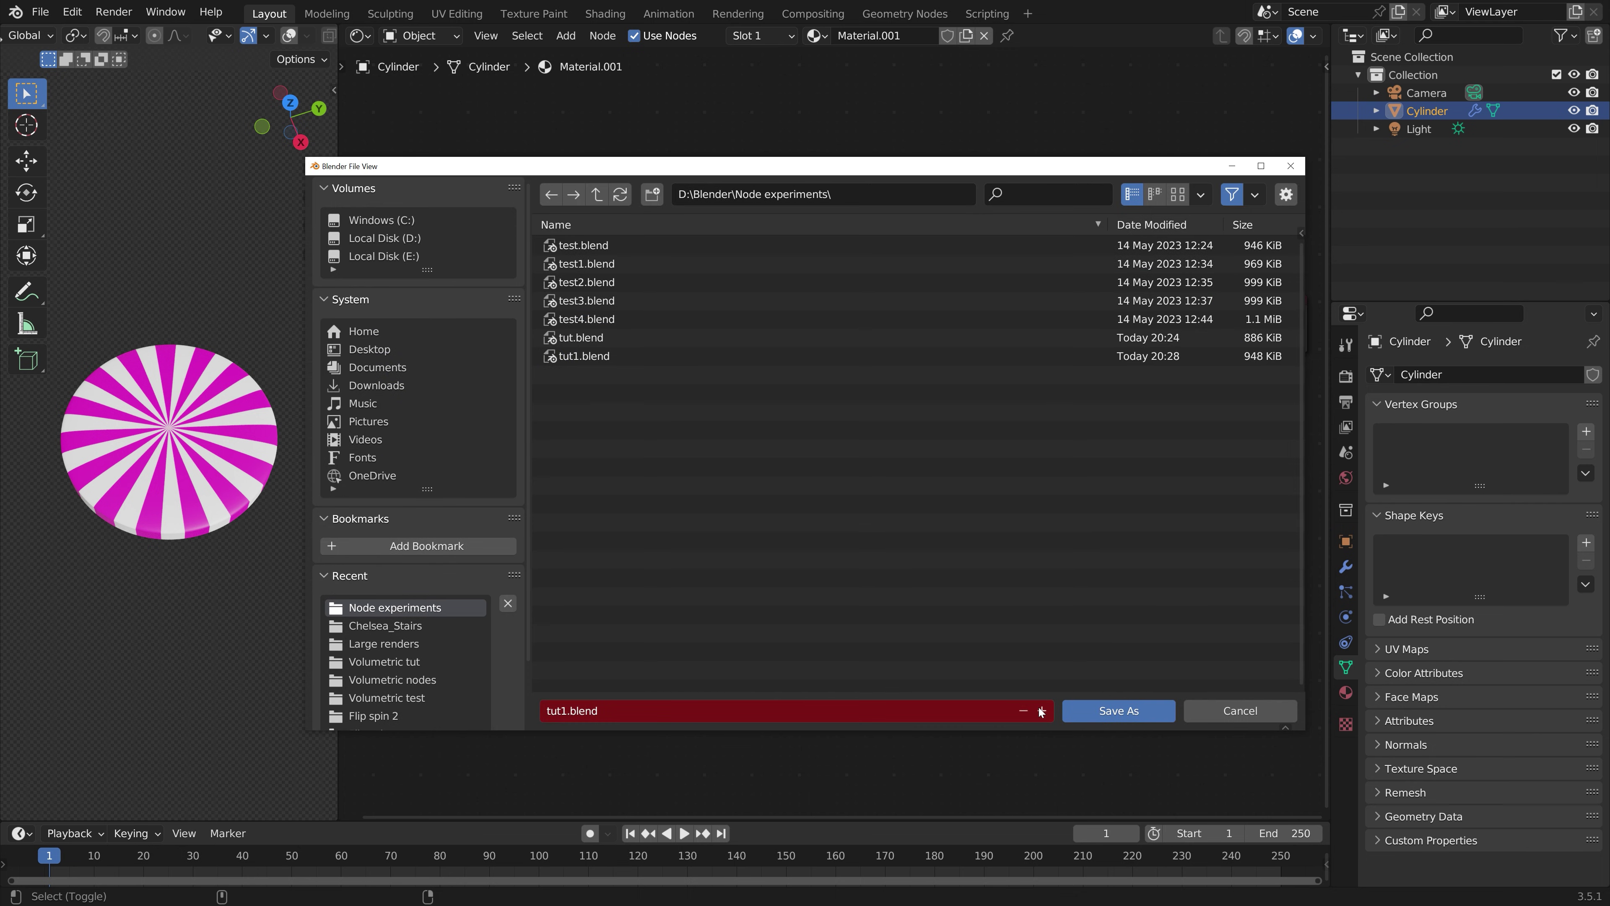
click(1041, 711)
key(Return)
Step: Duplicate the Mapping and Gradient Texture nodes, feed Object coordinates in, and make the copy Spherical
drag(467, 539, 624, 302)
key(shift+d)
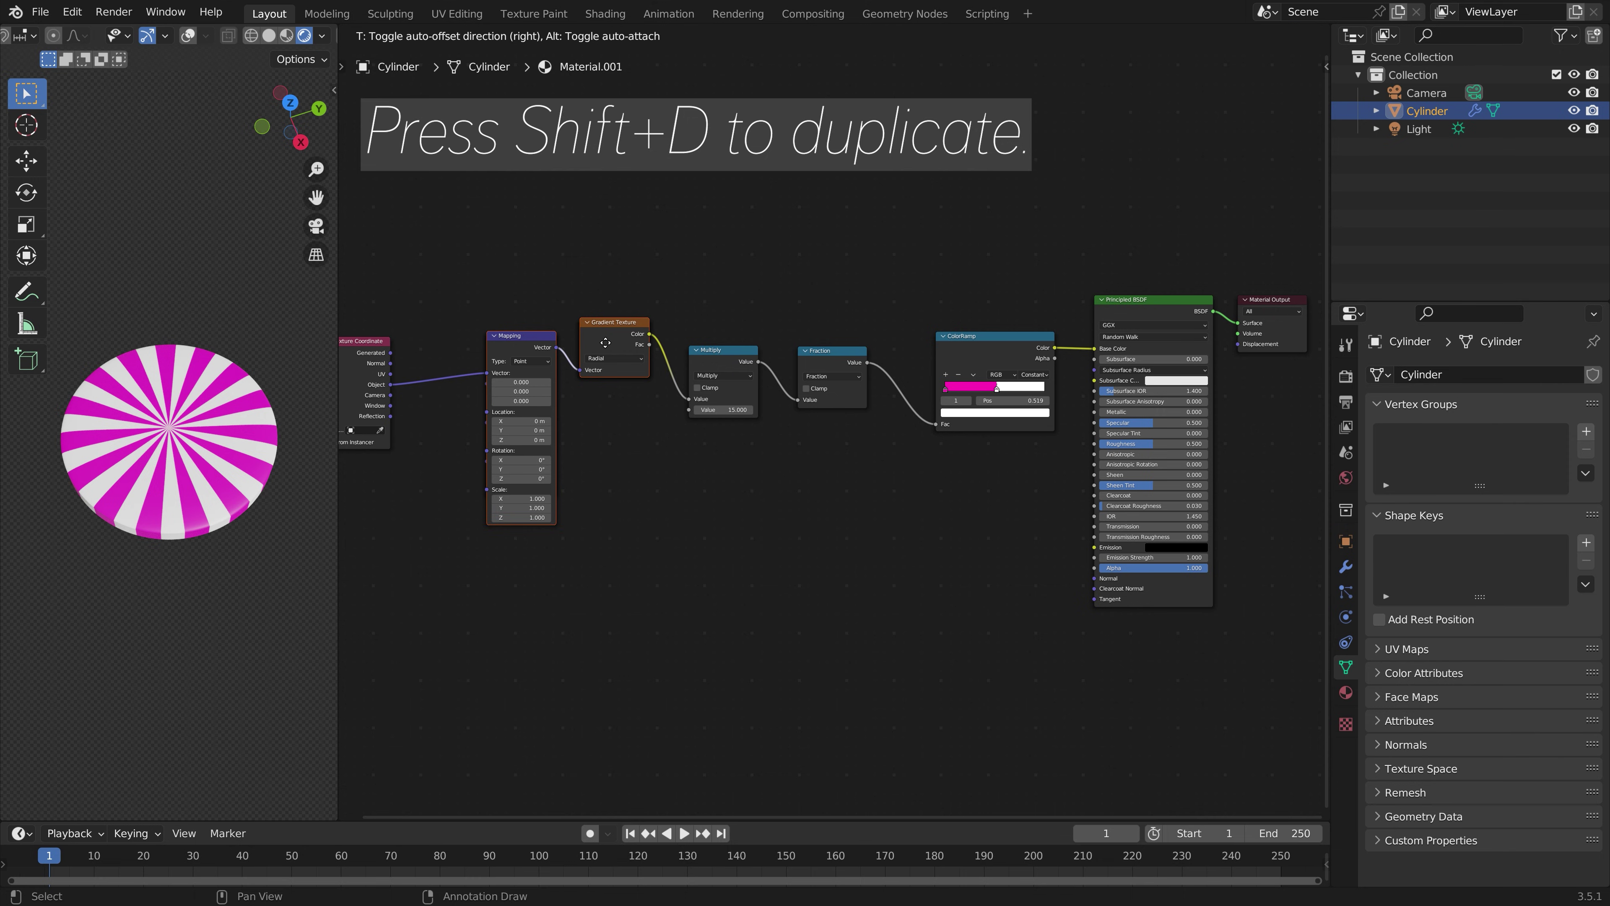
click(604, 540)
drag(391, 385, 486, 571)
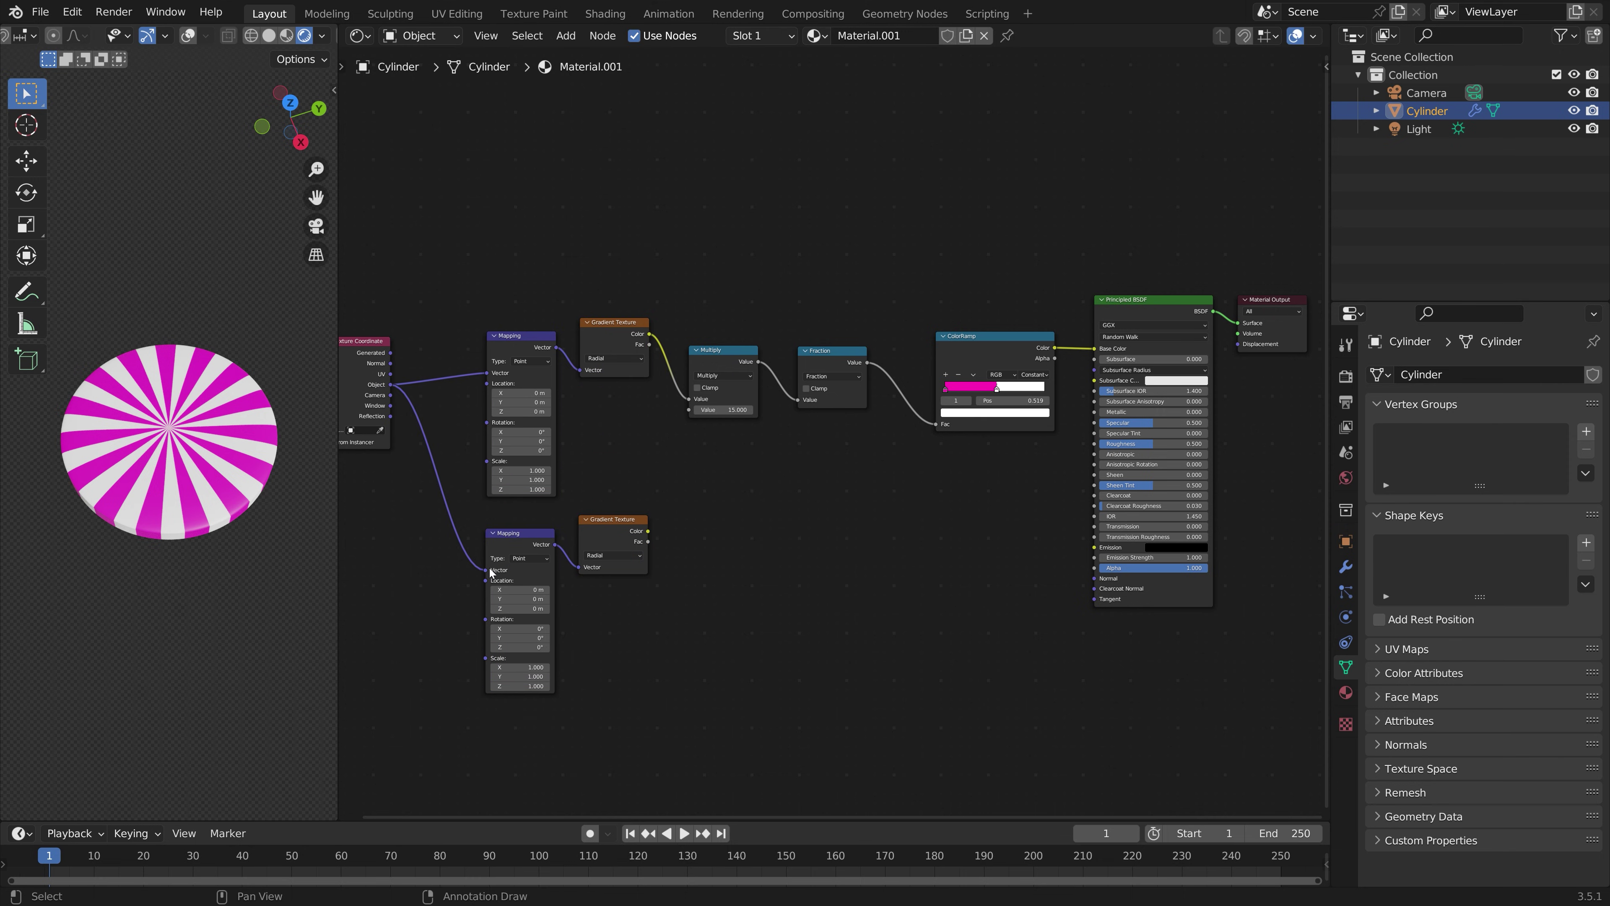
click(617, 559)
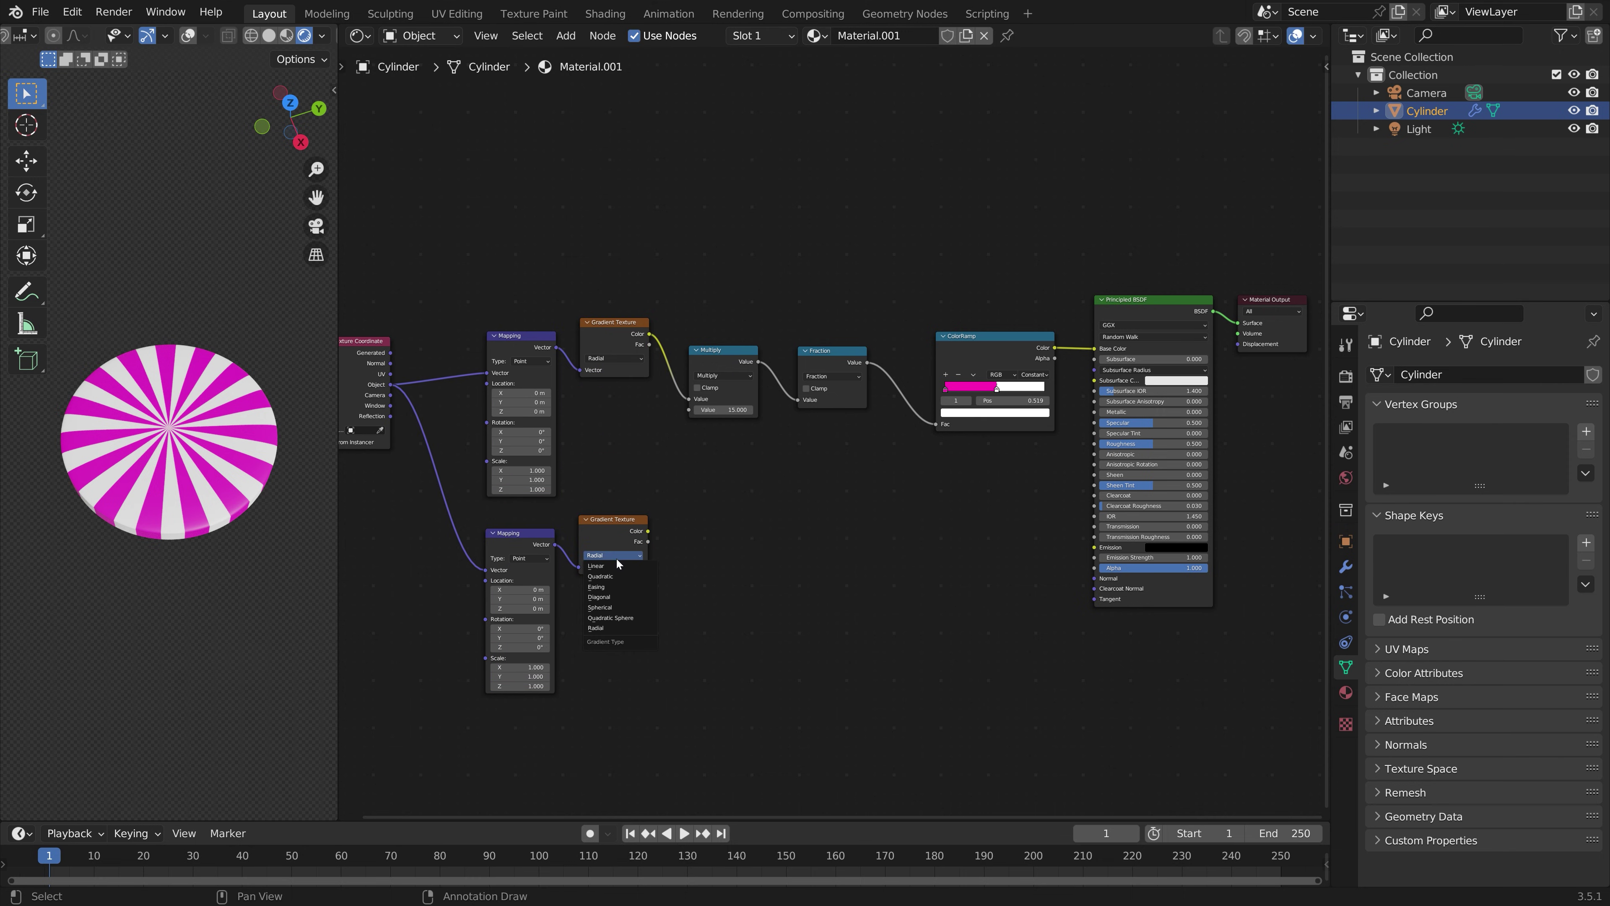
click(622, 607)
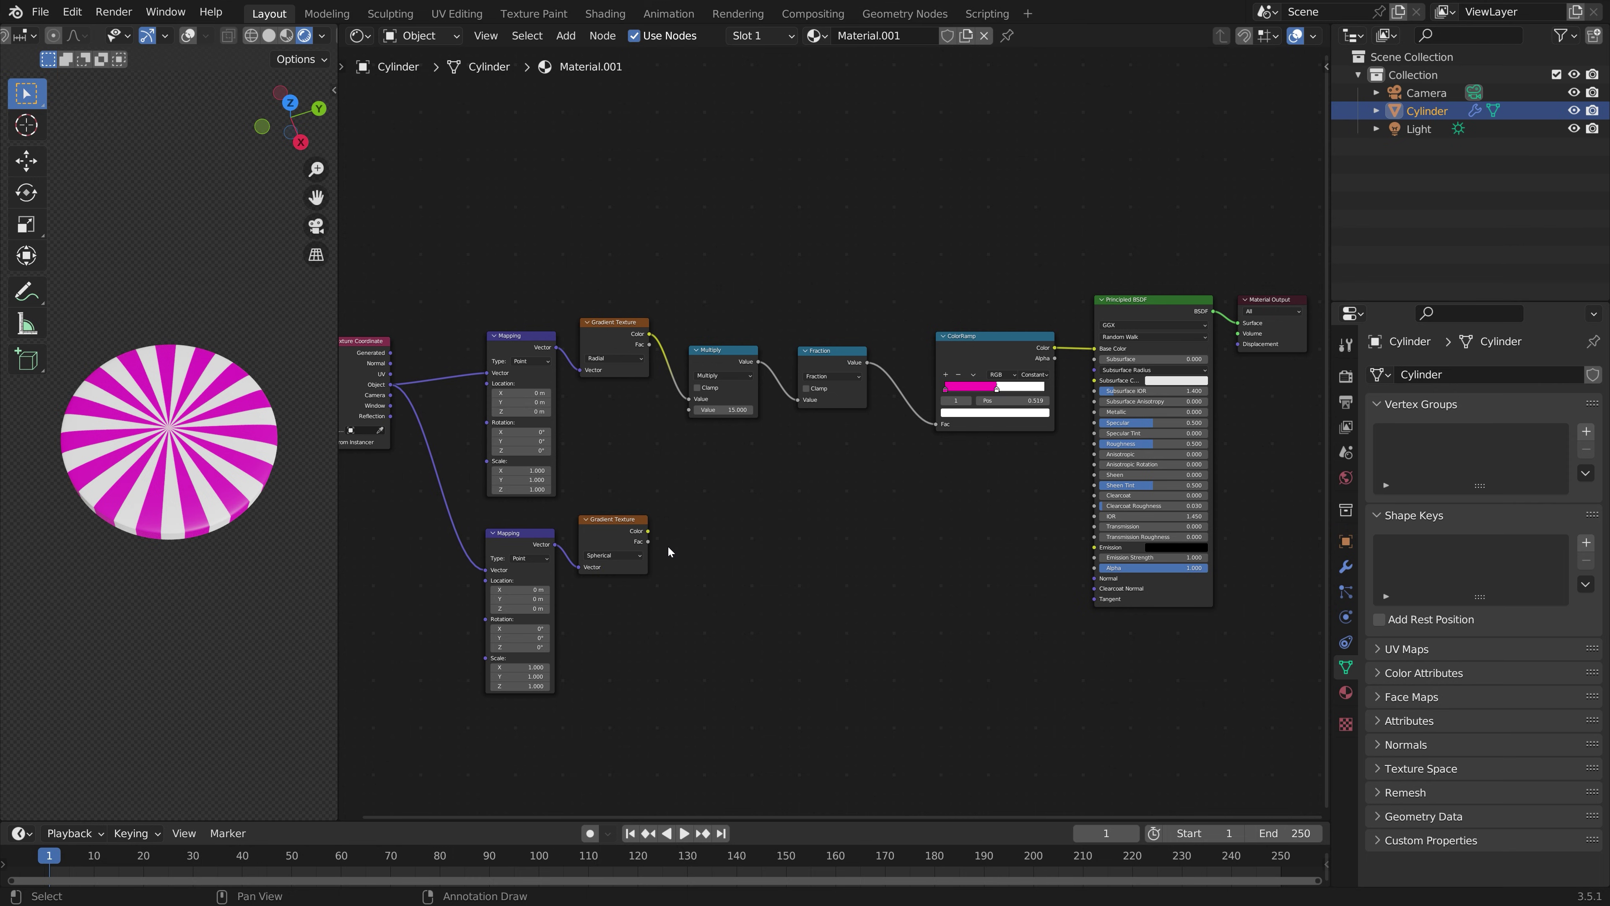
Step: Add a Combine XYZ node between the Spherical gradient and the stripe Mapping's rotation
key(shift+a)
click(668, 531)
text(combin)
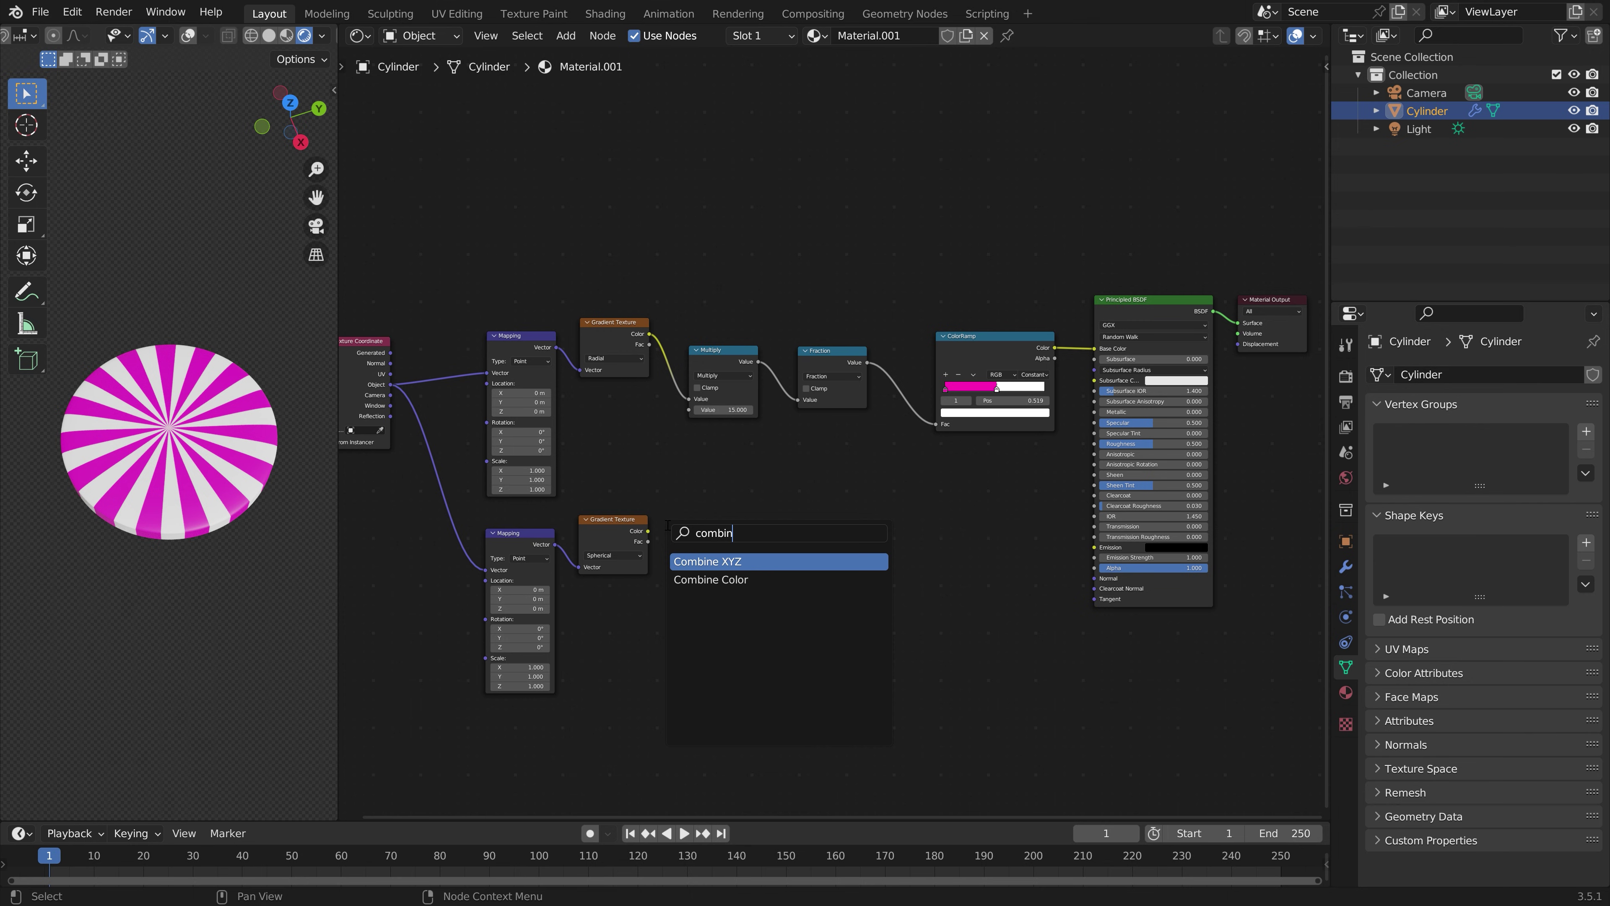
key(Return)
click(669, 530)
drag(645, 538, 487, 424)
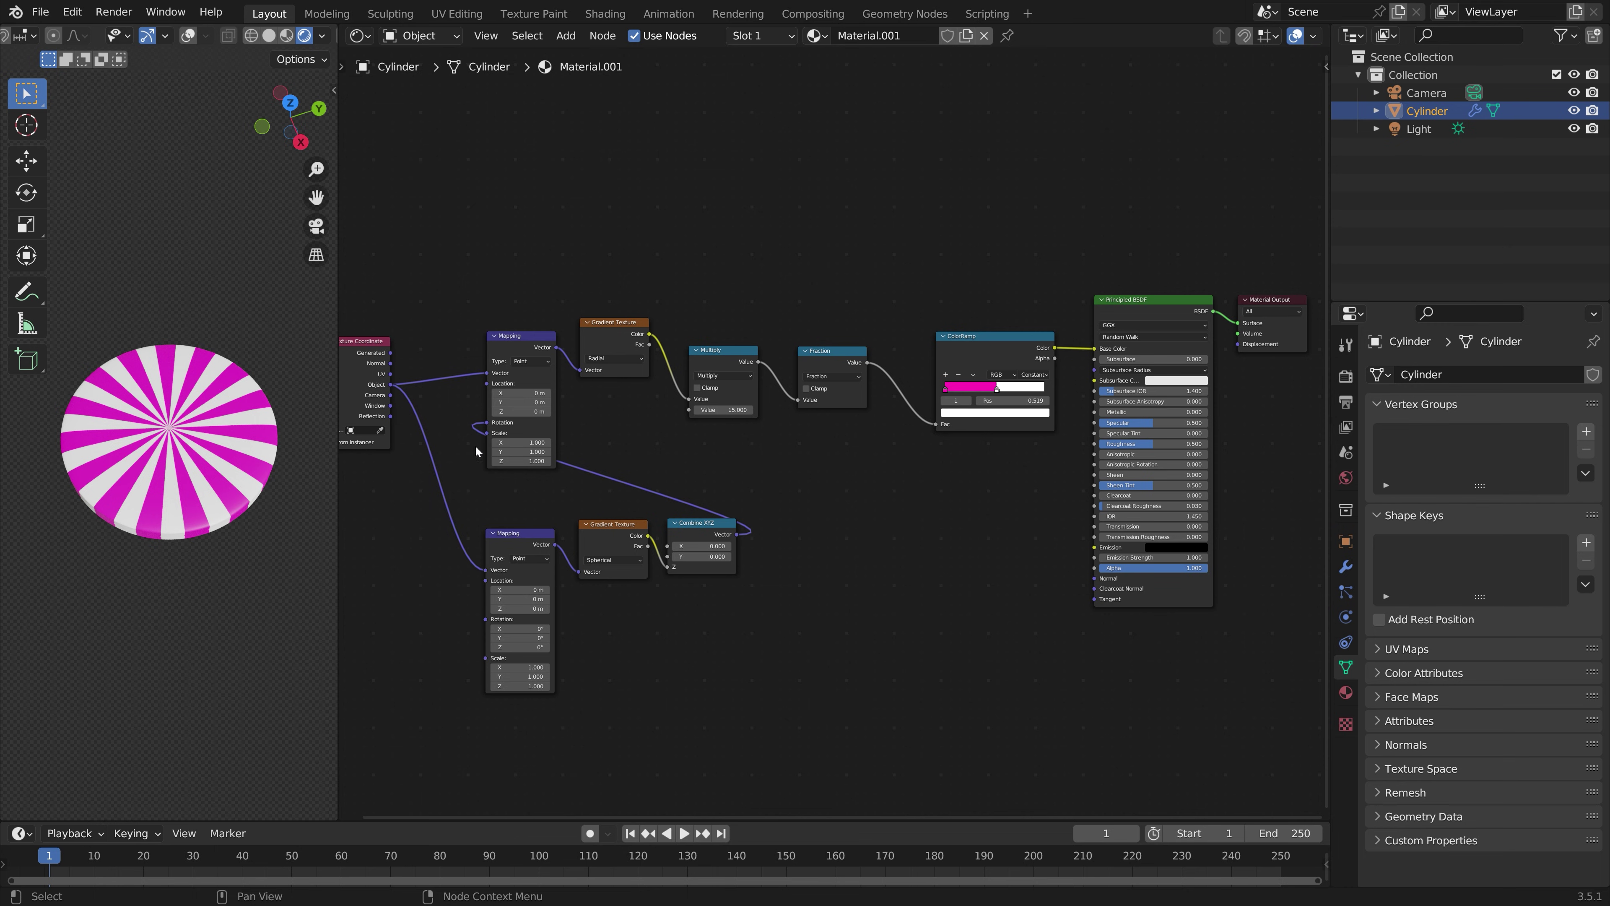
Step: Apply all transforms to the cylinder and shift the lower Mapping and gradient nodes left
key(ctrl+a)
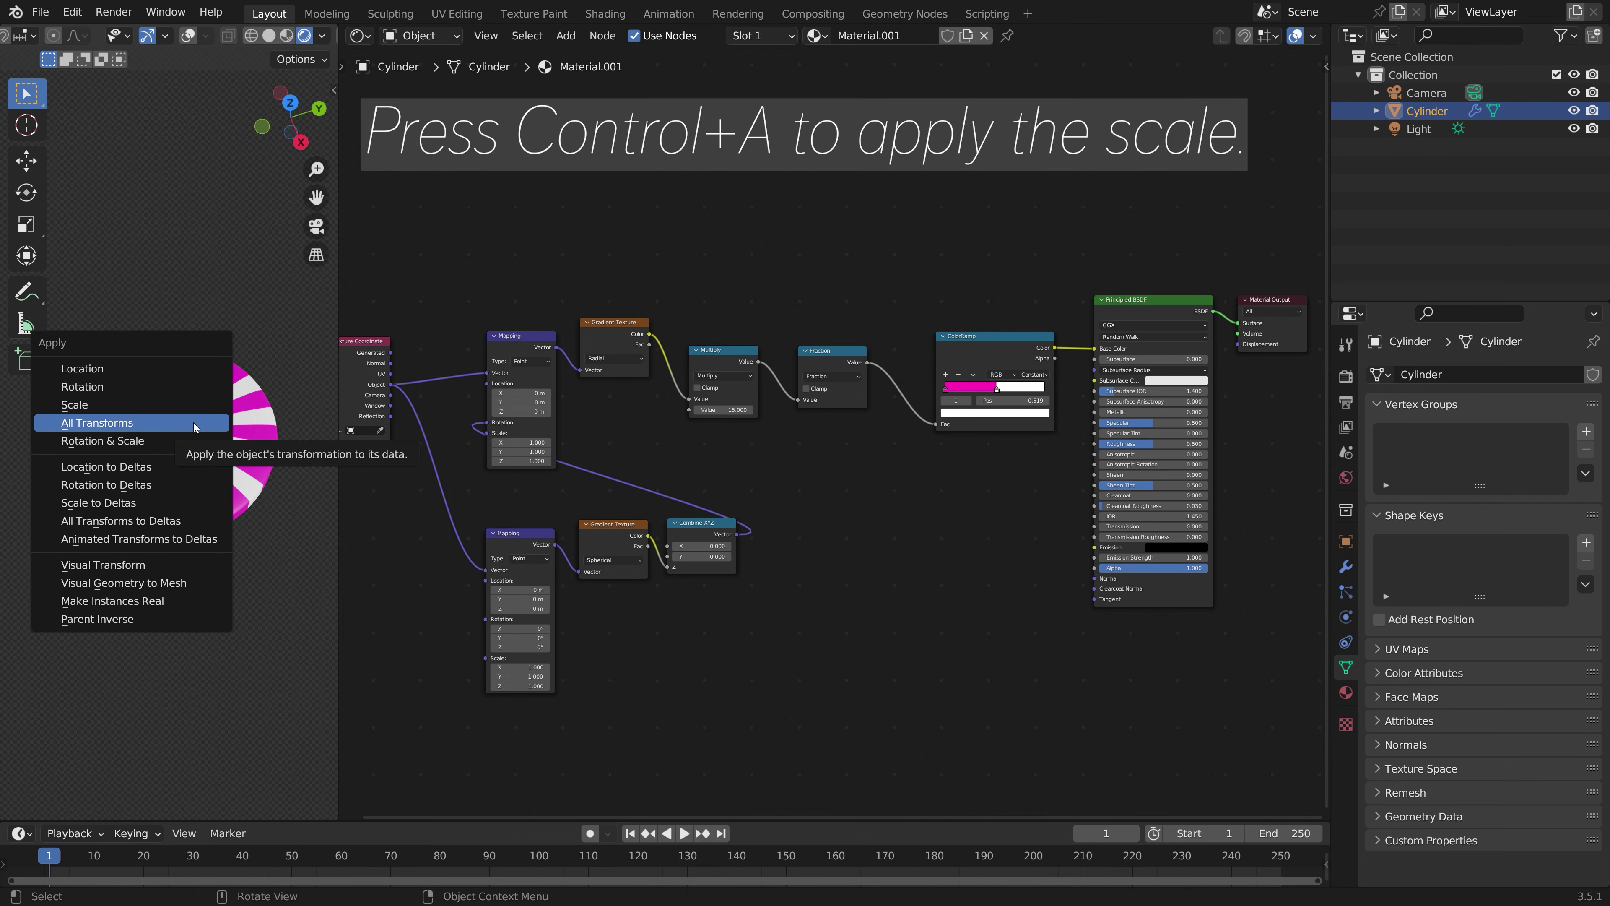
click(194, 426)
drag(405, 676, 488, 543)
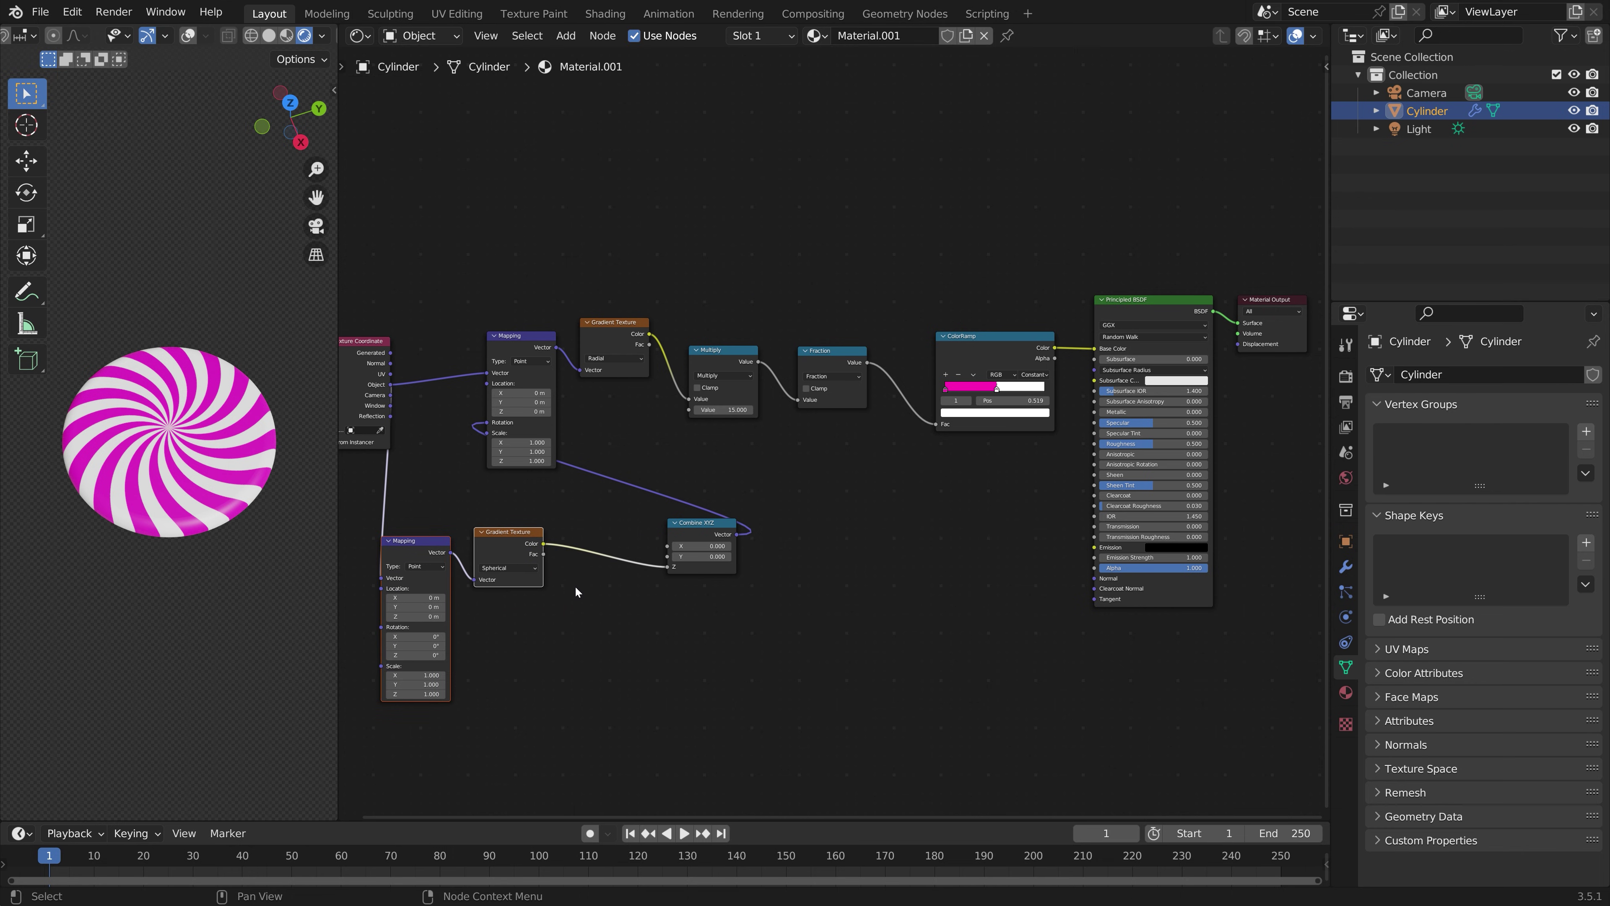
Step: Insert a Math Multiply node before Combine XYZ with value 2 to twist the stripes
key(shift+a)
click(579, 582)
text(math)
key(Return)
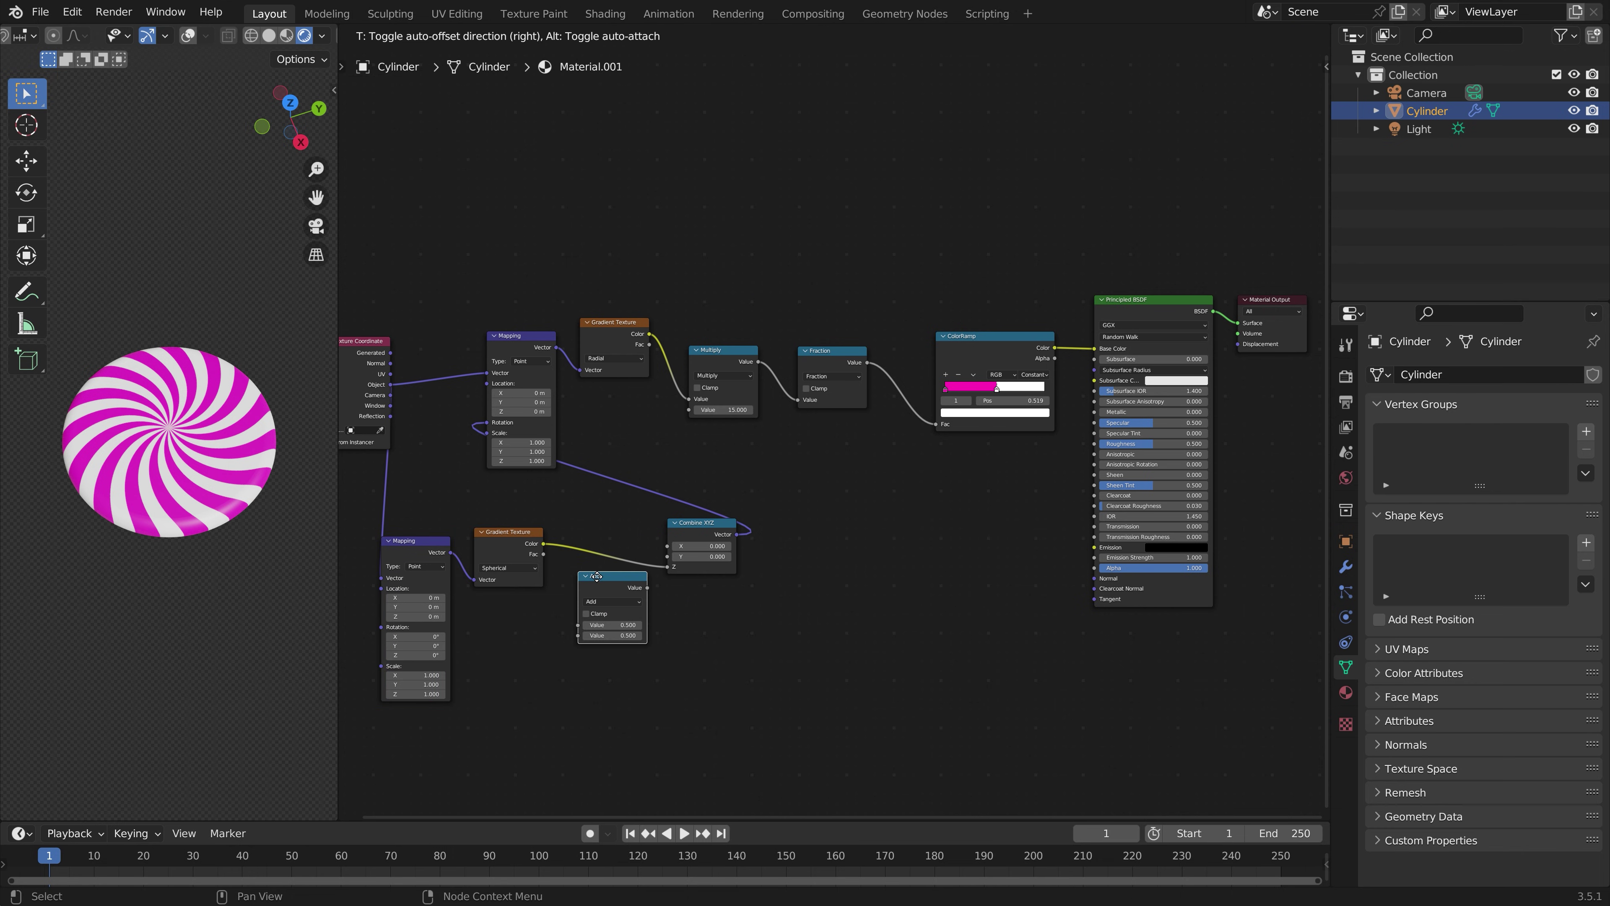
click(607, 536)
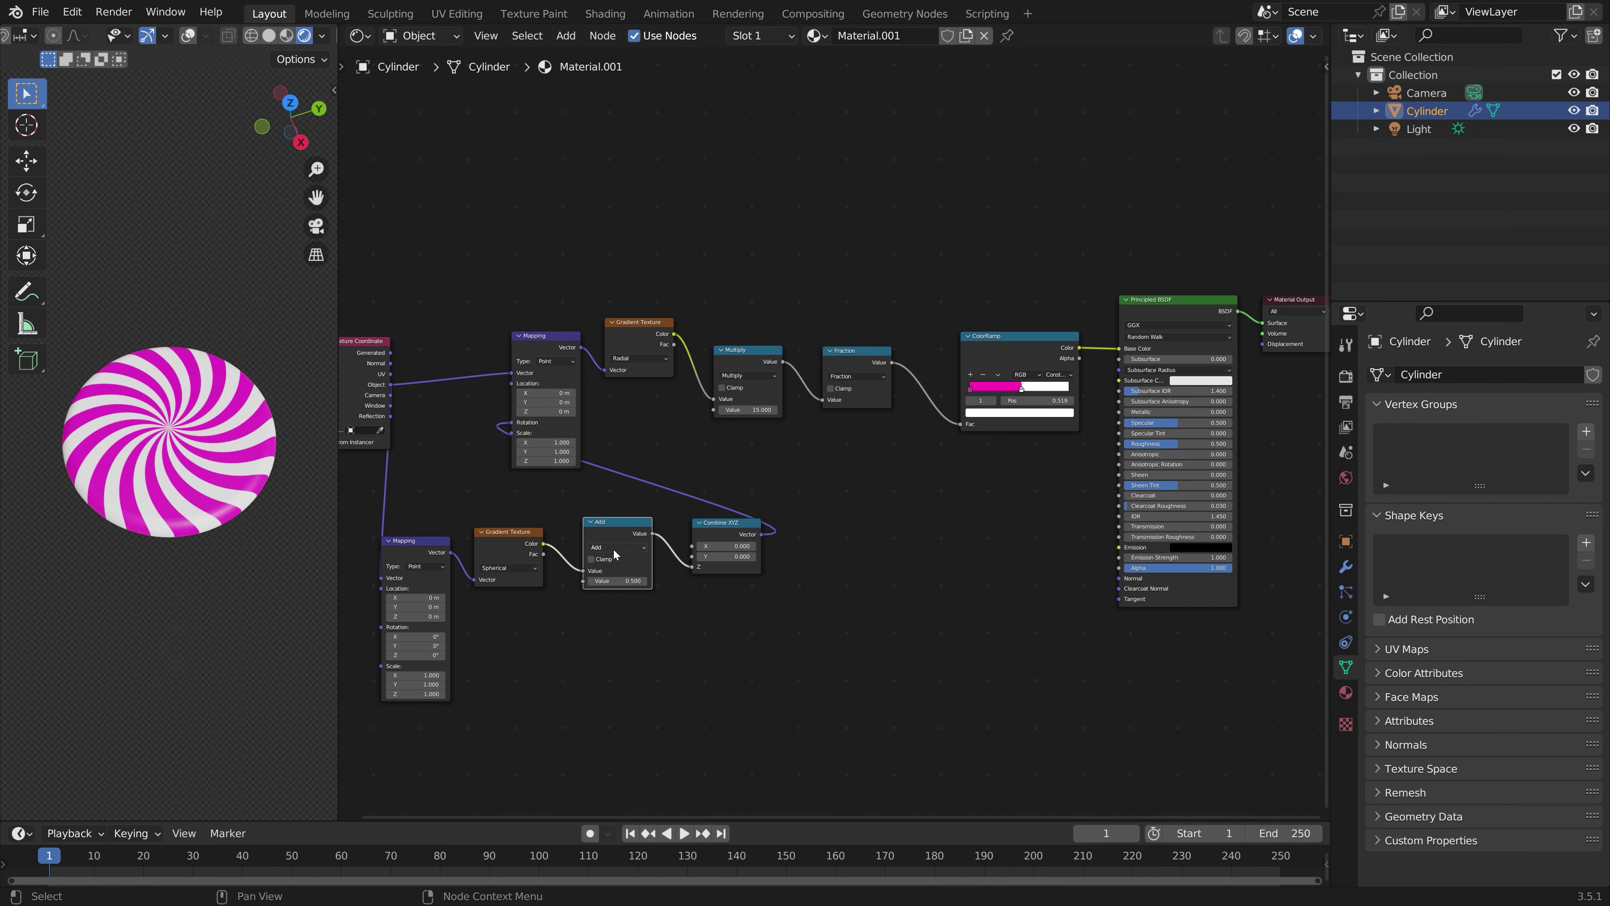
click(618, 546)
click(611, 578)
drag(616, 582, 637, 581)
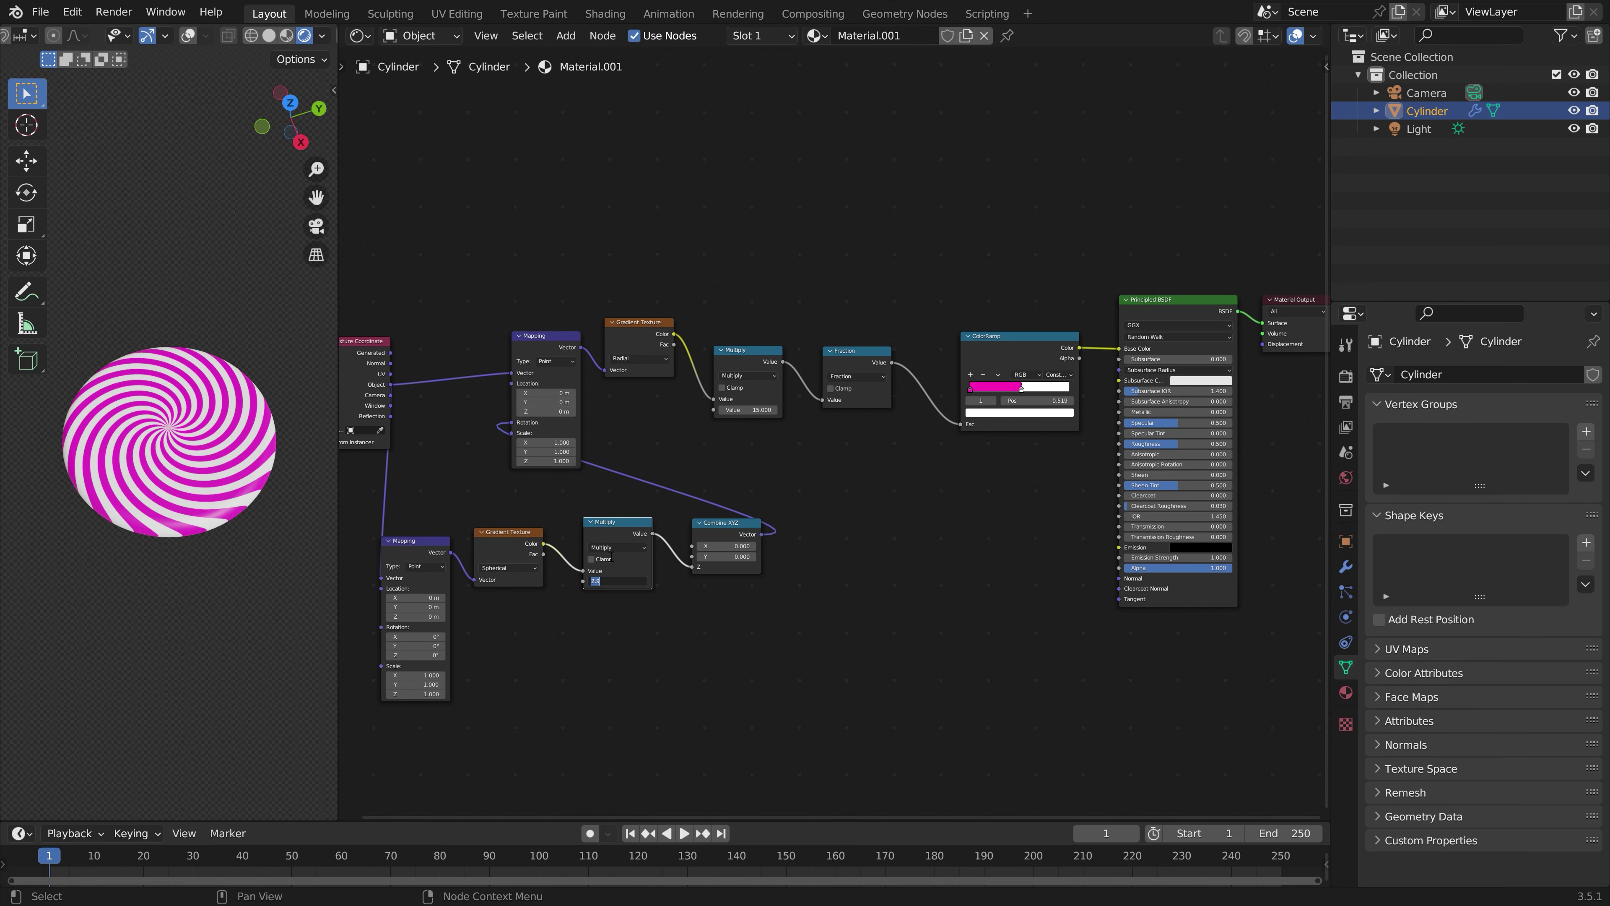
key(Return)
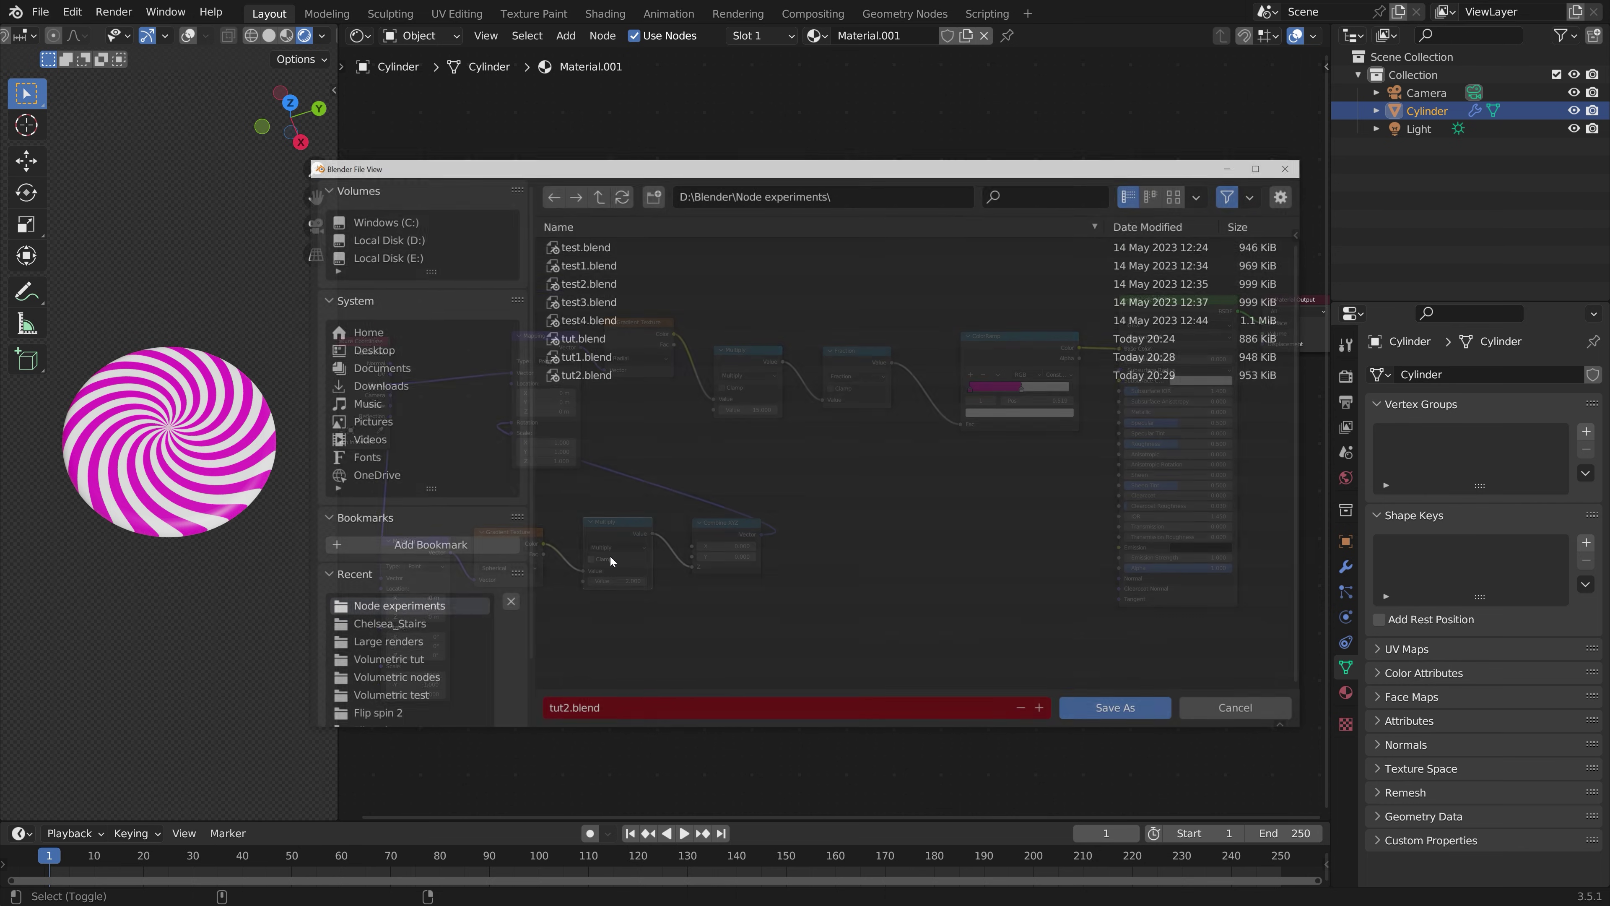
Step: Save as tut3.blend, set Roughness to 0, and widen the 3D view
key(ctrl+shift+s)
click(1039, 710)
click(1103, 712)
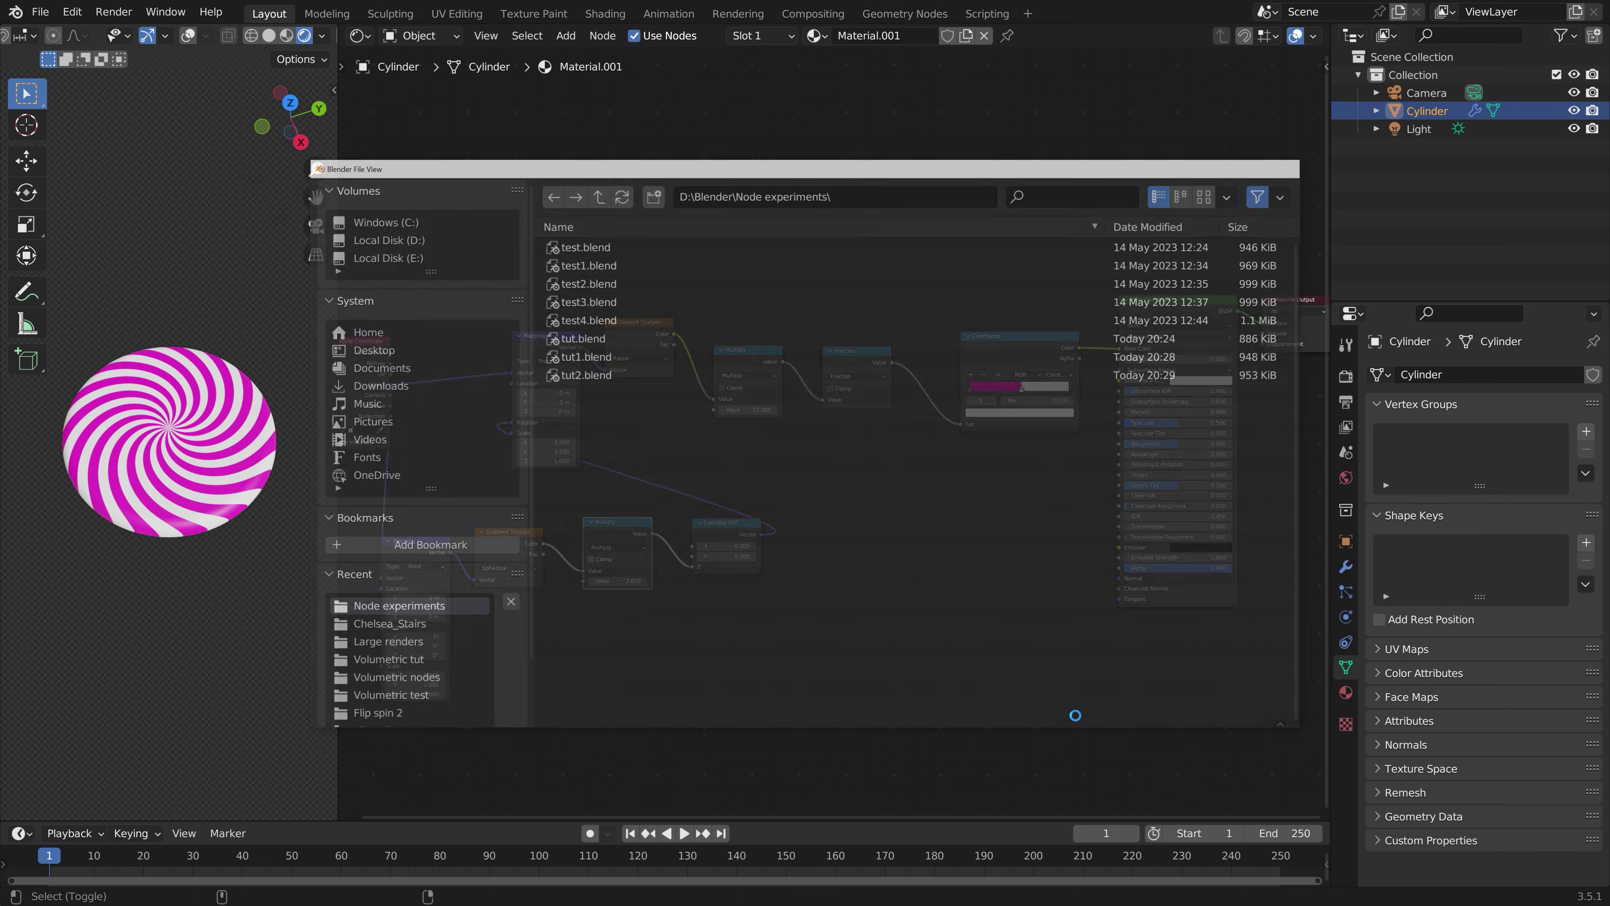
drag(1151, 444, 1116, 444)
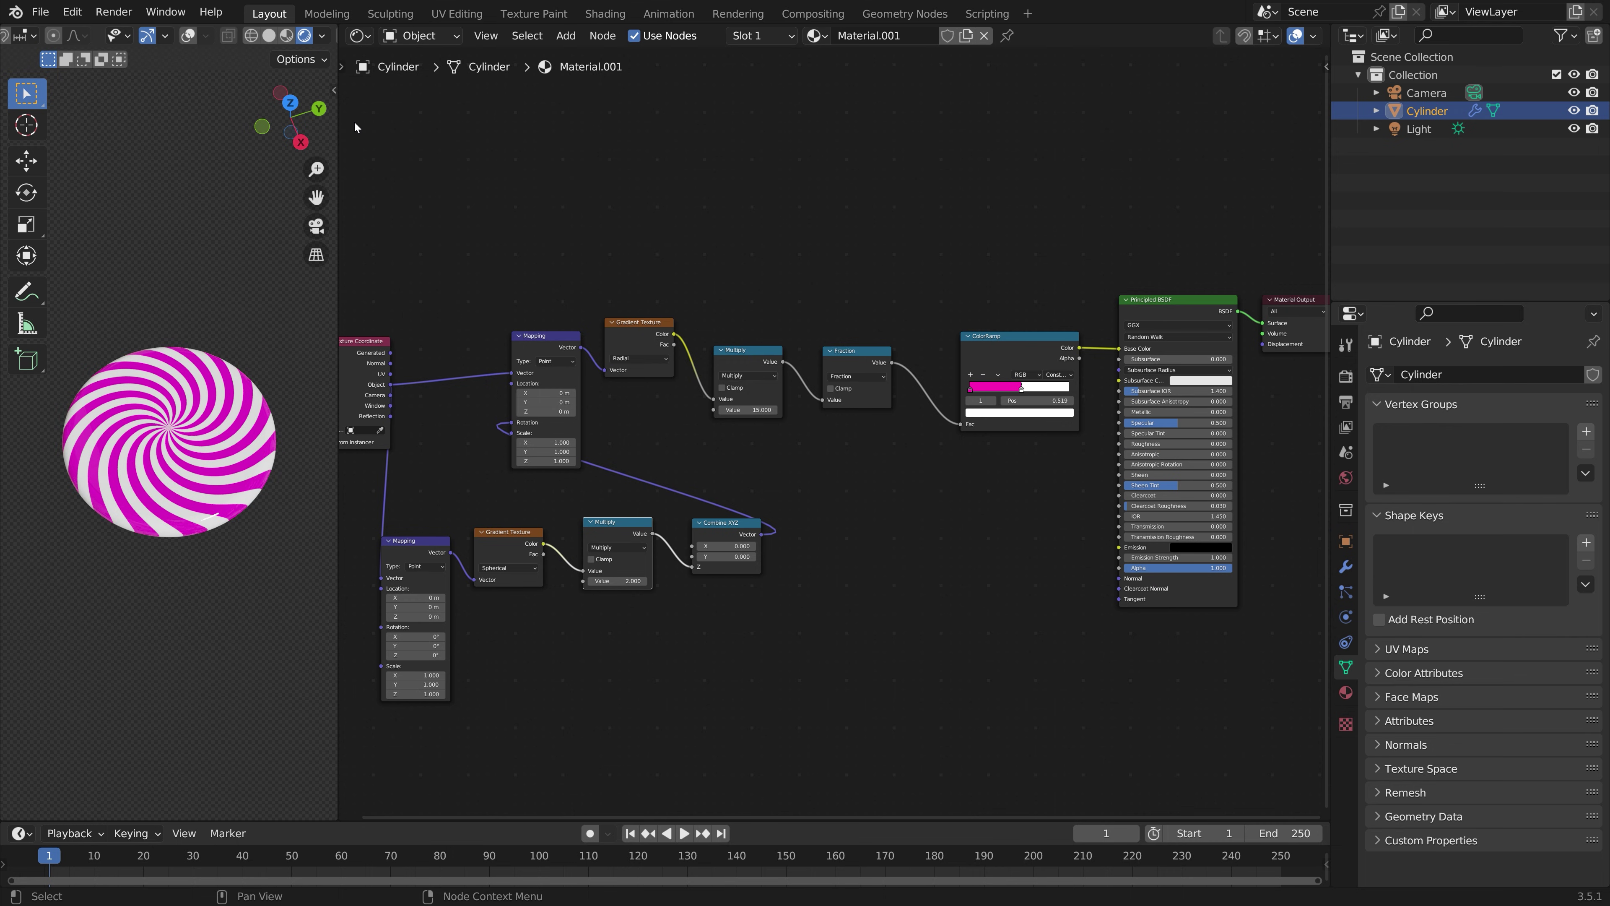
drag(339, 122, 1084, 95)
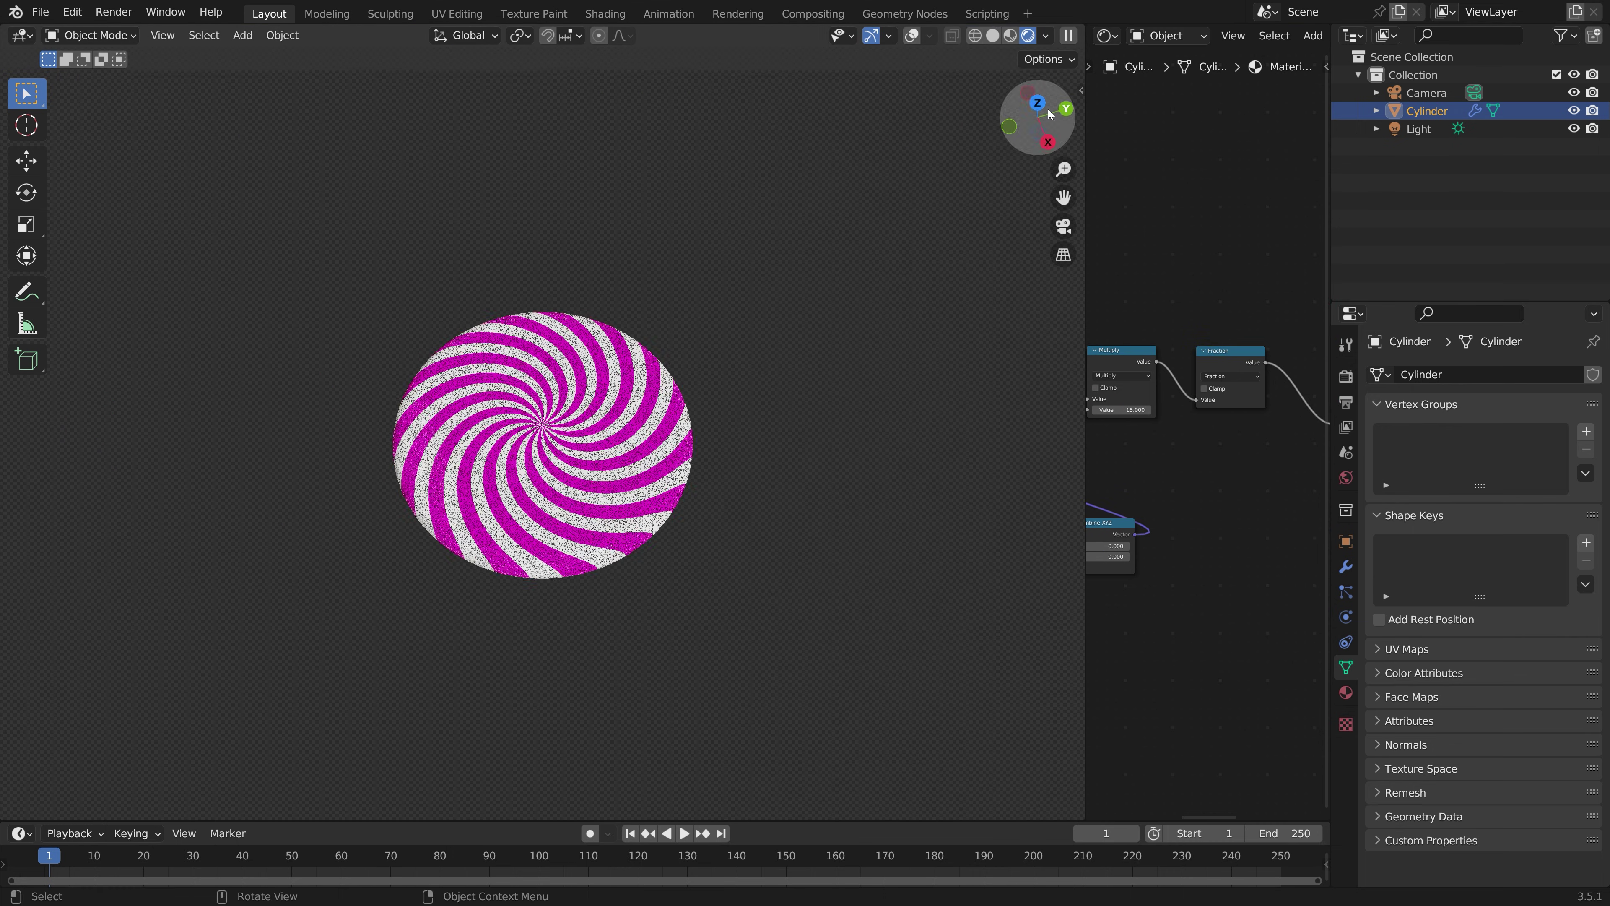
Step: Restore overlays and solid shading, then add a cylinder rotated 90° about Y
click(914, 37)
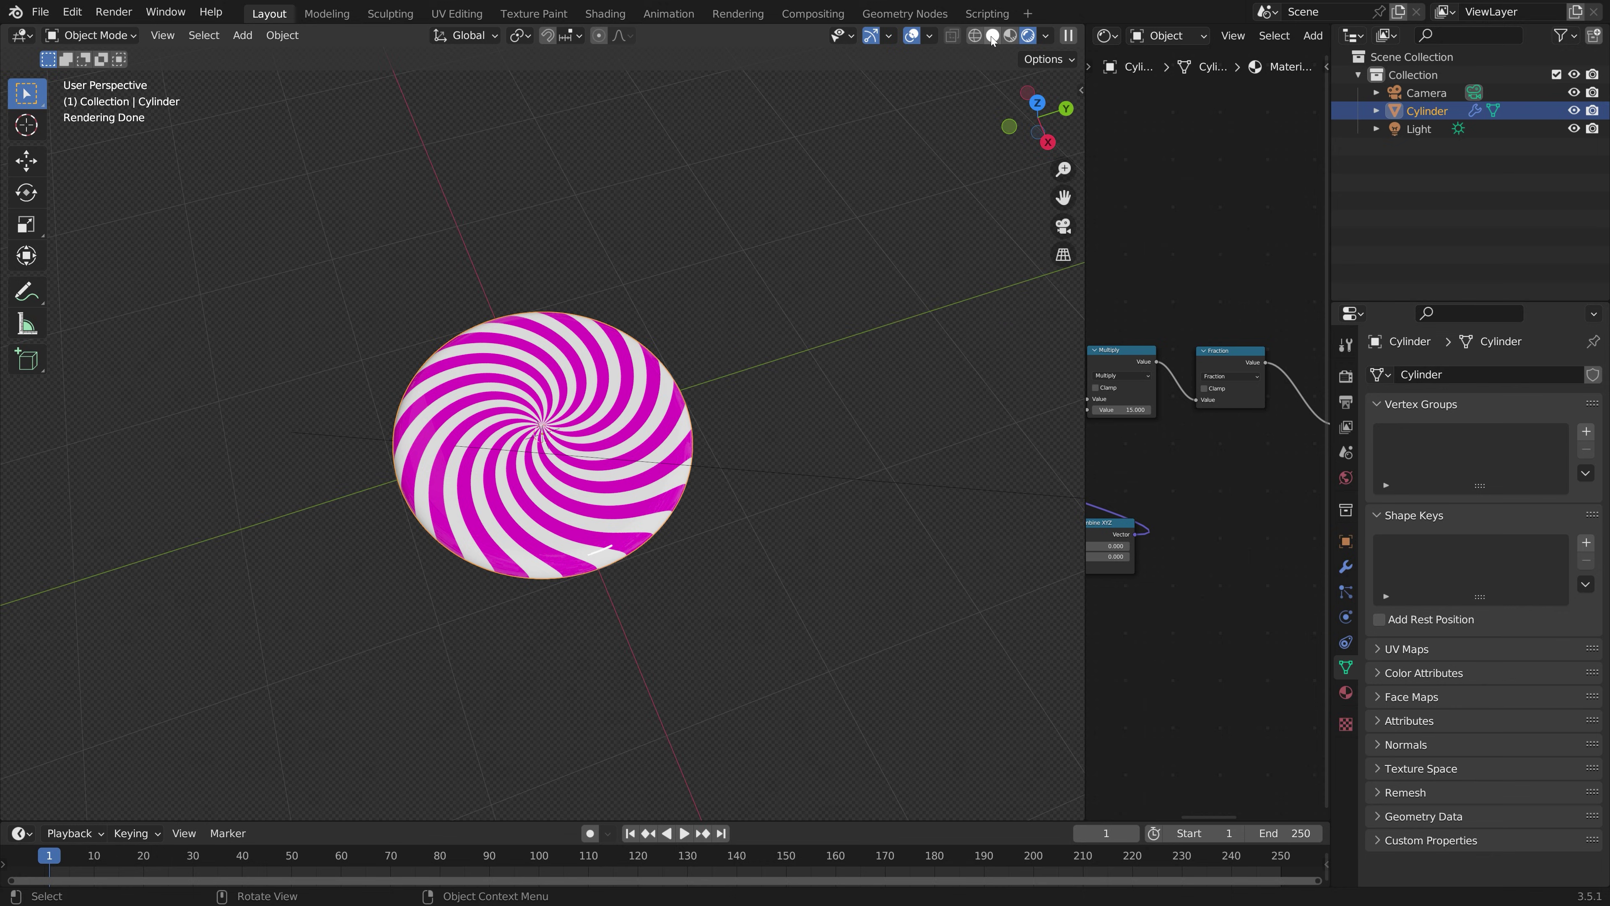
click(993, 36)
key(shift+a)
mouse_move(659, 309)
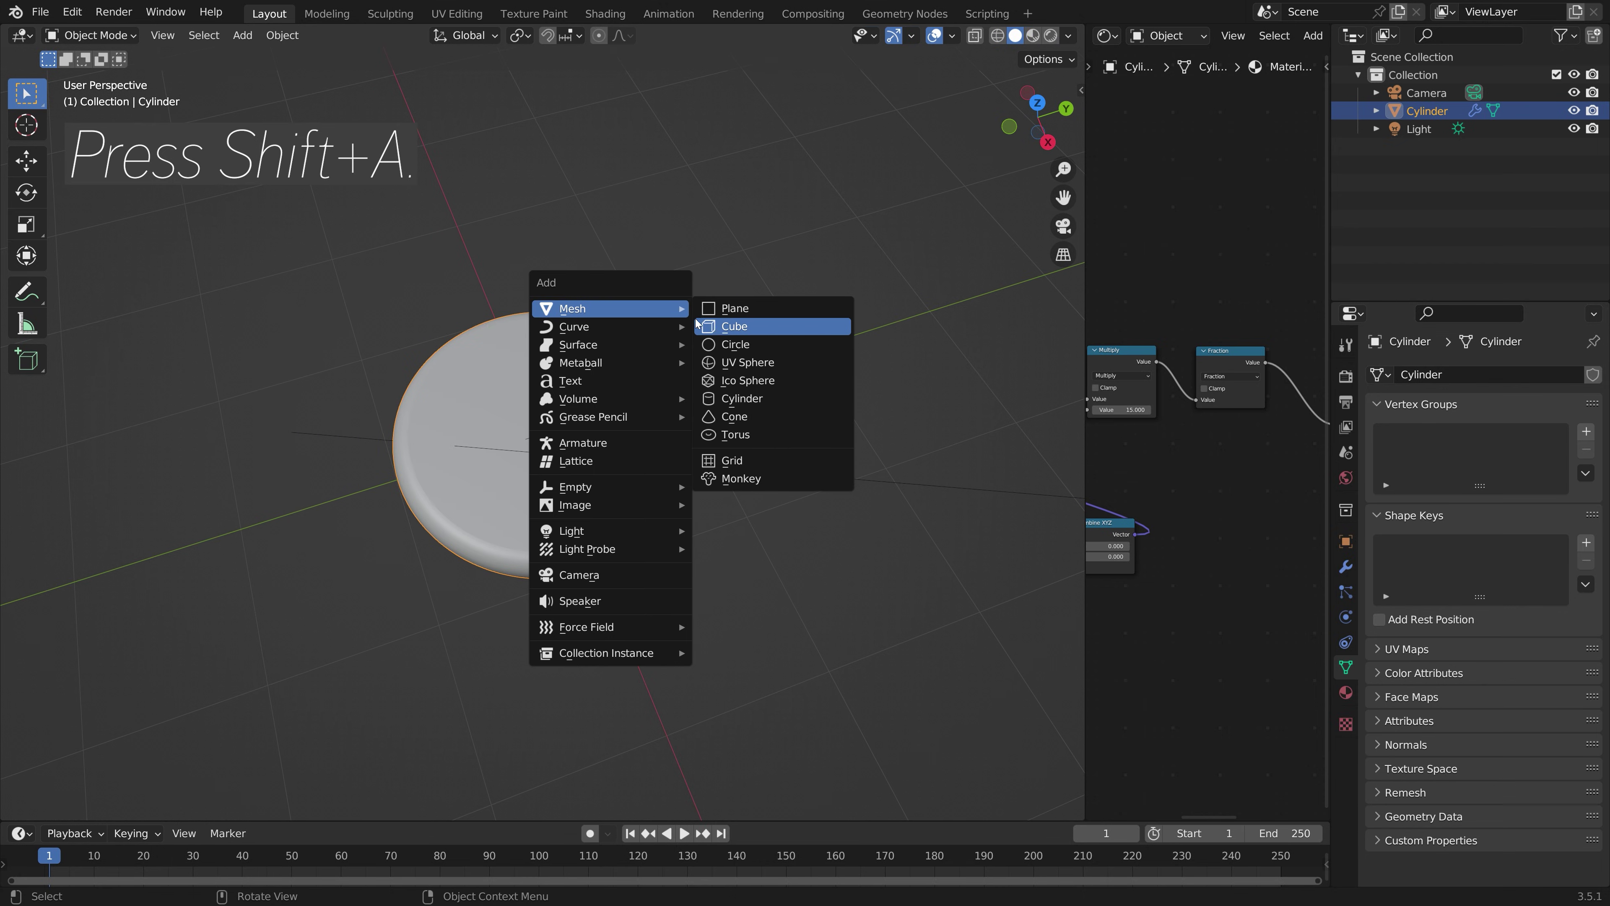
click(742, 401)
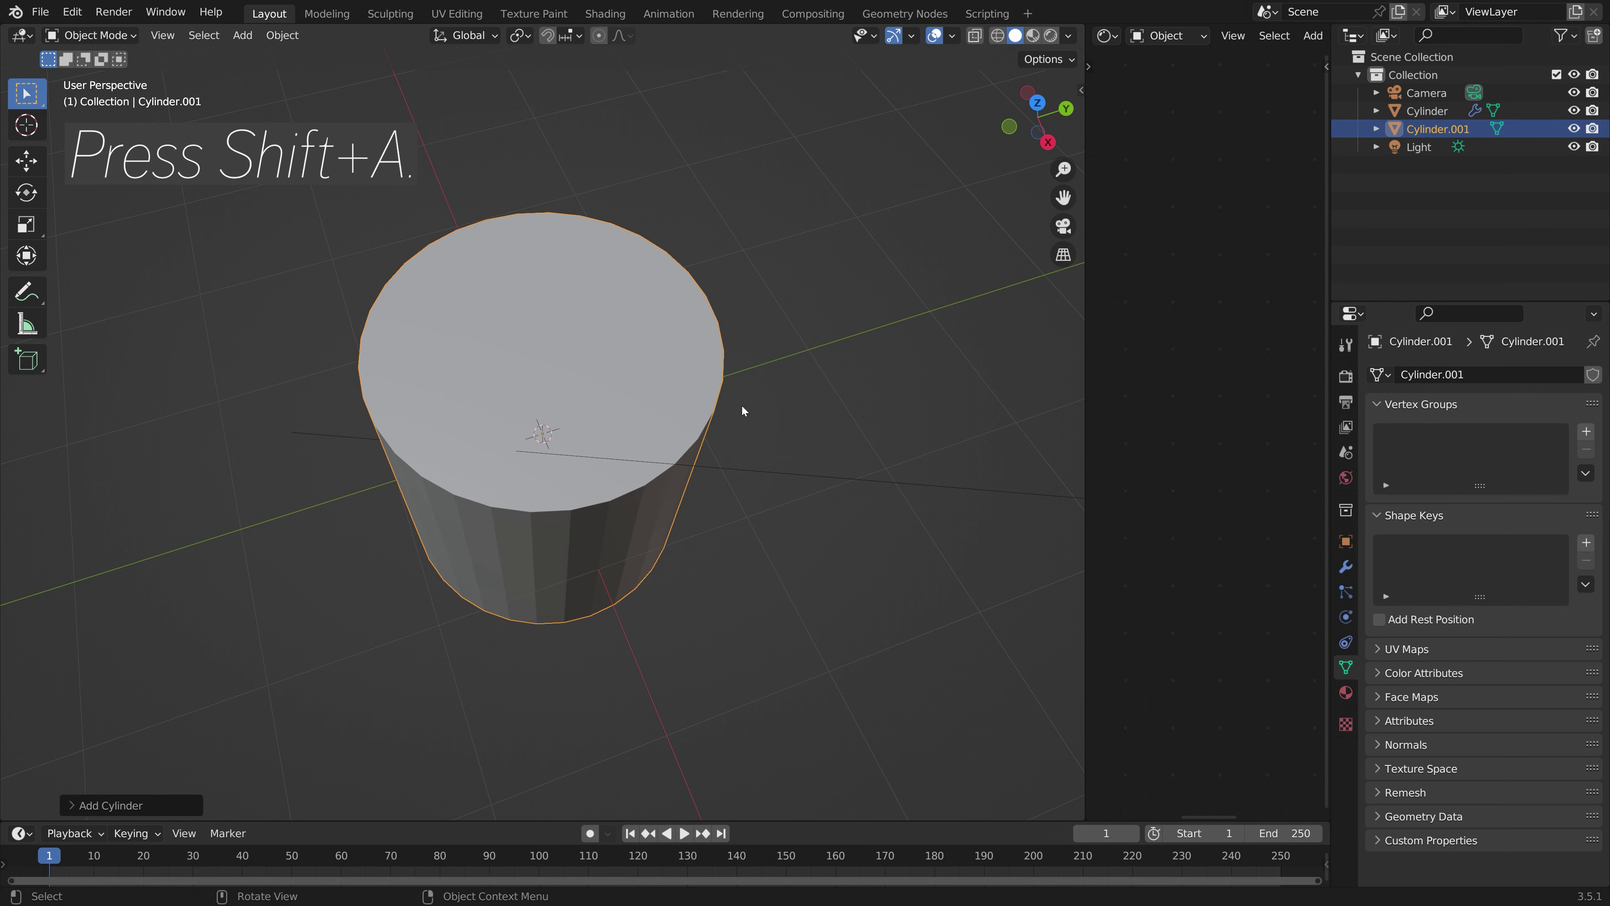
key(r)
key(y)
key(9)
key(0)
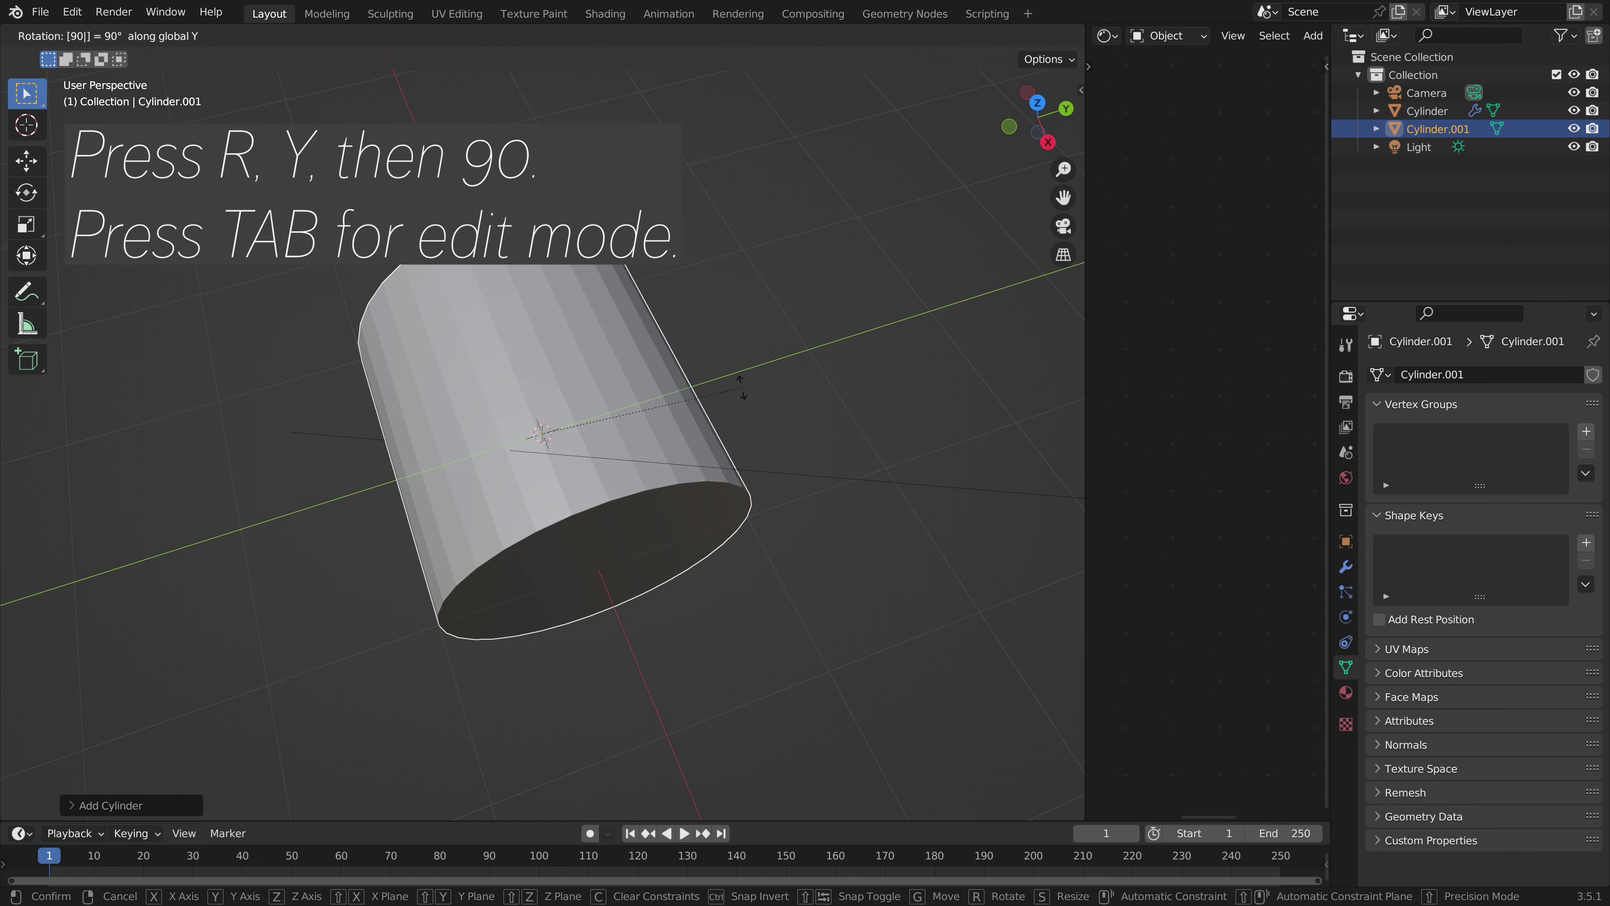
key(Return)
Step: Select the new cylinder's end-cap face in Edit Mode, then return to object mode
key(Tab)
key(alt+a)
middle_drag(741, 387, 521, 525)
click(521, 525)
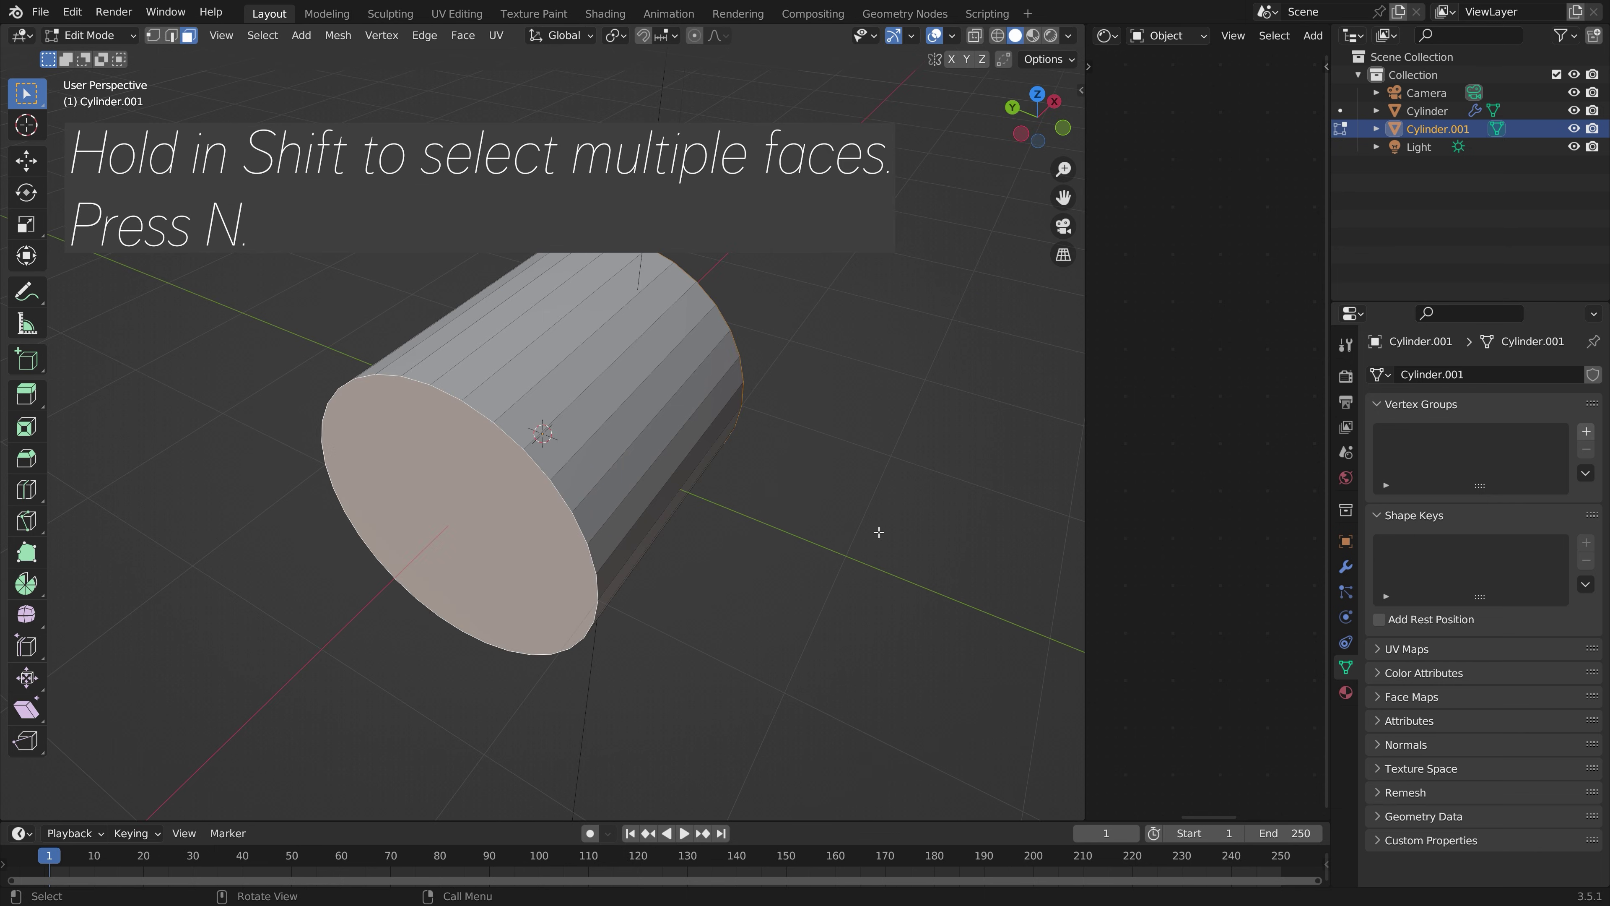
key(n)
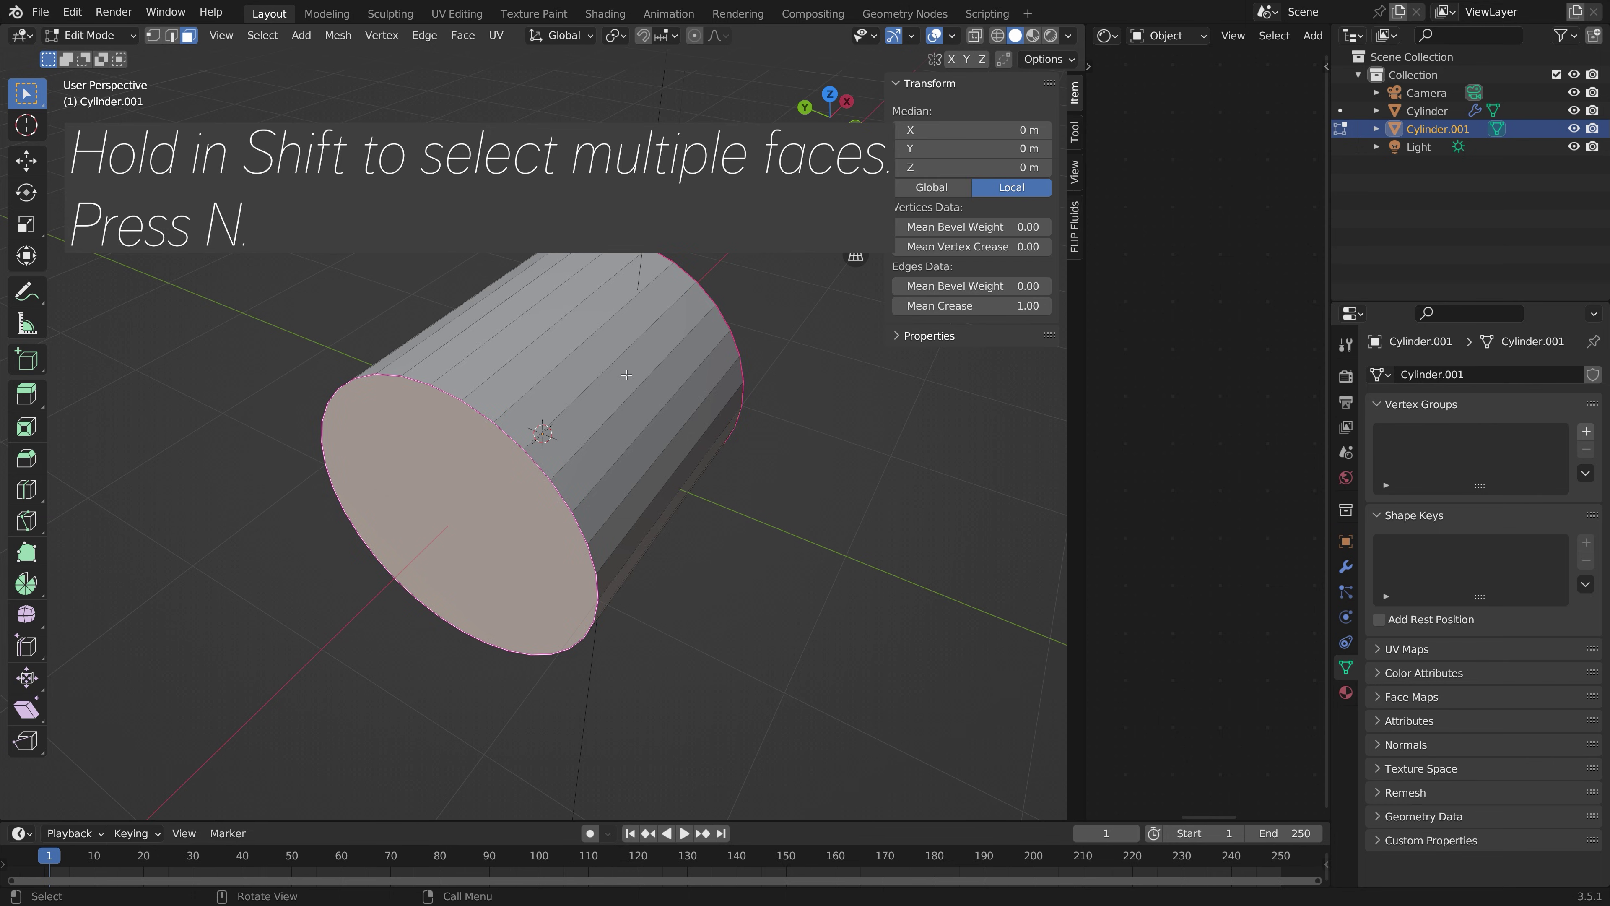
key(Tab)
middle_drag(805, 460, 527, 472)
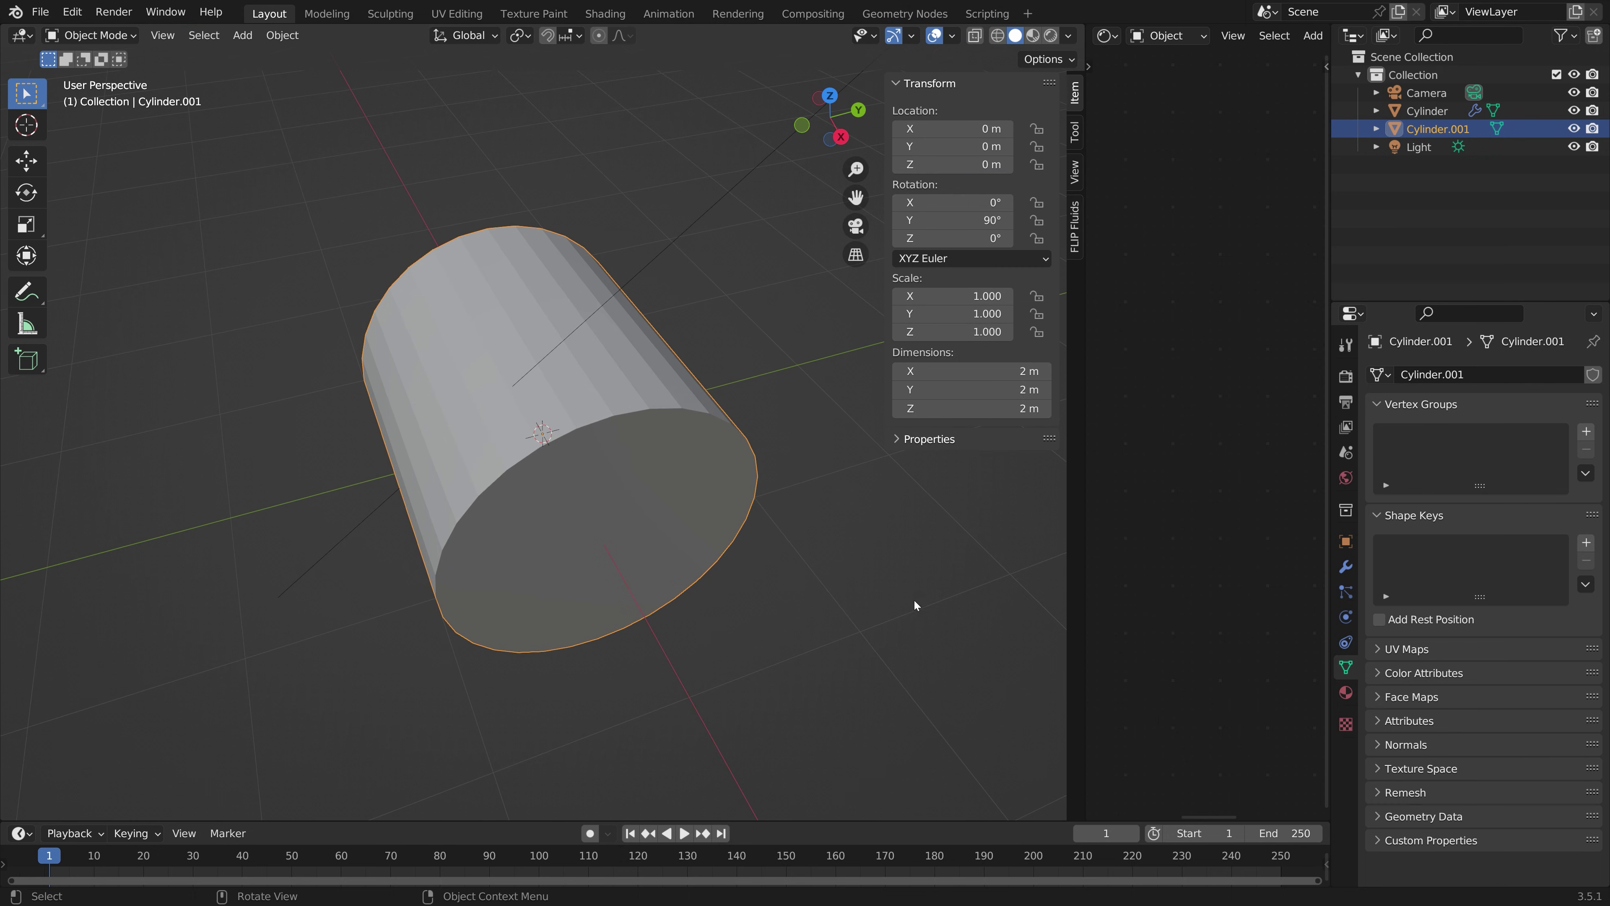
click(1345, 565)
Step: Add a Subdivision Surface modifier with render level 4
click(1430, 374)
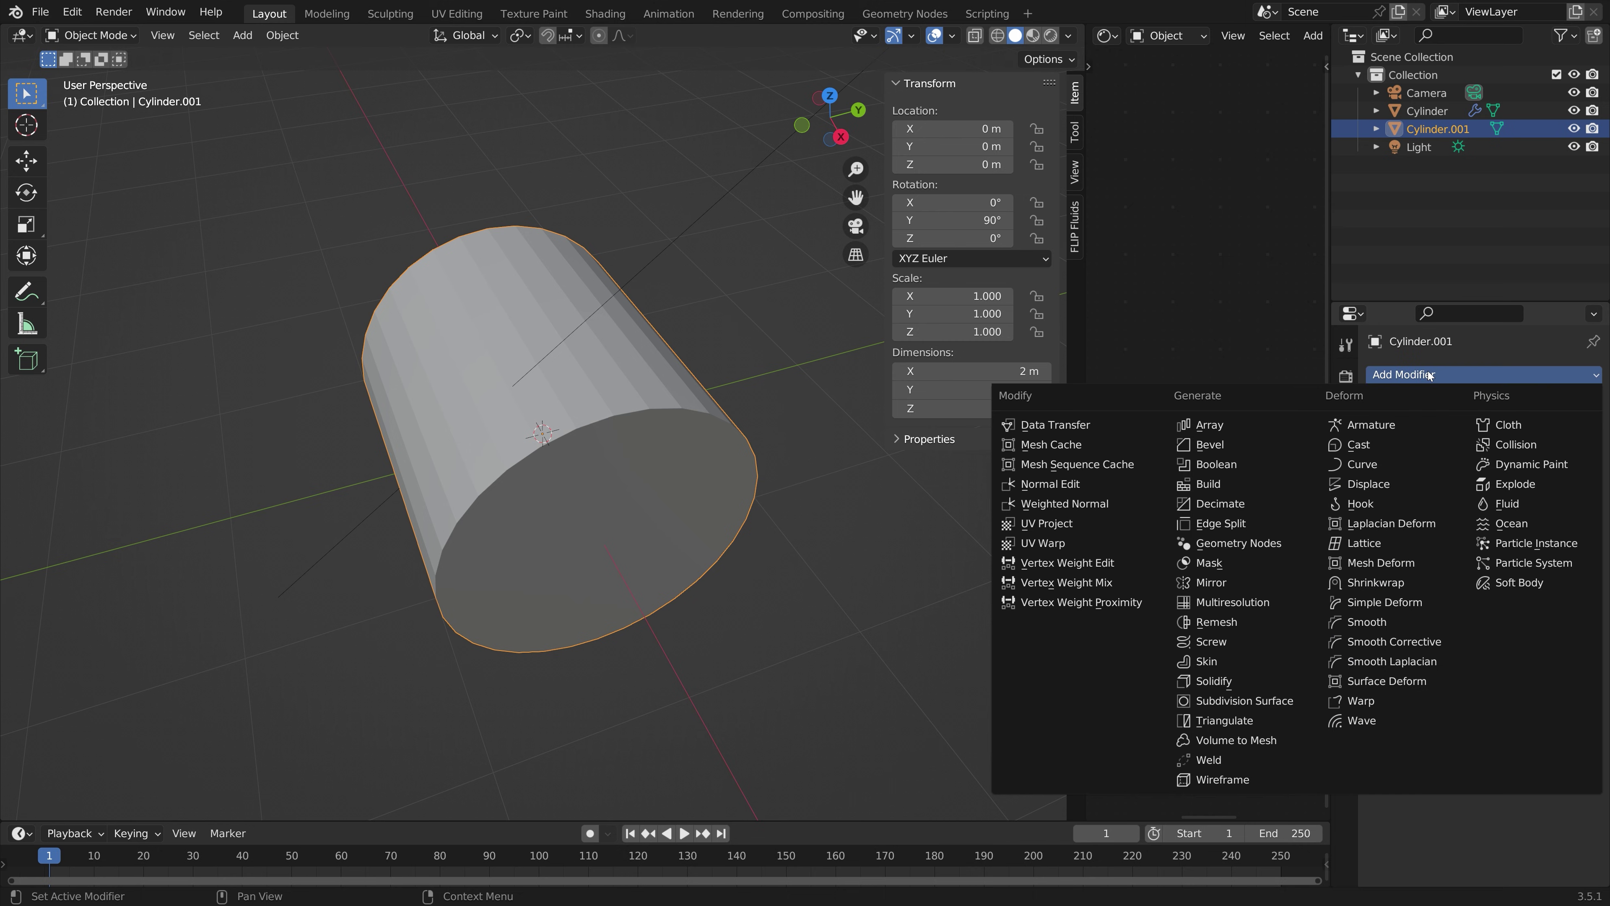
click(1242, 701)
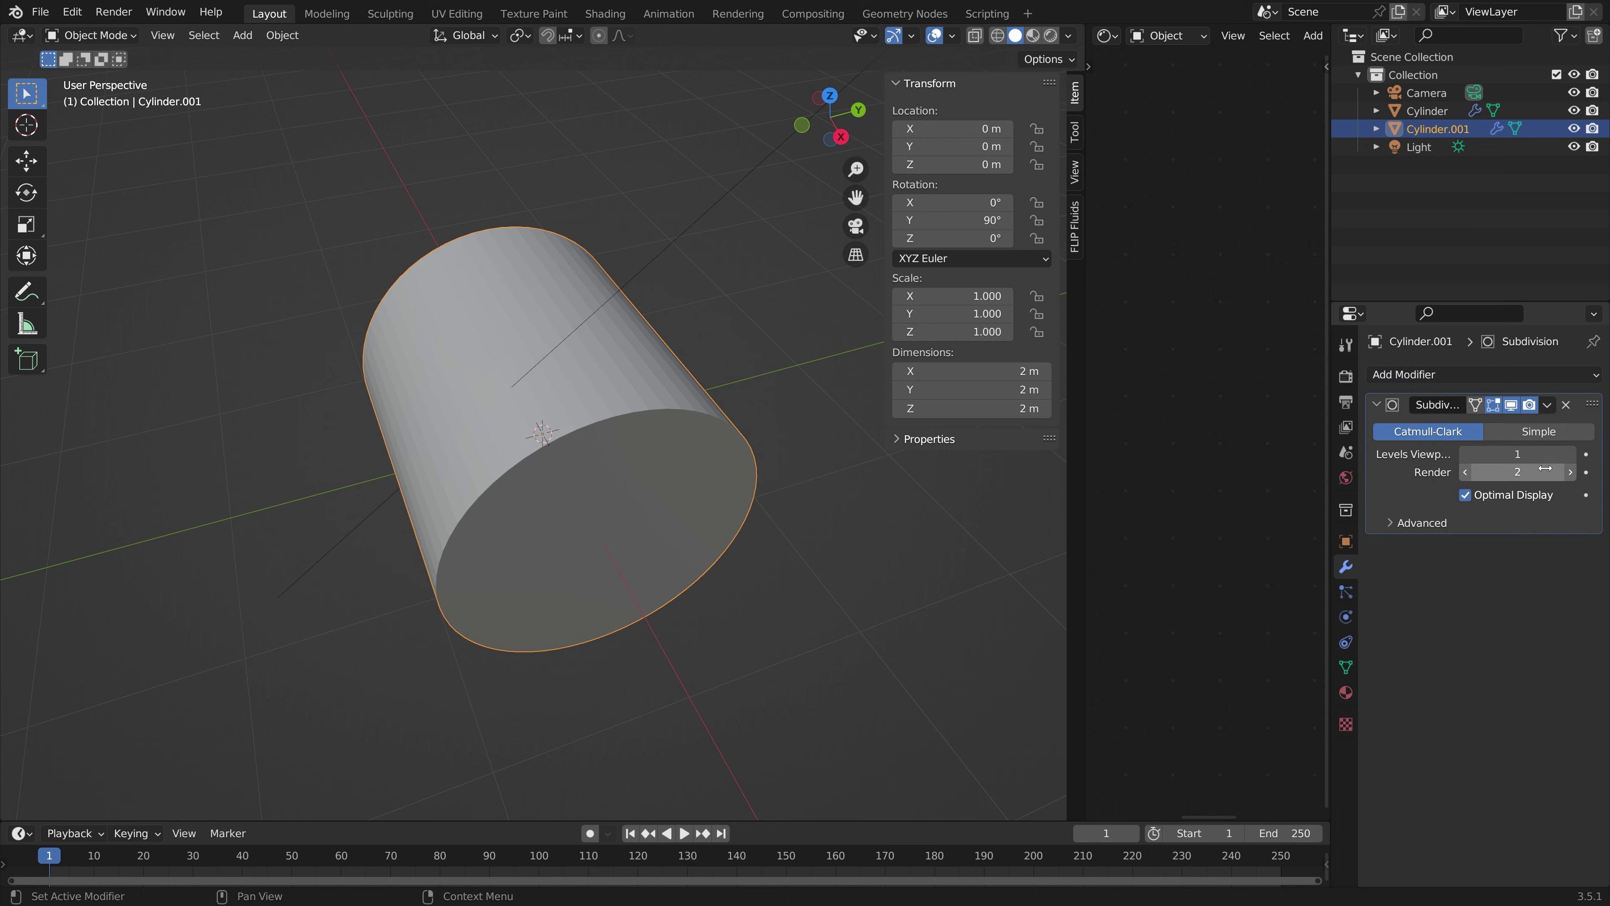
click(1570, 473)
click(1570, 473)
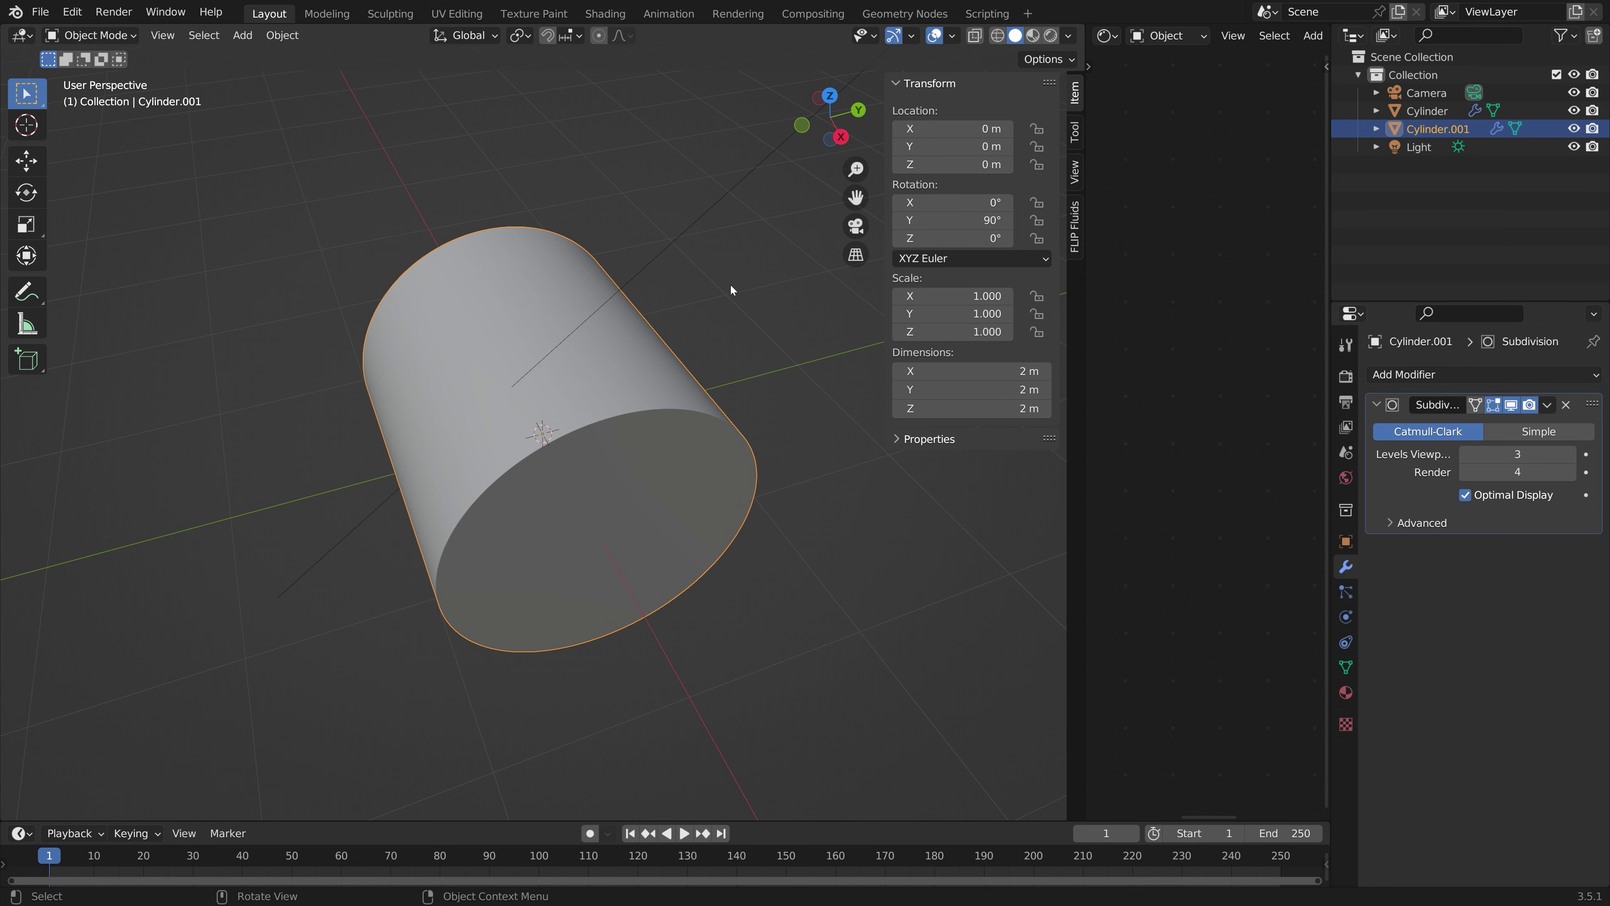
Step: Shrink the cylinder to about 0.078 scale, stretch it along X, and slide it along X
key(s)
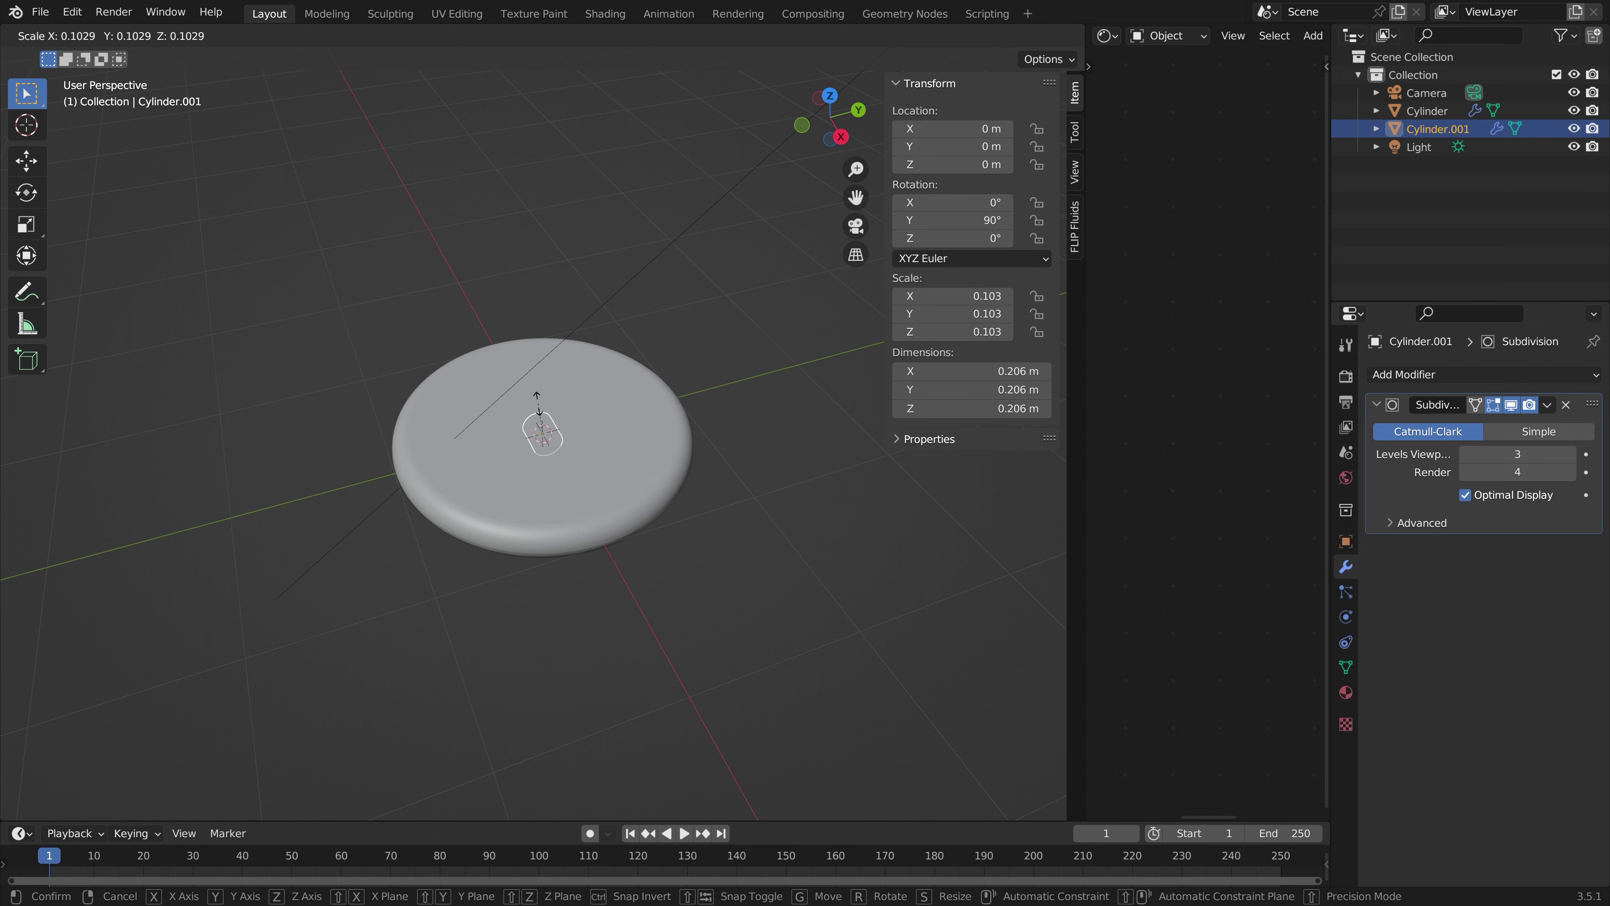
click(538, 417)
key(s)
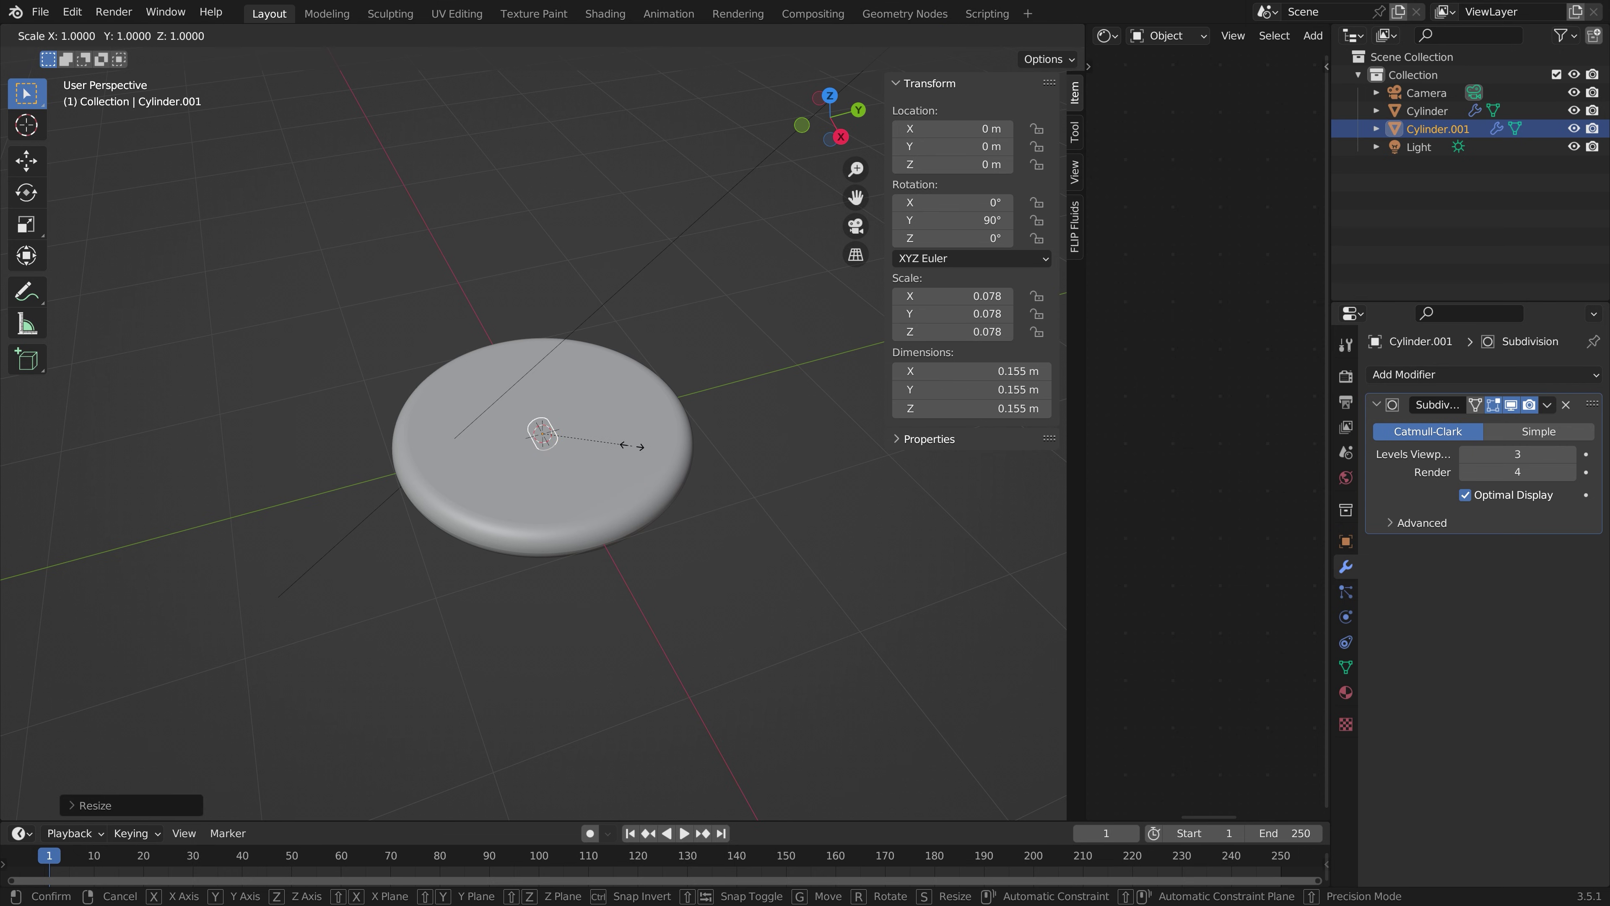
key(x)
click(628, 295)
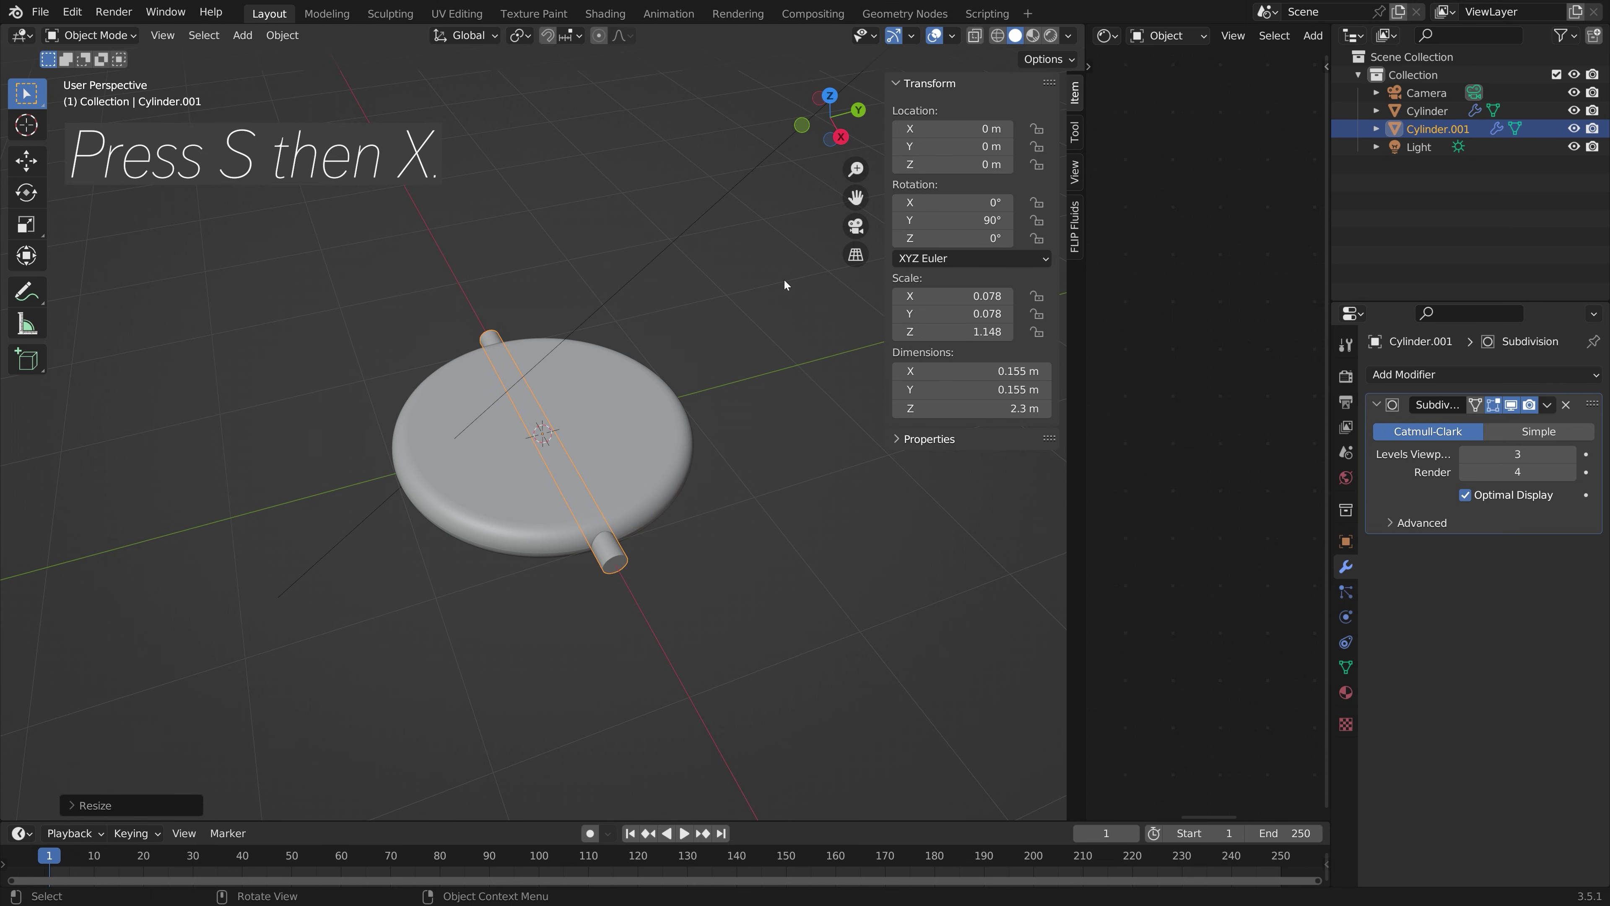
key(g)
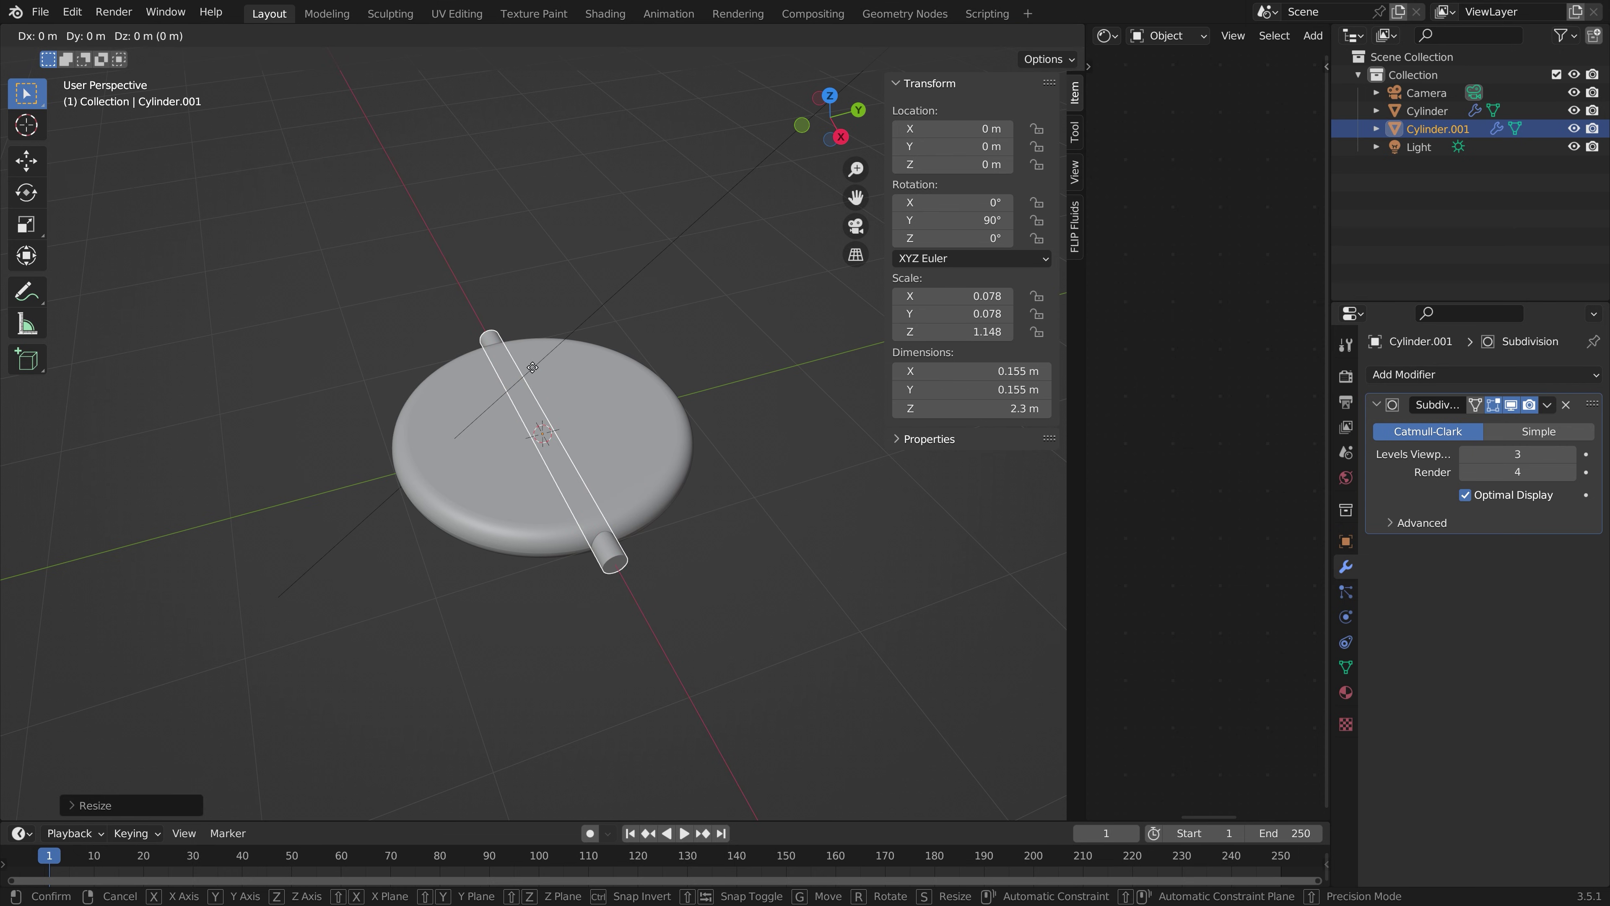
key(x)
click(702, 570)
Step: Lengthen the rod along X into a 2.42 m stick at X 1.987 m
middle_drag(702, 567, 657, 601)
key(g)
key(x)
key(s)
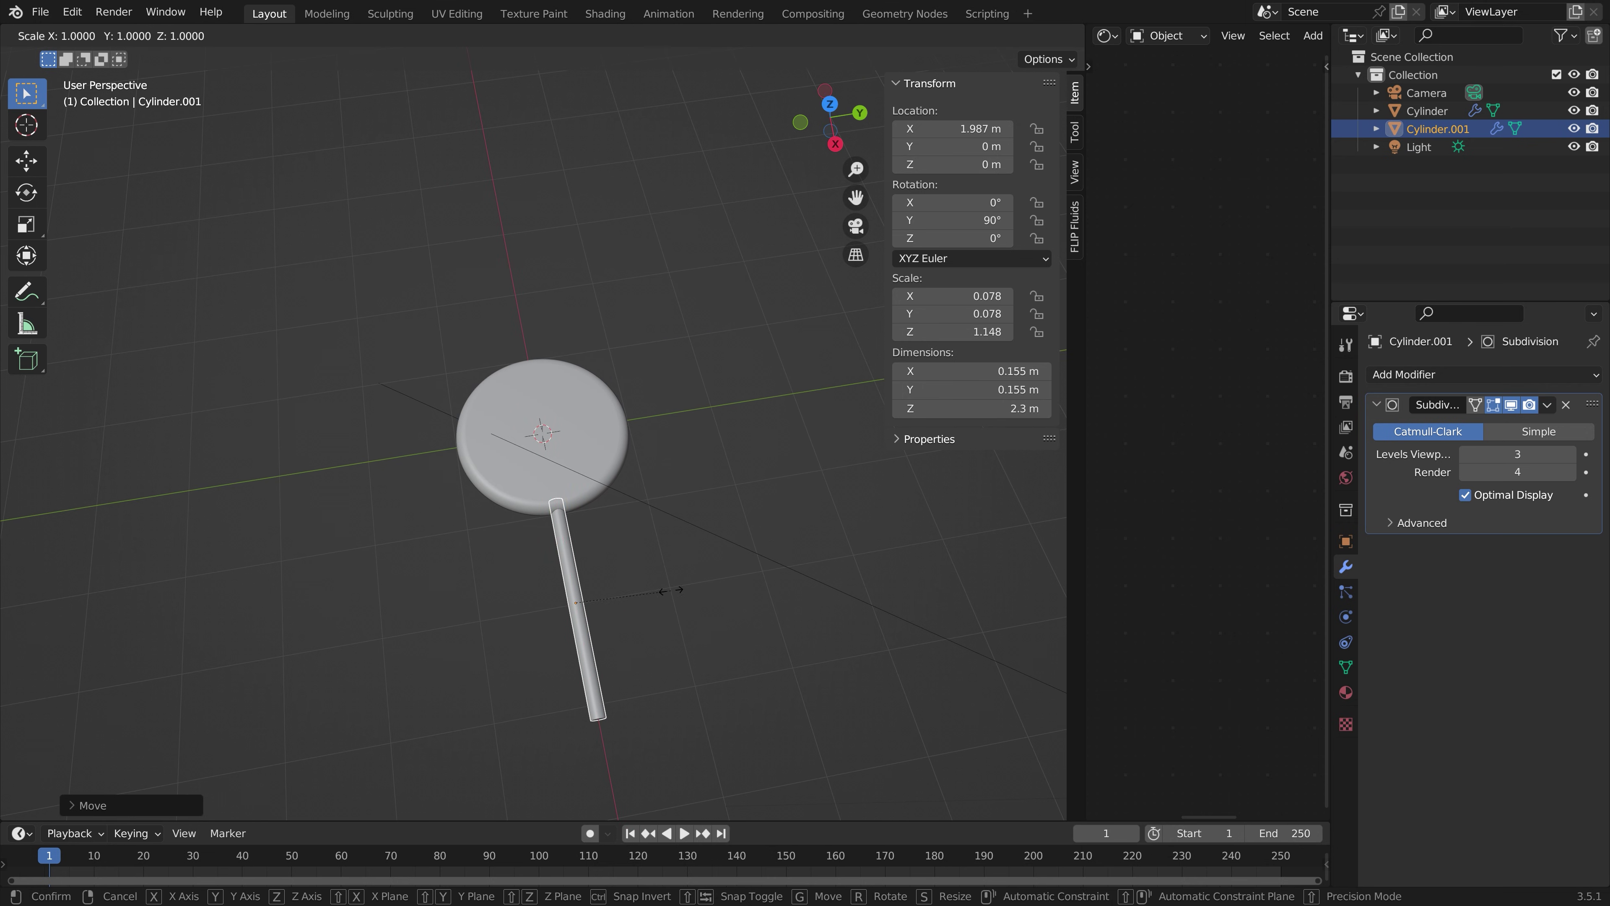
click(671, 585)
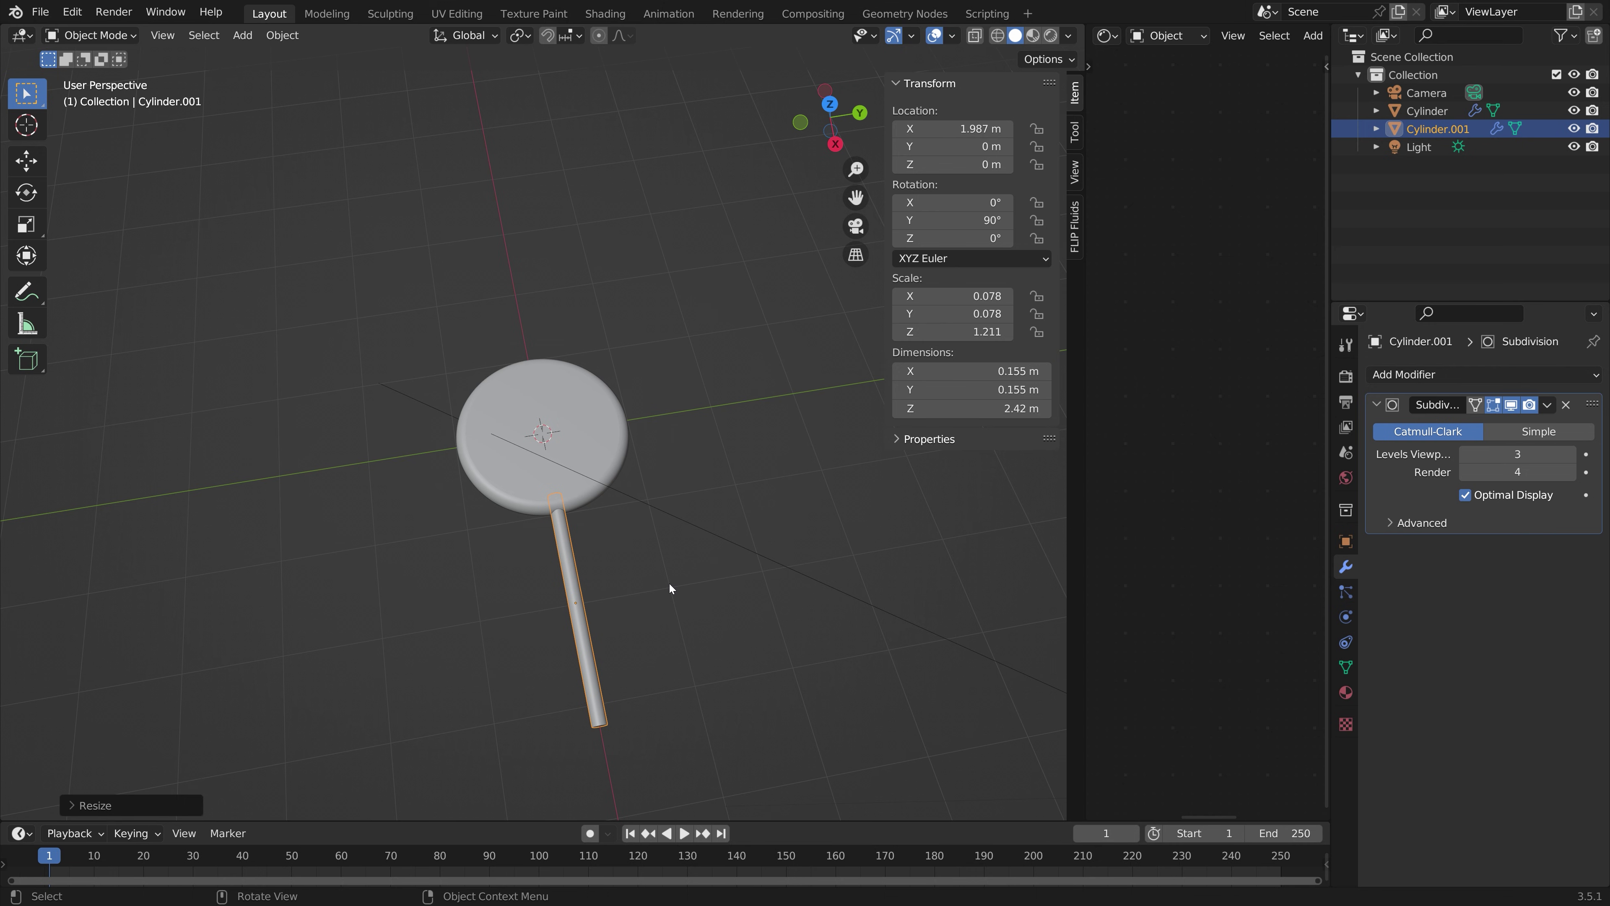
click(1429, 375)
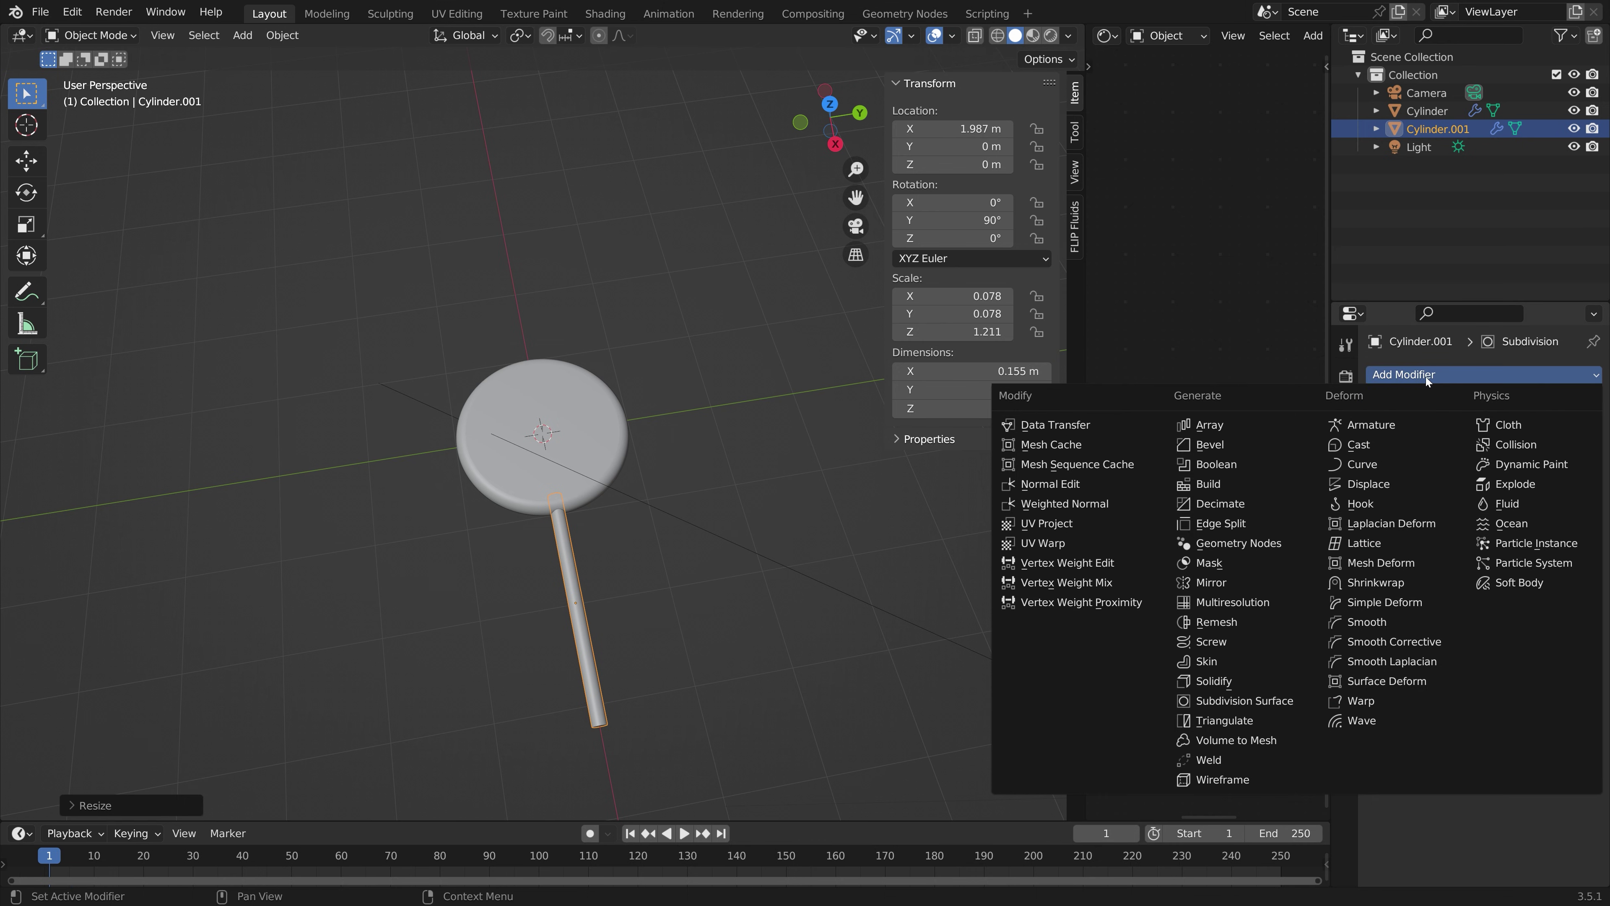
Step: Add a Bevel modifier above Subdivision and apply all transforms to the stick
click(1265, 444)
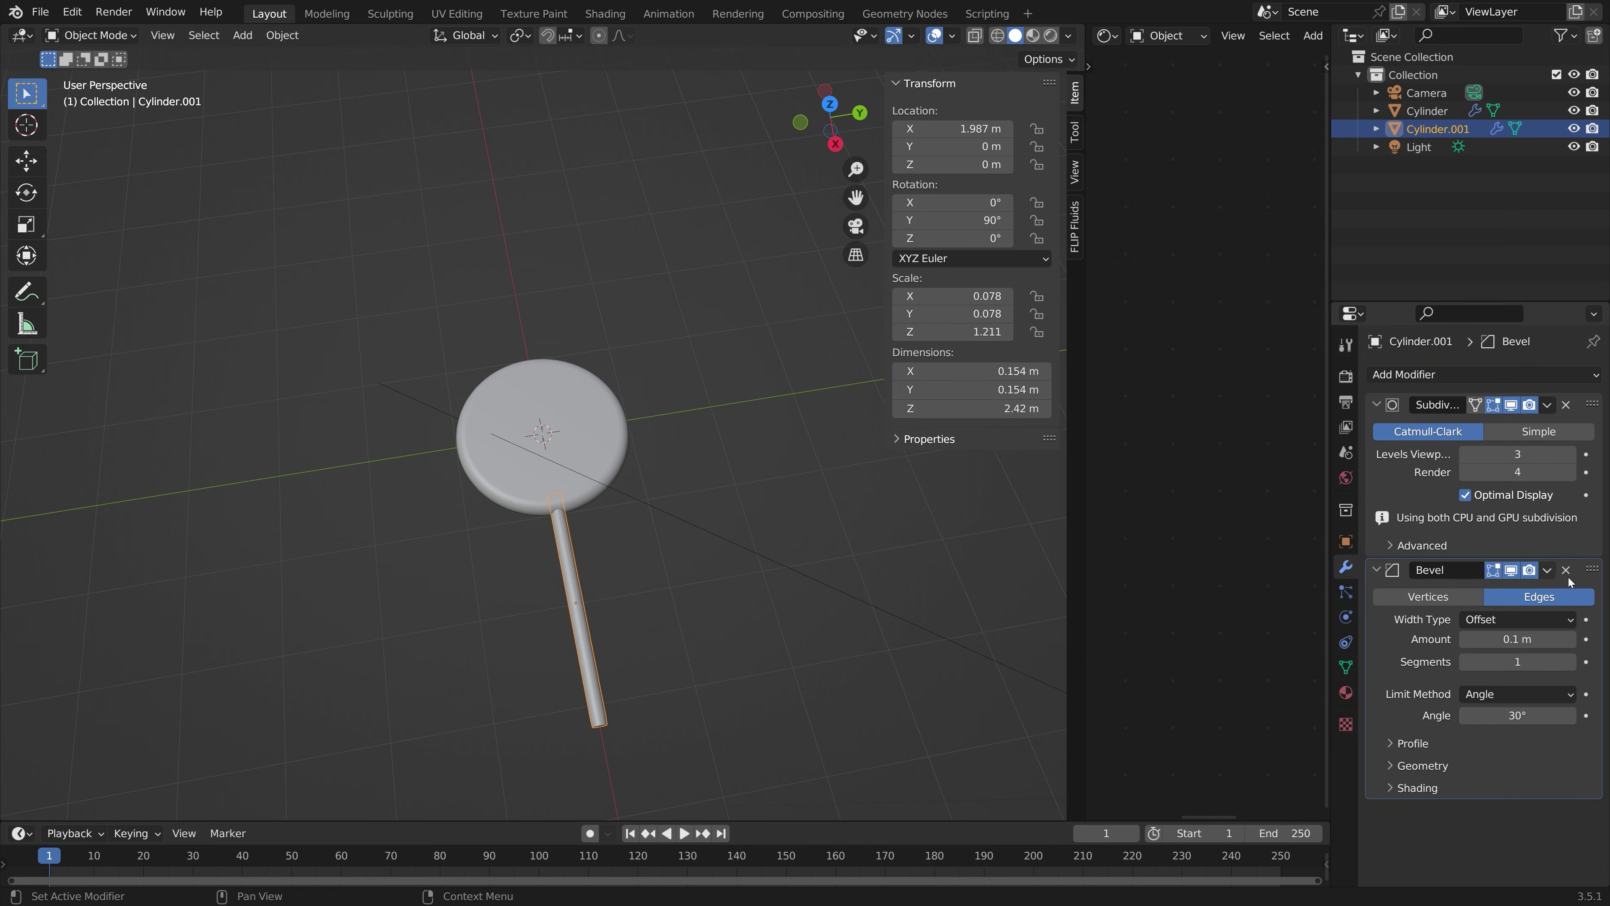
drag(1594, 569, 1592, 404)
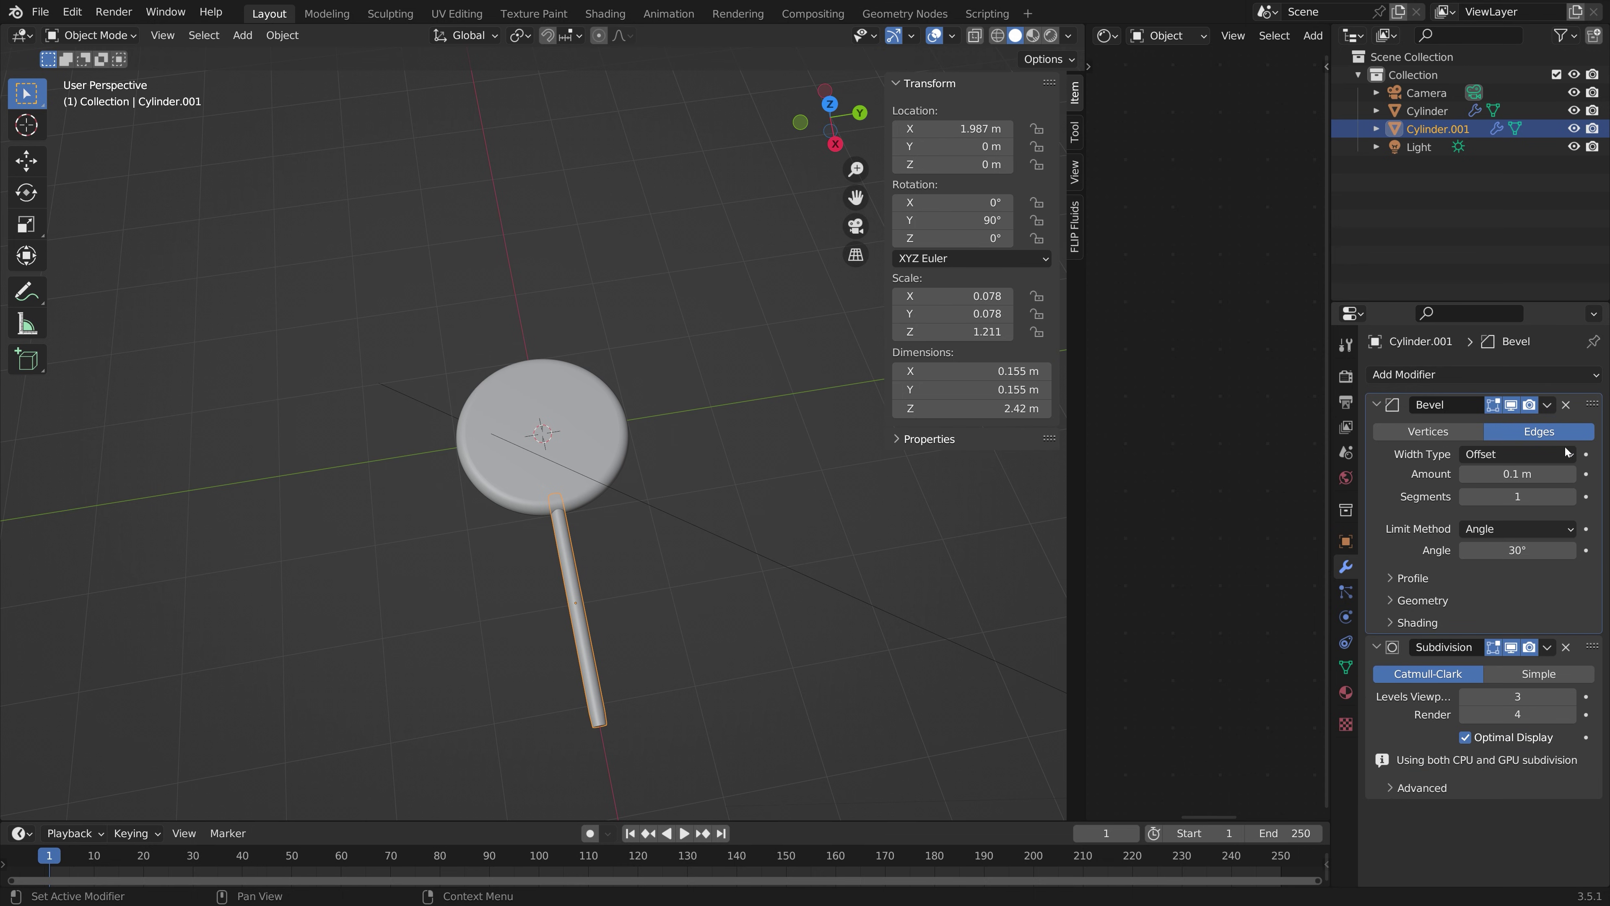
middle_drag(690, 678, 632, 564)
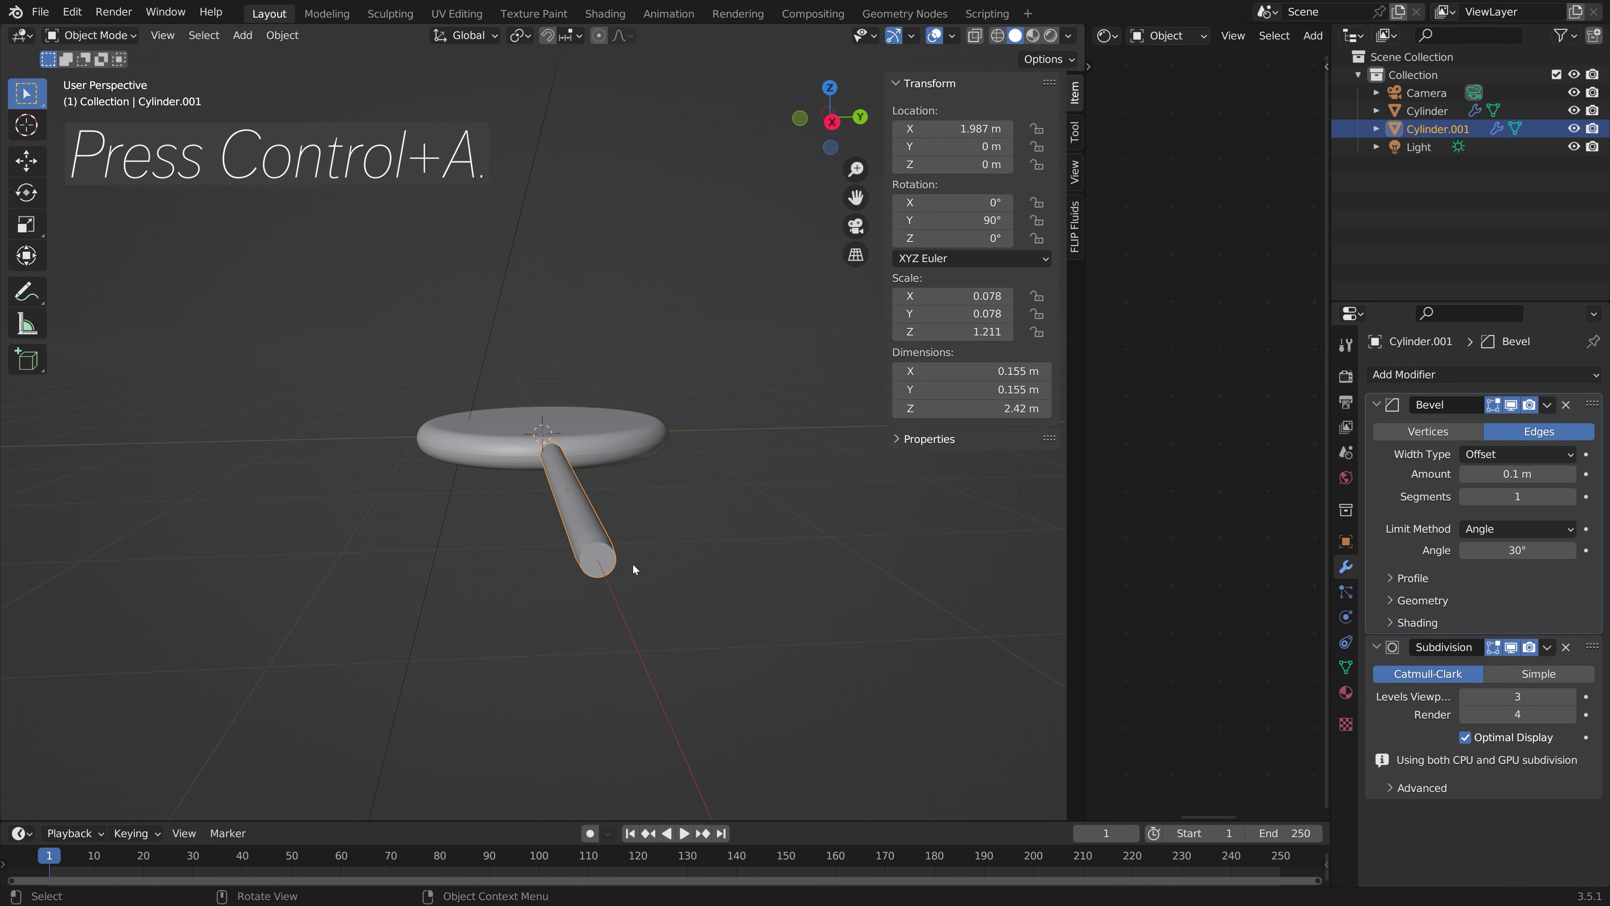
key(ctrl+a)
click(633, 564)
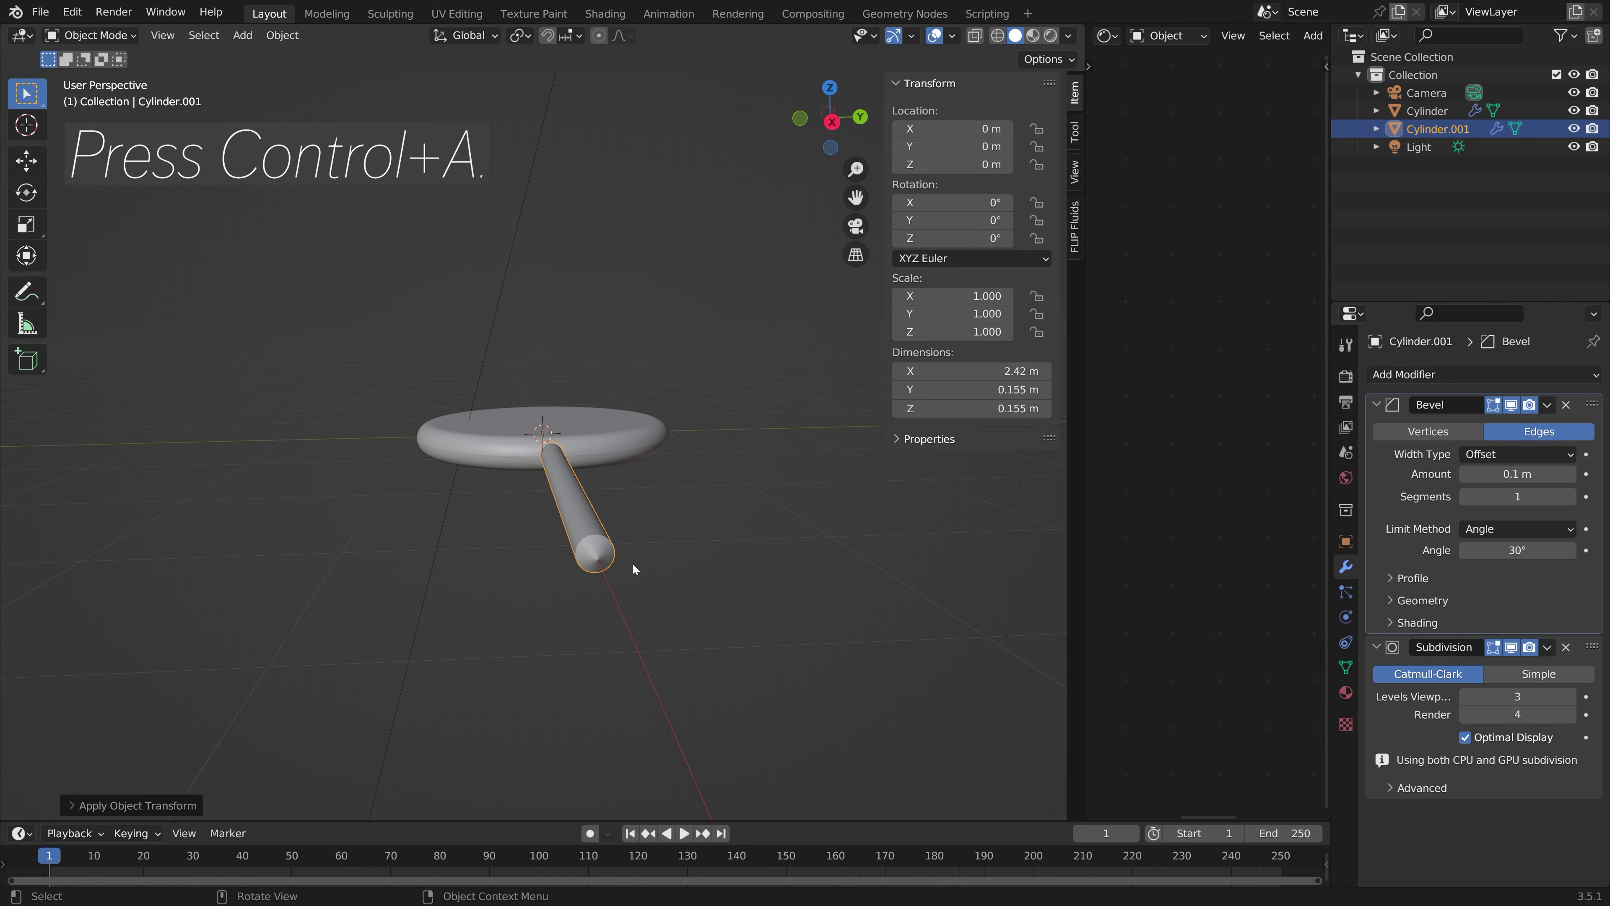
Step: Set the bevel Amount to 0.02 m and Segments to 8
middle_drag(655, 566, 663, 601)
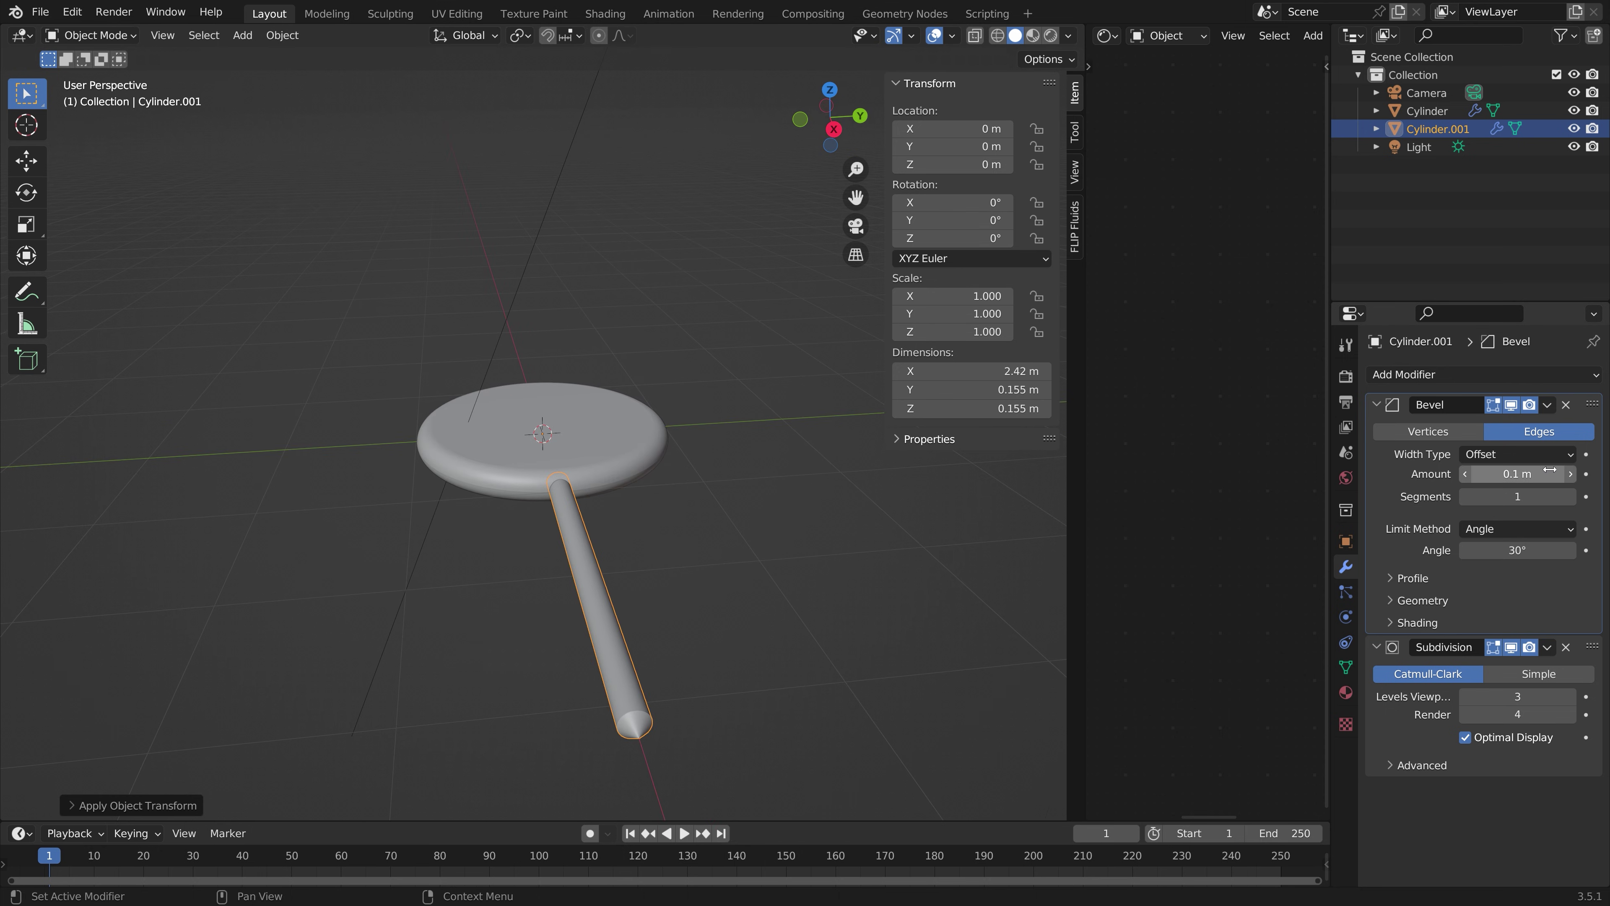
click(1465, 474)
click(1465, 474)
click(1465, 474)
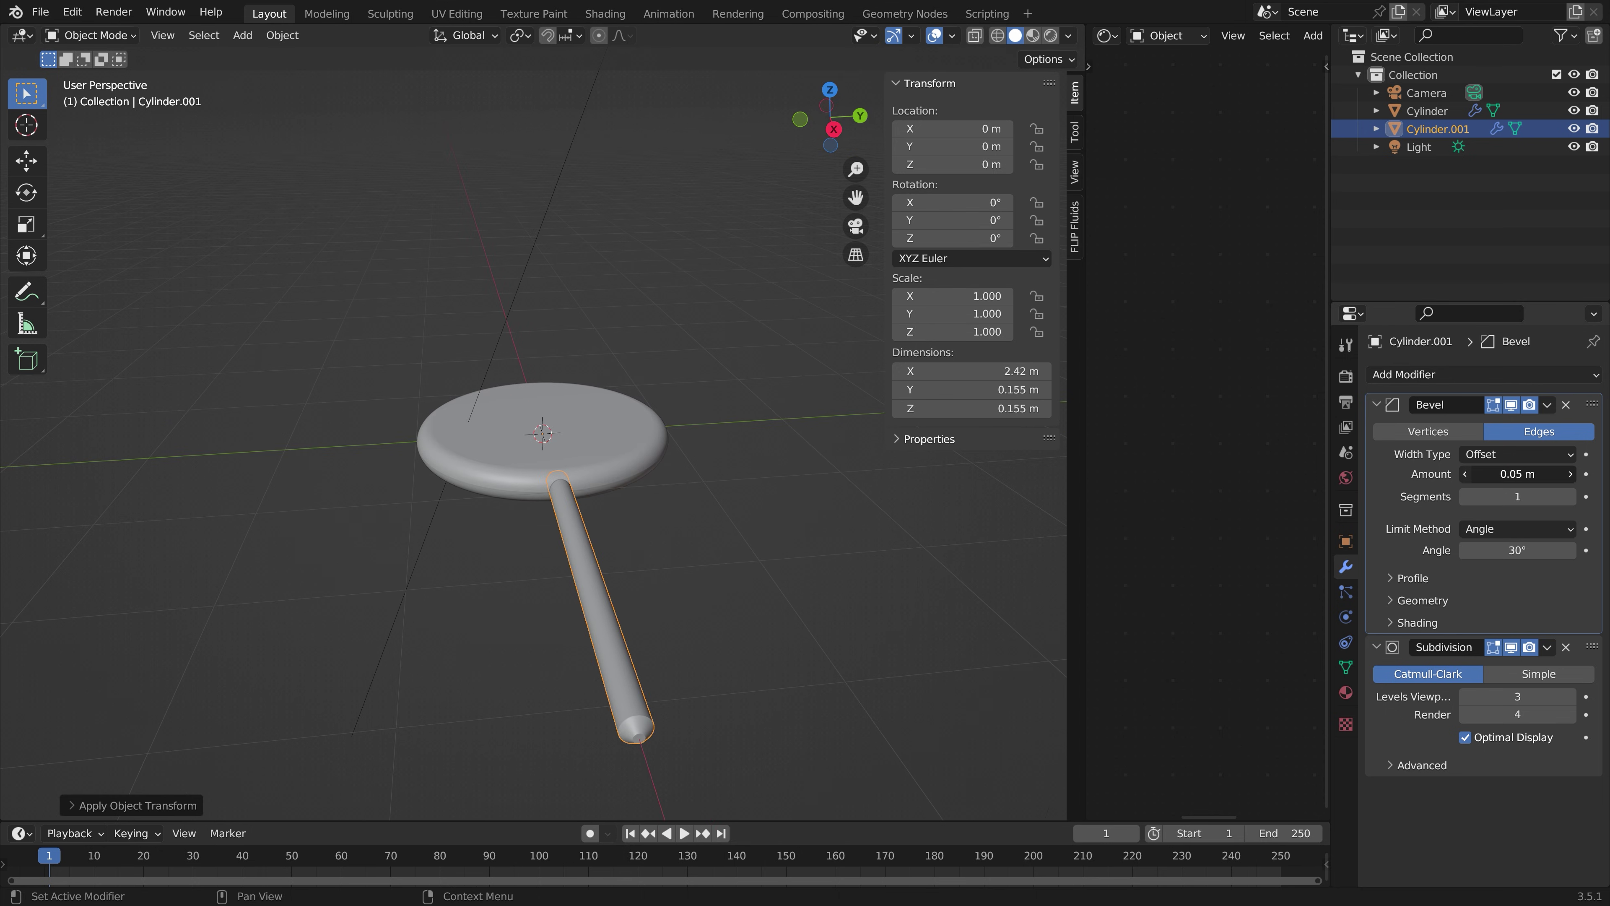
click(1570, 496)
click(1571, 497)
click(1570, 497)
click(1571, 496)
middle_drag(430, 564, 665, 611)
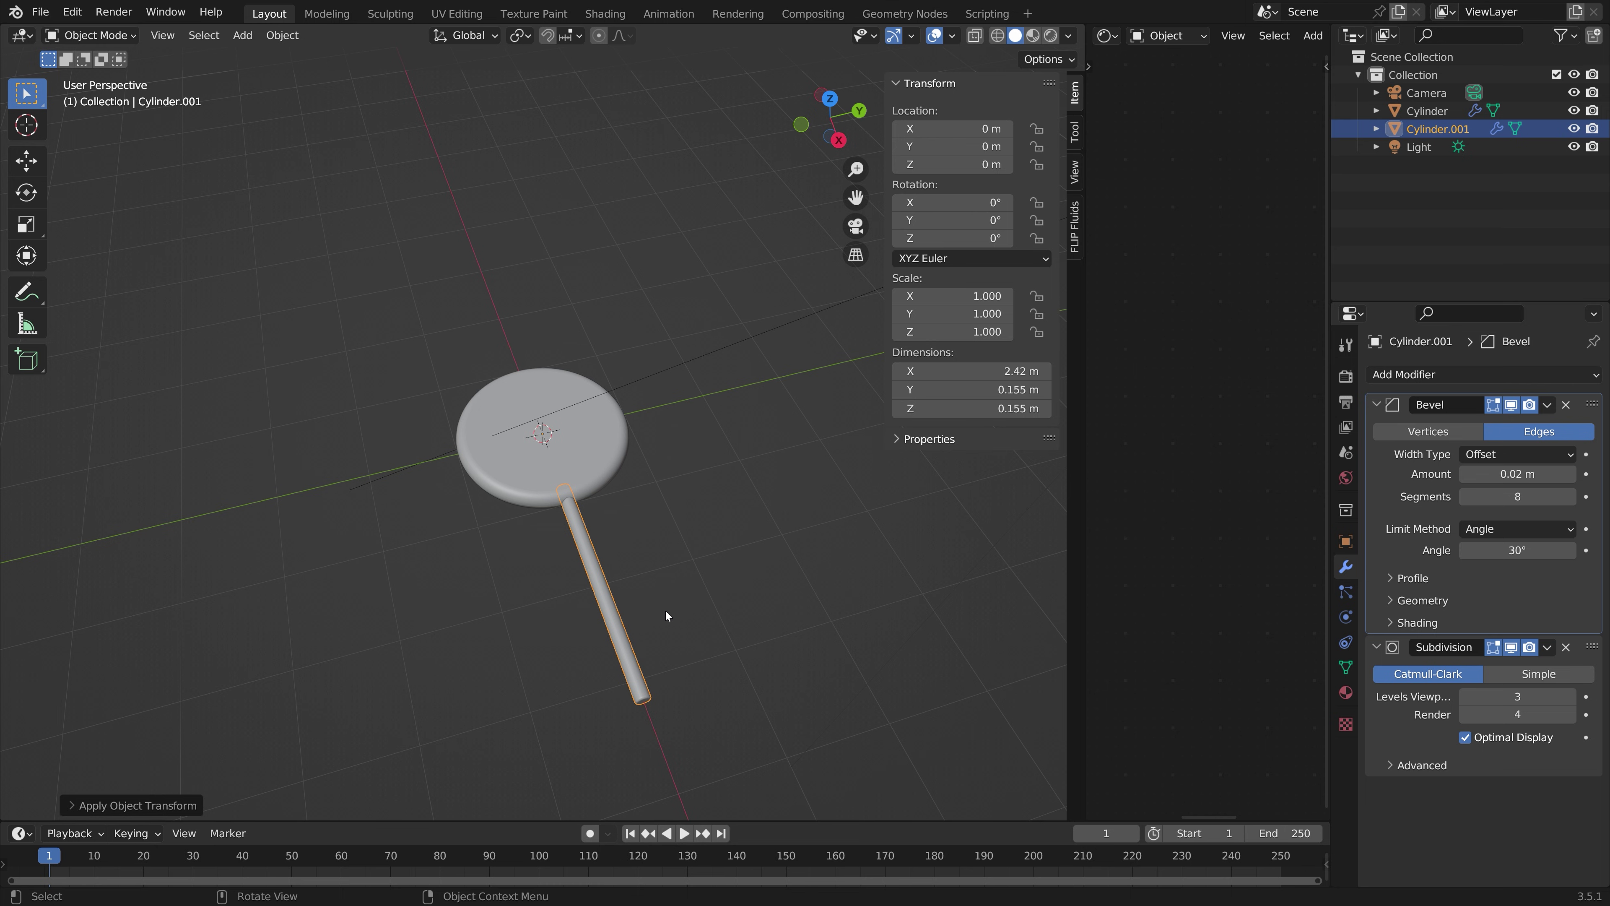
Step: Give the stick a new white material and preview the scene in Rendered shading
click(1345, 692)
click(1432, 455)
click(1051, 35)
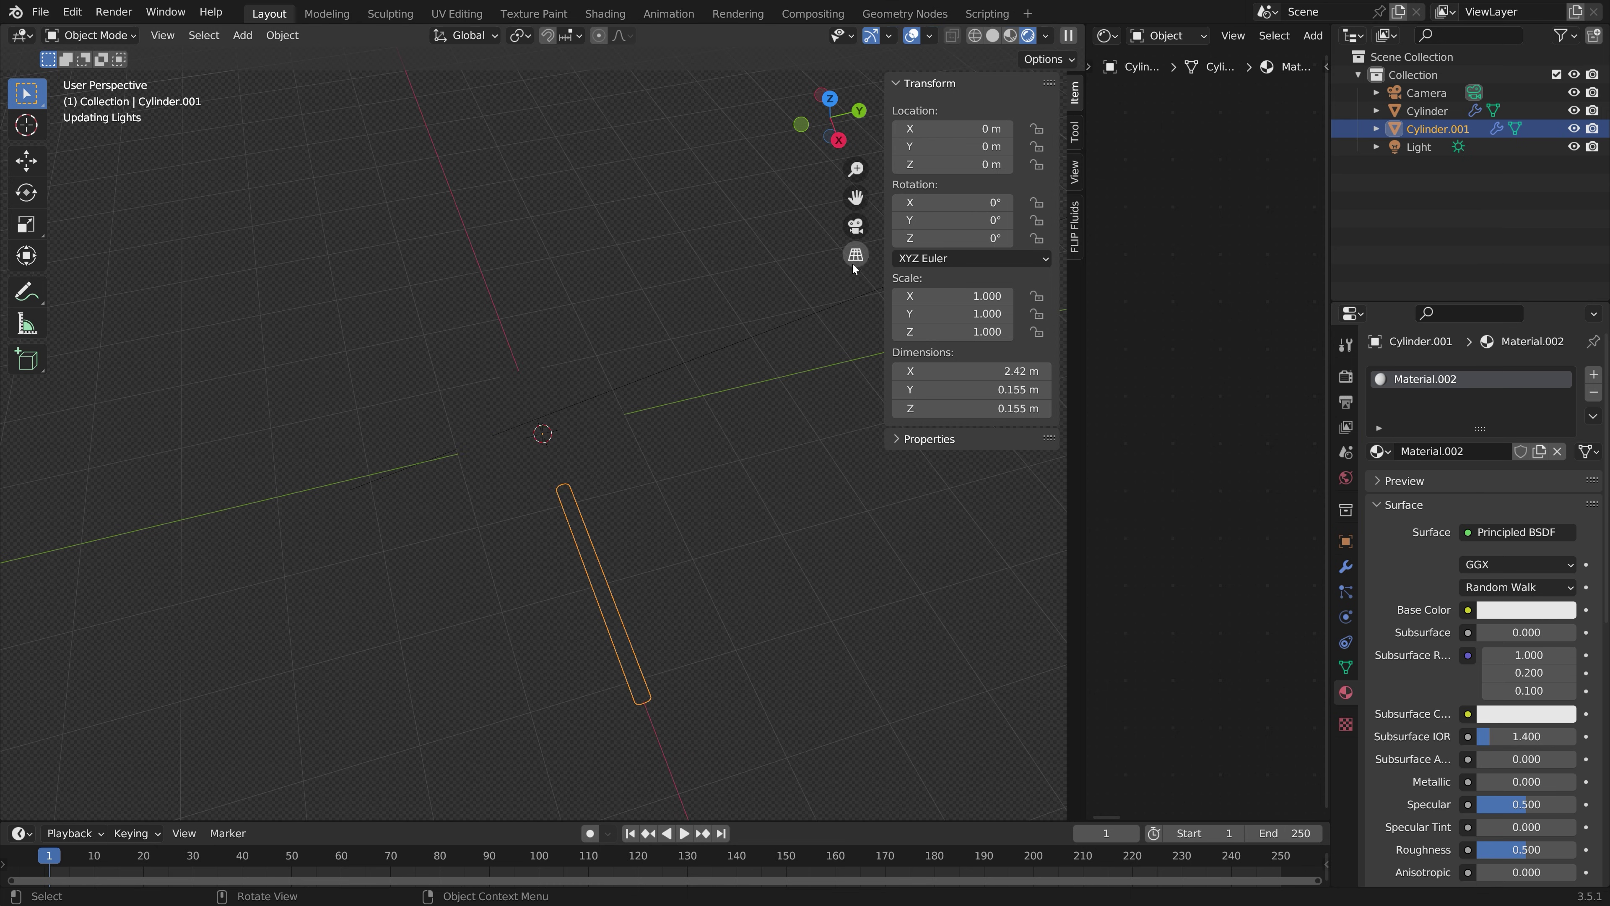
mouse_move(738, 366)
middle_down()
mouse_move(624, 452)
mouse_move(611, 501)
middle_up()
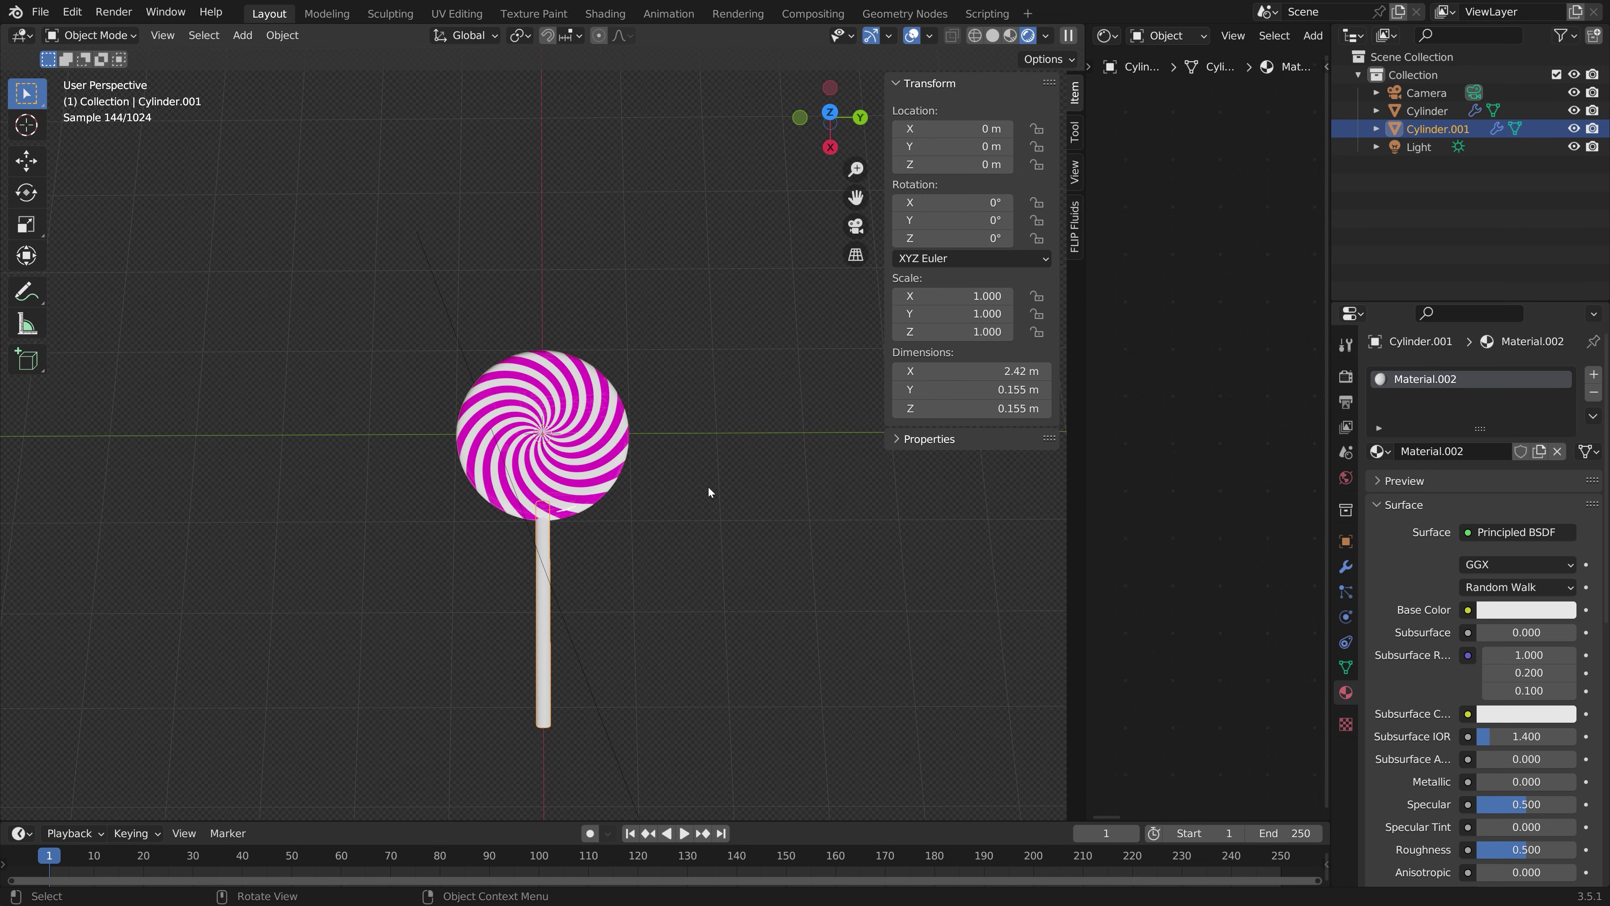
Step: Lengthen the stick along X to 2.8 m
key(s)
key(x)
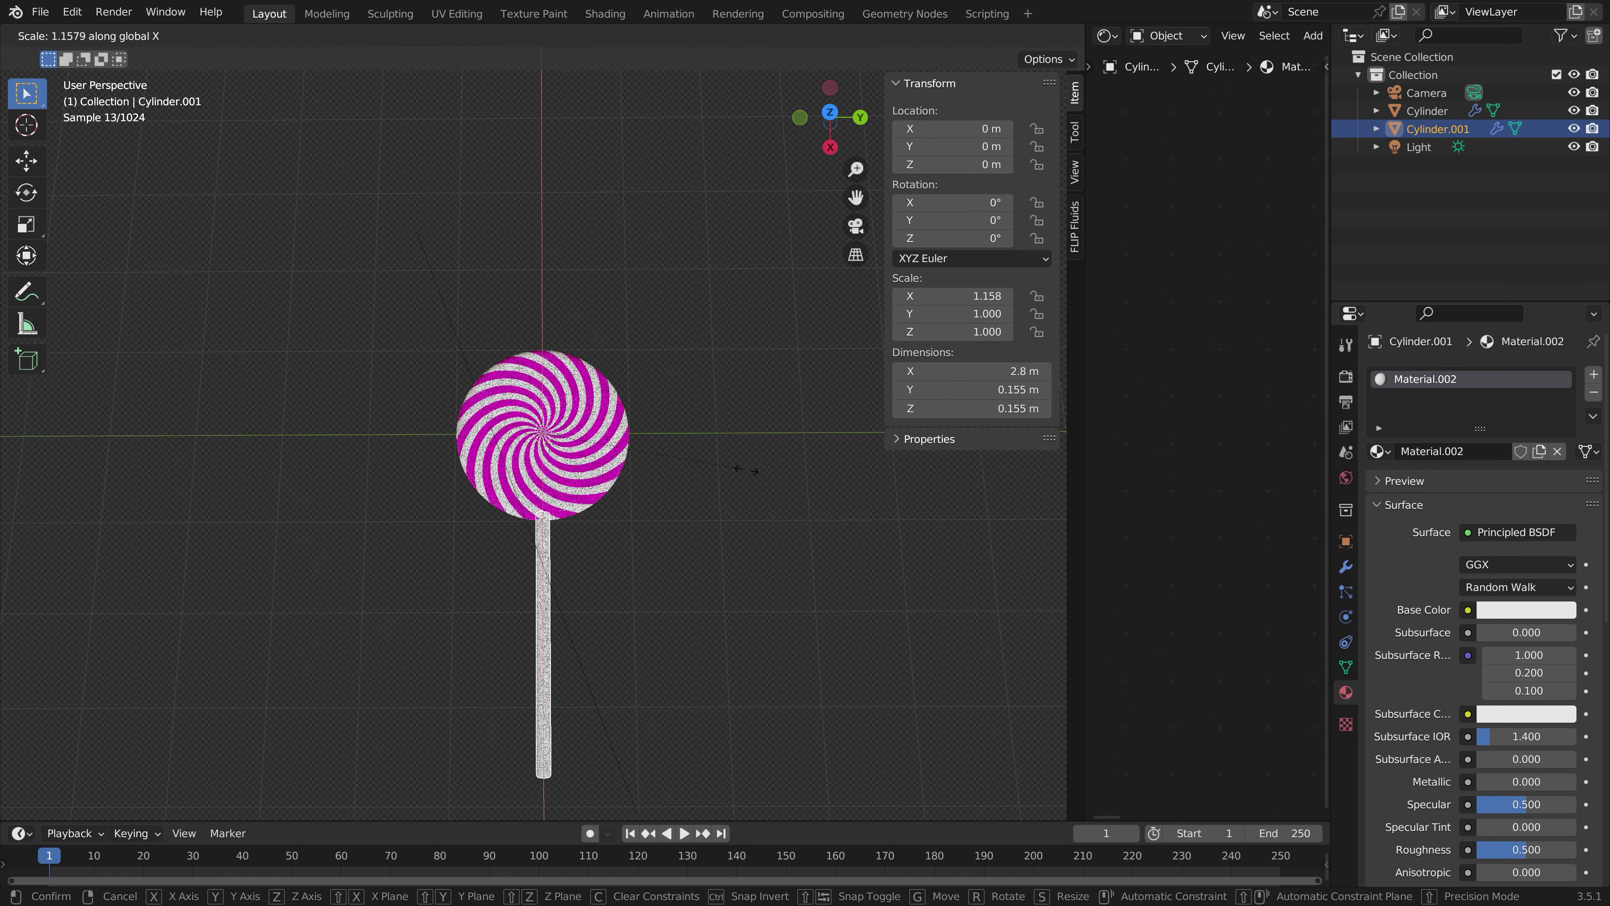
click(649, 541)
middle_drag(637, 532, 736, 473)
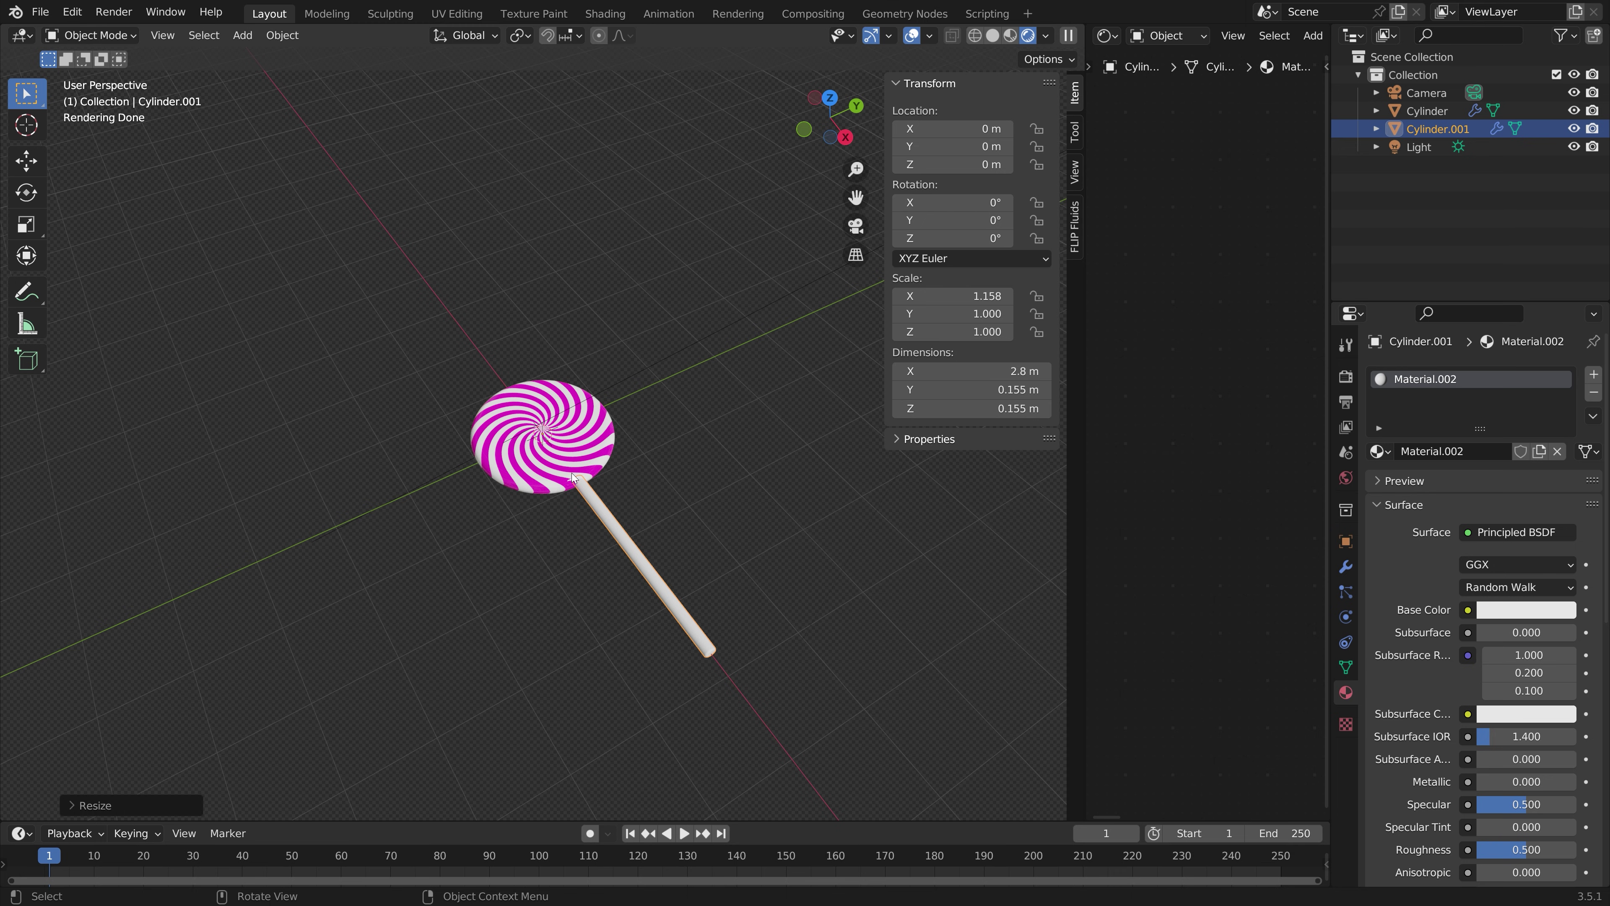
key(shift+a)
Step: Add a plane, scale it to about 7.1, and lower it beneath the lollipop
mouse_move(526, 473)
click(644, 473)
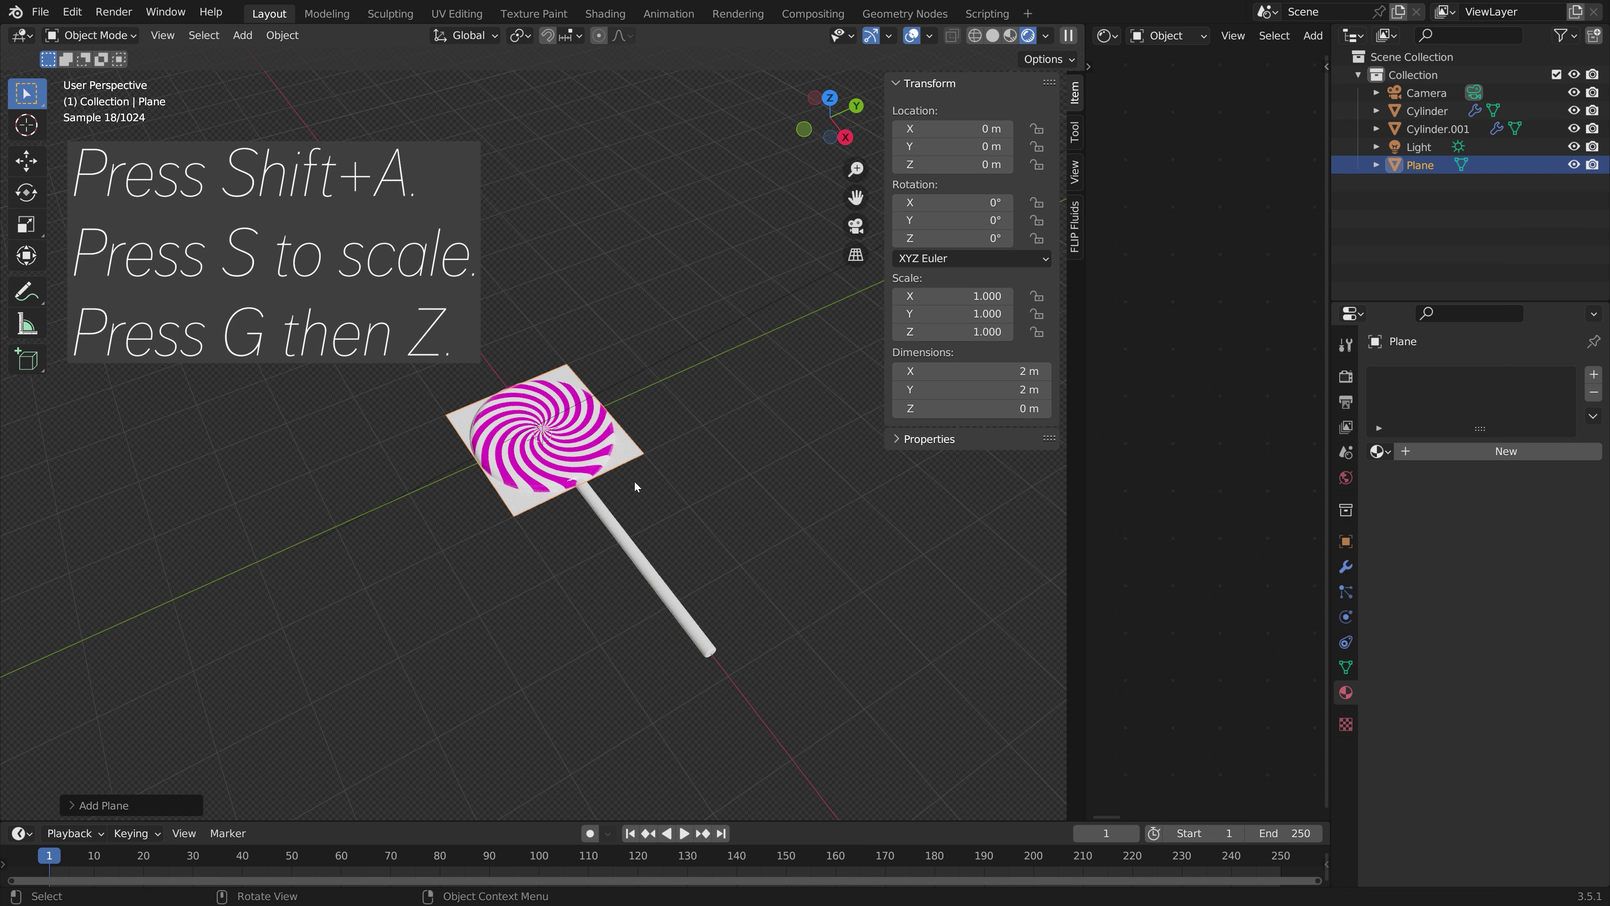
key(s)
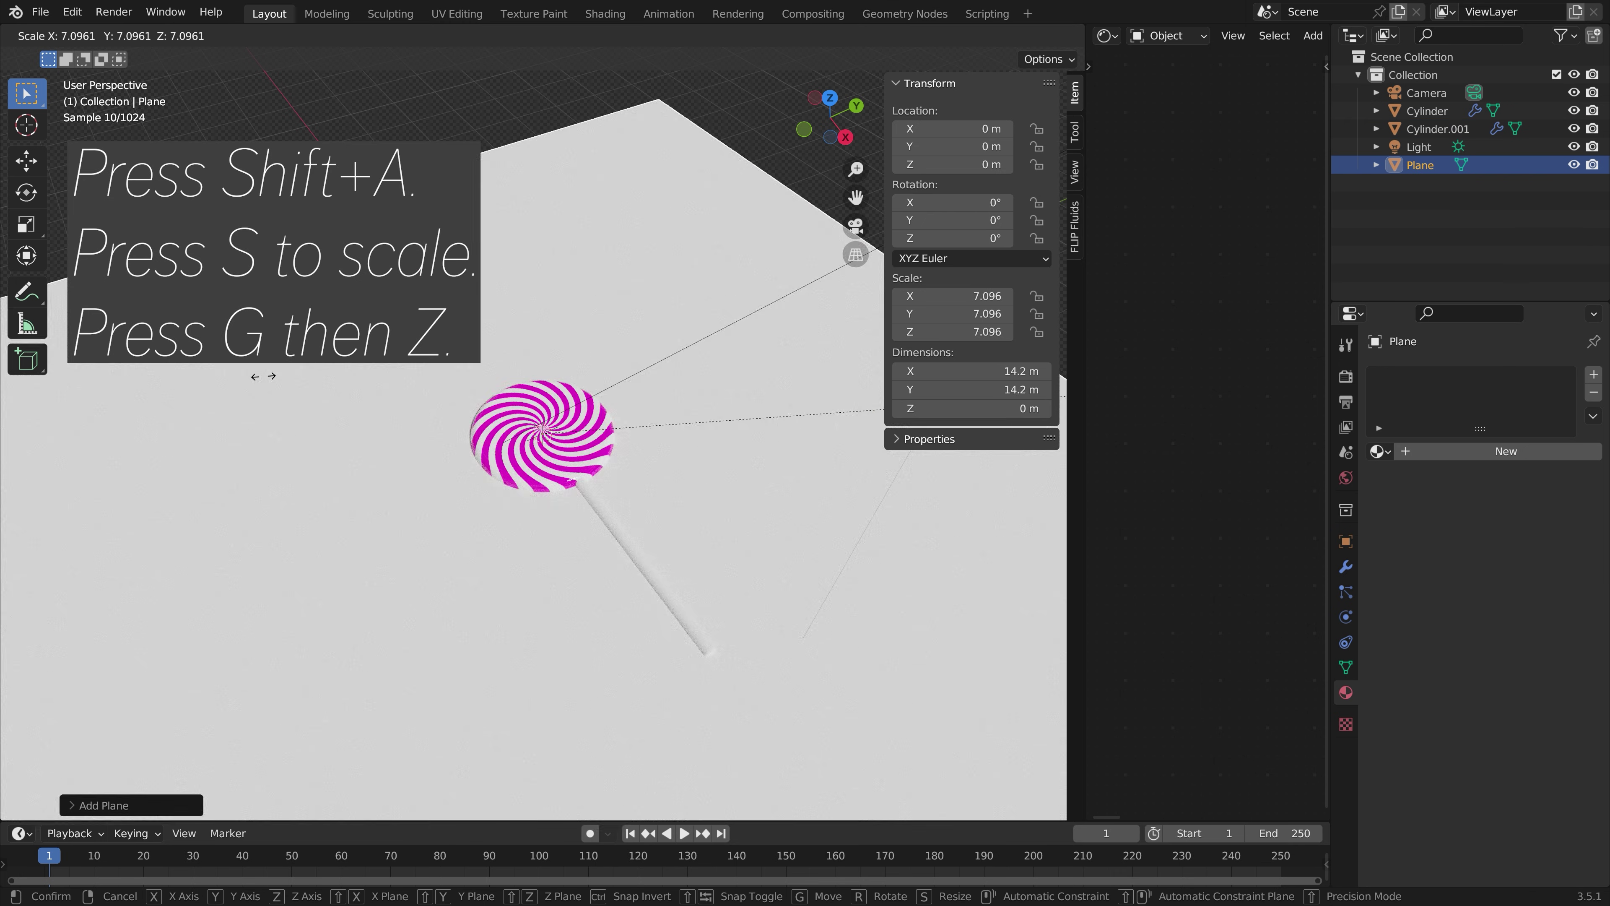
click(263, 376)
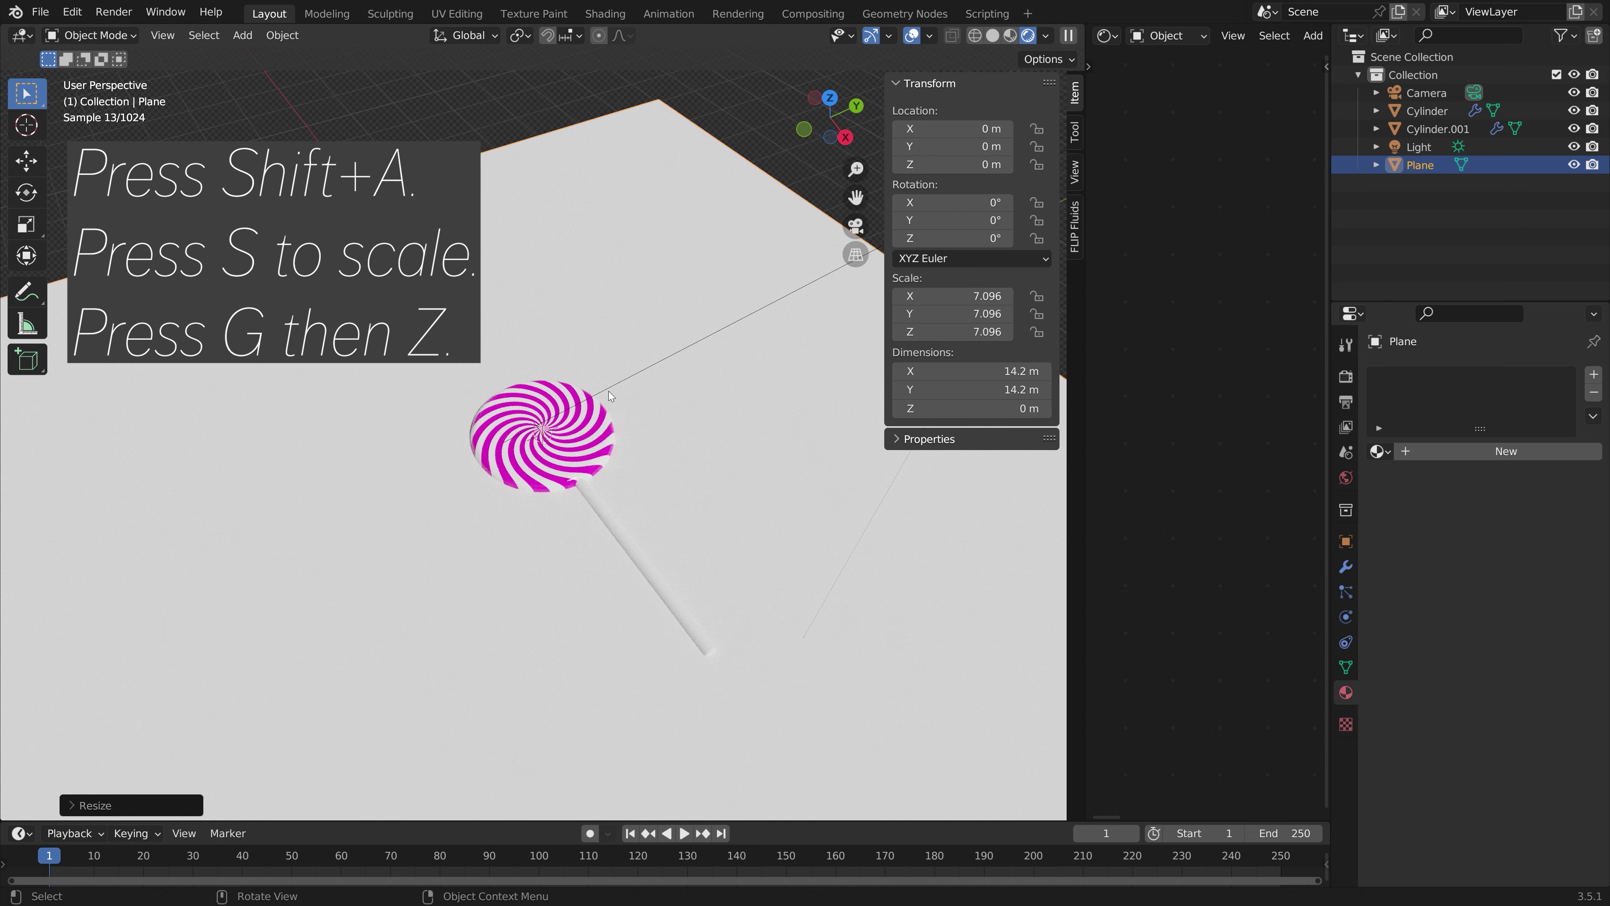
key(g)
key(z)
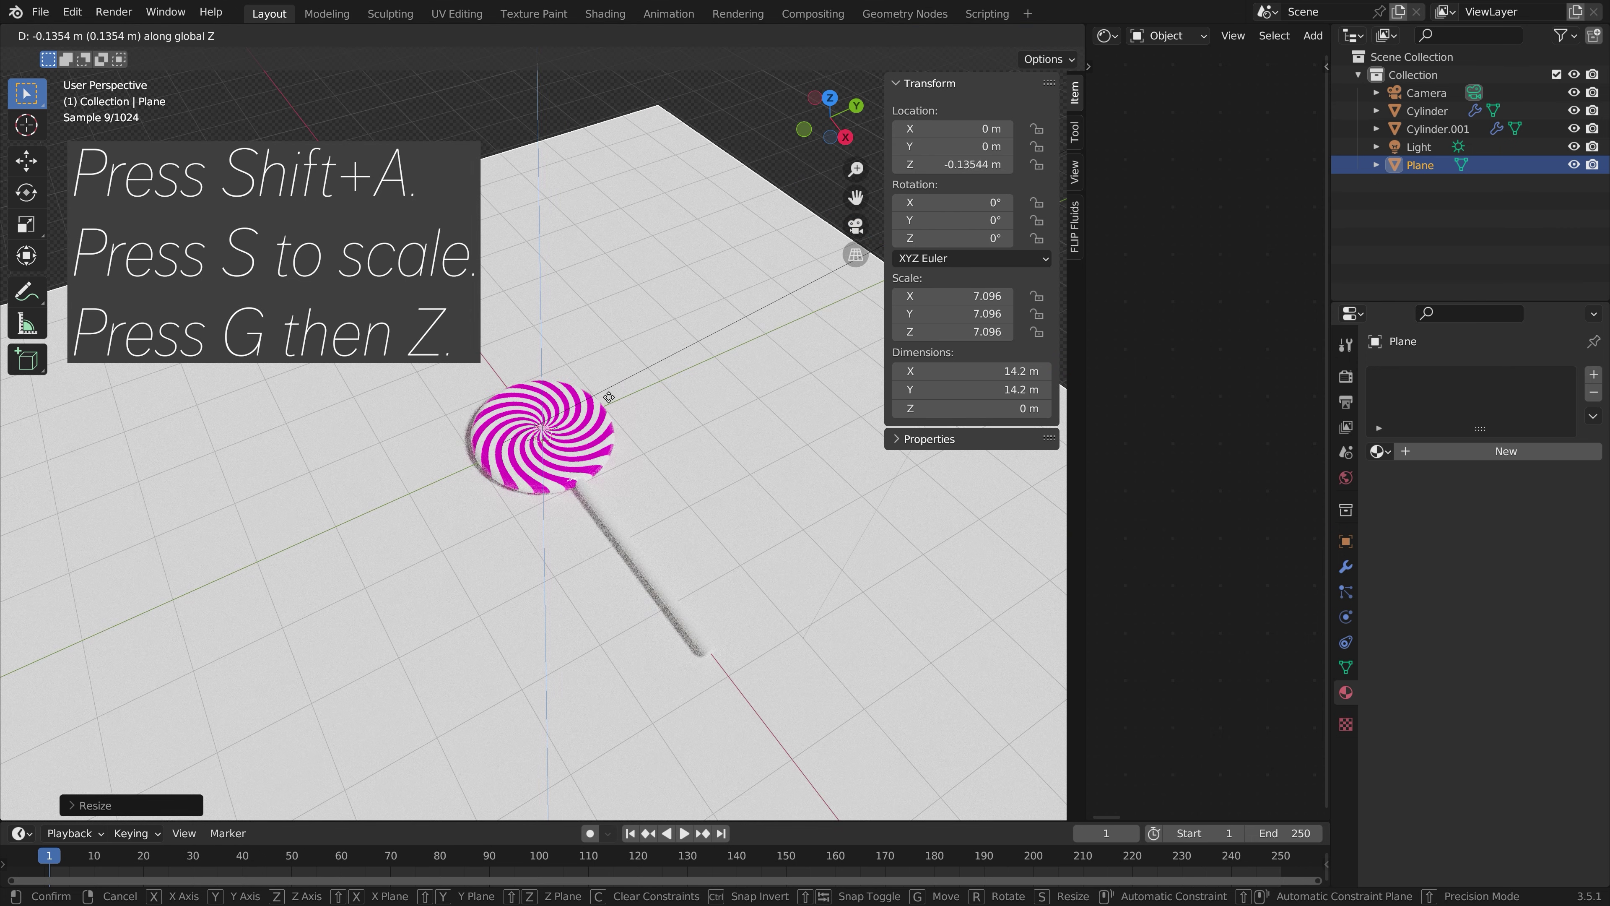
click(830, 454)
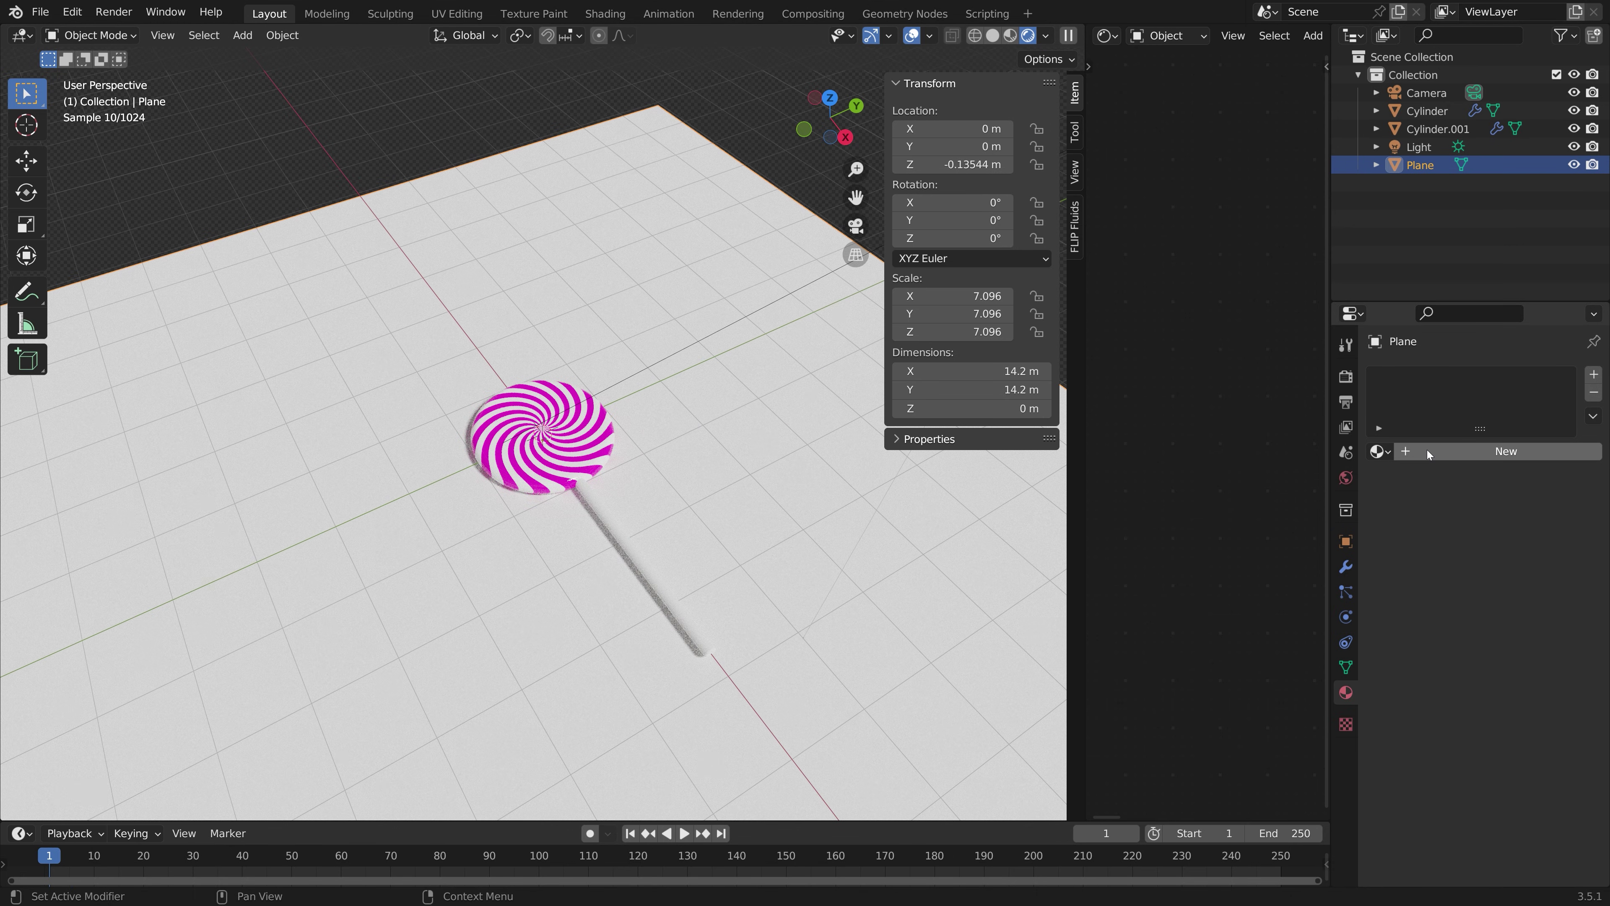
Step: Give the floor a near-black Glossy BSDF material with roughness 0.224
click(1426, 449)
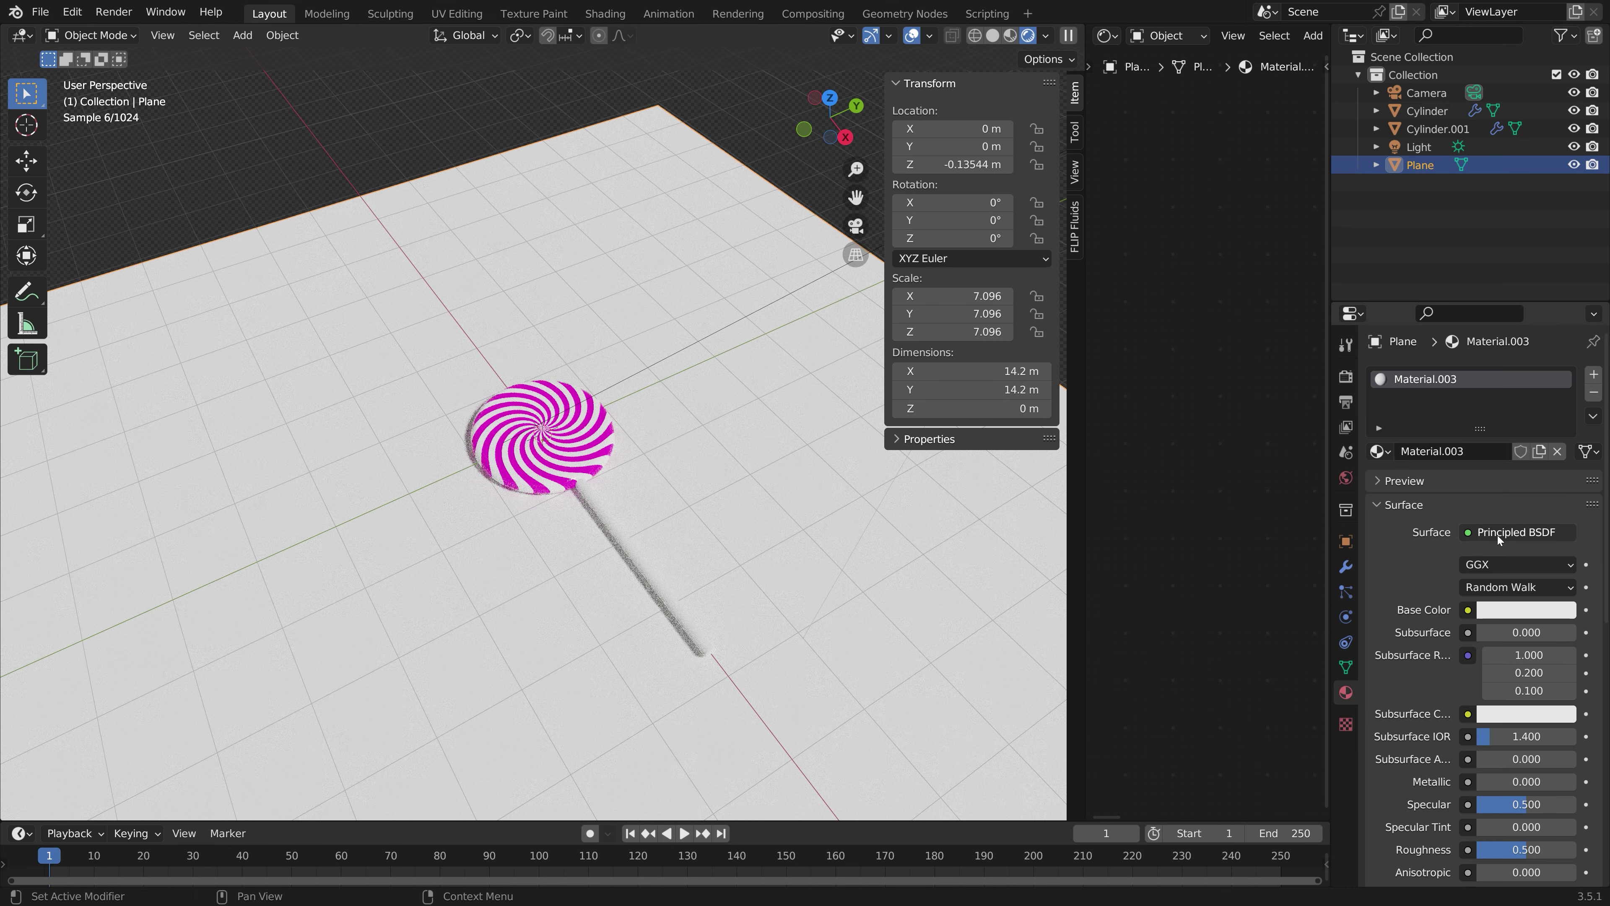
click(1497, 534)
click(1356, 218)
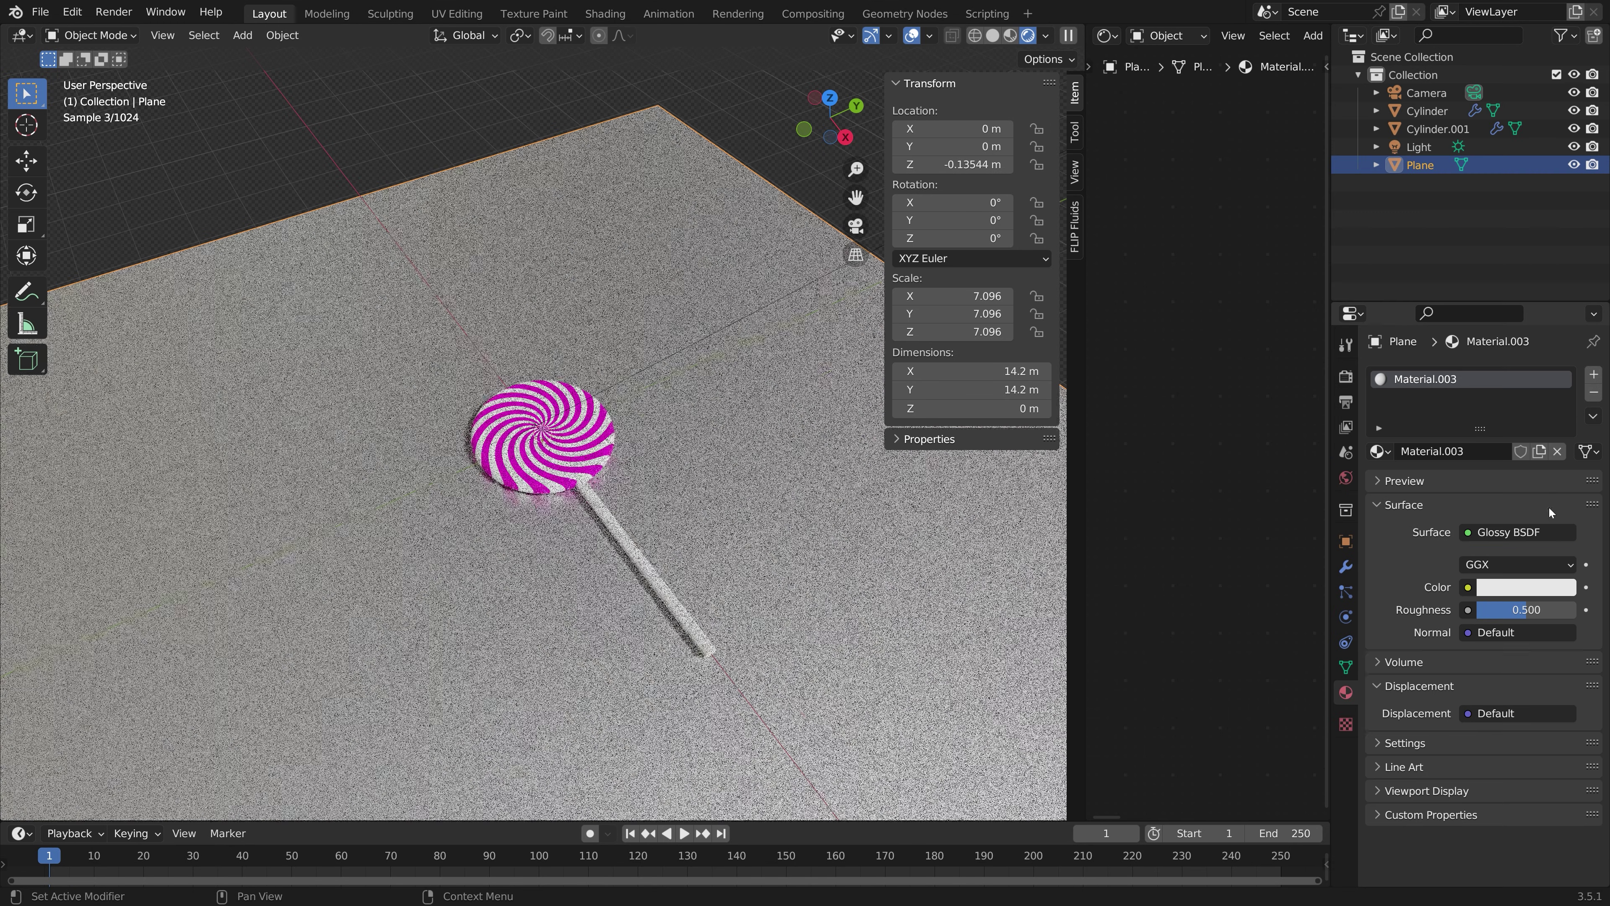
drag(1530, 615, 1506, 615)
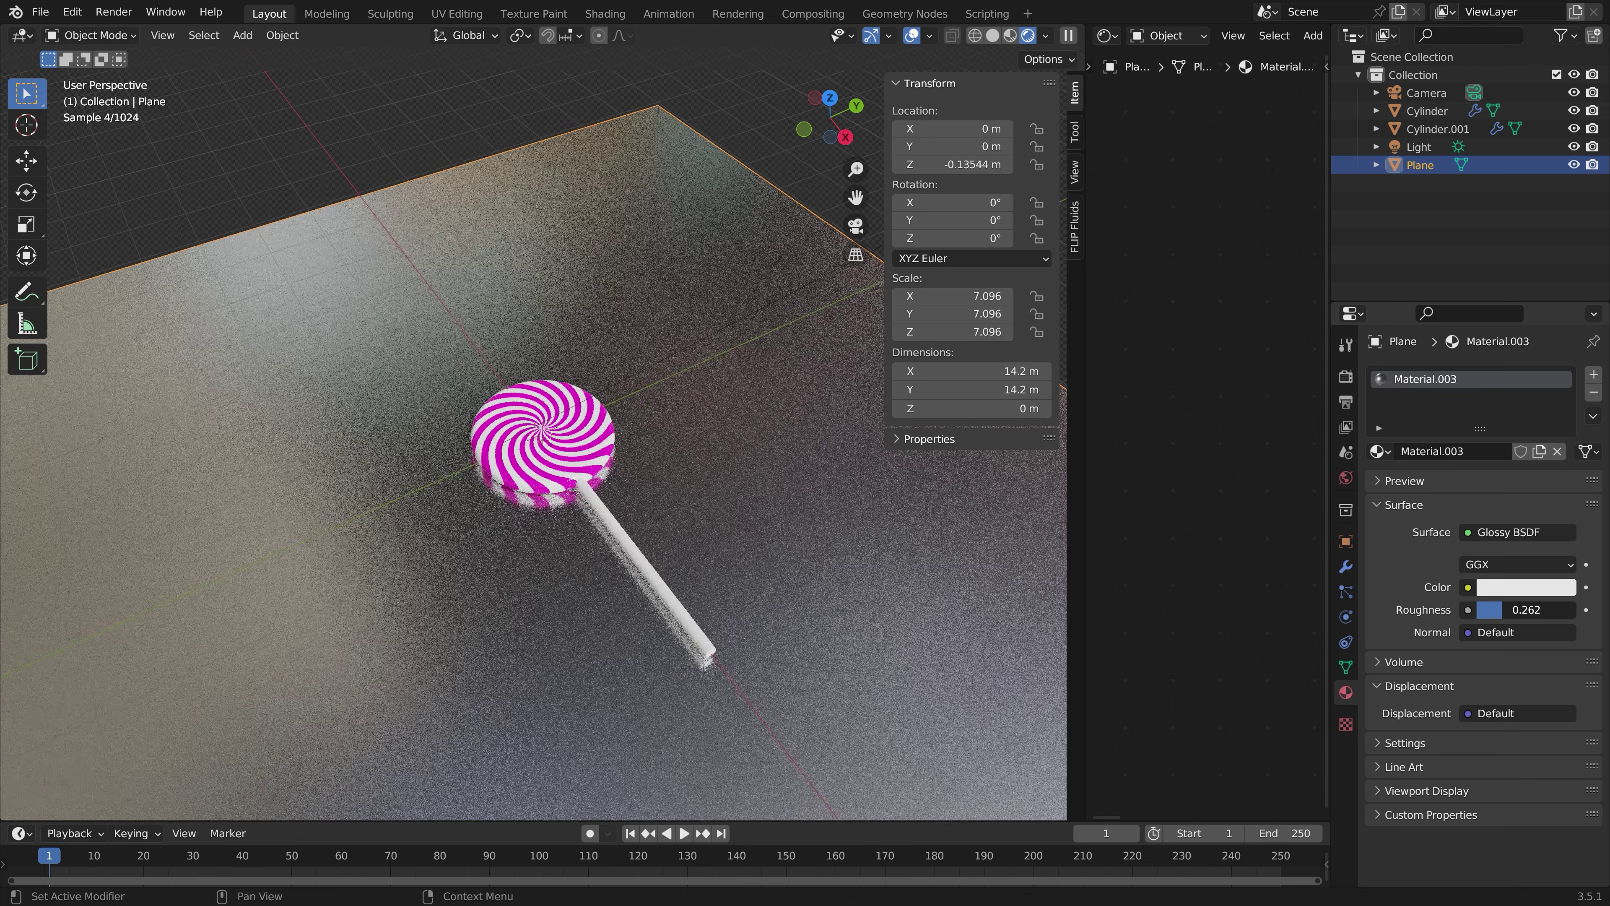
click(1526, 586)
click(1563, 439)
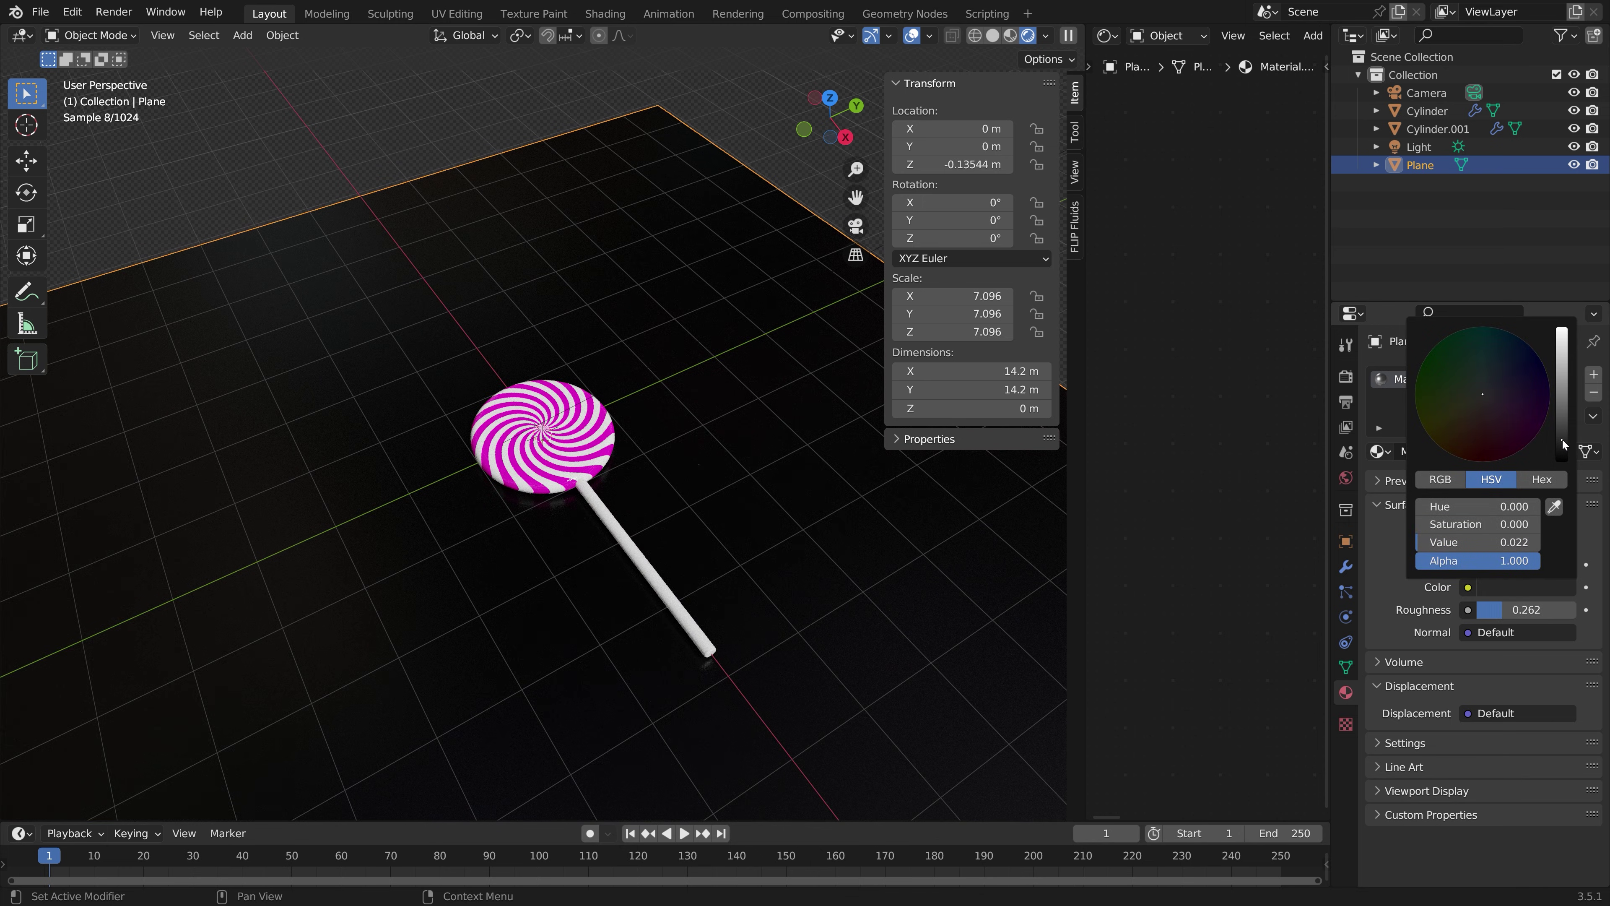
drag(1563, 439, 1561, 456)
drag(1521, 610, 1509, 609)
middle_drag(634, 457, 652, 496)
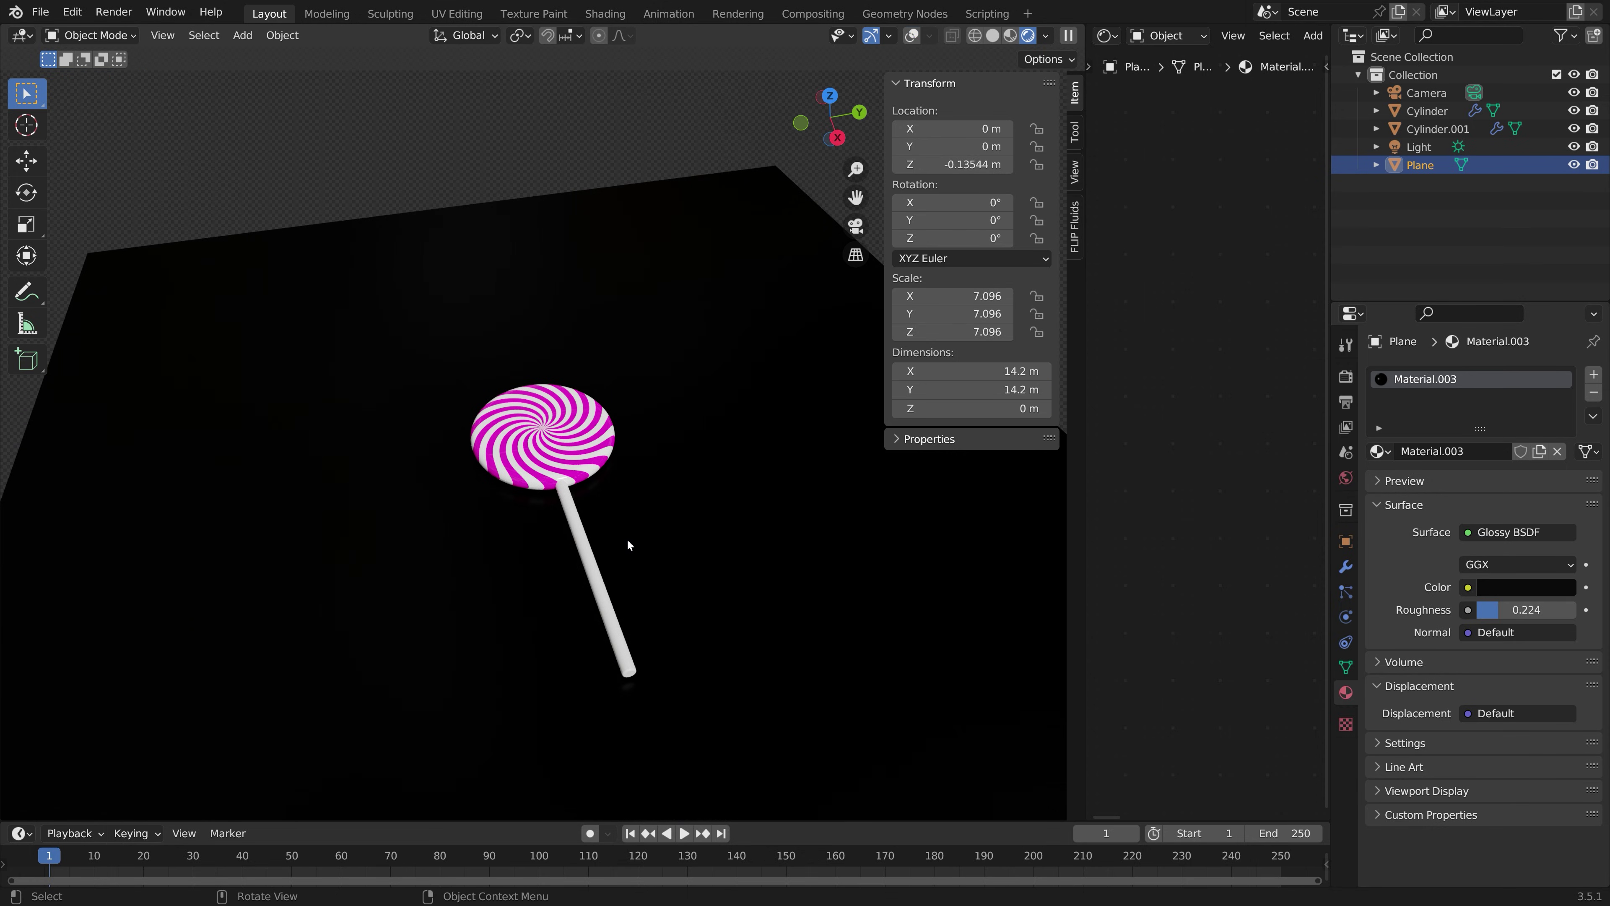
Step: Save as tut4.blend and set the stick's roughness to 0.345
key(shift+ctrl+s)
key(Return)
click(575, 506)
scroll(1490, 602, down, 3)
mouse_move(1522, 782)
mouse_down()
mouse_move(1490, 782)
mouse_move(1559, 782)
mouse_move(1511, 782)
mouse_up()
middle_drag(614, 546, 631, 571)
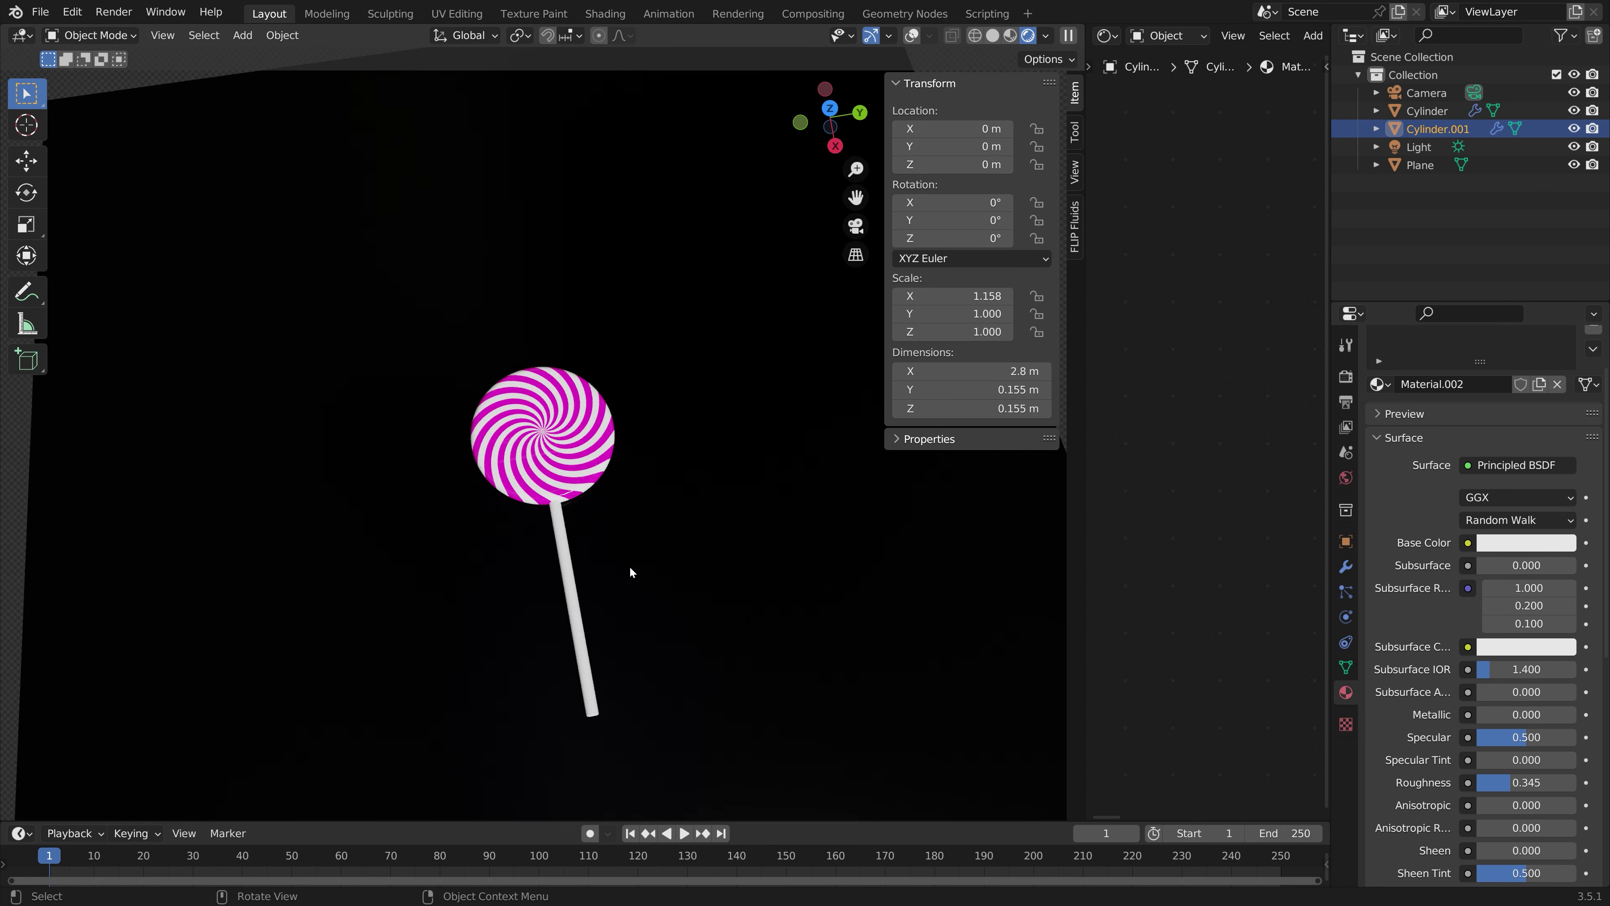
Step: Parent the candy head to the stick with Object (Keep Transform)
click(912, 36)
shift+click(595, 444)
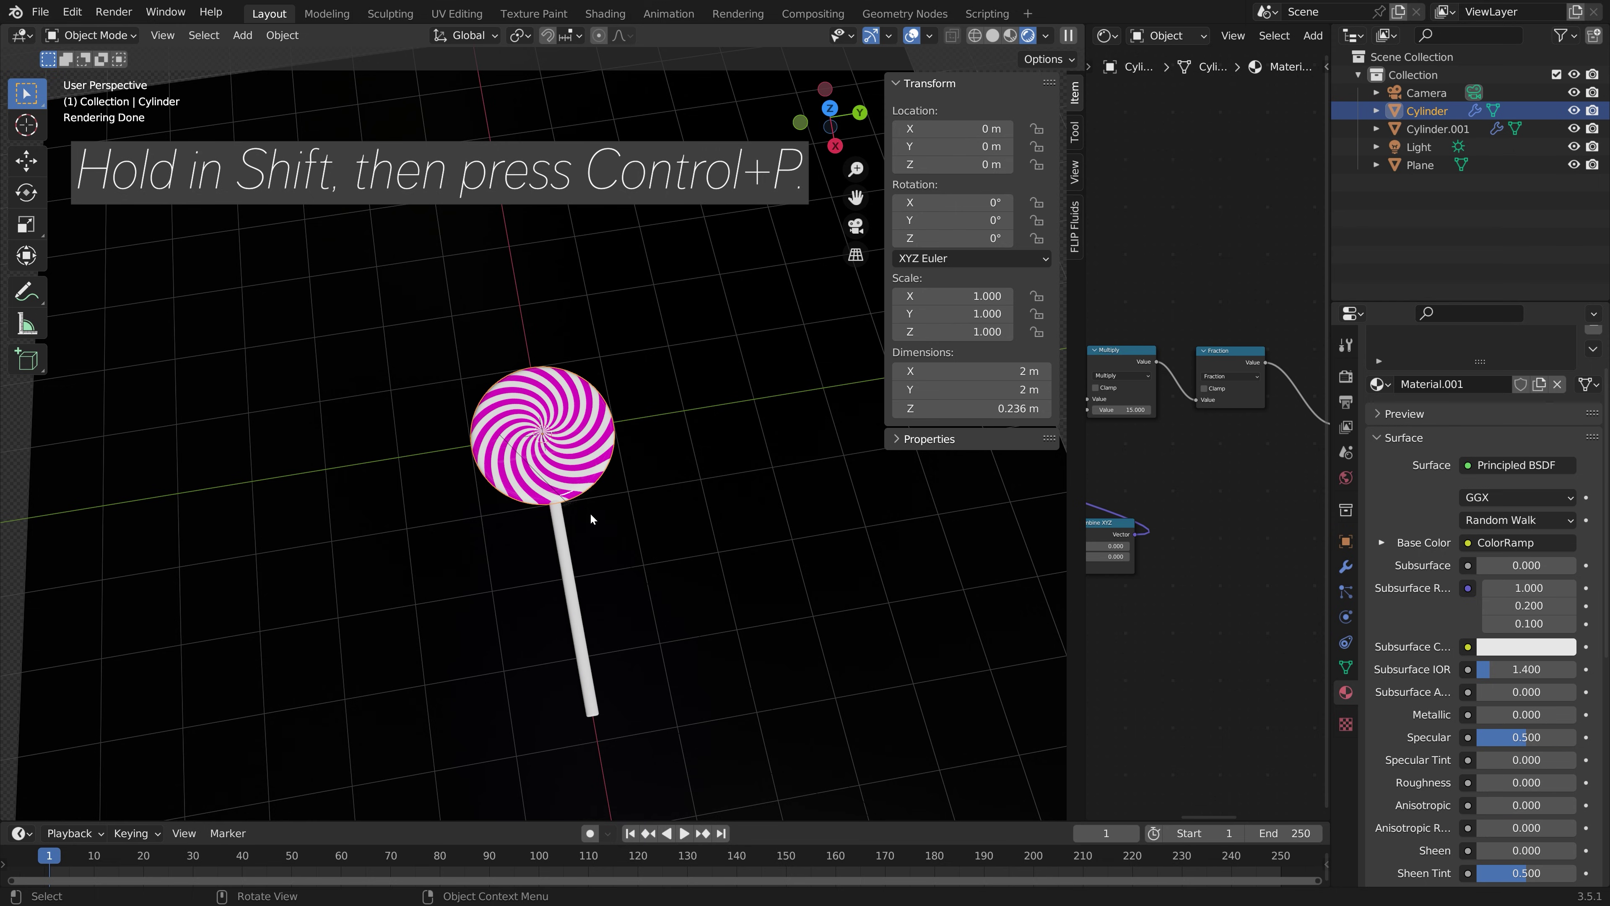
shift+click(563, 558)
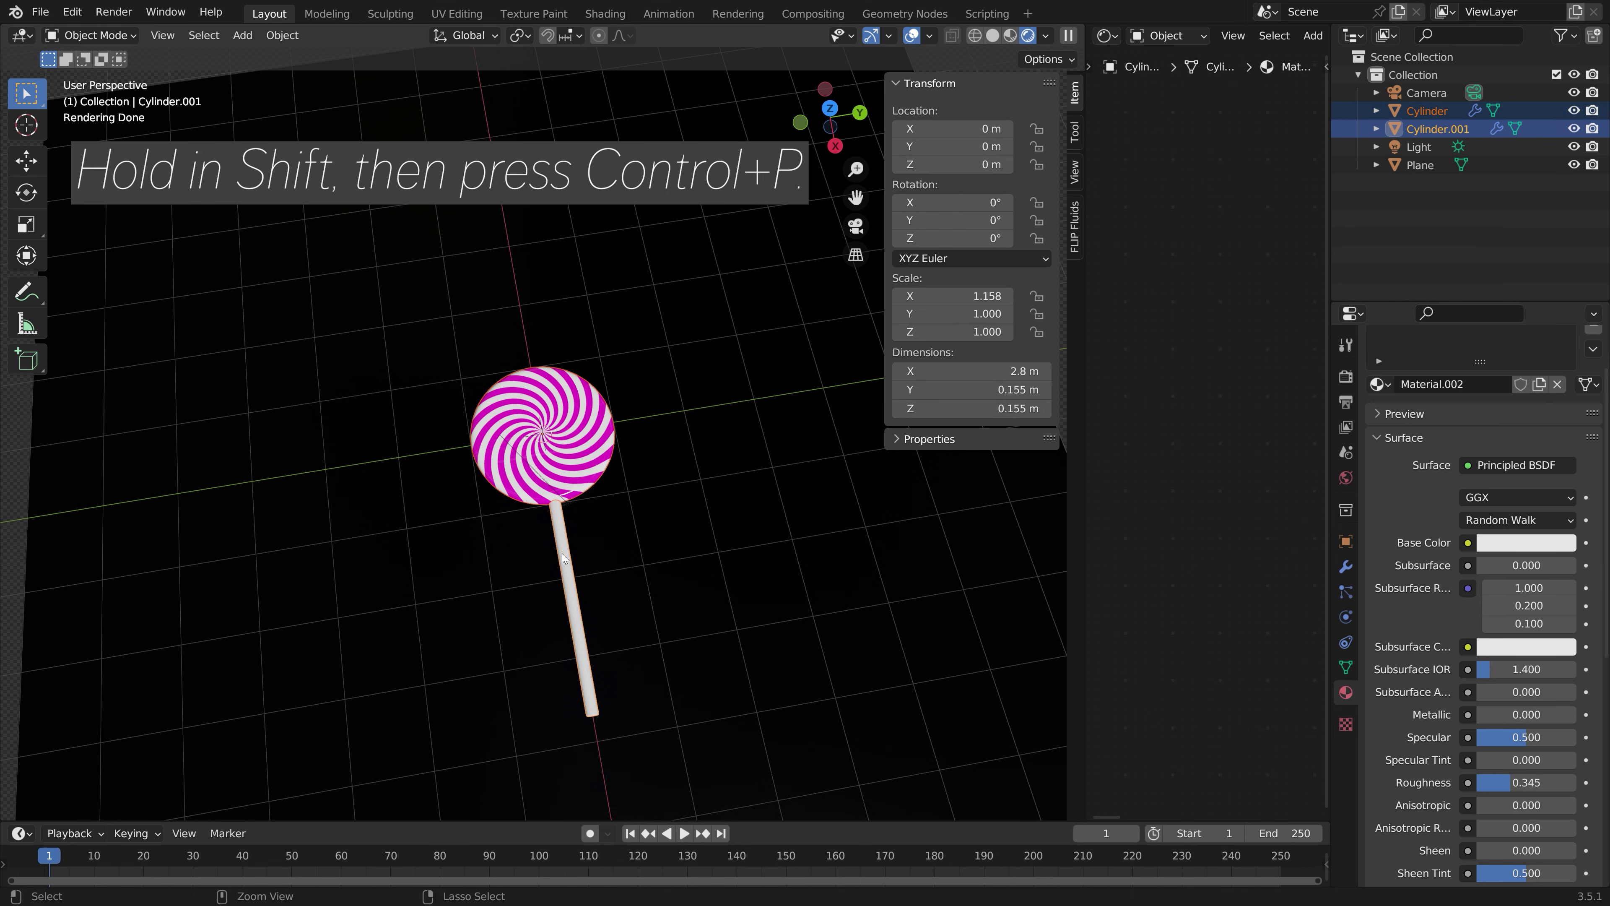
key(ctrl+p)
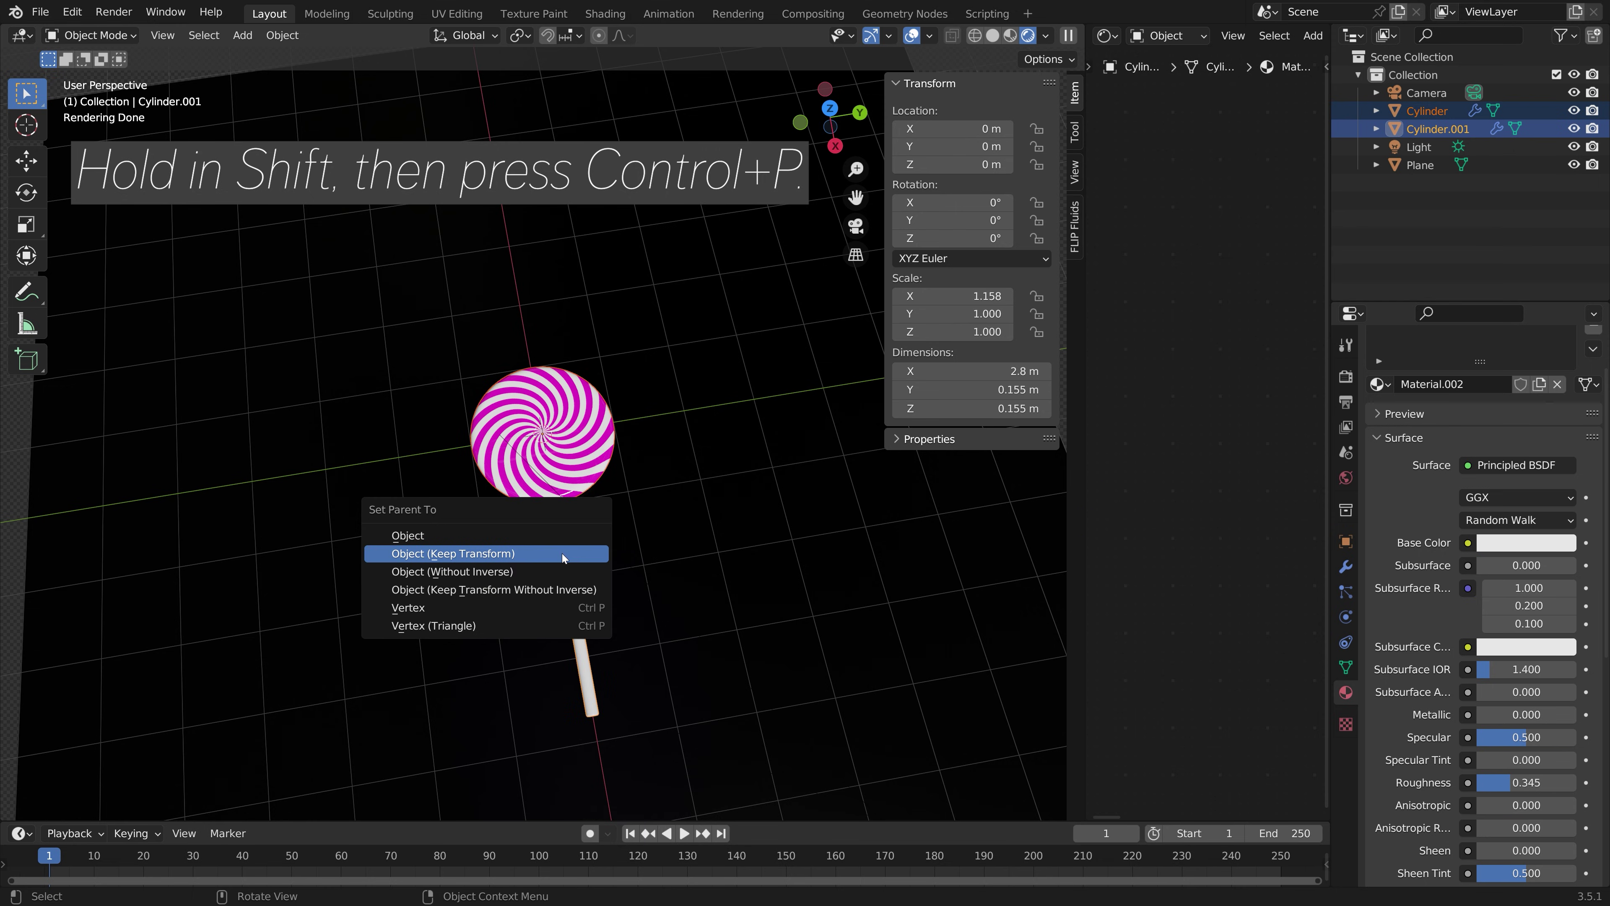
click(562, 553)
middle_drag(565, 543, 579, 592)
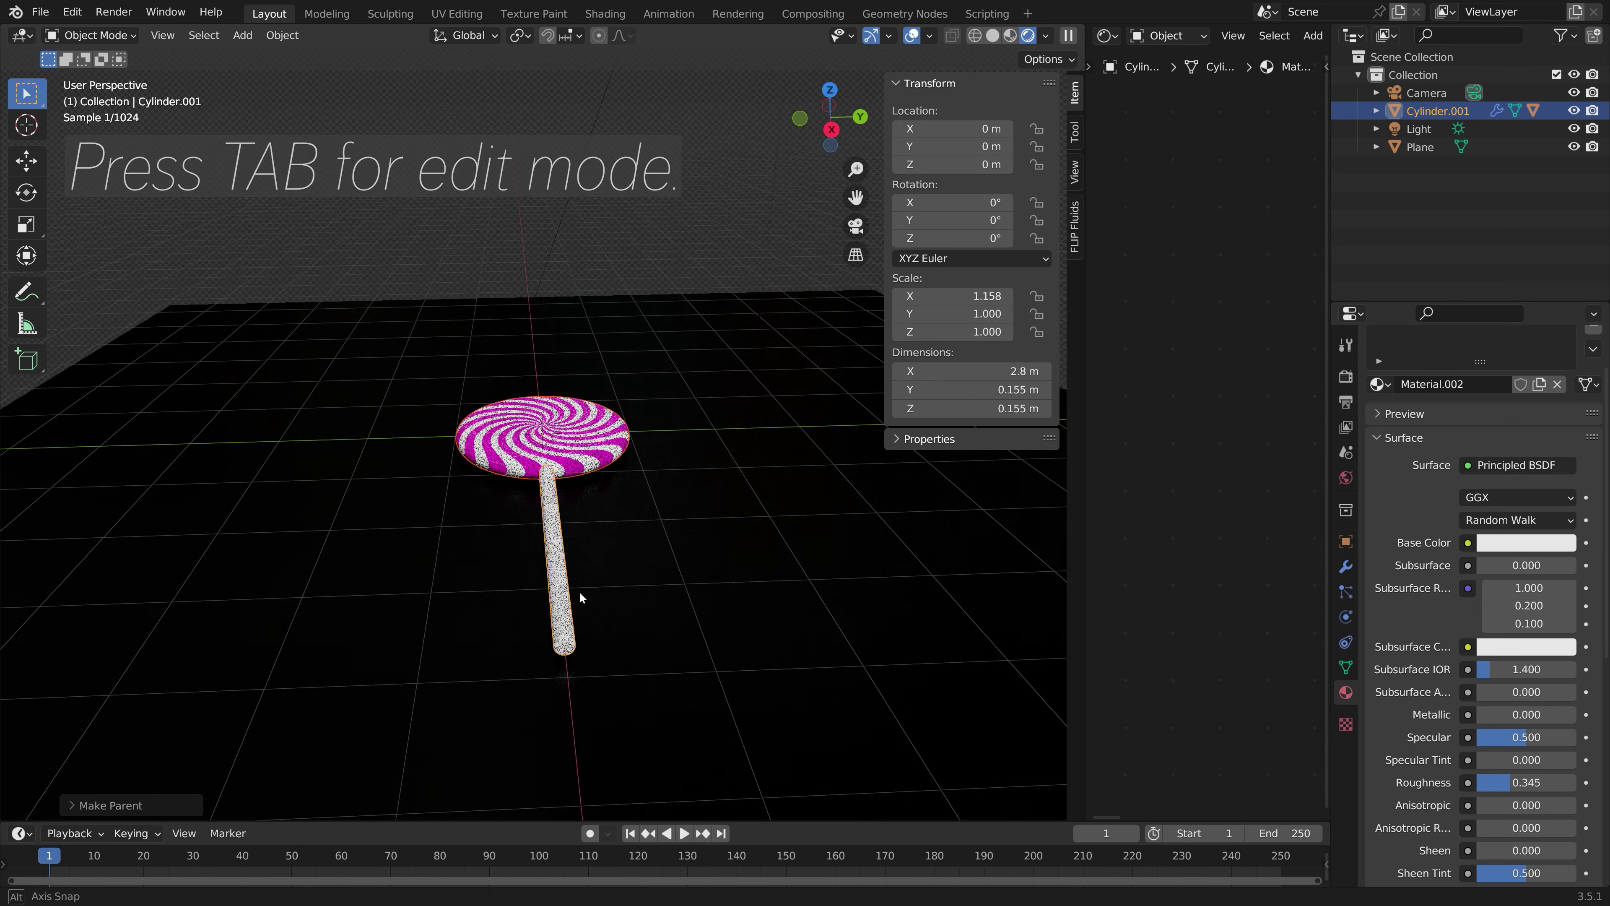
Step: Snap the 3D cursor to the stick's bottom end cap and set the pivot to 3D Cursor
key(Tab)
click(565, 647)
key(shift+s)
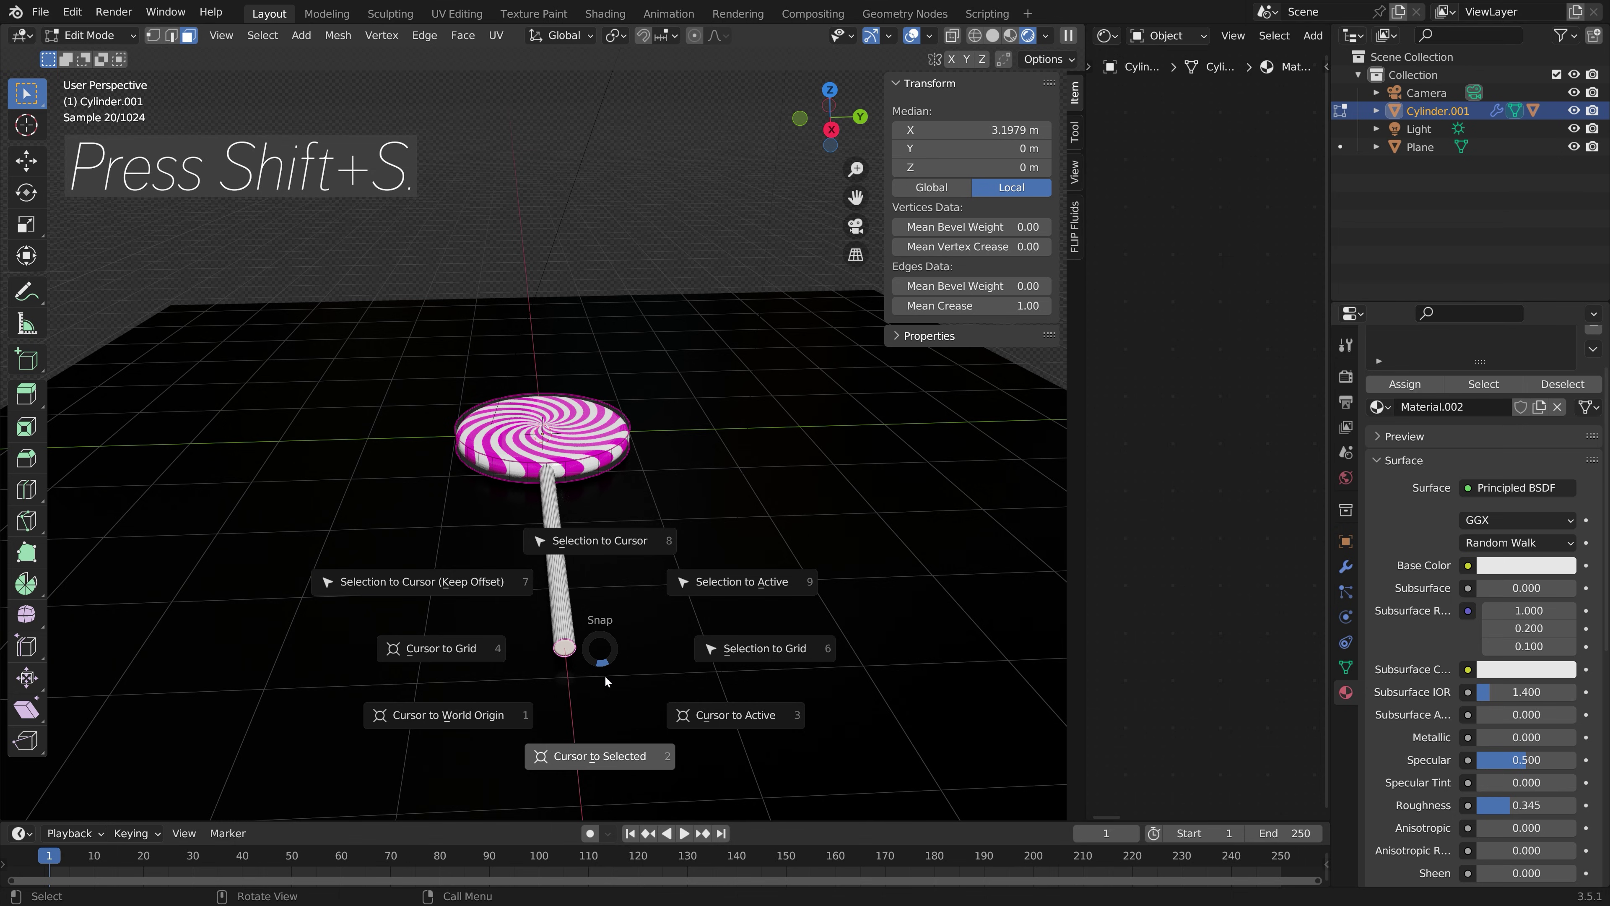
click(610, 738)
key(Tab)
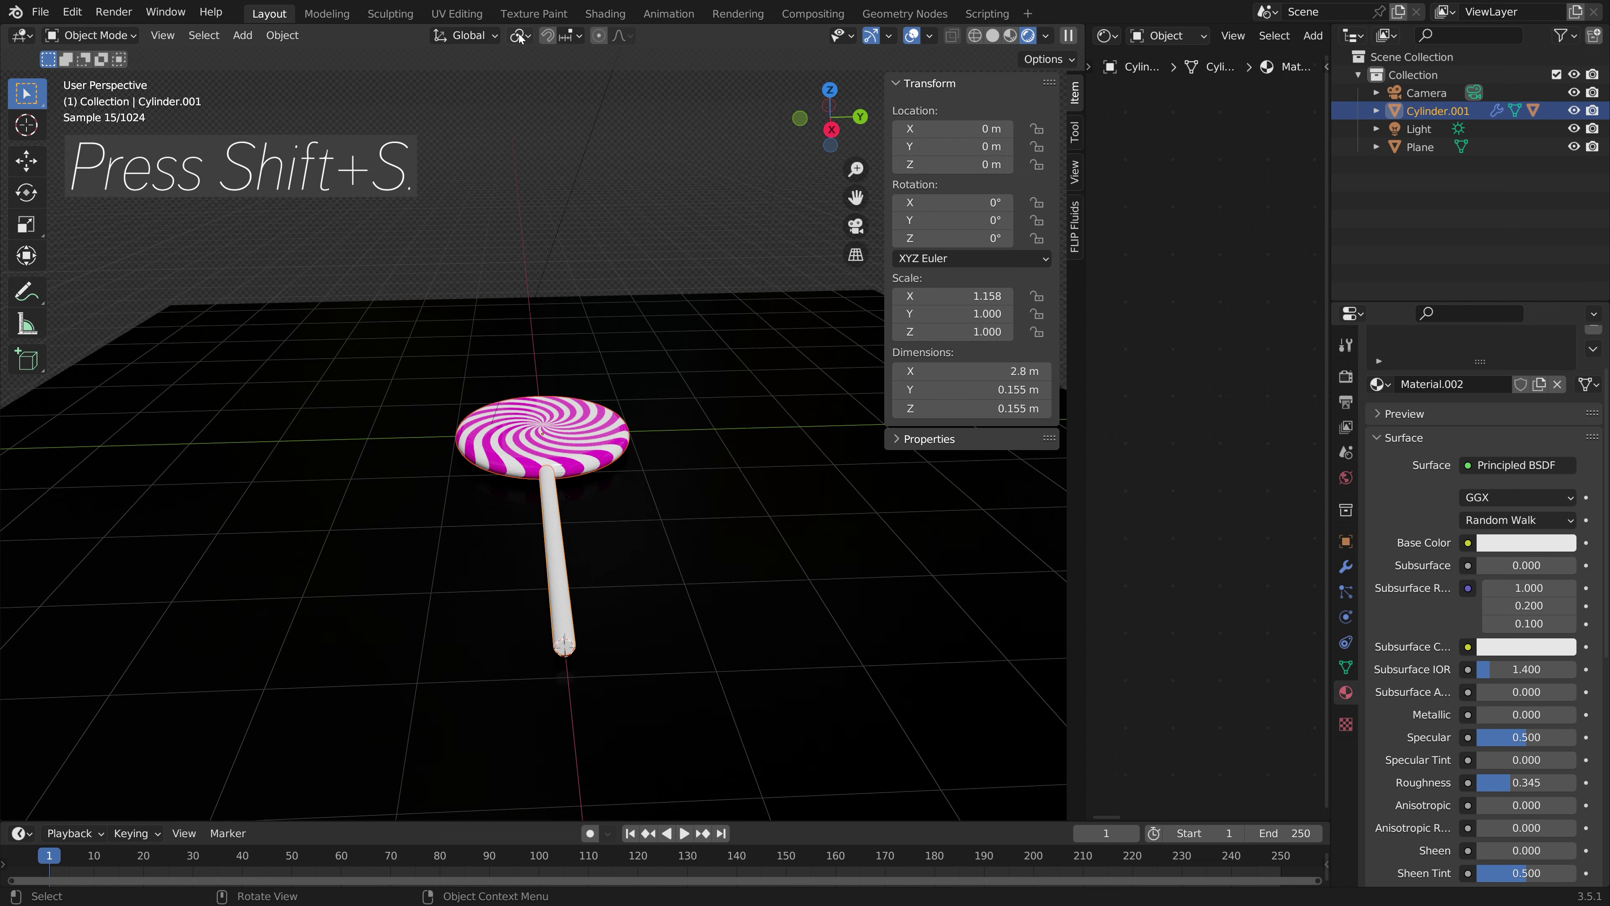
click(520, 38)
click(555, 68)
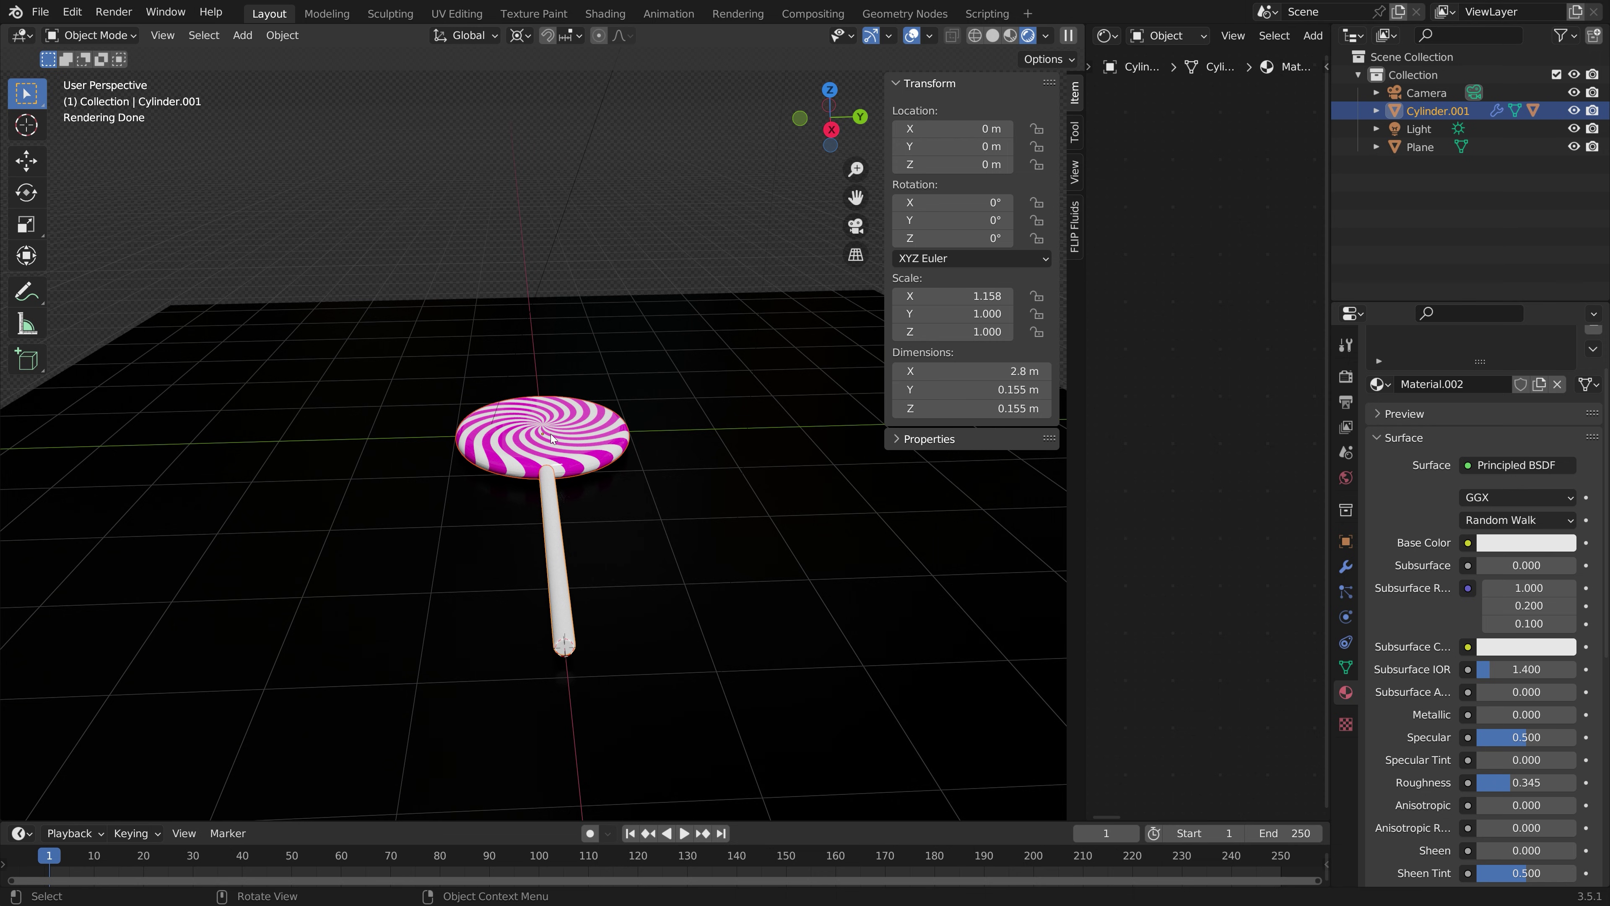
Step: Duplicate the lollipop and rotate the copy -15.6° around the Z axis
middle_drag(556, 459, 635, 552)
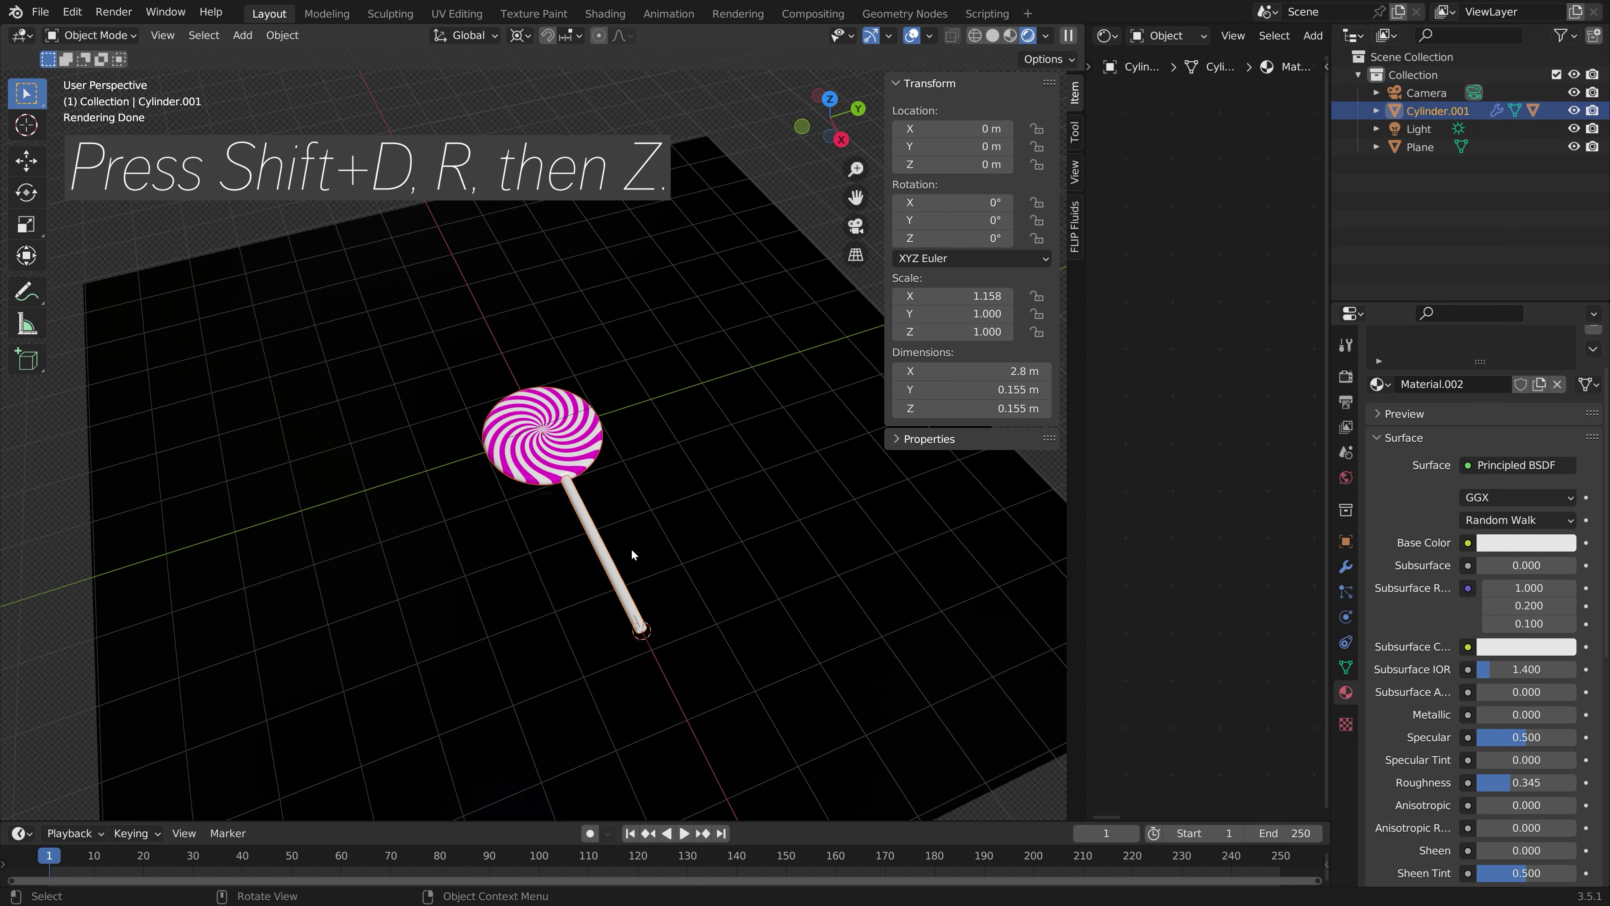
key(shift+d)
key(r)
key(z)
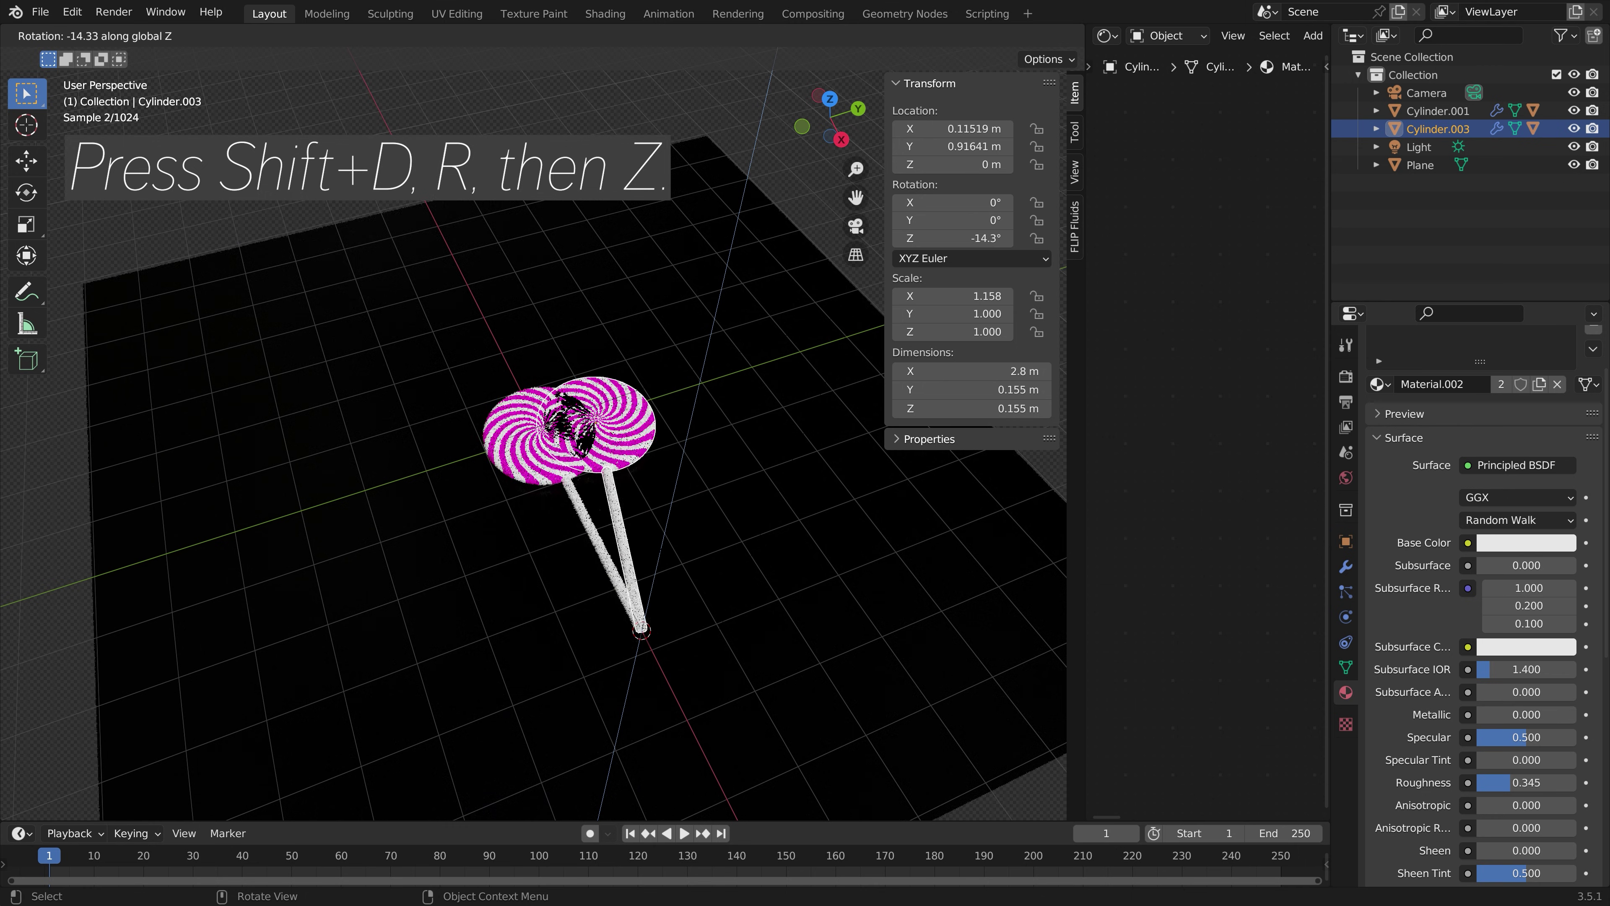
click(623, 584)
Step: Raise the first copy along Z and adjust its Z rotation so the heads overlap
middle_drag(618, 579, 609, 567)
key(g)
key(z)
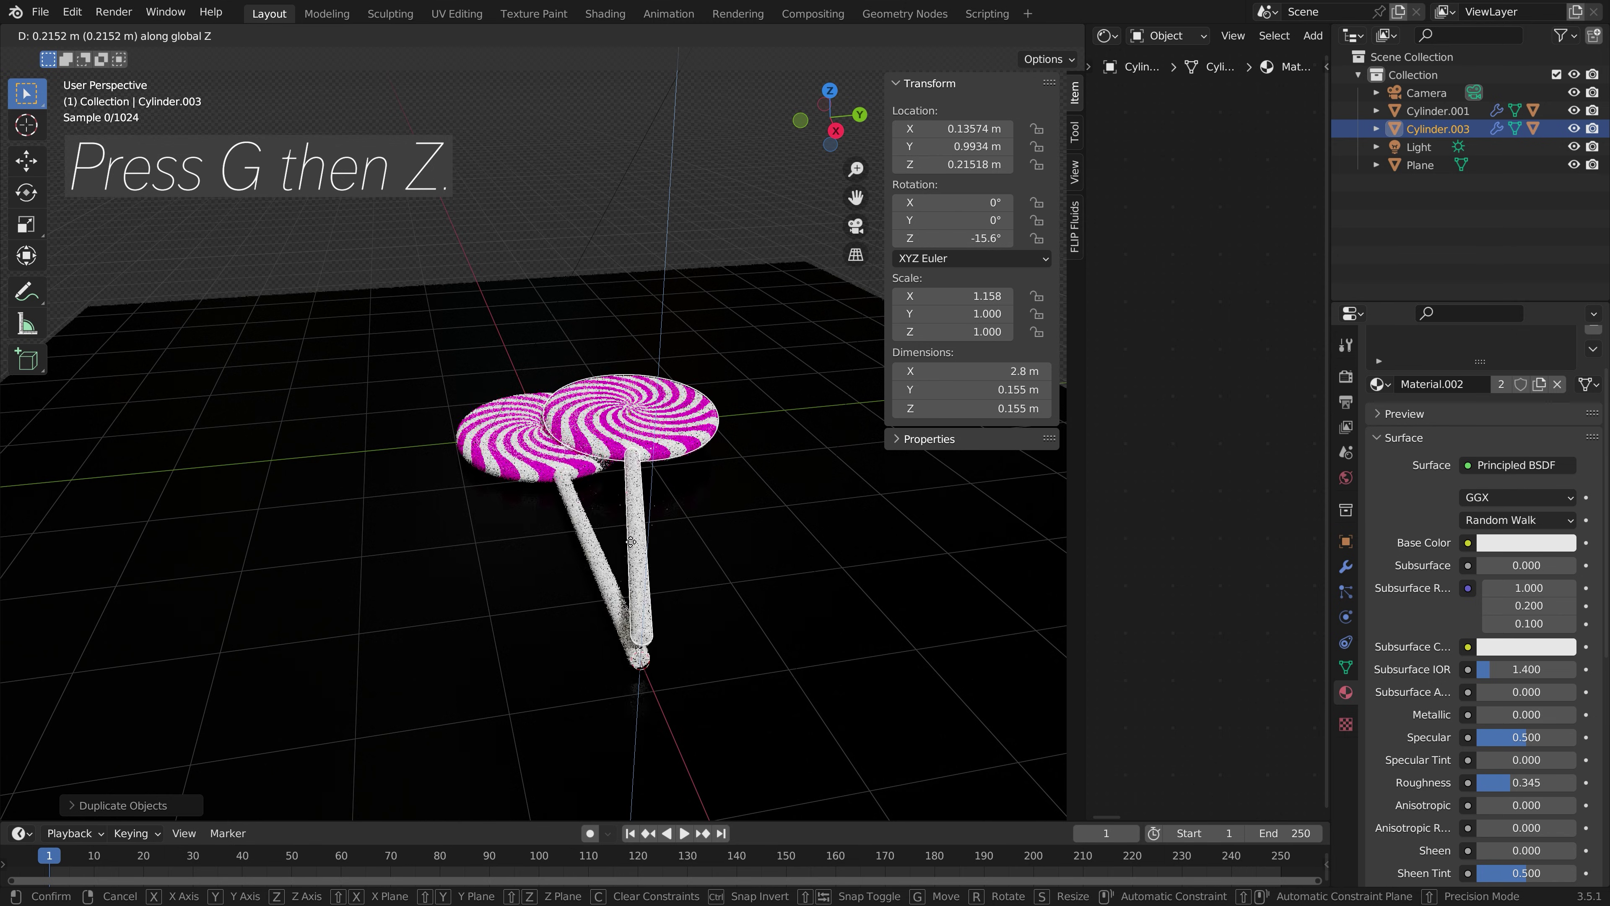
click(679, 557)
middle_drag(678, 558, 727, 564)
key(r)
key(z)
click(695, 432)
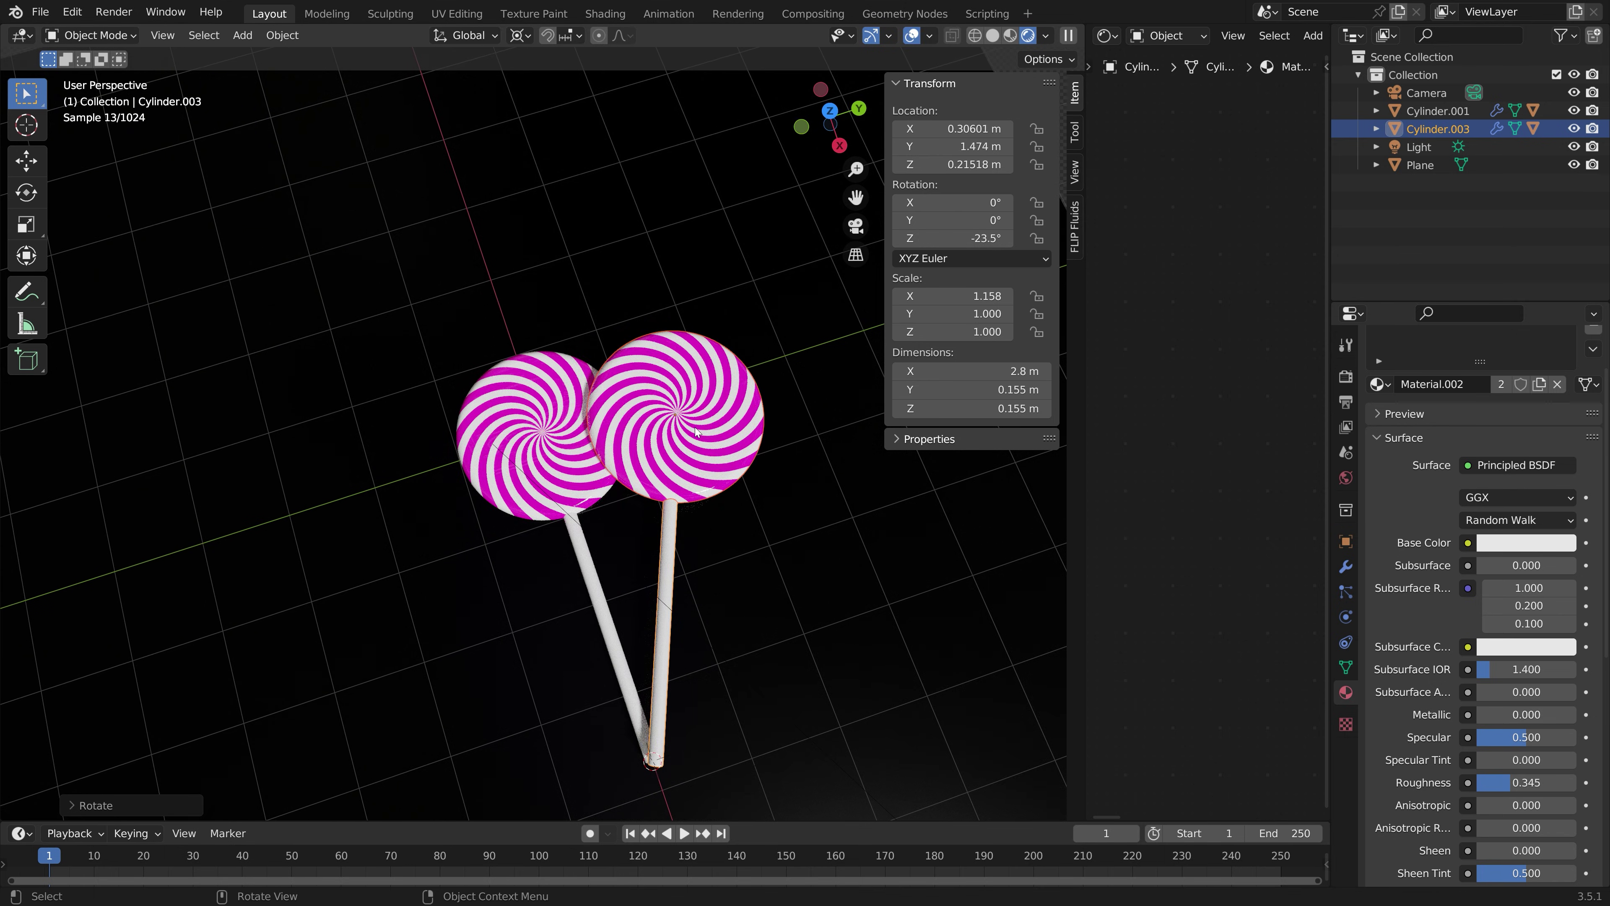
Step: Duplicate the second lollipop into a third copy, fanned out to the right and raised along Z
key(shift+d)
click(761, 444)
key(r)
key(z)
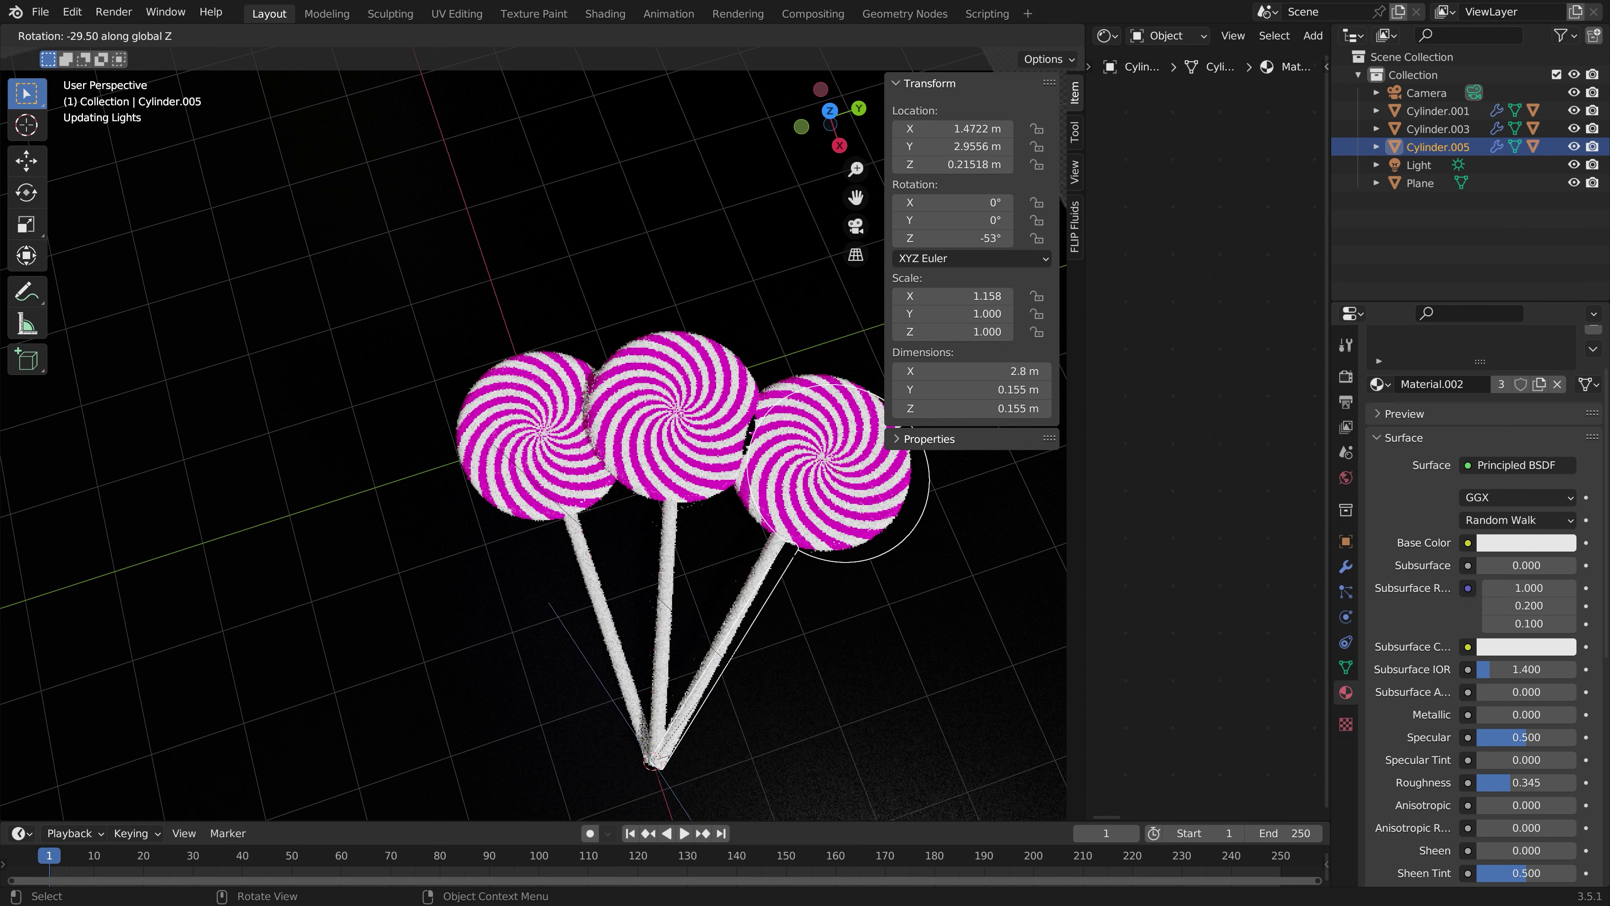
key(g)
key(z)
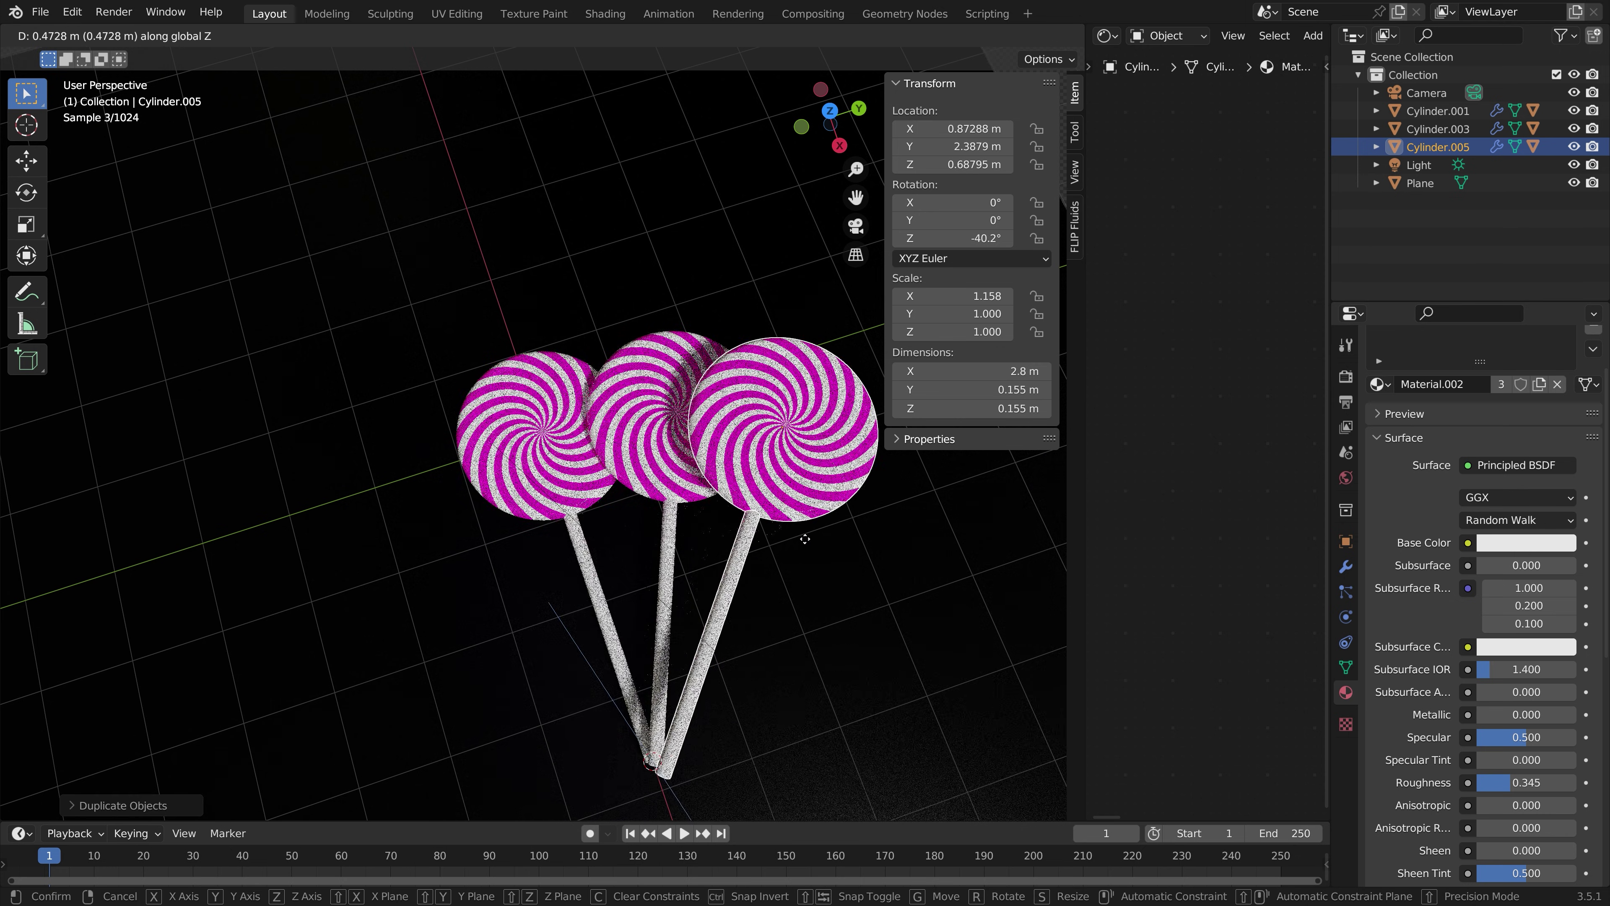
click(803, 536)
Step: Give the middle lollipop head its own material with blue ColorRamp stripes
click(650, 380)
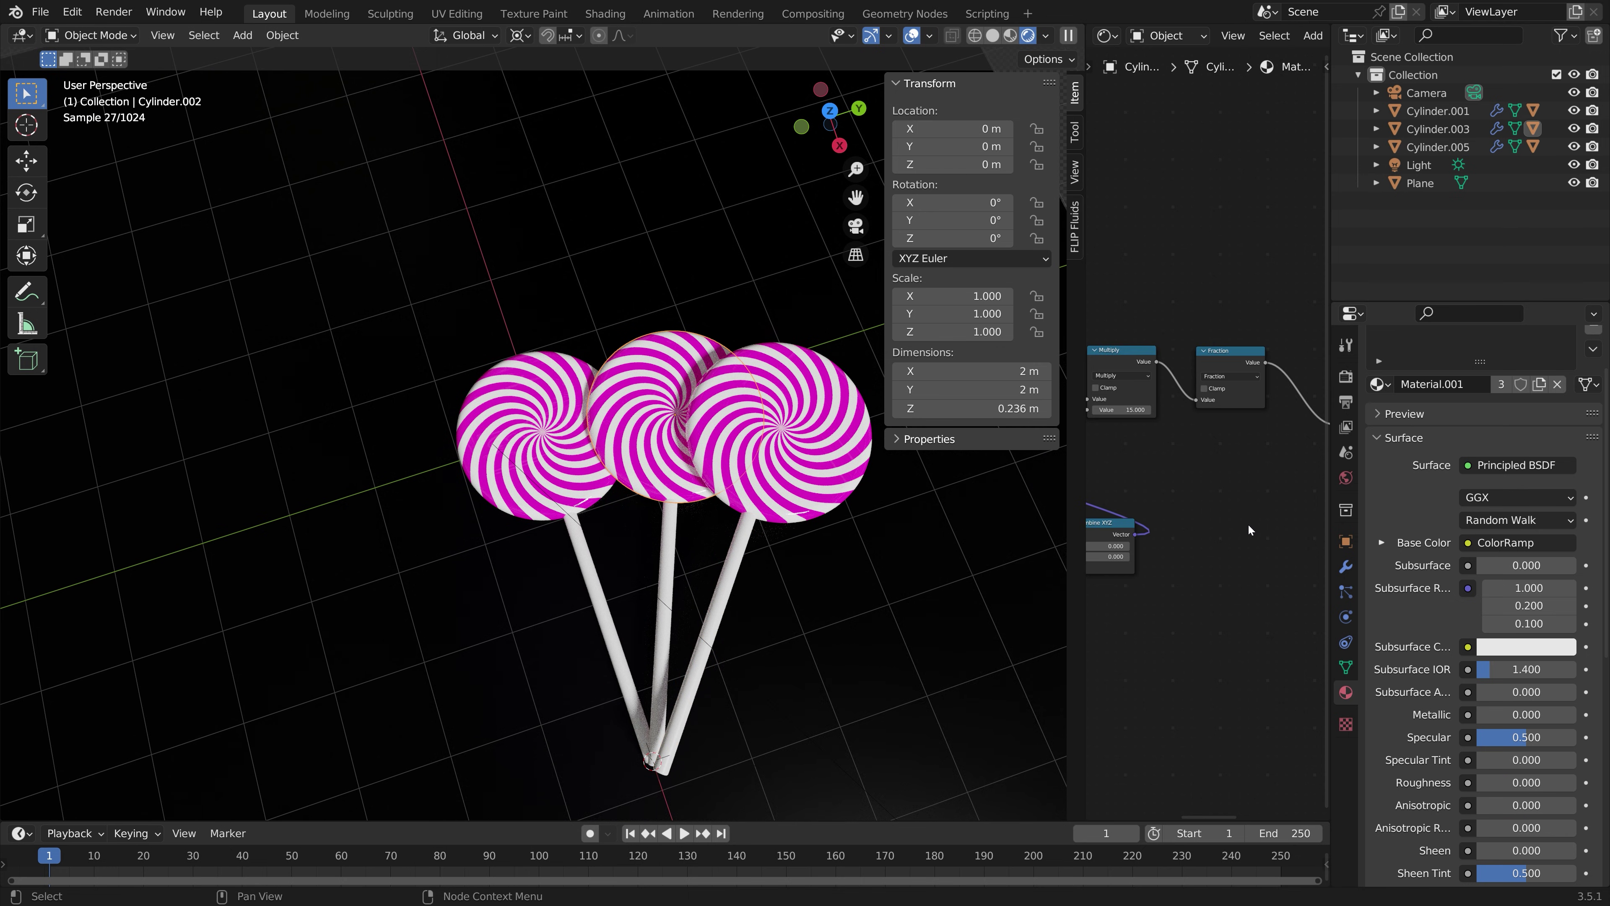
click(1538, 384)
middle_drag(1249, 494, 1236, 539)
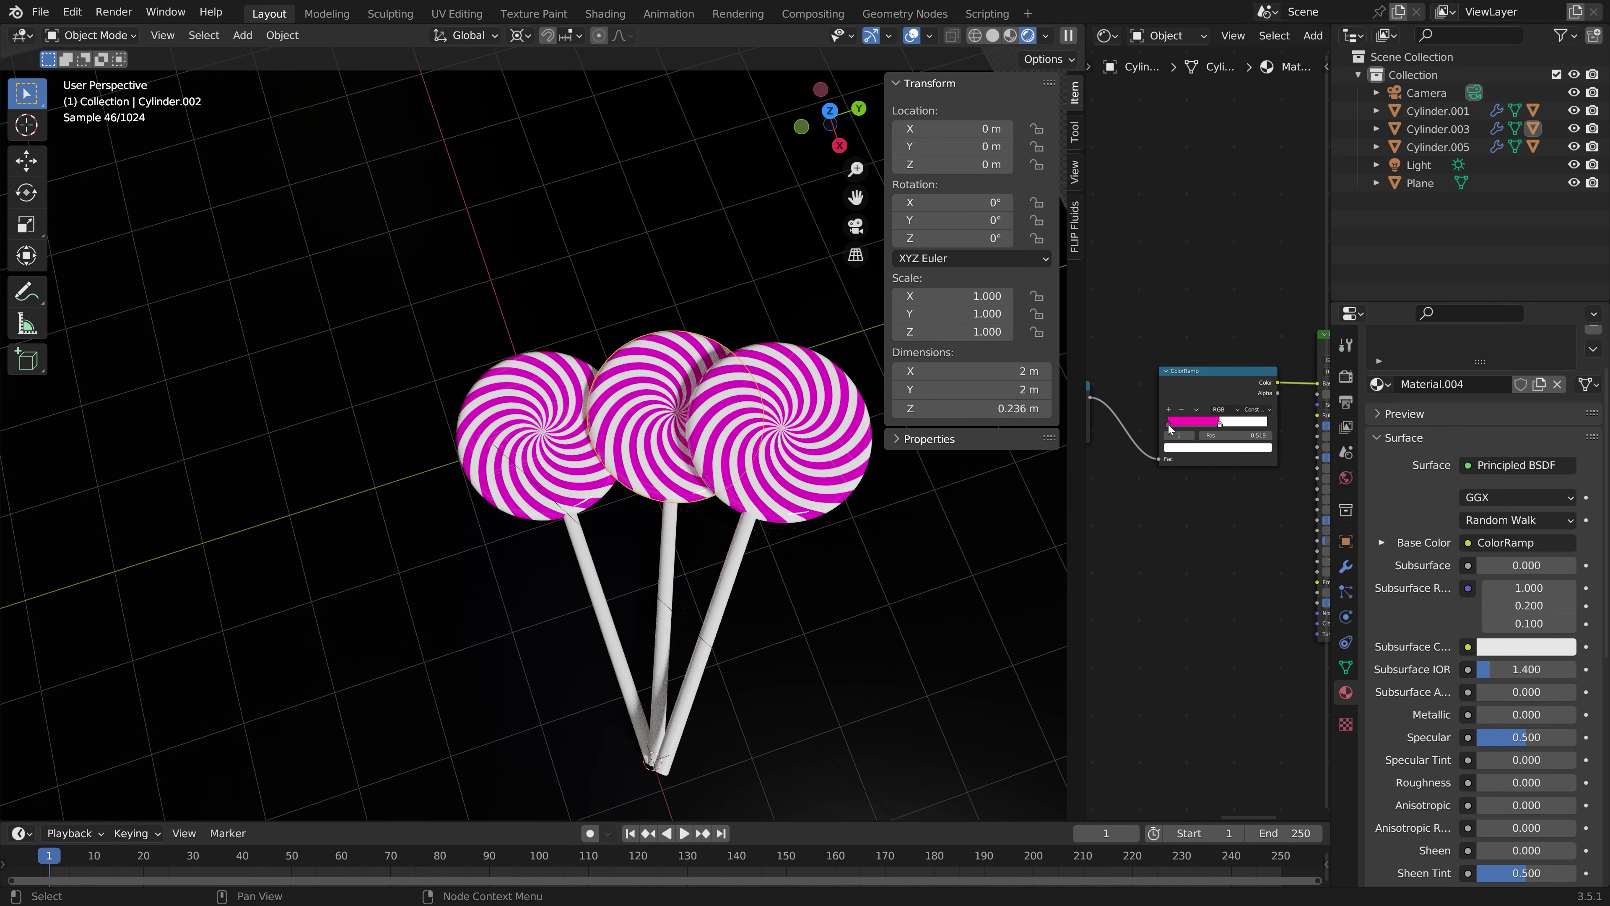
click(1169, 425)
click(1223, 446)
click(1219, 325)
click(1225, 320)
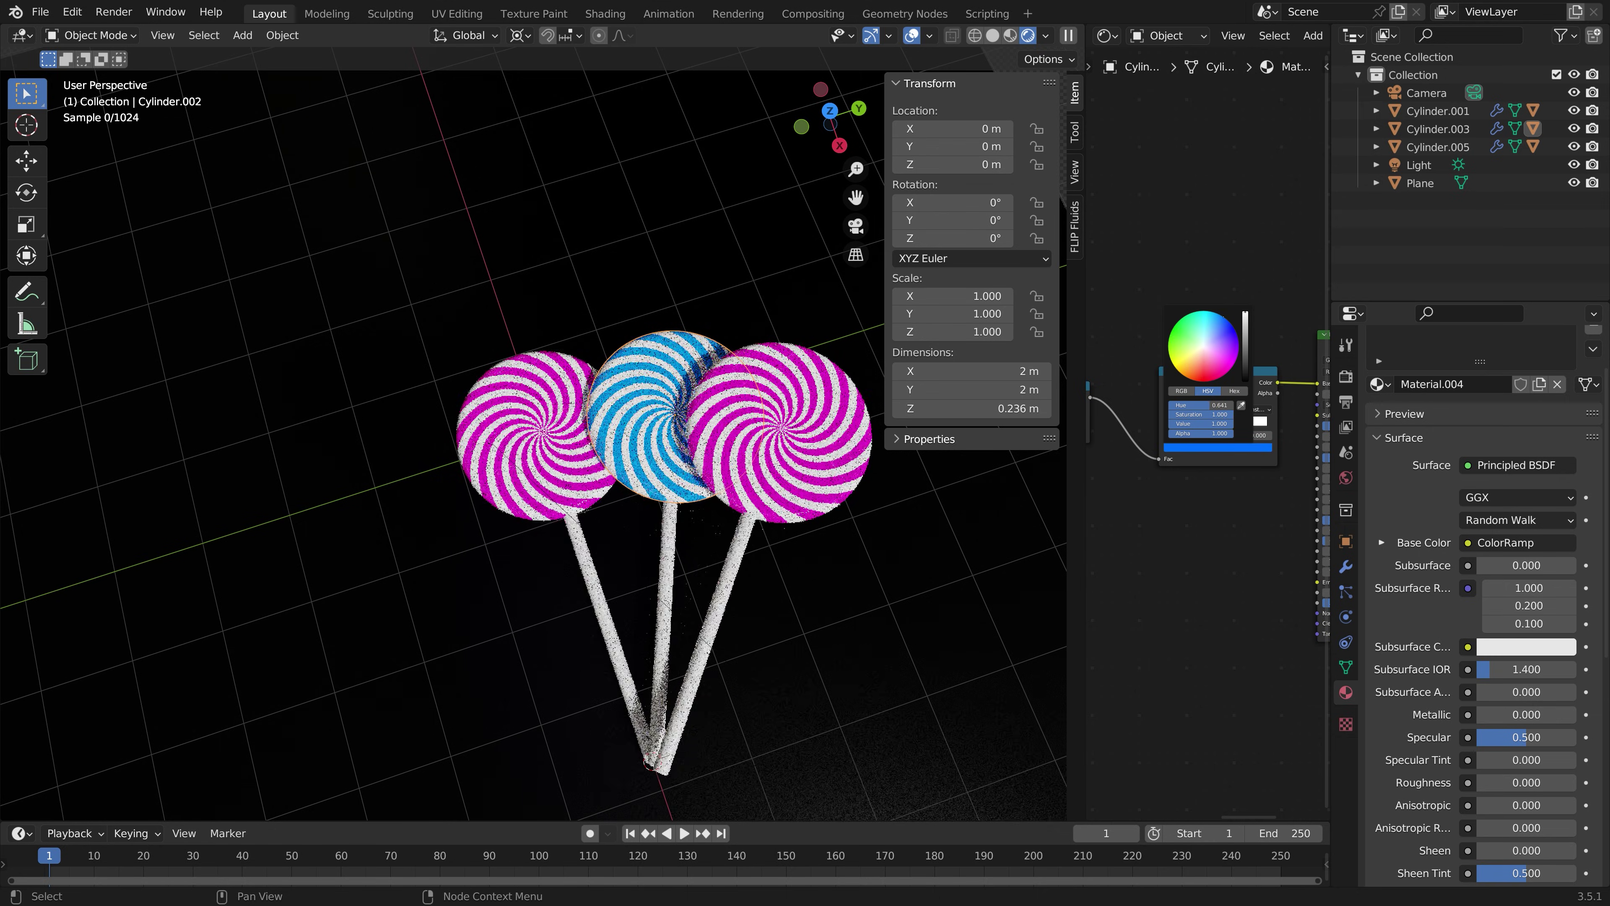
click(1225, 320)
Step: Give the left head its own red-striped material, hide overlays, and align the camera to the view
click(522, 405)
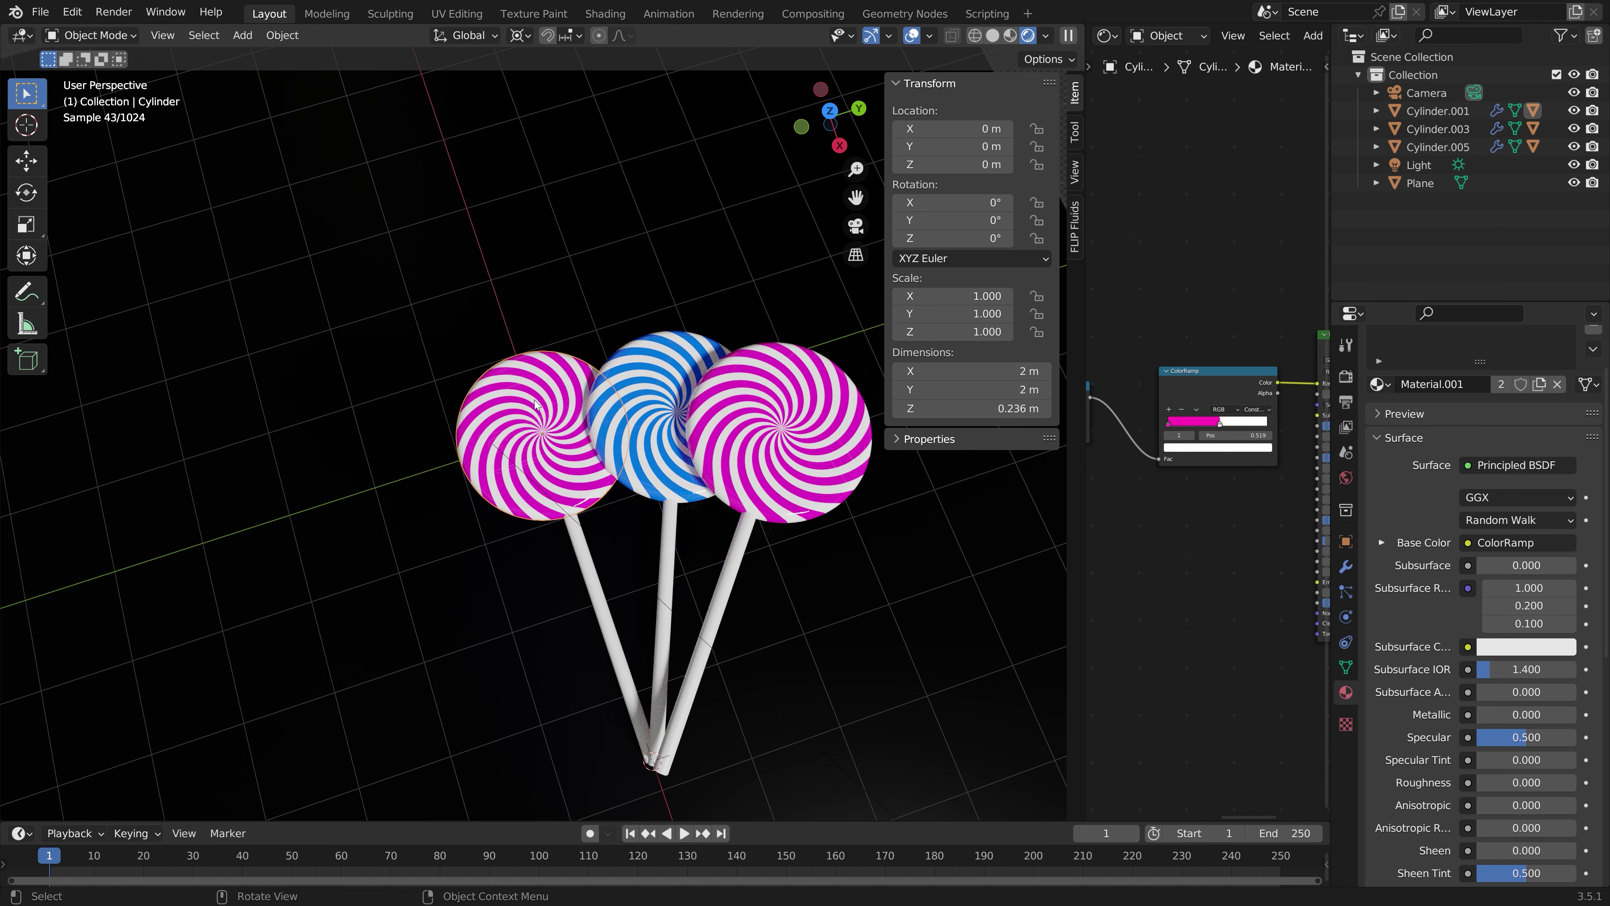
click(1539, 385)
click(1169, 423)
click(1197, 446)
click(1205, 380)
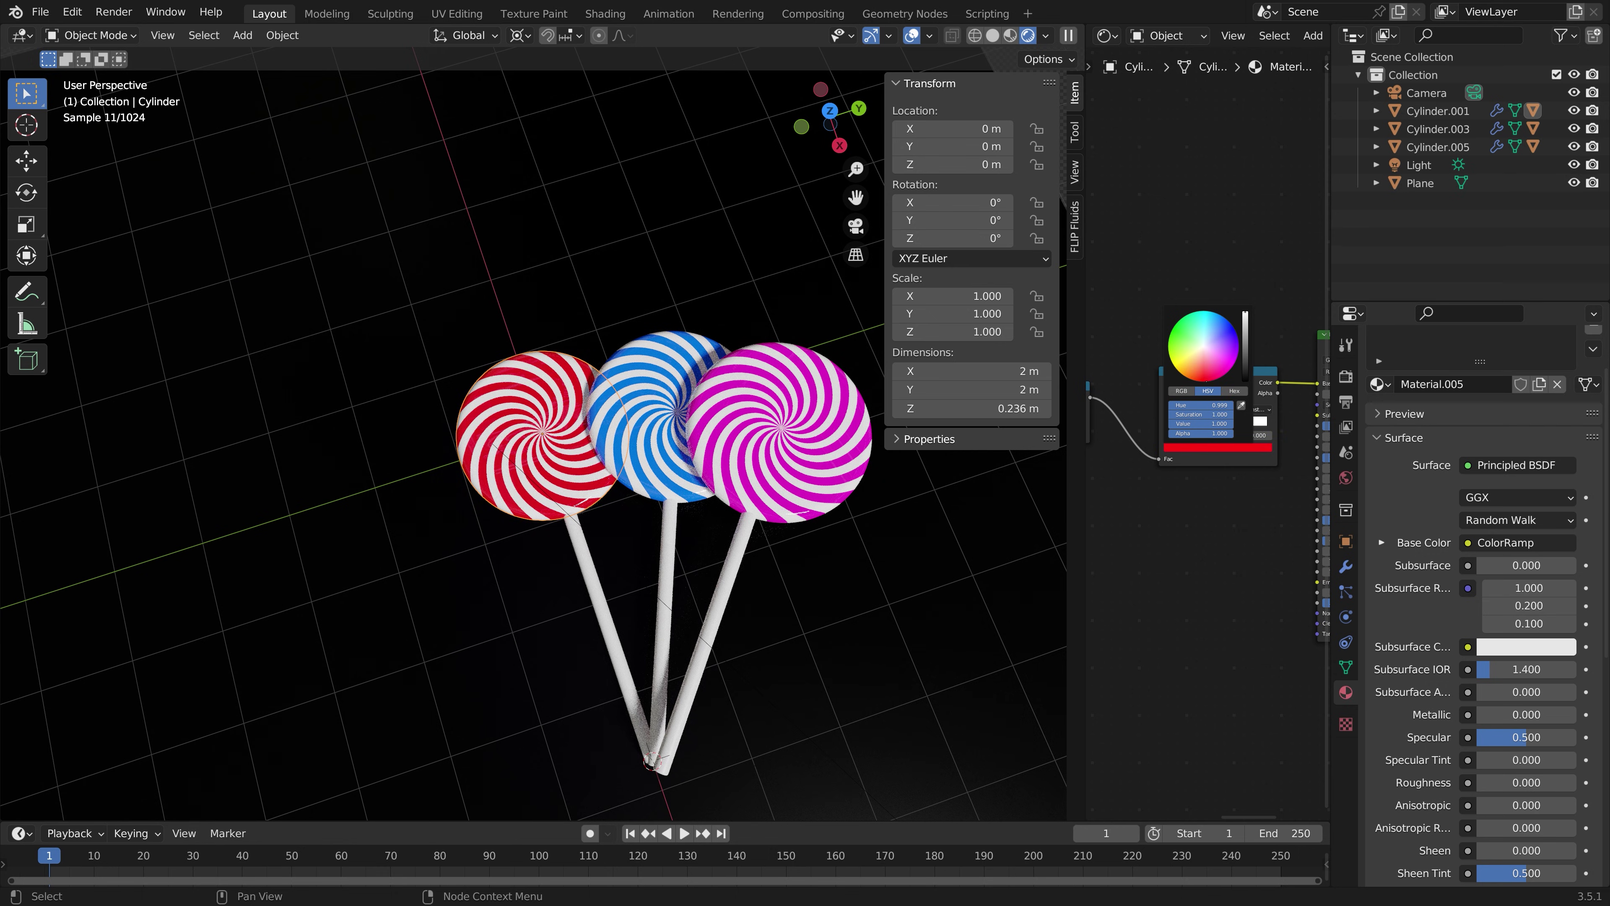
click(912, 41)
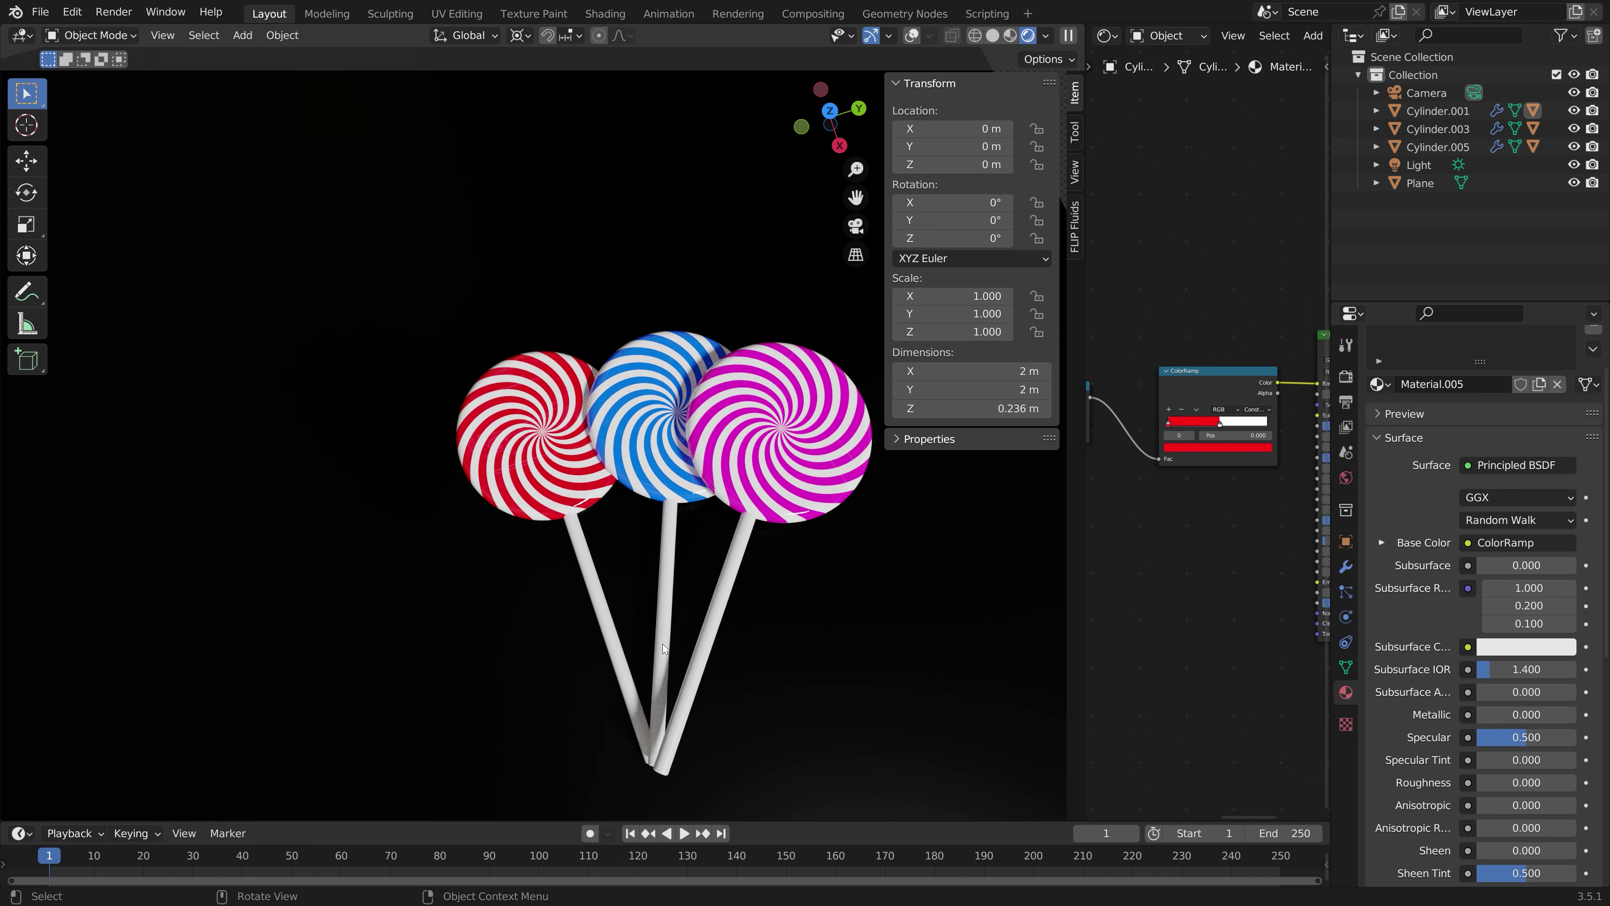
key(ctrl+alt+KP_0)
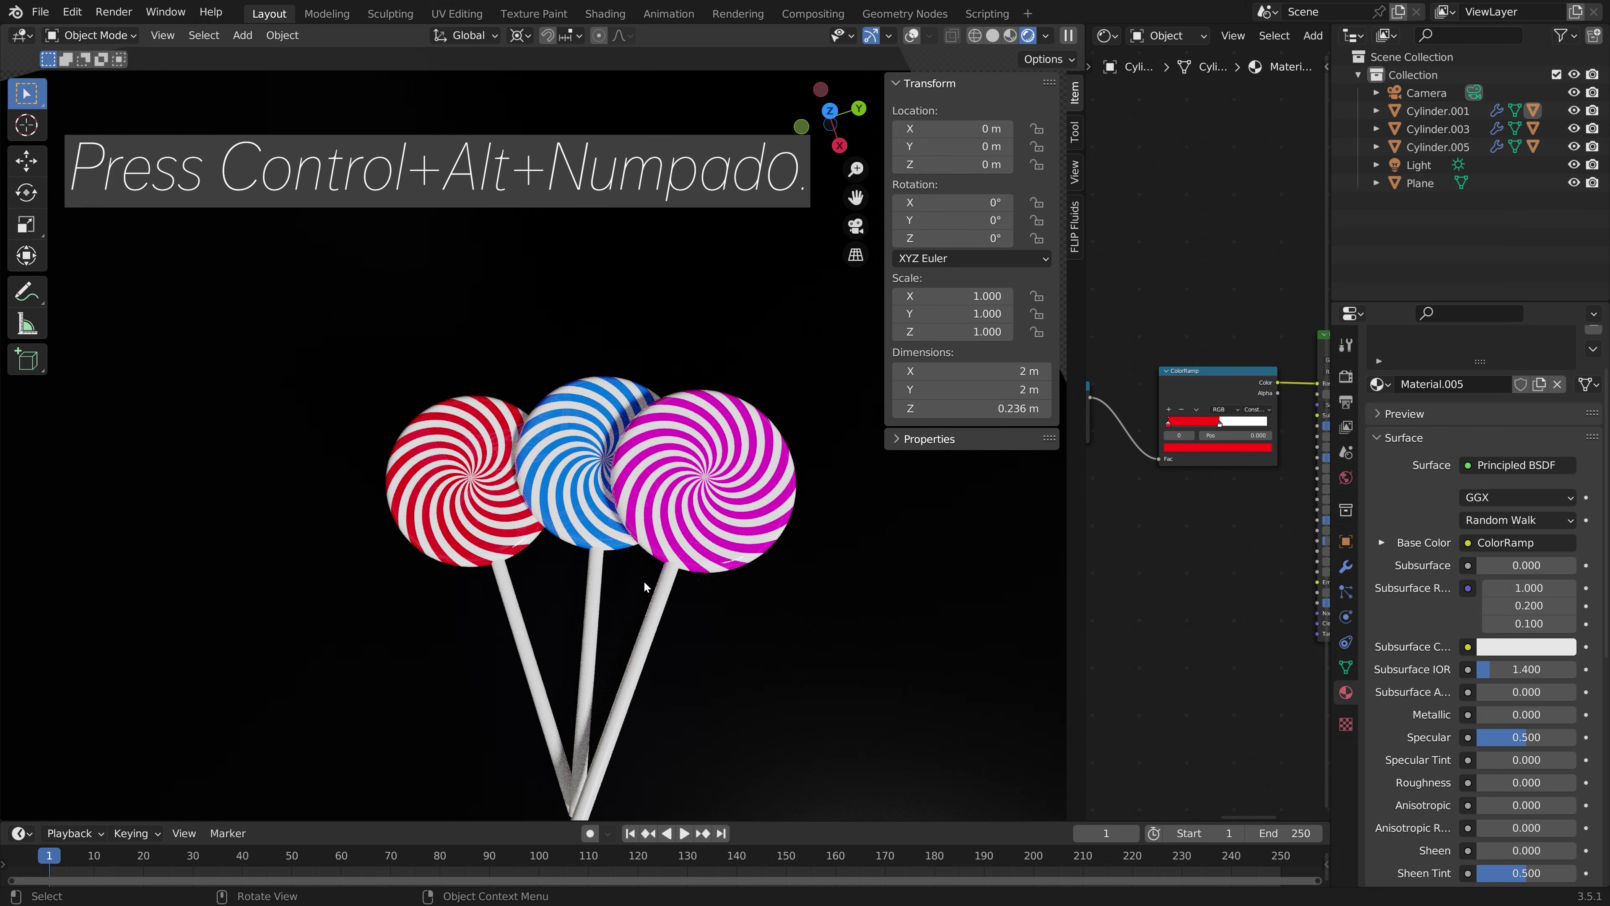
Step: Lock the camera to the view, frame all three lollipops, and show the Output Properties
click(1076, 174)
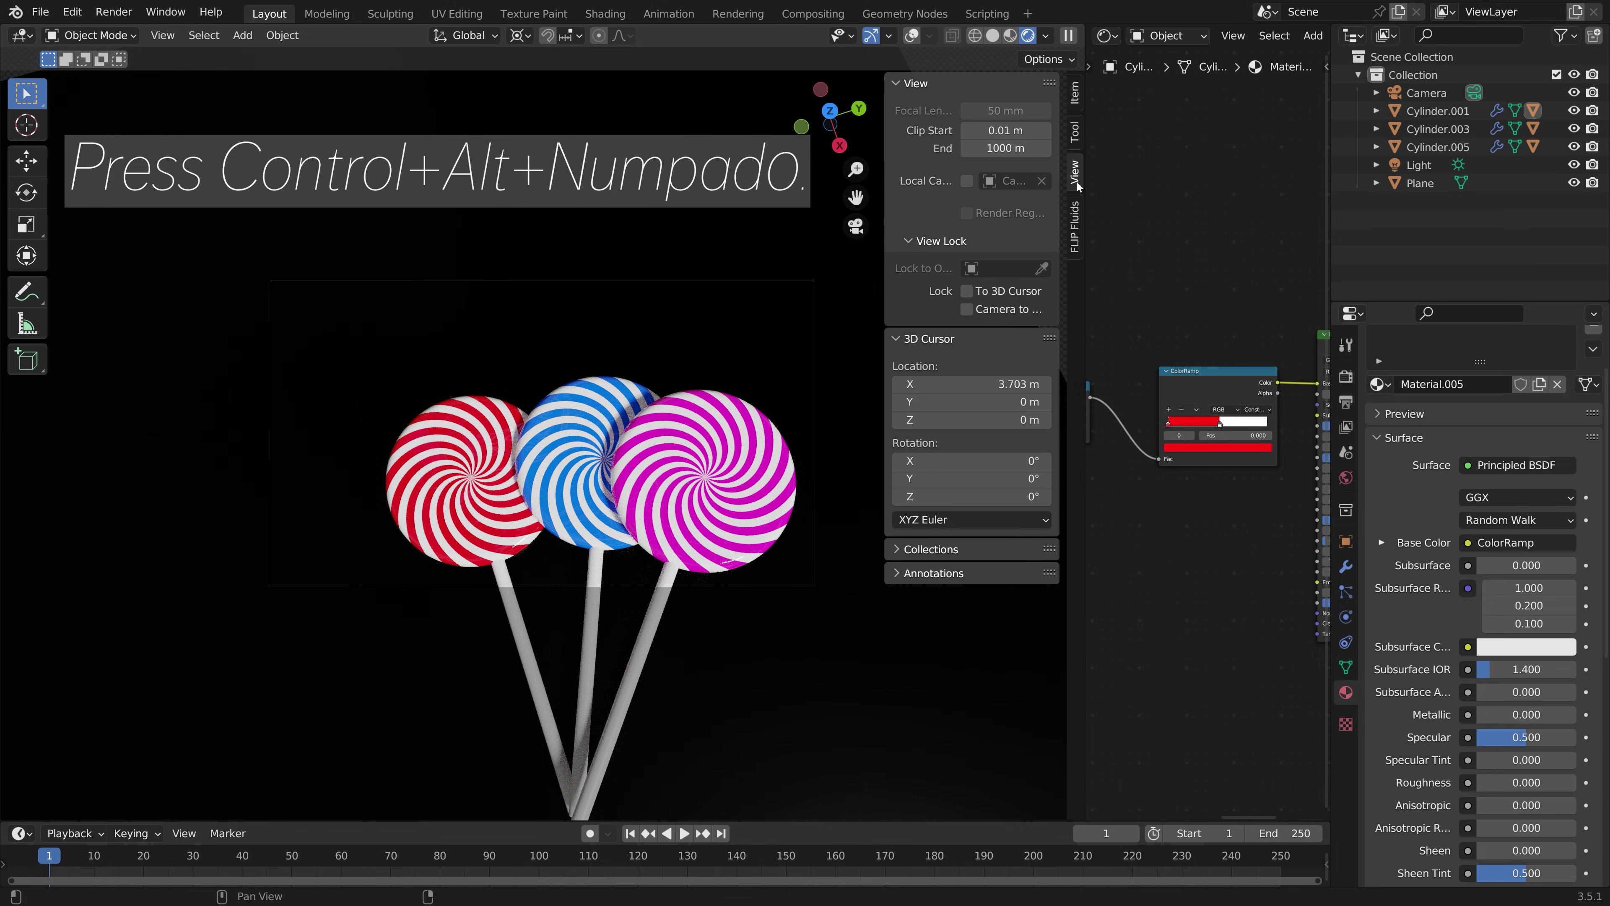
click(980, 315)
middle_drag(697, 445, 676, 471)
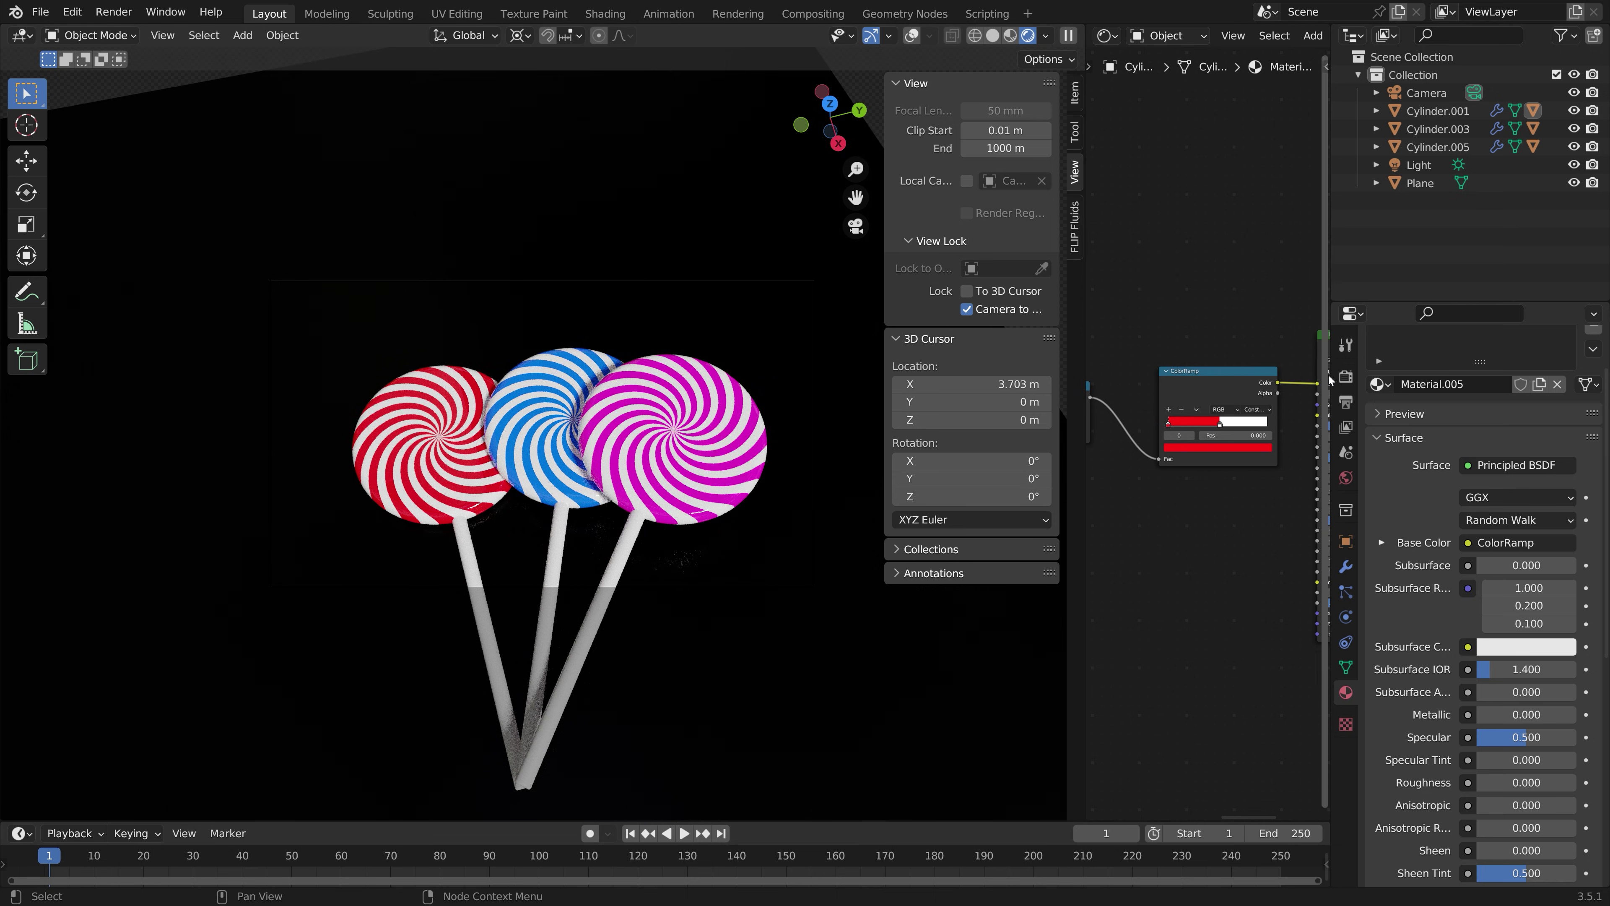
click(1351, 407)
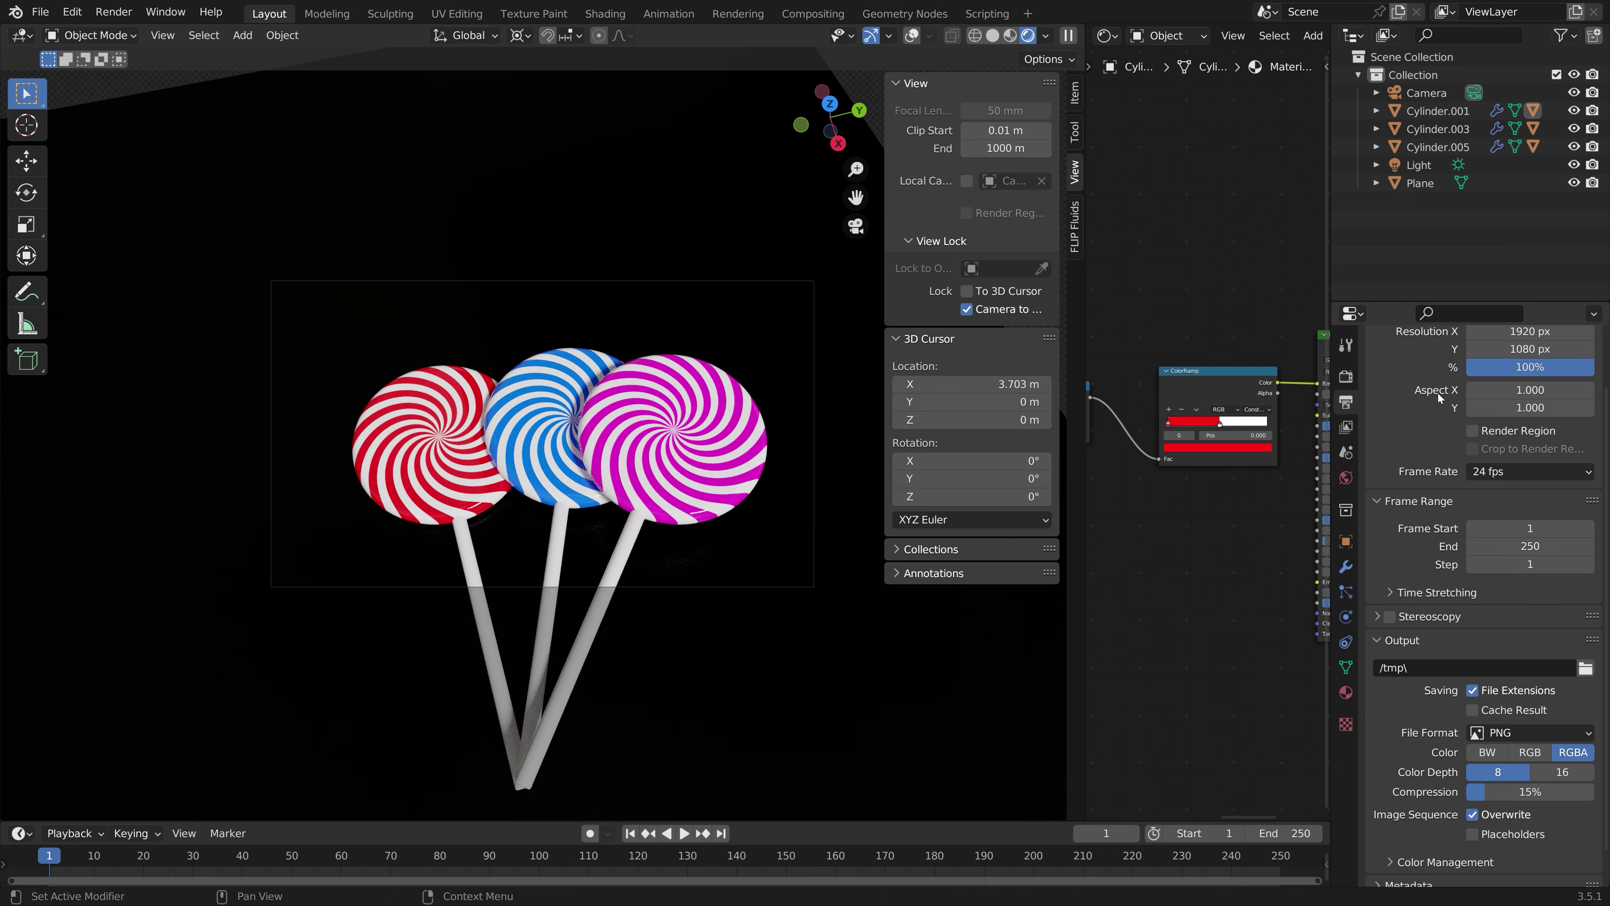
Step: Set Resolution % to 200 and render the lollipop image
click(1563, 364)
text(200)
key(Return)
click(115, 12)
click(142, 33)
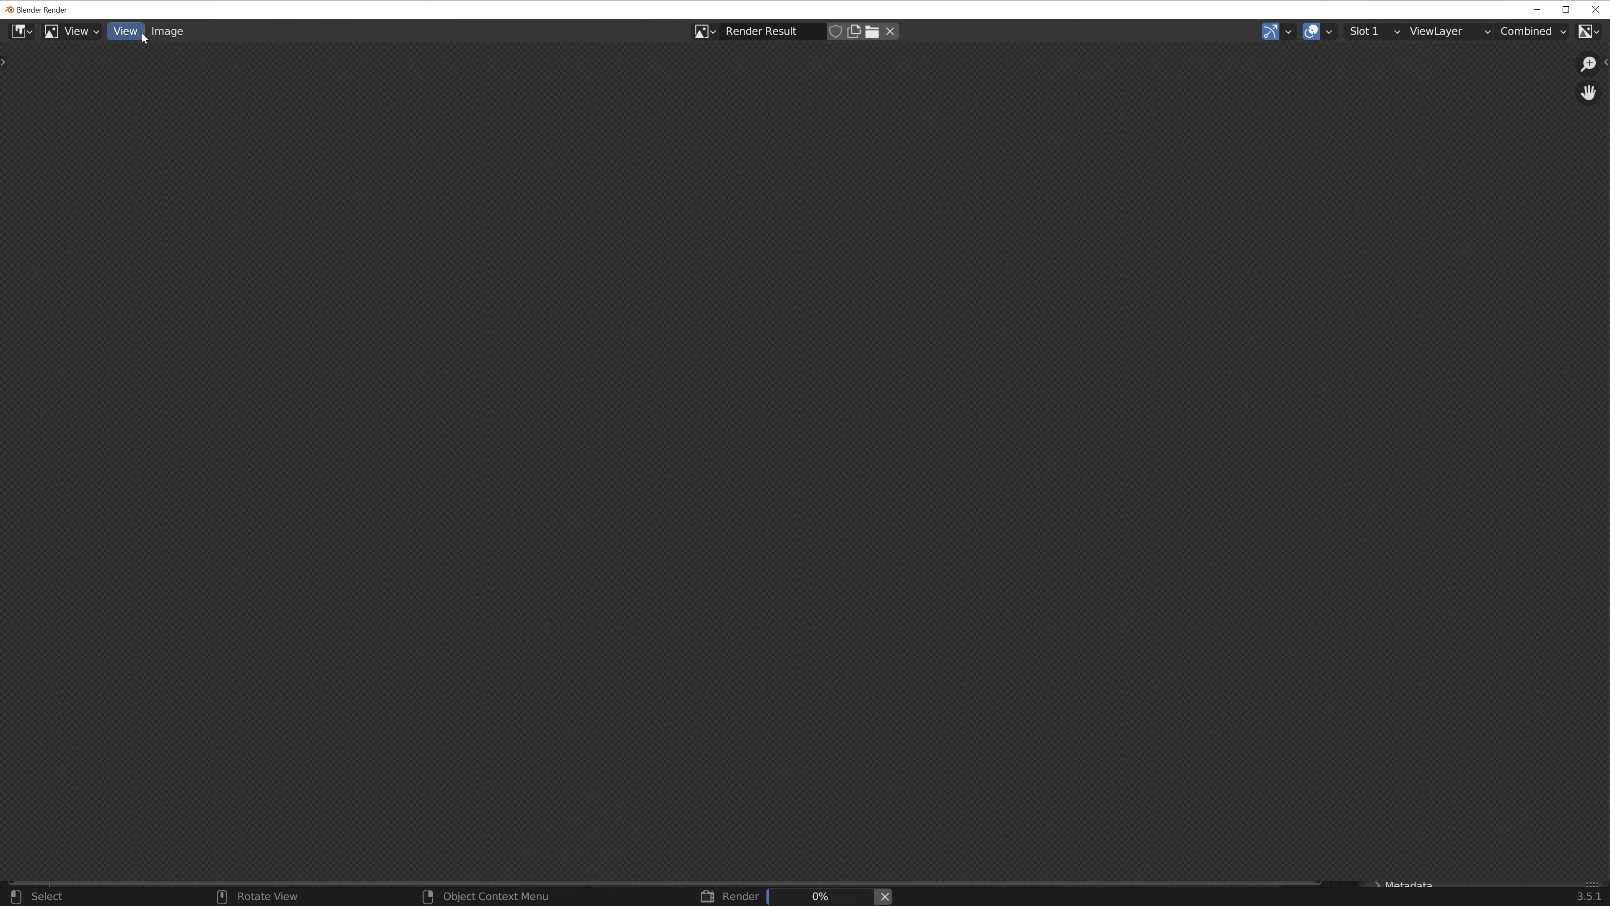